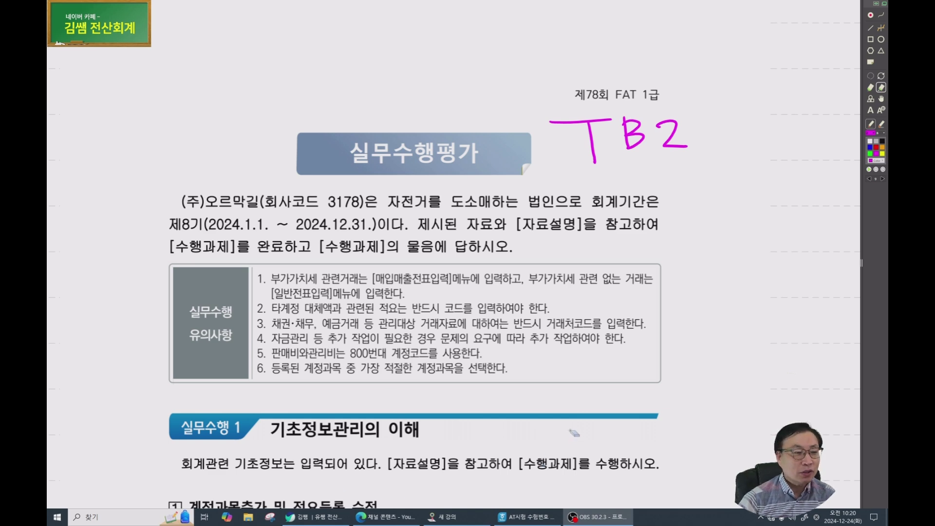
Bring the Naver cafe page in Chrome in front of the FAT 1급 exam PDF.
left_click(316, 516)
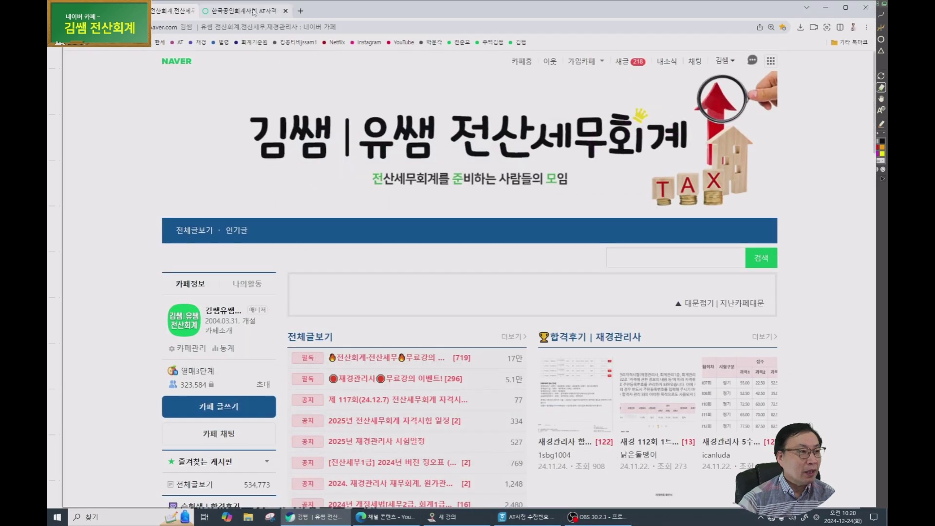
Browse the KICPA AT exam site's schedule and downloads, then show the desktop.
left_click(246, 11)
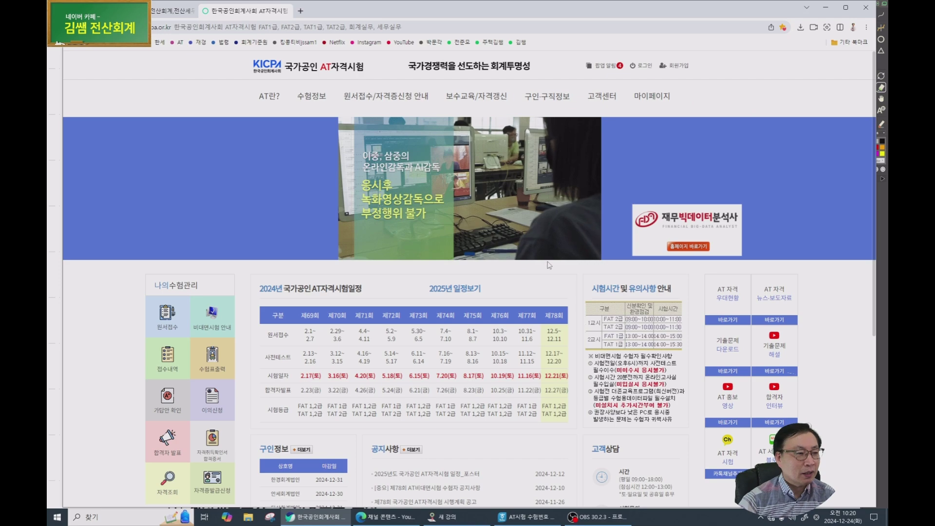
scroll(560, 253, "down", 4)
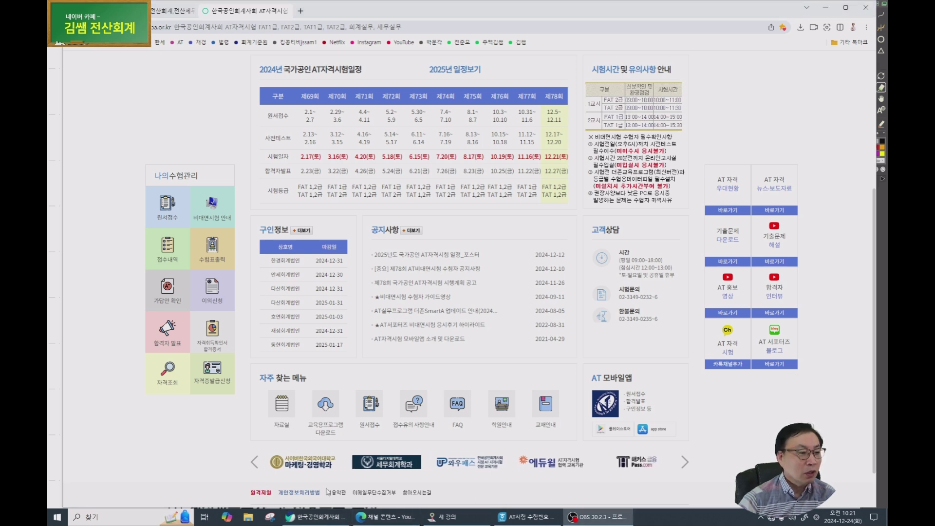
left_click(334, 417)
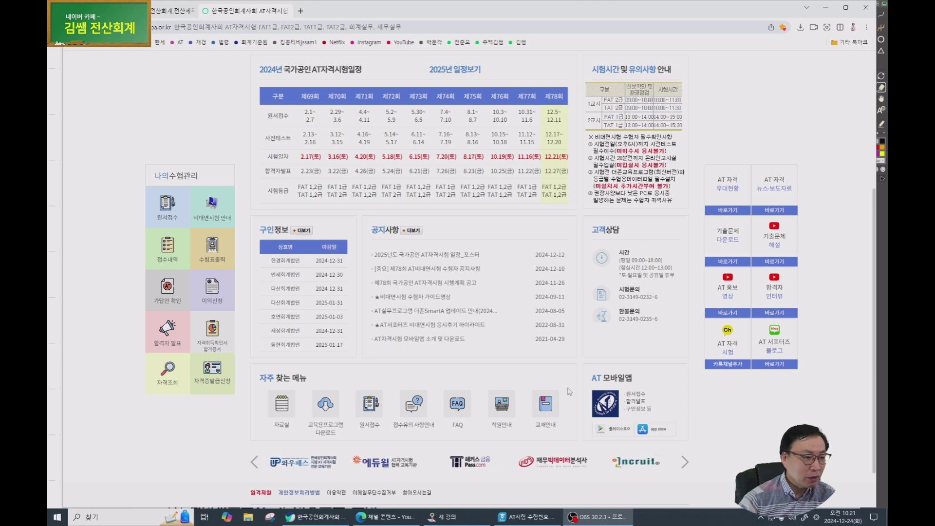
key("super+d")
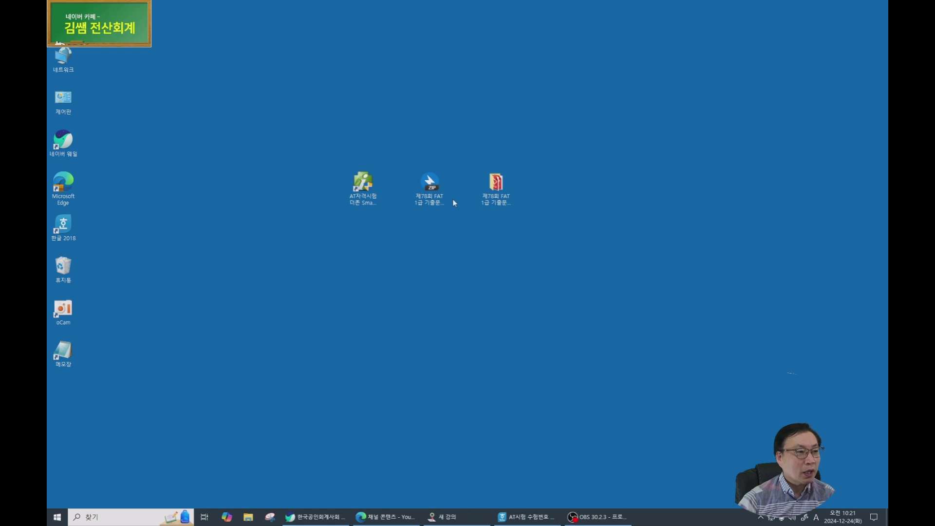
Open the 기출문제 및 답안해설 folder holding the exam files.
left_click(356, 189)
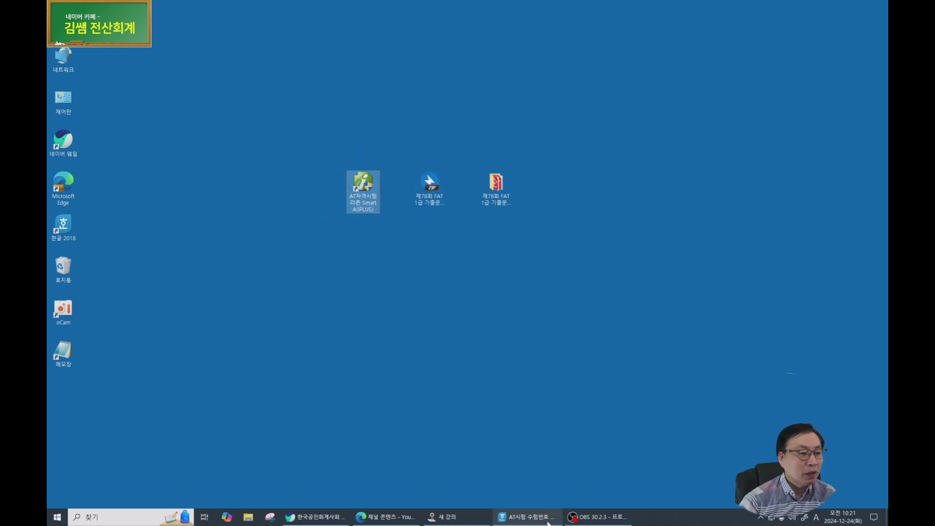
left_click(435, 205)
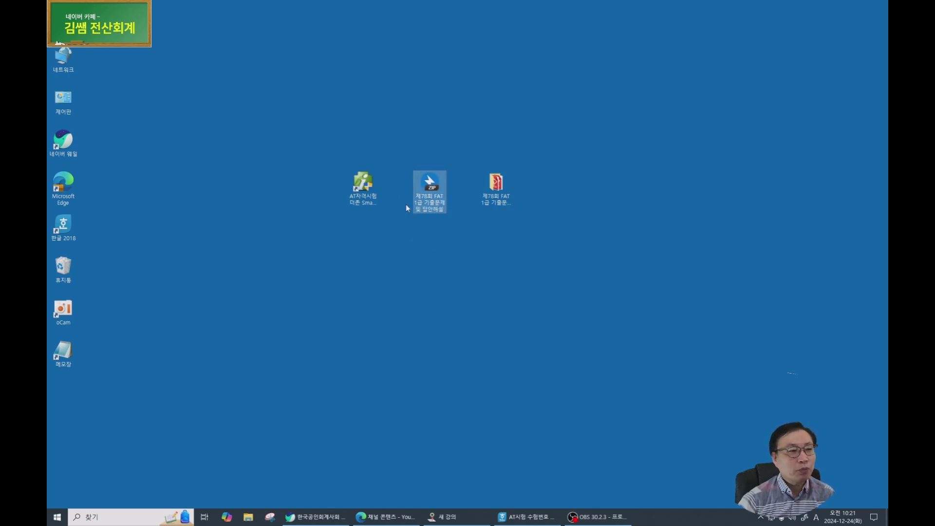
left_click(490, 191)
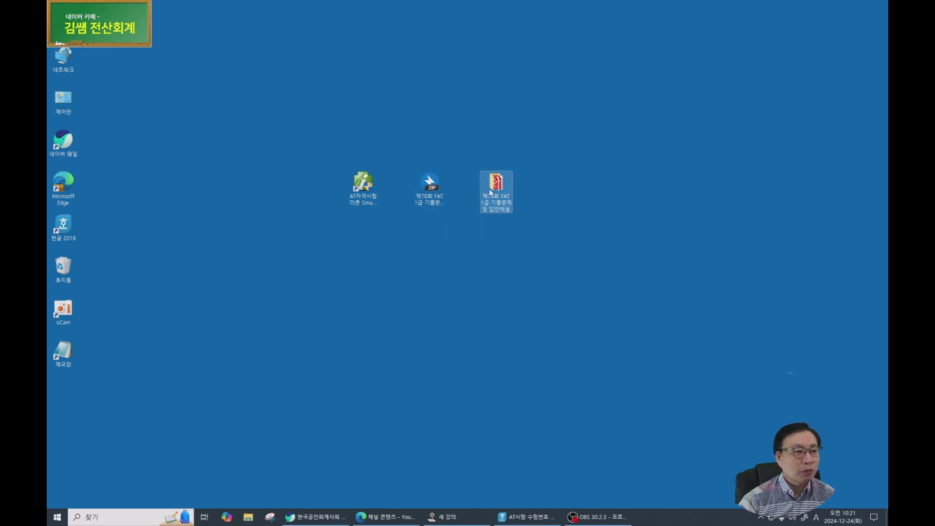
double_click(495, 192)
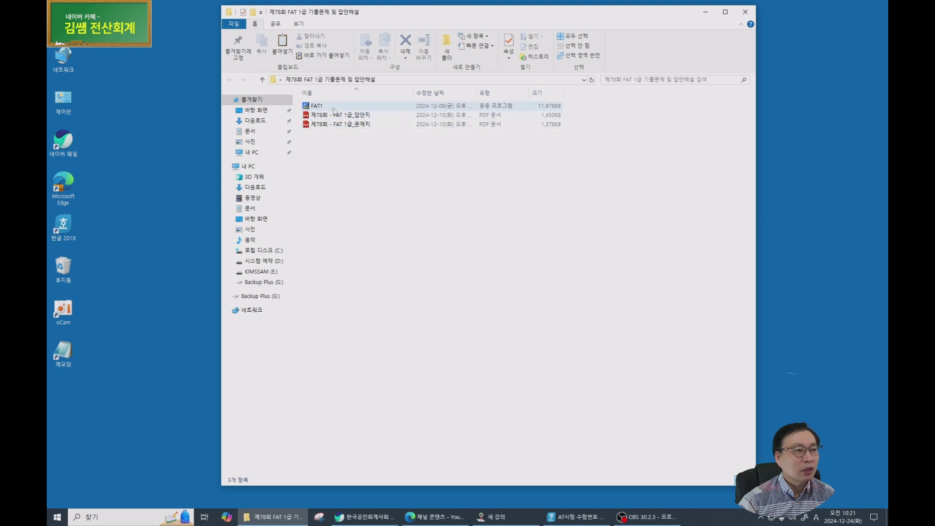
Run the blocked FAT1 installer anyway and install the 78th FAT 1급 exam data.
double_click(333, 108)
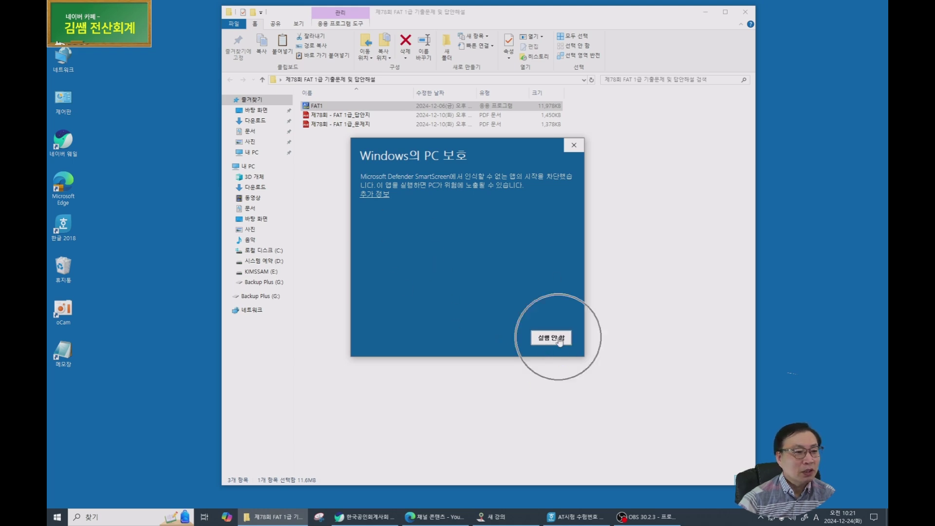
left_click(375, 195)
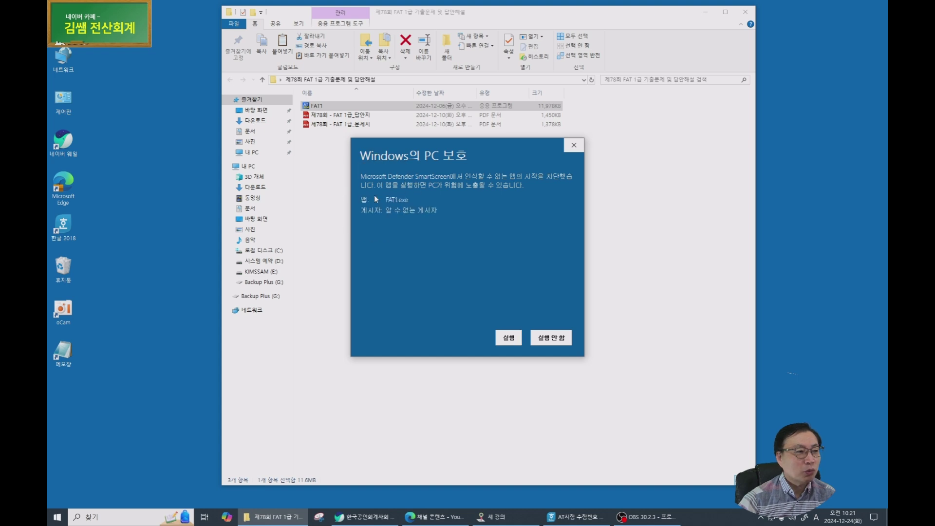
left_click(504, 338)
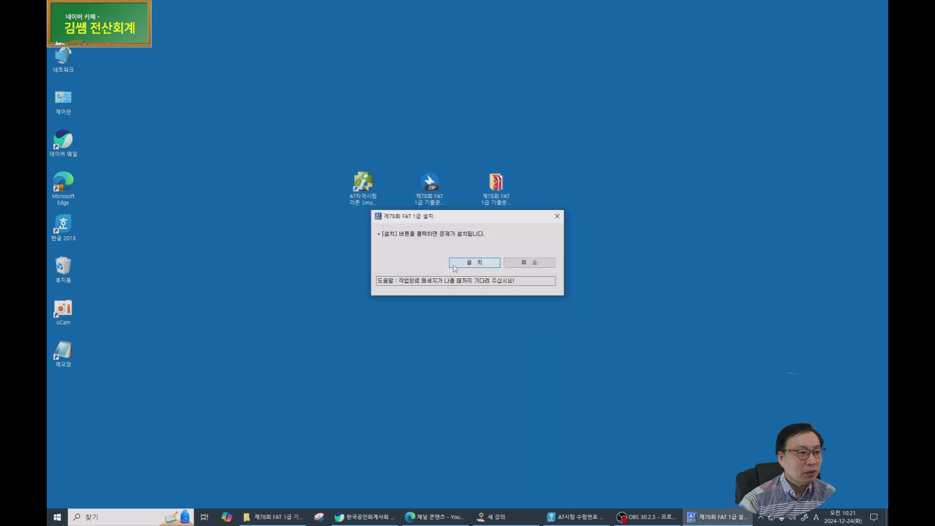
left_click(468, 264)
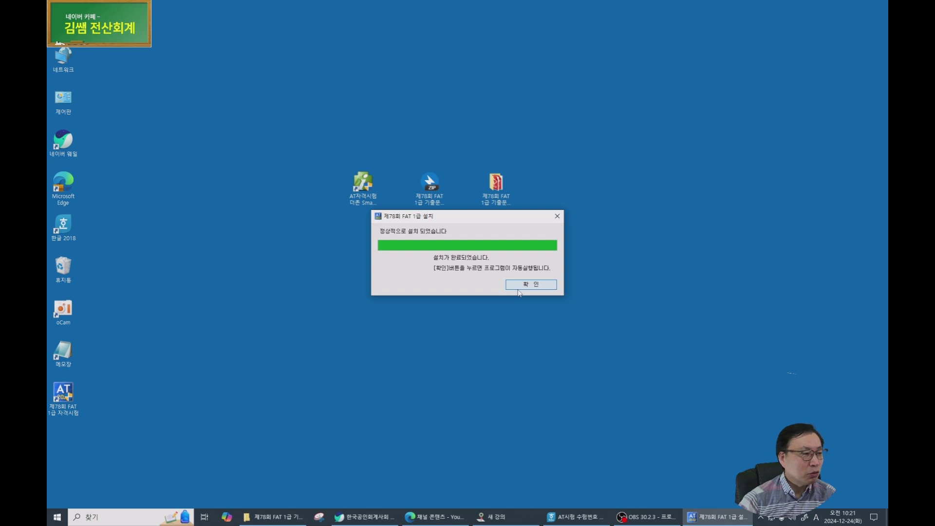
left_click(519, 291)
Acknowledge the candidate notice, place the new exam shortcut, and move the login window upper right.
left_click(570, 342)
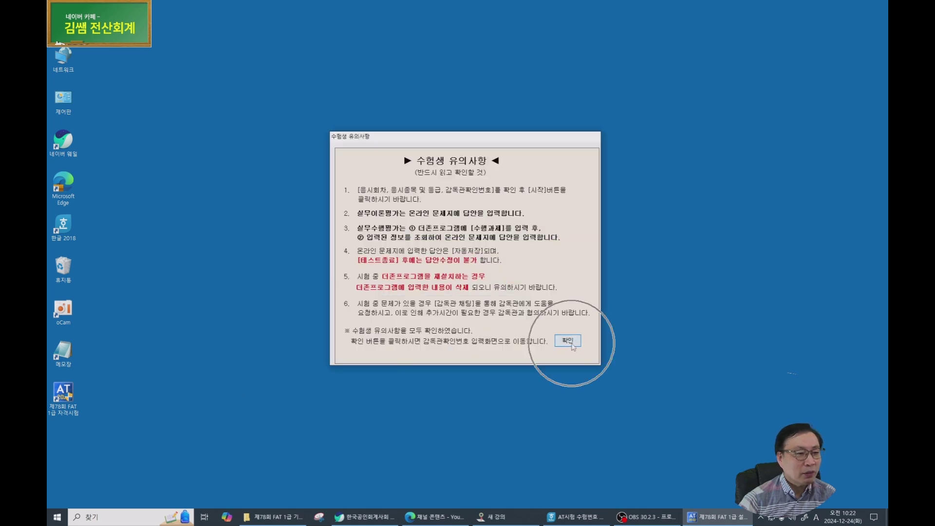
left_click_drag(66, 408, 436, 238)
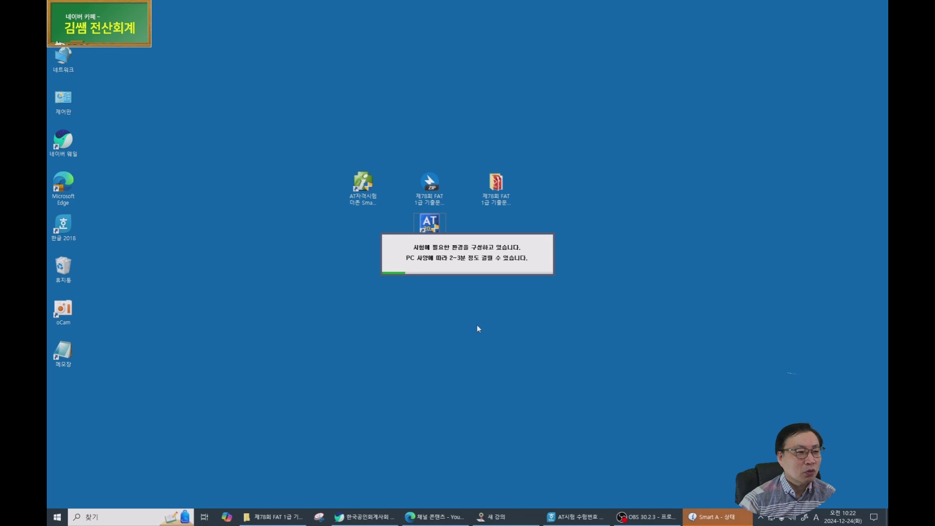
left_click_drag(265, 118, 694, 44)
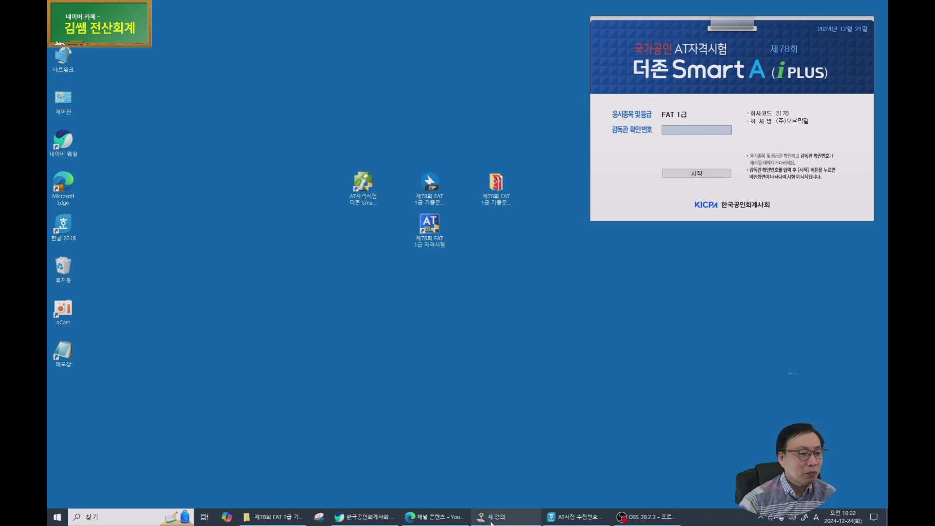
Enter the supervisor confirmation code from the exam paper and start the exam session.
left_click(506, 517)
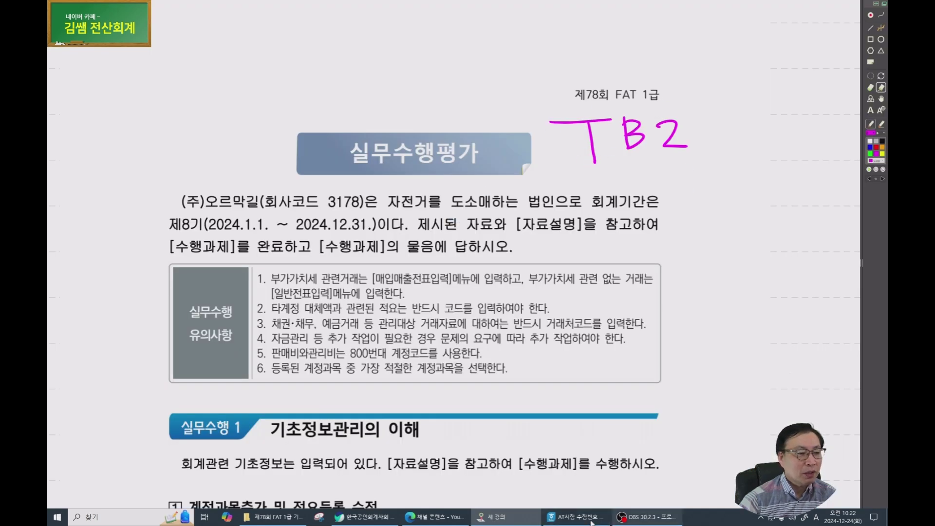
left_click(496, 516)
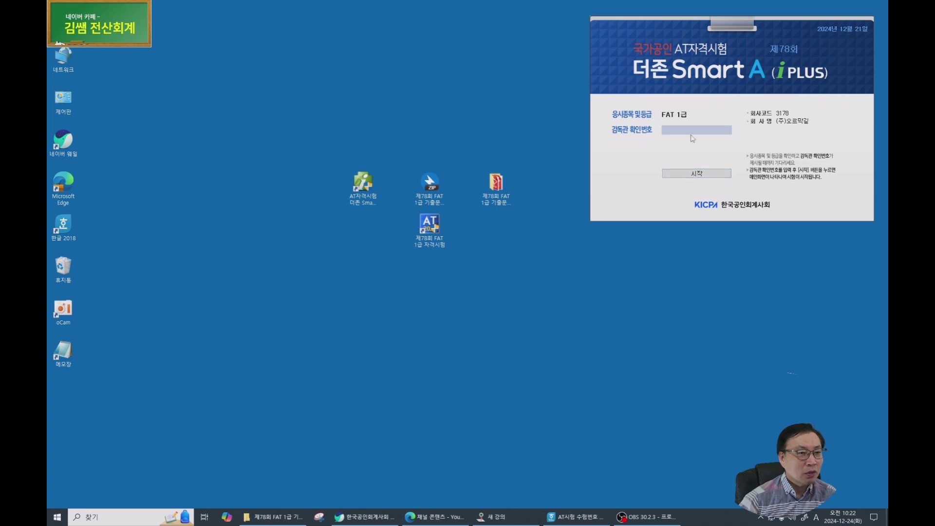
left_click(695, 132)
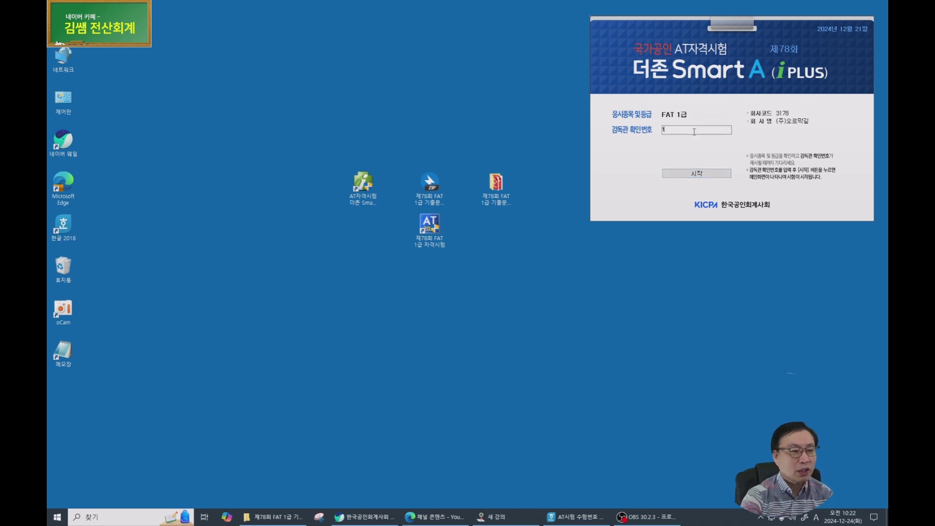
type("tb2")
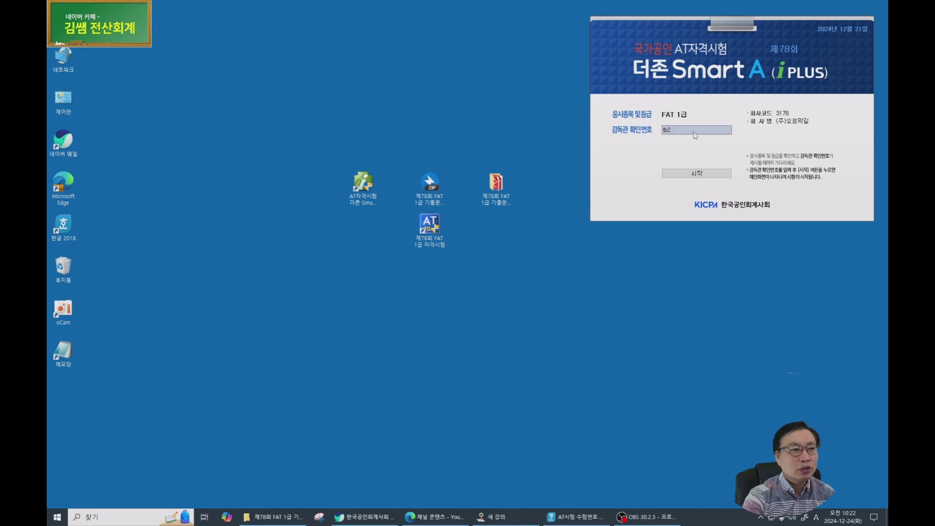
left_click(684, 176)
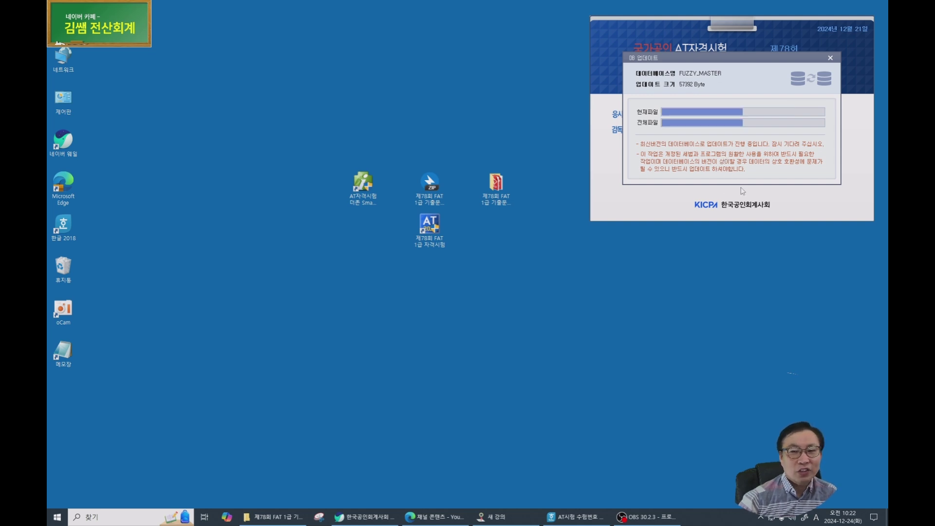
left_click(689, 174)
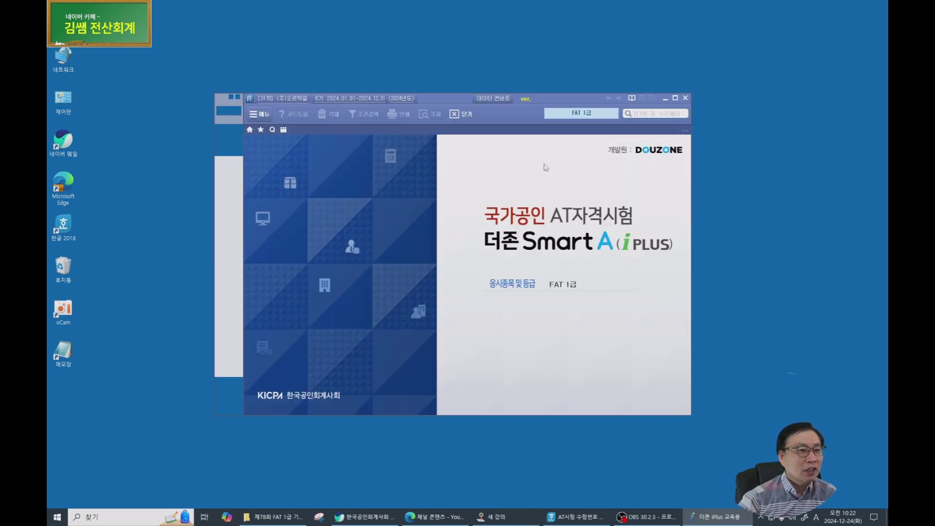
Move the Smart A window to the upper right and bring the exam PDF forward.
left_click_drag(445, 100, 650, 13)
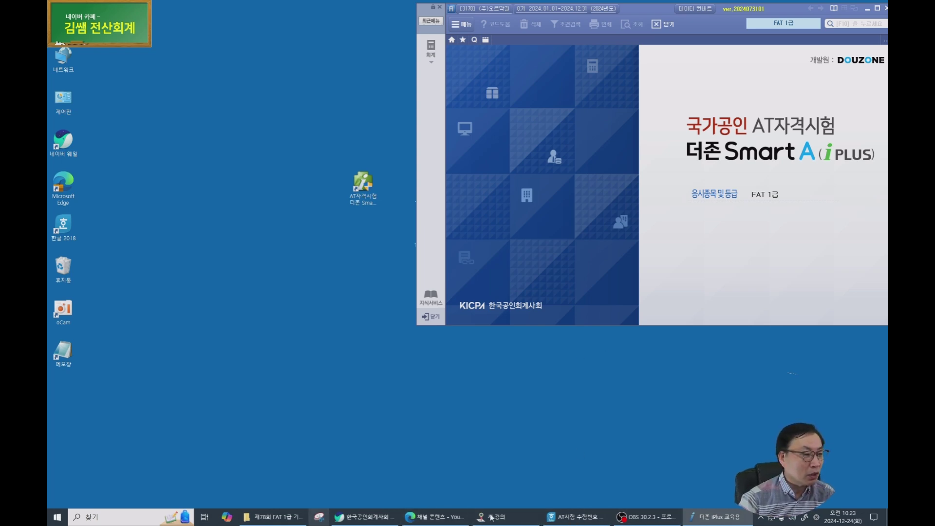
left_click(273, 517)
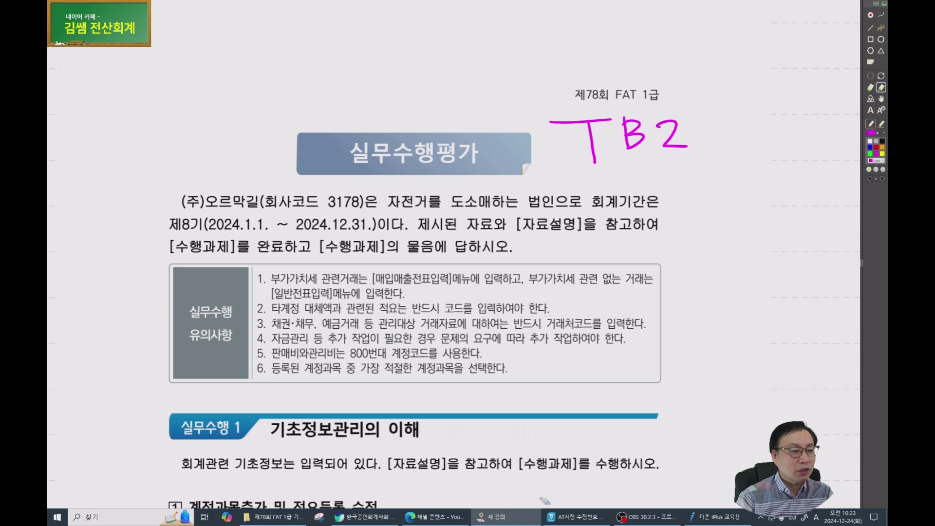
Return to the exam paper, switch to the pen, and circle 실무수행 with a ① mark.
left_click(694, 517)
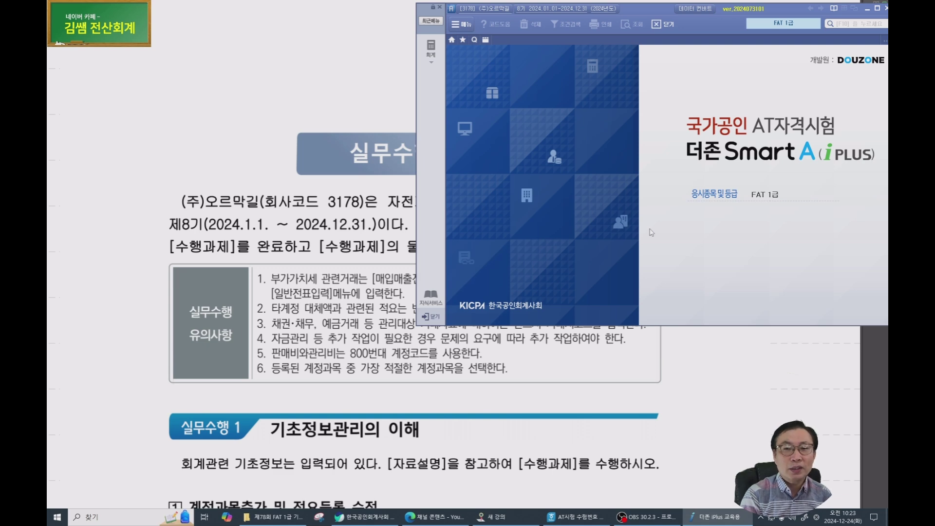
left_click(336, 122)
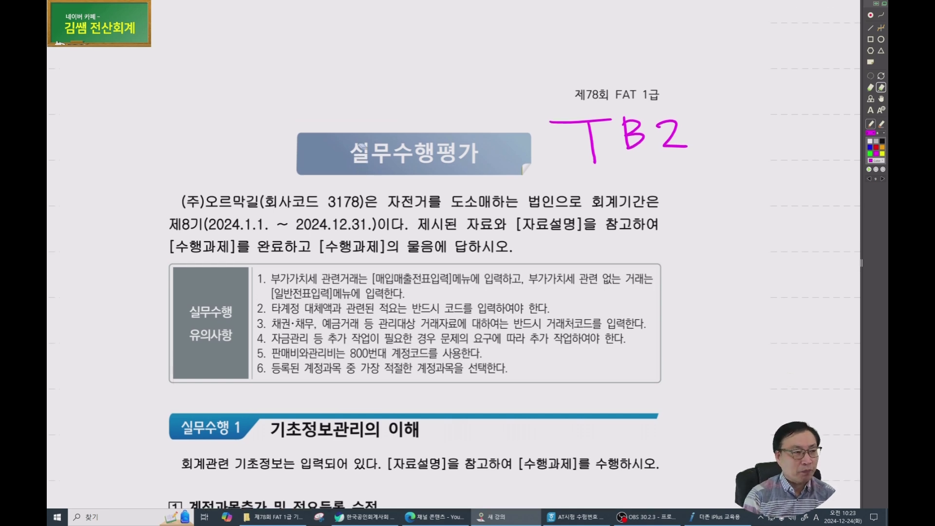
key("p")
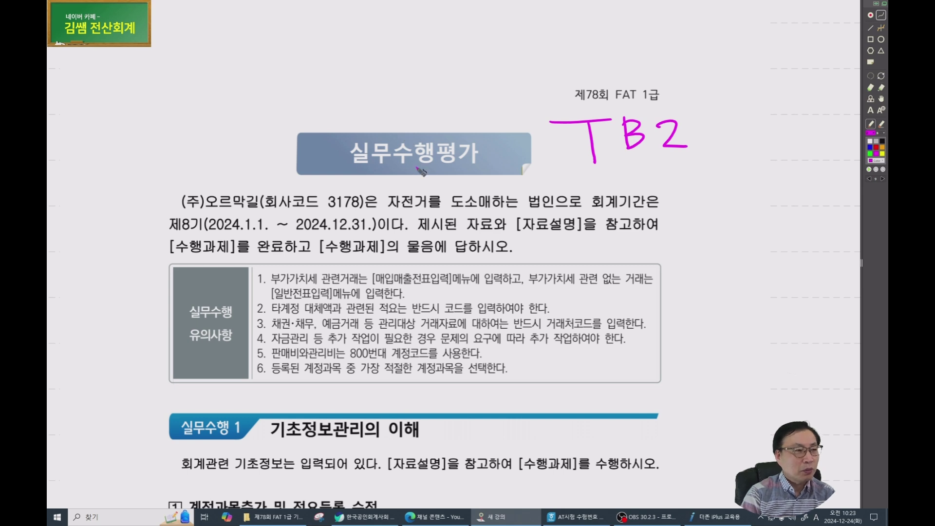
mouse_move(460, 145)
left_mouse_down()
mouse_move(389, 128)
mouse_move(461, 142)
left_mouse_up()
left_click_drag(472, 110, 471, 126)
mouse_move(485, 124)
left_mouse_down()
mouse_move(455, 115)
mouse_move(492, 104)
mouse_move(527, 63)
mouse_move(613, 51)
mouse_move(633, 80)
left_mouse_up()
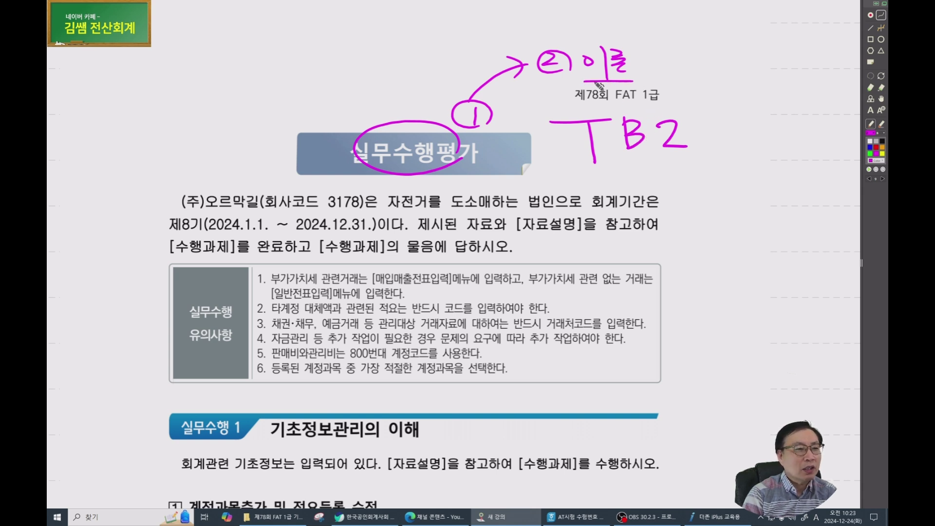
Draw magenta arrows from ① to the 이름 note and 제78회 FAT 1급 heading.
left_click_drag(582, 79, 635, 77)
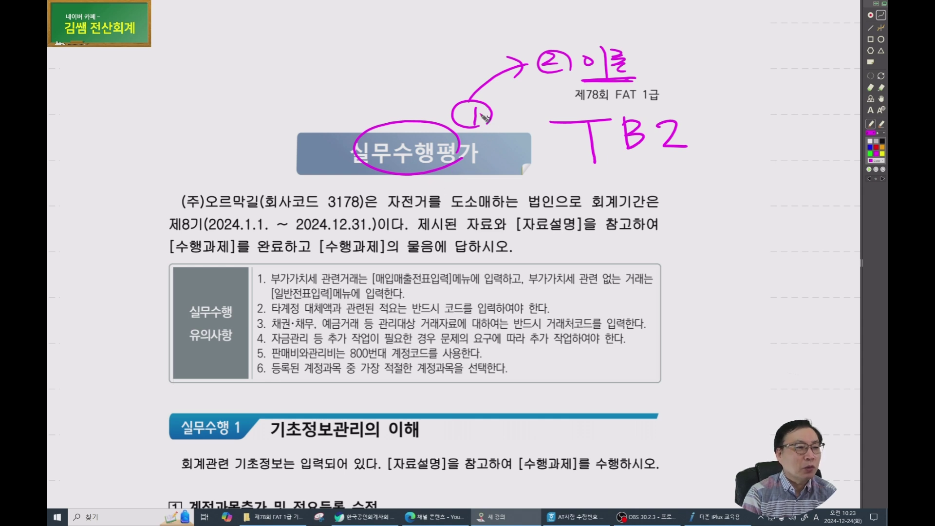
mouse_move(457, 146)
left_mouse_down()
mouse_move(519, 105)
mouse_move(666, 71)
left_mouse_up()
left_click_drag(489, 138, 661, 92)
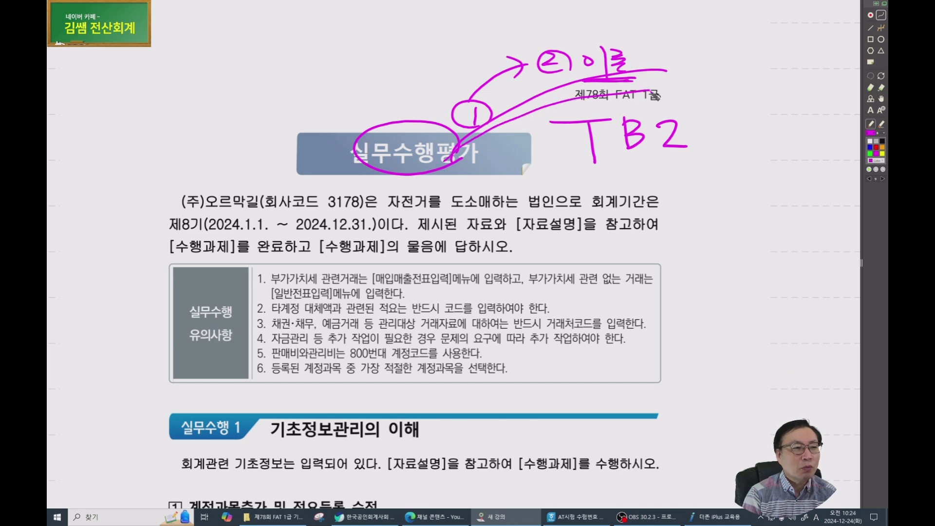
mouse_move(630, 60)
left_mouse_down()
mouse_move(681, 76)
mouse_move(645, 100)
left_mouse_up()
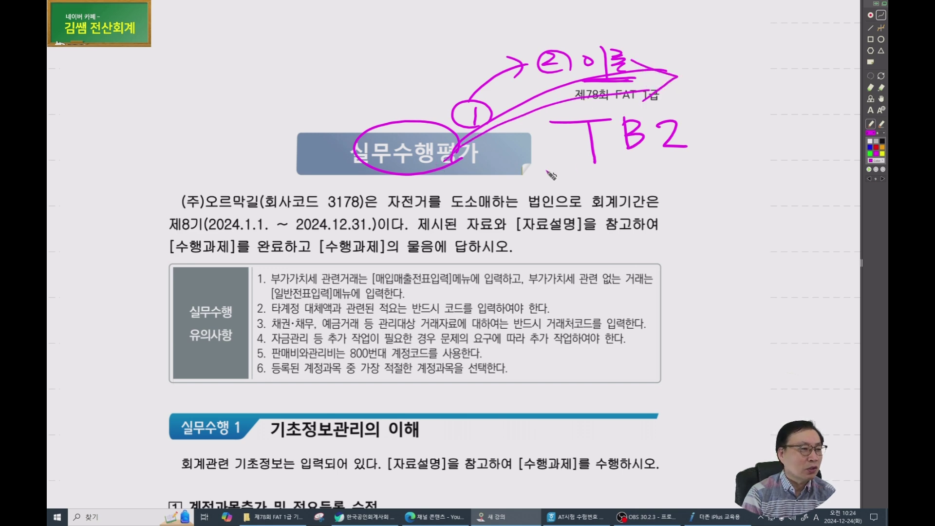
scroll(384, 224, "down", 1)
mouse_move(393, 234)
left_mouse_down()
mouse_move(320, 168)
mouse_move(279, 159)
left_mouse_up()
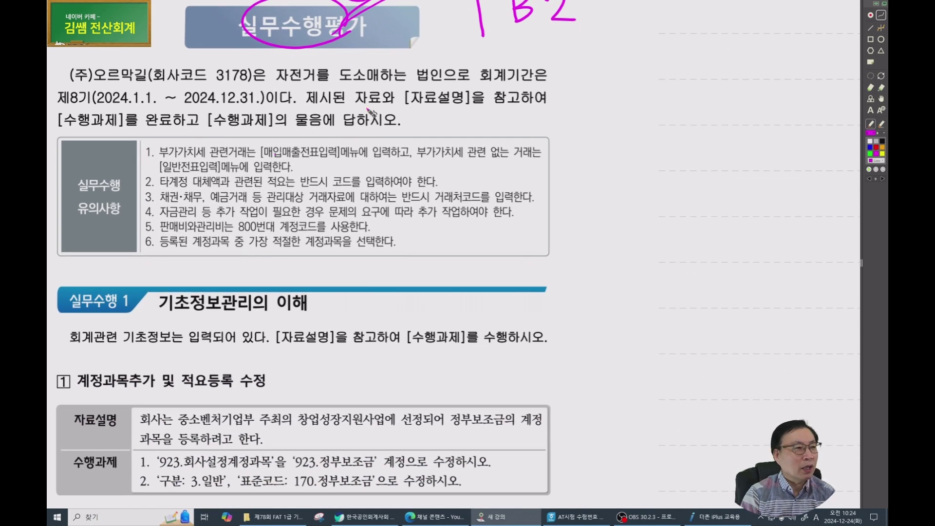
Circle 자전거, underline the 2024.1.1.~2024.12.31. fiscal period, and circle the 유의사항 label.
left_click_drag(308, 58, 329, 73)
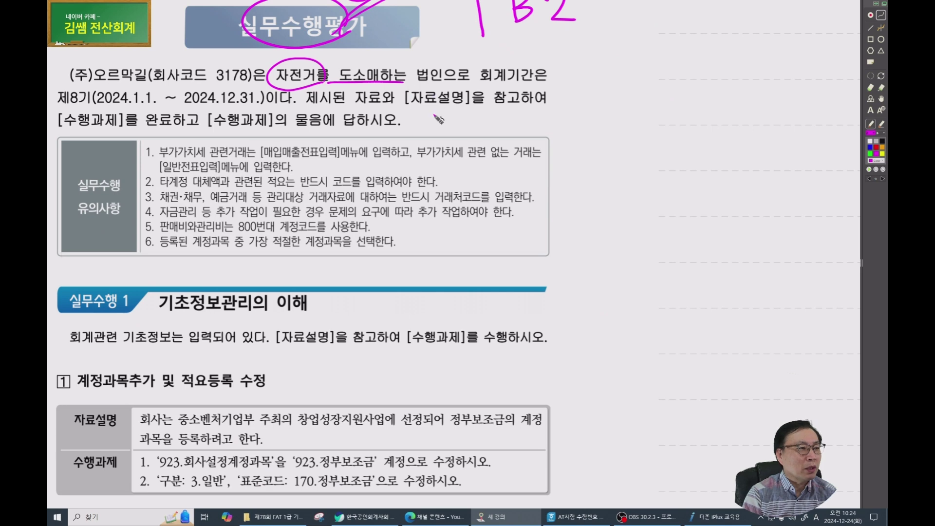
left_click_drag(97, 102, 207, 101)
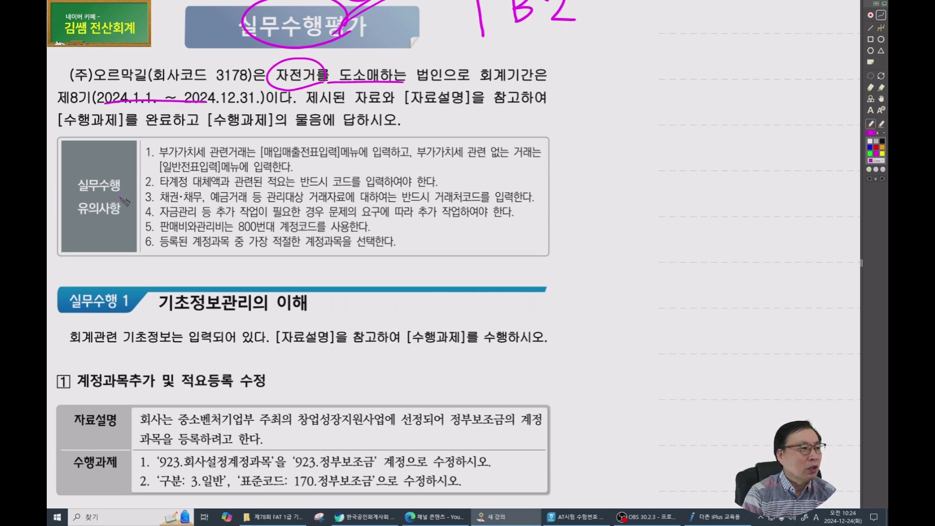
mouse_move(97, 228)
left_mouse_down()
mouse_move(126, 170)
mouse_move(121, 220)
left_mouse_up()
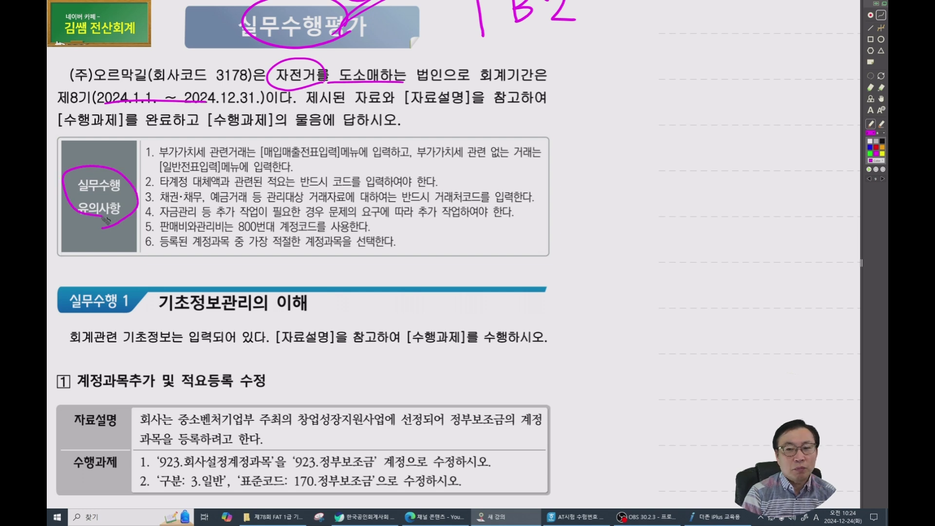
scroll(104, 219, "down", 3)
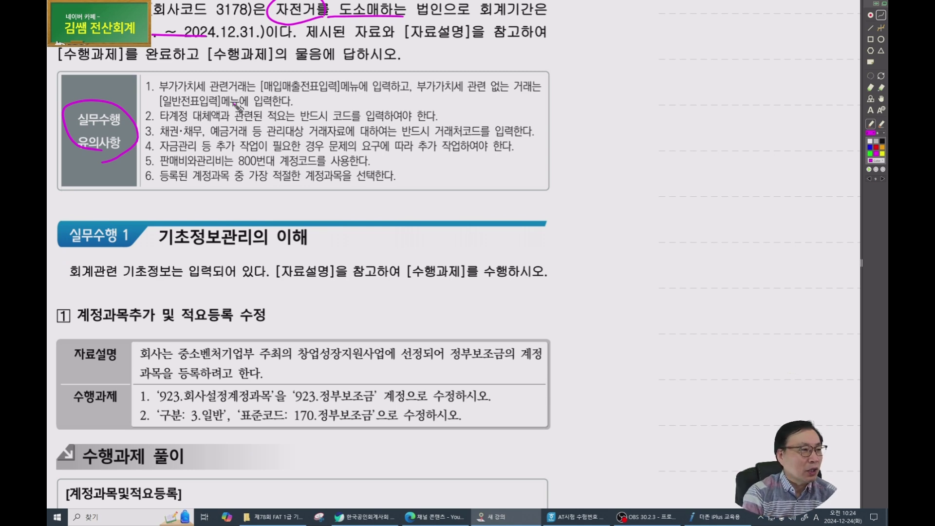
Mark key words in rules 1–4: [일반전표입력], 타계정 대체액, 채권·채무, 거래처코드, 자금관리.
left_click_drag(150, 93, 322, 96)
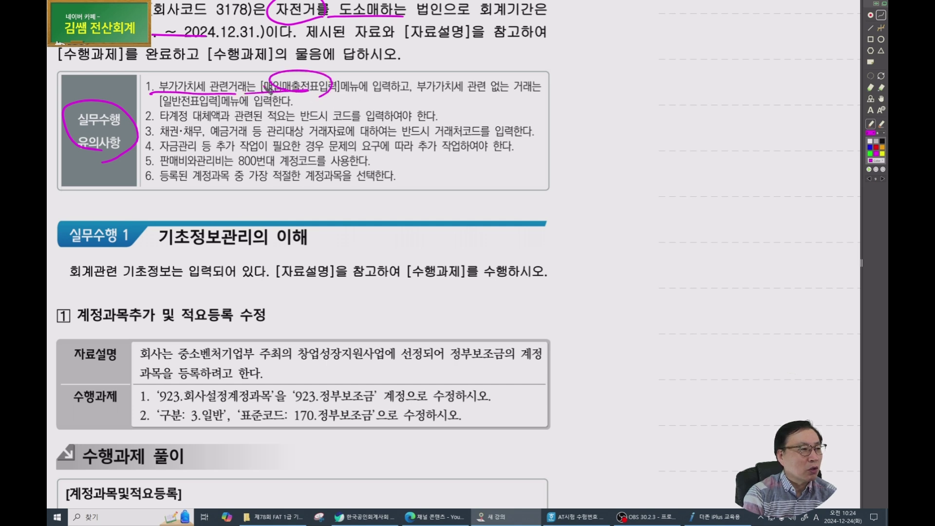
mouse_move(162, 105)
left_mouse_down()
mouse_move(222, 105)
mouse_move(156, 117)
mouse_move(218, 128)
left_mouse_up()
mouse_move(339, 117)
left_mouse_down()
mouse_move(360, 105)
mouse_move(363, 121)
mouse_move(367, 111)
mouse_move(340, 116)
mouse_move(378, 115)
left_mouse_up()
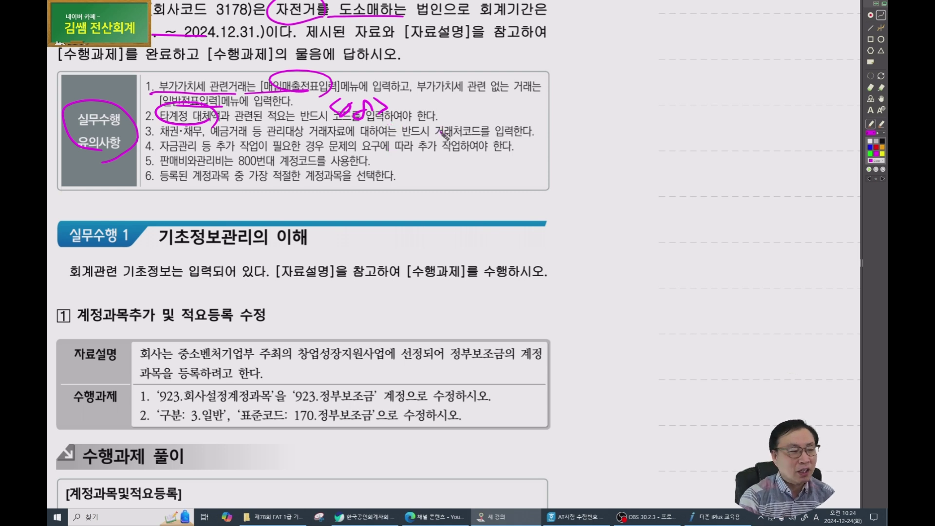
mouse_move(203, 142)
left_mouse_down()
mouse_move(163, 139)
mouse_move(211, 141)
mouse_move(266, 122)
mouse_move(267, 131)
mouse_move(217, 126)
mouse_move(251, 143)
left_mouse_up()
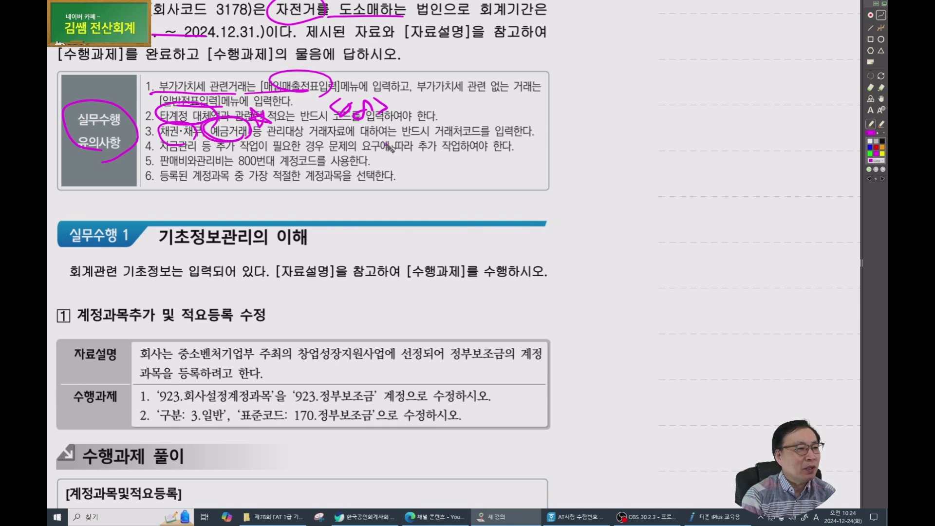
left_click_drag(438, 138, 491, 138)
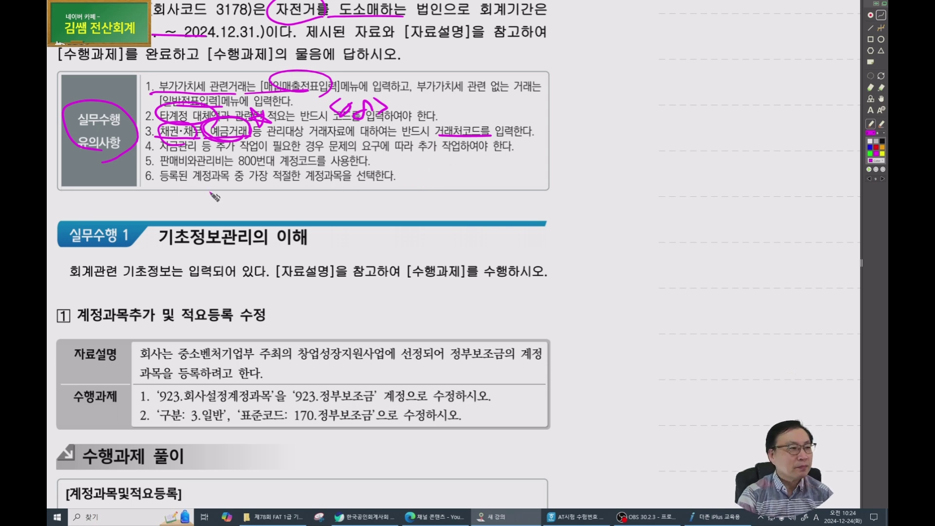
mouse_move(195, 158)
left_mouse_down()
mouse_move(210, 155)
mouse_move(163, 148)
left_mouse_up()
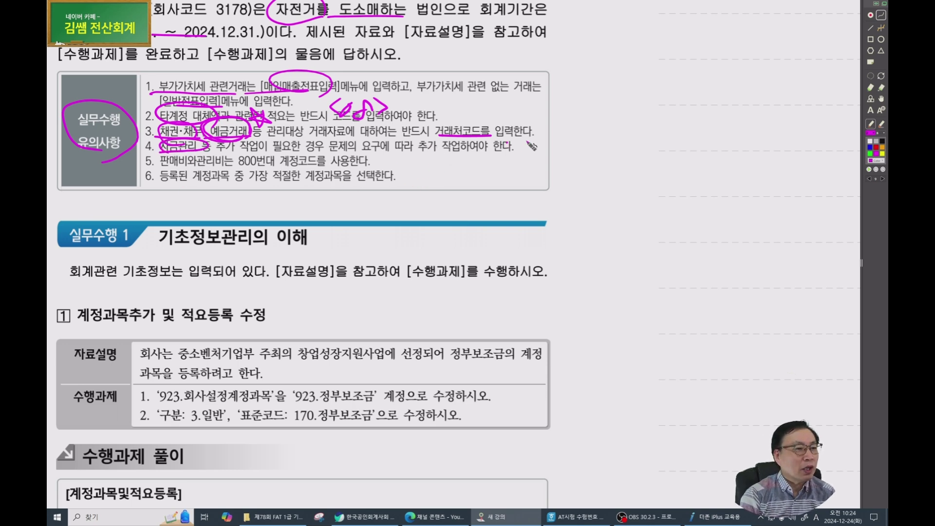
left_click_drag(530, 148, 511, 152)
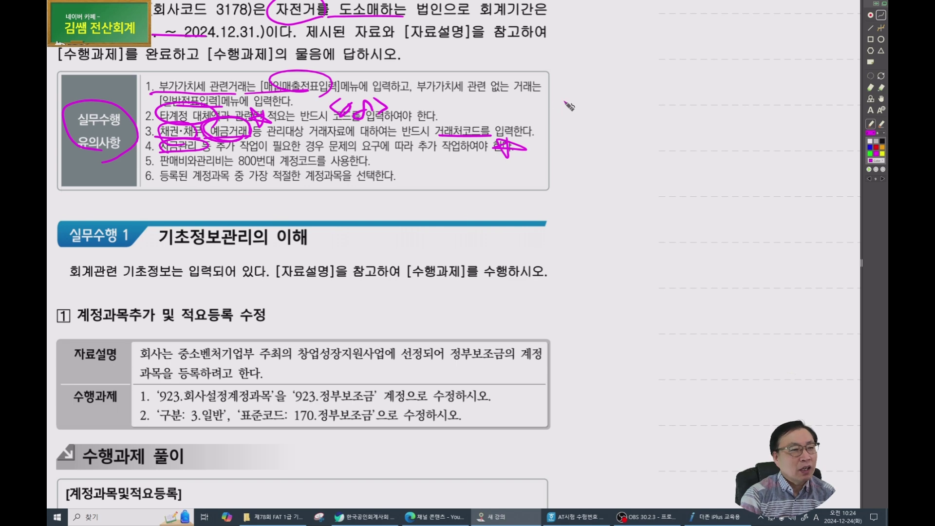
Add a margin note and underline 판매비와관리비는 800 and 등록된 계정과목 in rules 5–6.
mouse_move(557, 102)
left_mouse_down()
mouse_move(601, 97)
mouse_move(628, 110)
left_mouse_up()
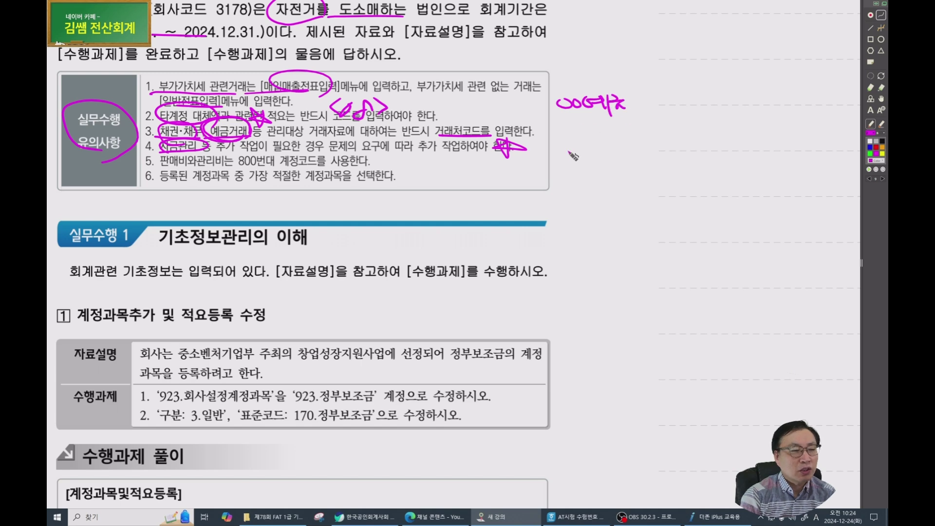
mouse_move(574, 125)
left_mouse_down()
mouse_move(582, 138)
mouse_move(604, 127)
mouse_move(618, 144)
mouse_move(628, 125)
left_mouse_up()
left_click_drag(615, 133, 640, 128)
left_click_drag(627, 127, 629, 146)
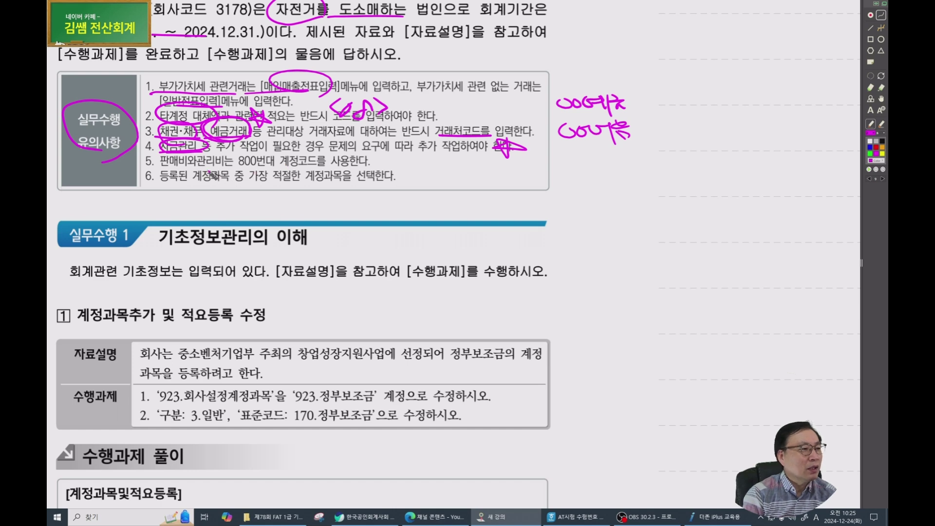
left_click_drag(160, 167, 256, 167)
left_click_drag(152, 189, 228, 184)
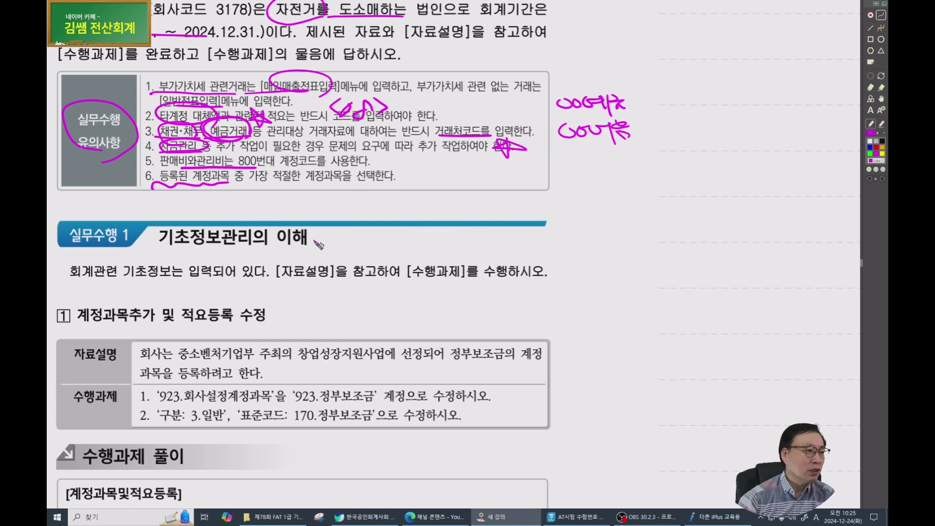
scroll(290, 244, "down", 4)
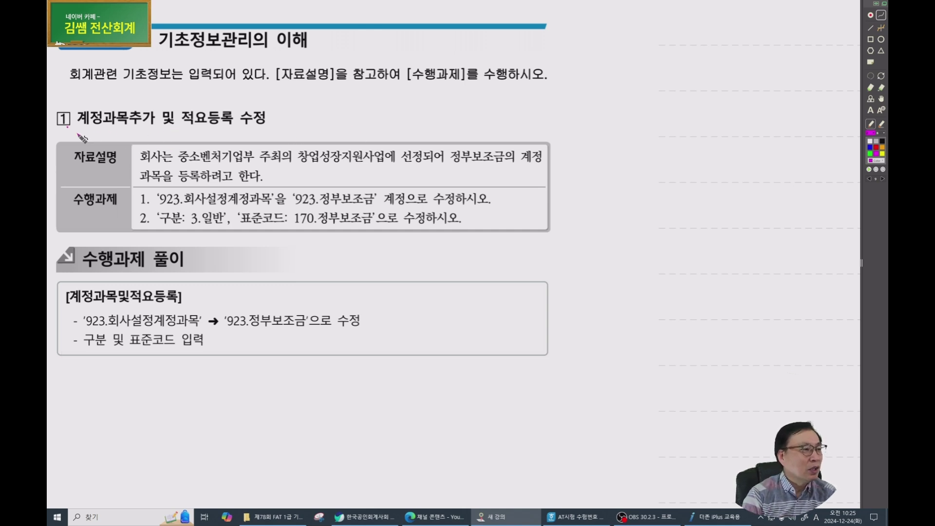
Ink task 1's heading, 중소벤처기업부, 923 정부보조금, and the 구분 3.일반/표준코드 170 requirement.
left_click_drag(67, 127, 253, 126)
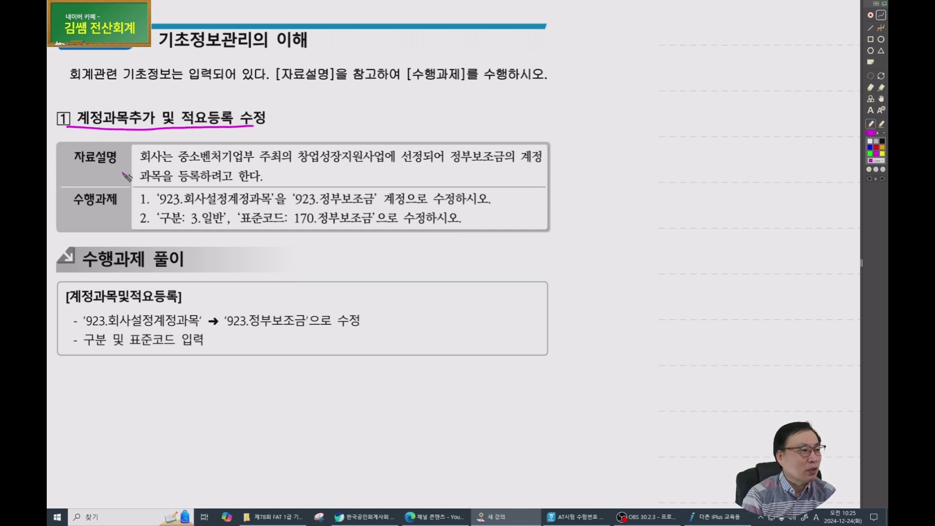
left_click_drag(179, 162, 253, 161)
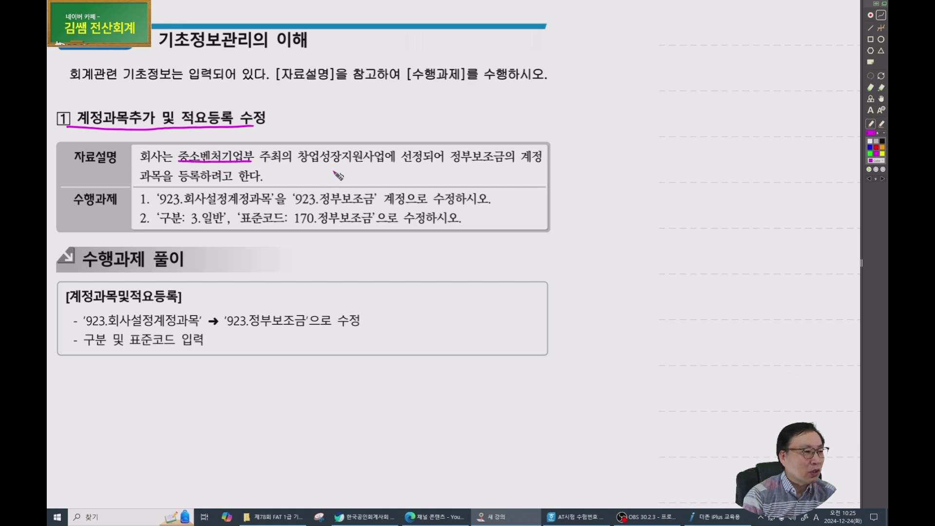
left_click_drag(438, 164, 496, 162)
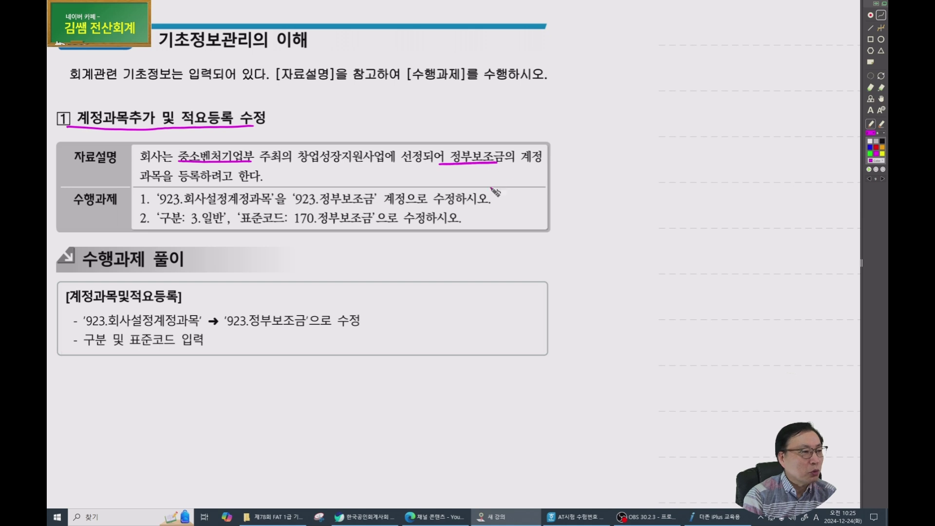
mouse_move(178, 210)
left_mouse_down()
mouse_move(160, 189)
mouse_move(188, 203)
left_mouse_up()
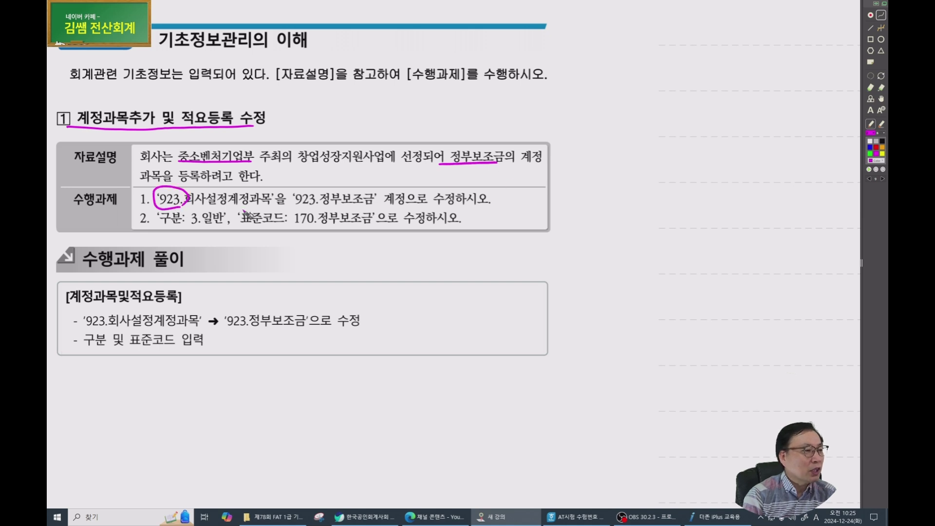
mouse_move(291, 207)
left_mouse_down()
mouse_move(373, 207)
mouse_move(290, 193)
mouse_move(292, 208)
left_mouse_up()
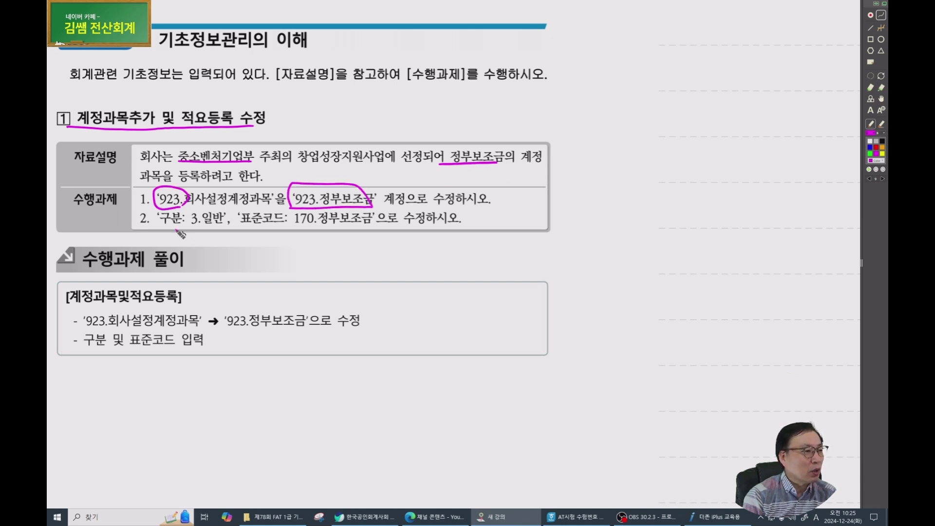
left_click_drag(157, 225, 373, 222)
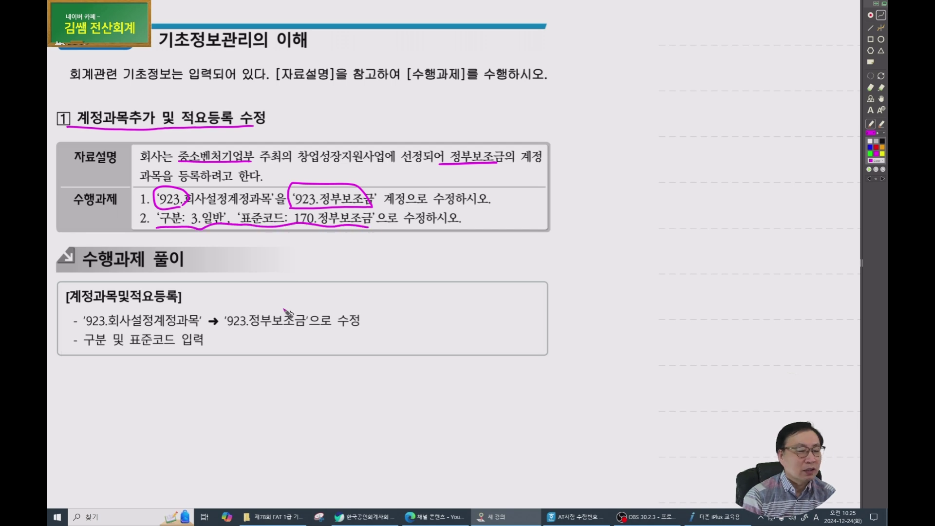
left_click(716, 516)
Open 계정과목및적요등록 under 기초정보관리 in the full menu.
left_click(431, 49)
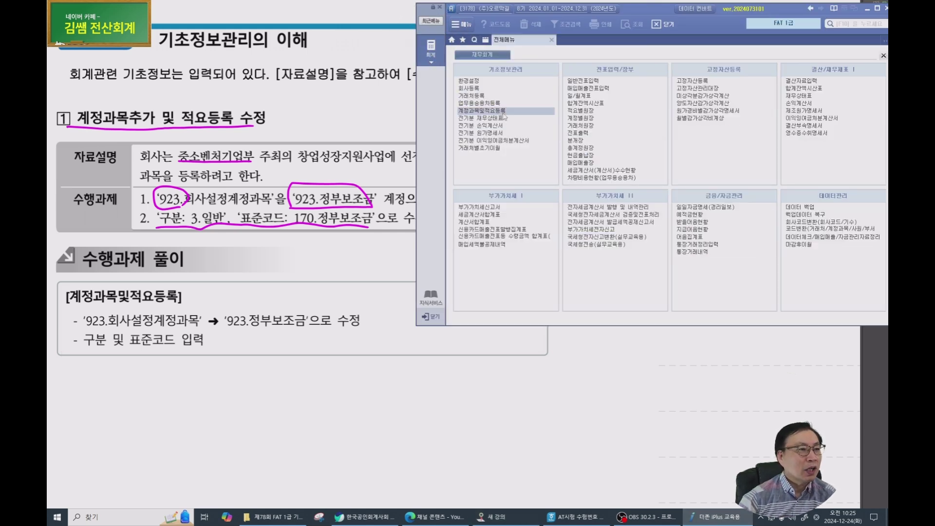
left_click(488, 110)
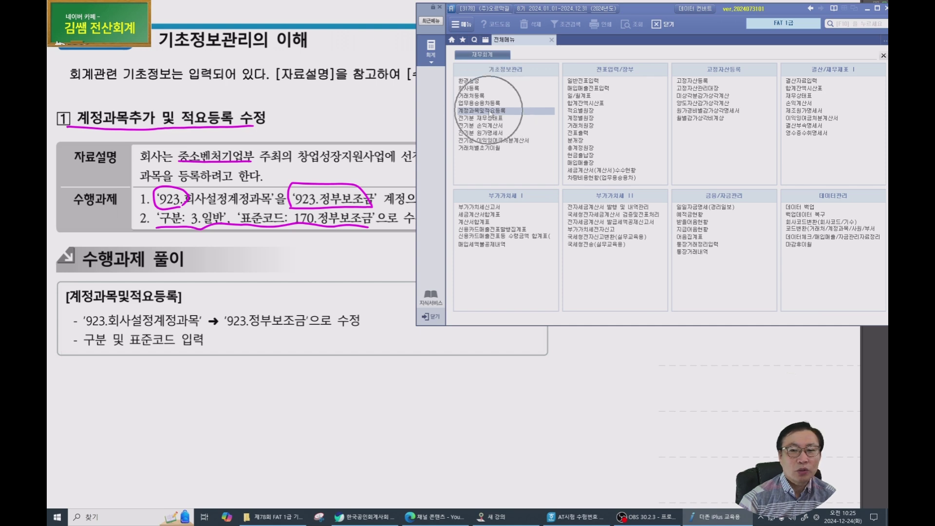
left_click(488, 111)
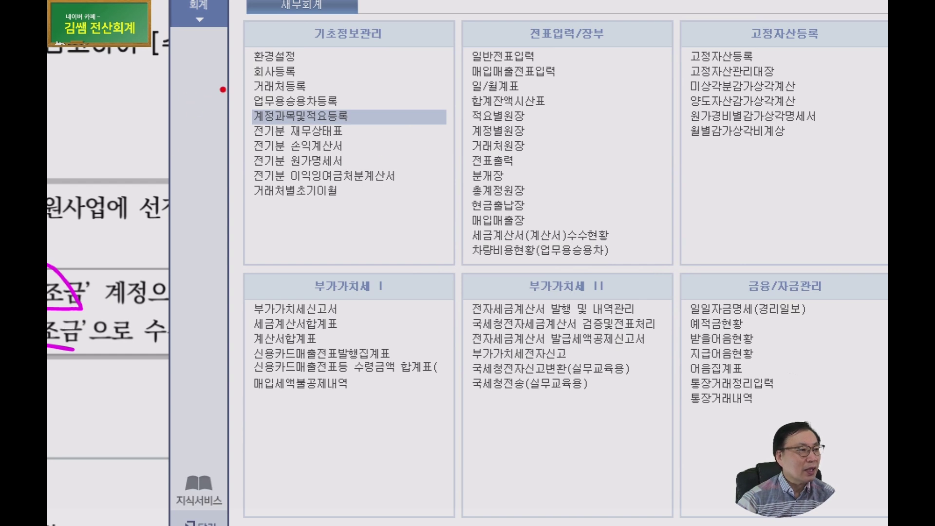
left_click_drag(223, 89, 270, 99)
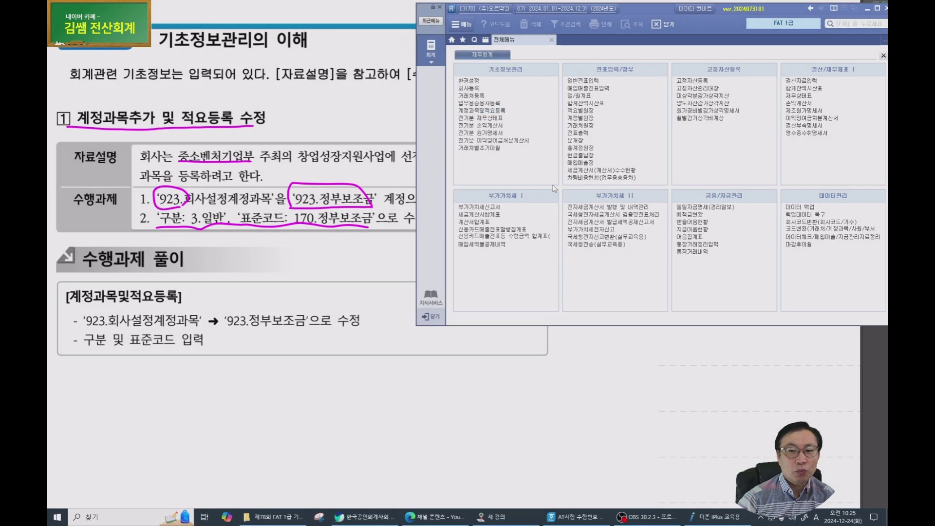
left_click(483, 111)
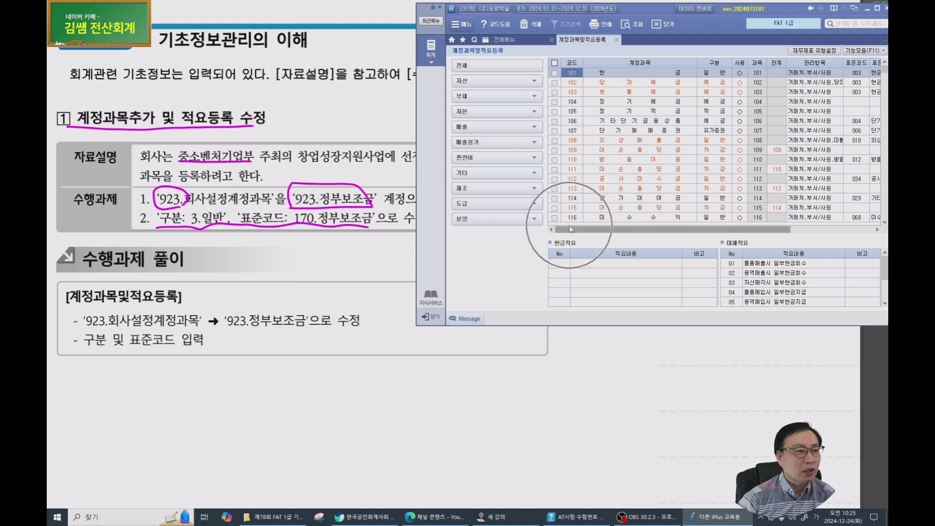
Jump to account code 923 and rename it to 정부보조금.
left_click(572, 74)
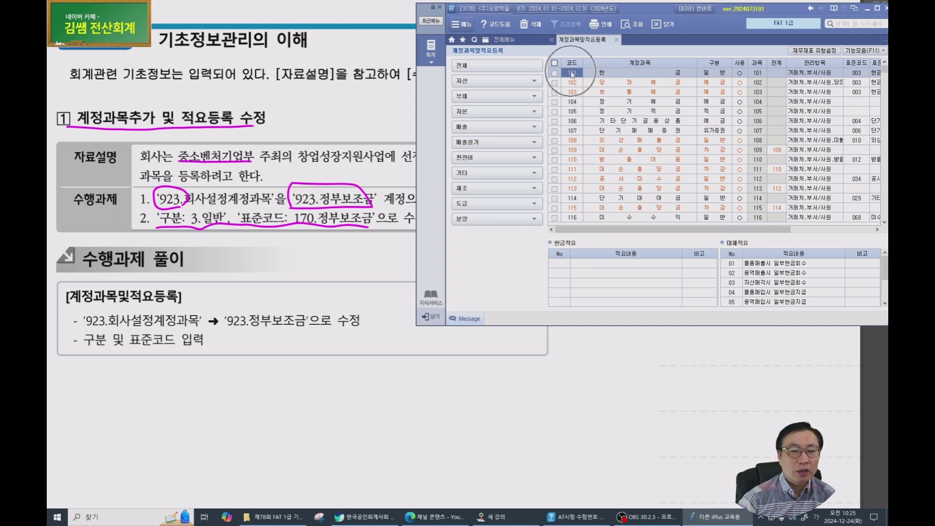
type("9")
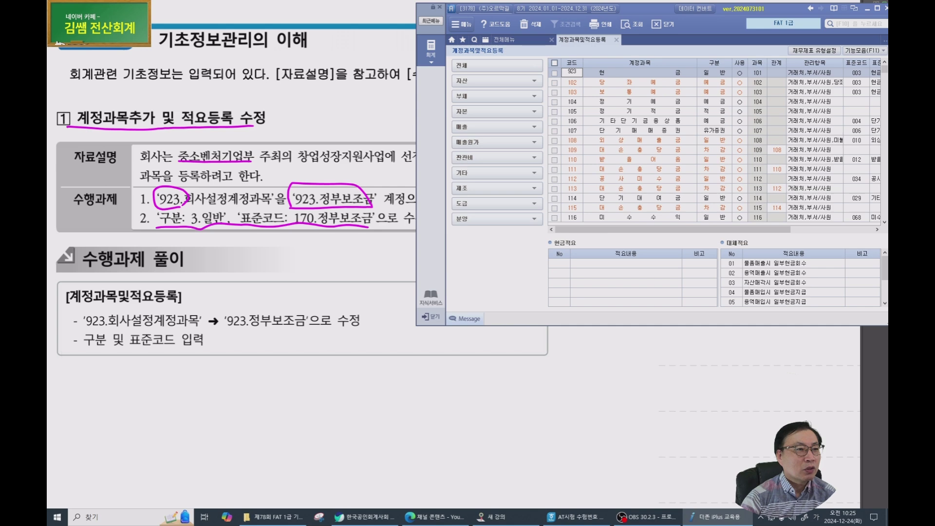
type("23")
key("Return")
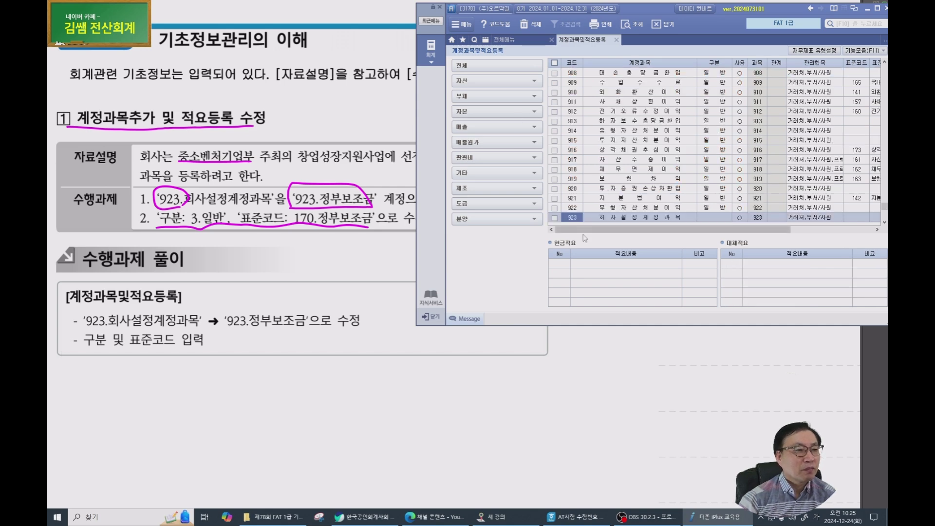
left_click(581, 218)
left_click(608, 217)
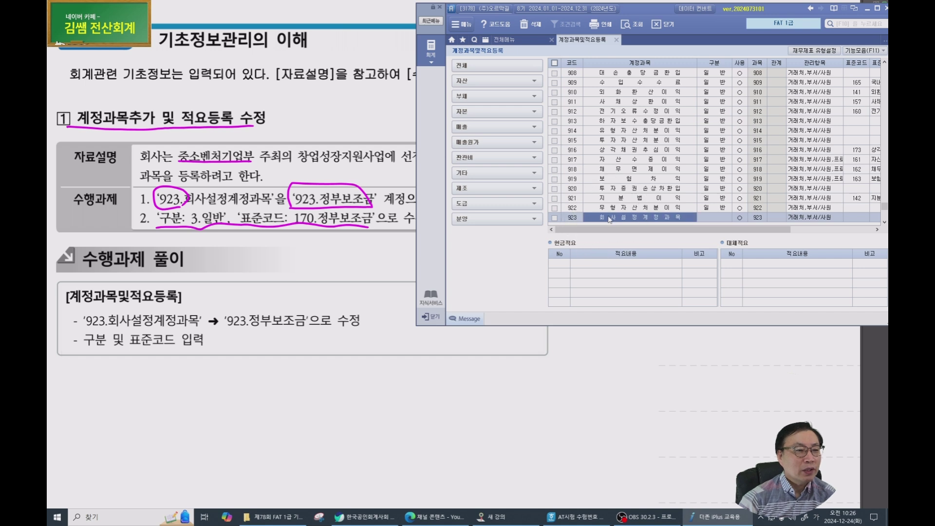
left_click(608, 217)
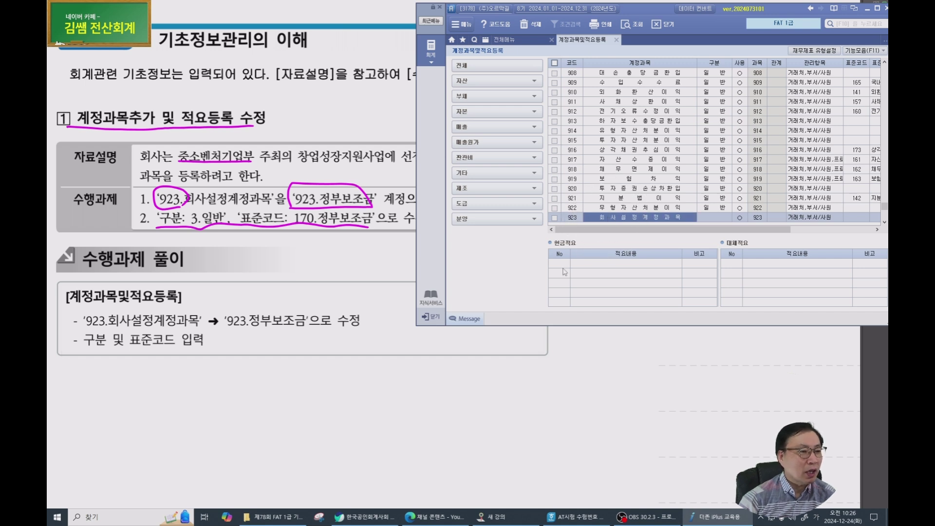
type("저")
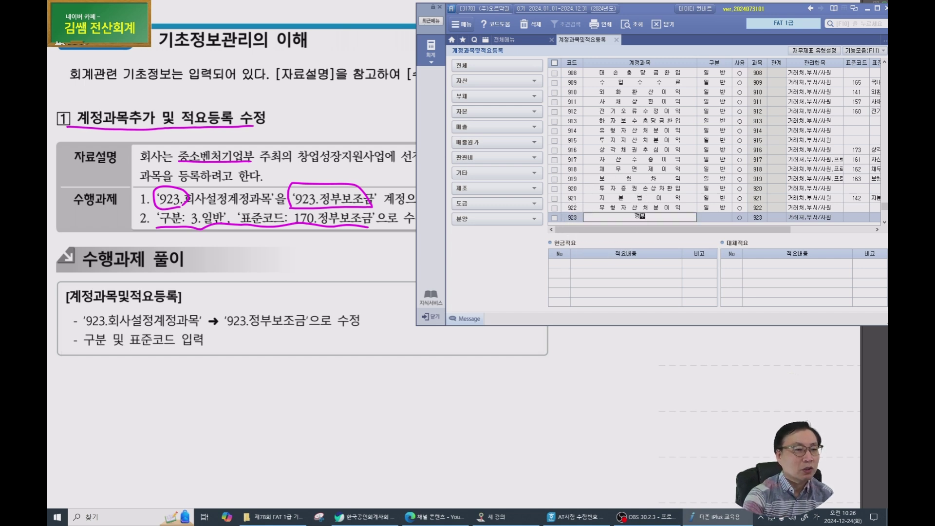
type("부보조금")
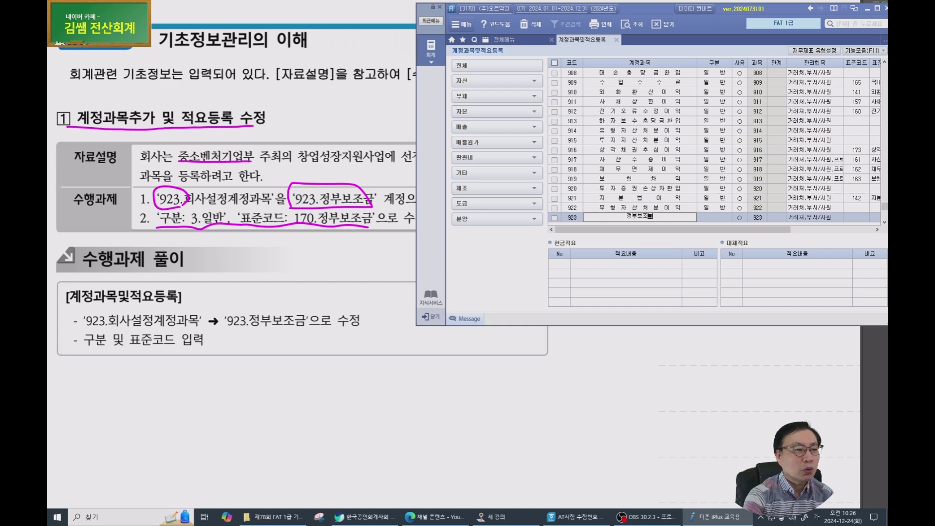
key("Return")
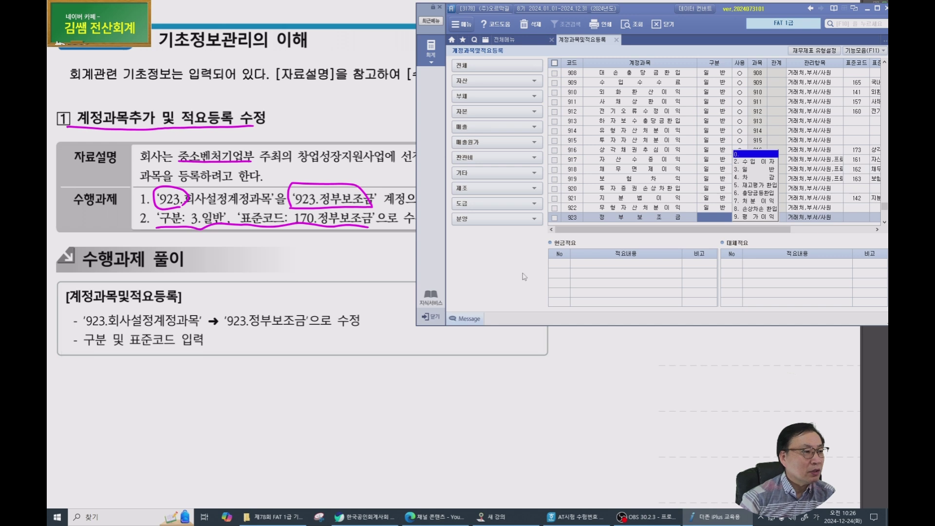
Set account 923's 구분 to 3 일반 and keep it in use.
type("3")
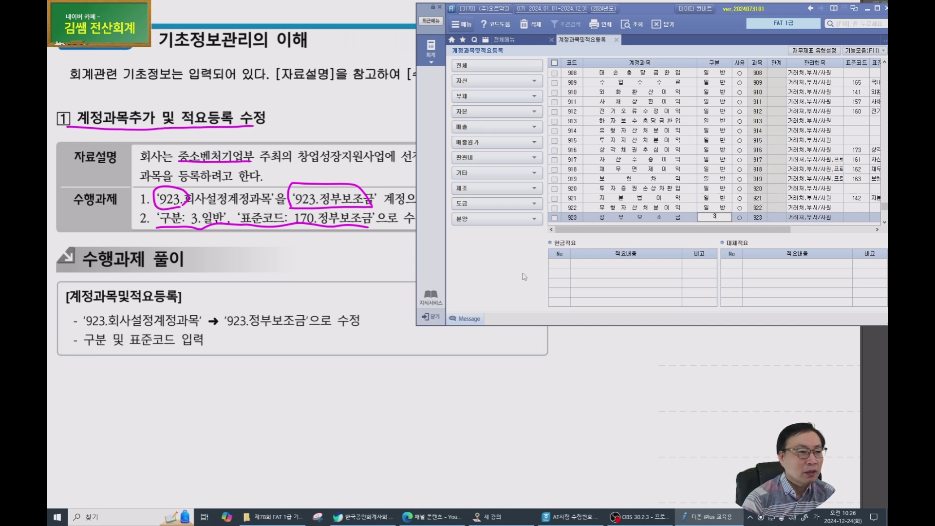
key("Return")
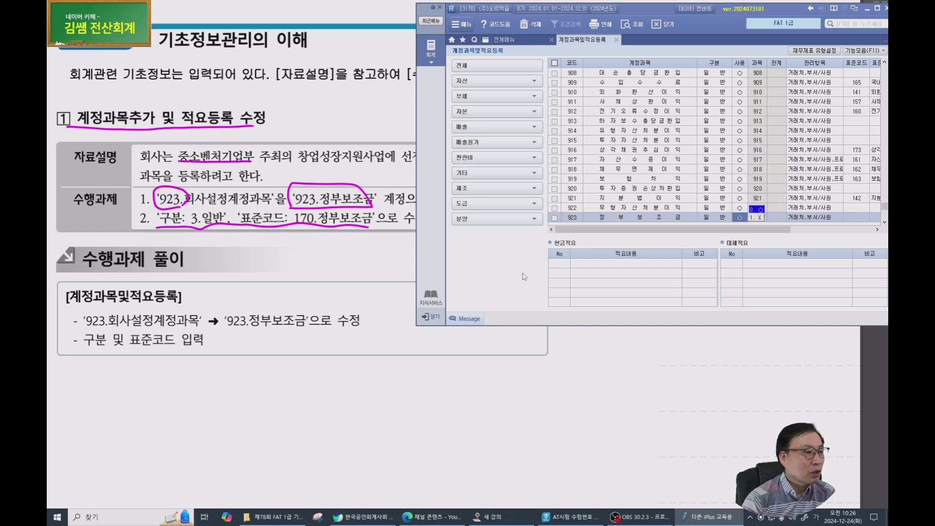
key("Return")
key("Return")
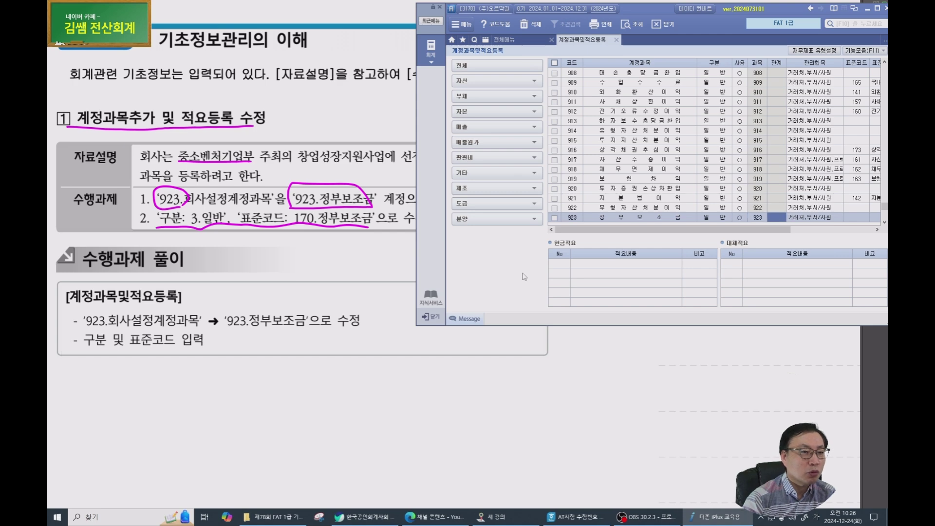
key("Return")
key("Return")
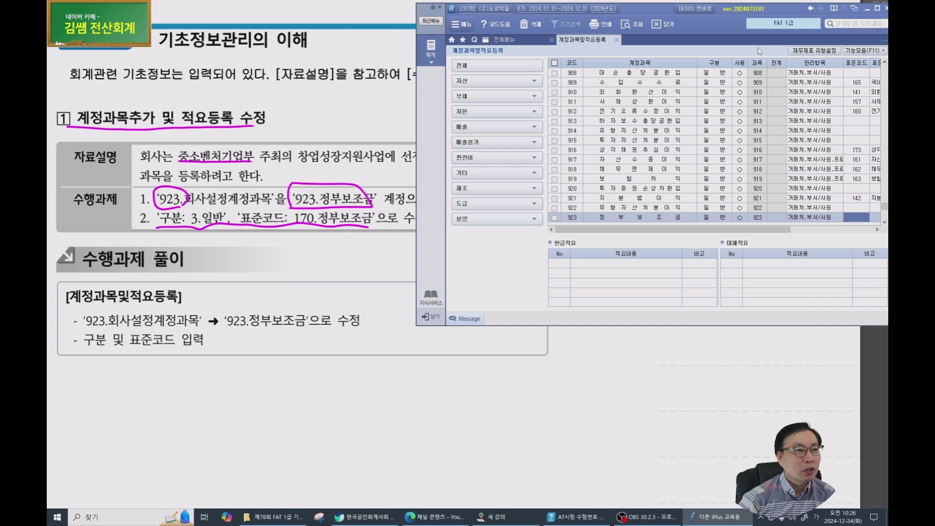
left_click_drag(766, 16, 634, 34)
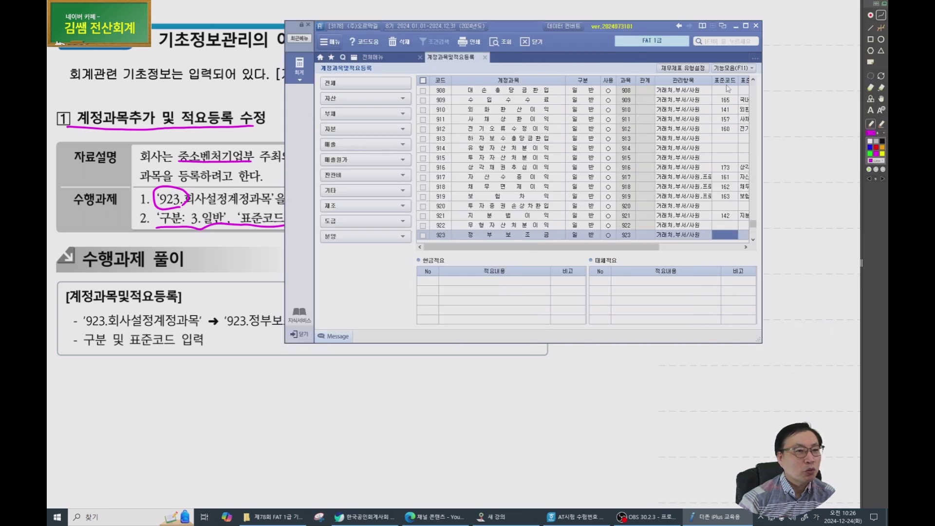
Assign standard code 170 정부보조금 to account 923 from the F2 code list.
left_click(730, 237)
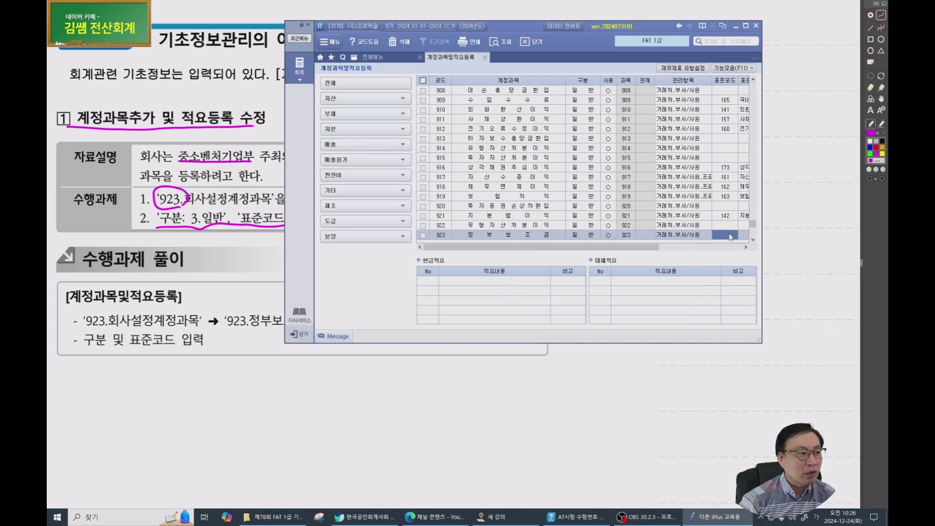
mouse_move(510, 26)
left_mouse_down()
mouse_move(604, 239)
mouse_move(605, 302)
mouse_move(640, 11)
mouse_move(608, 24)
mouse_move(640, 15)
left_mouse_up()
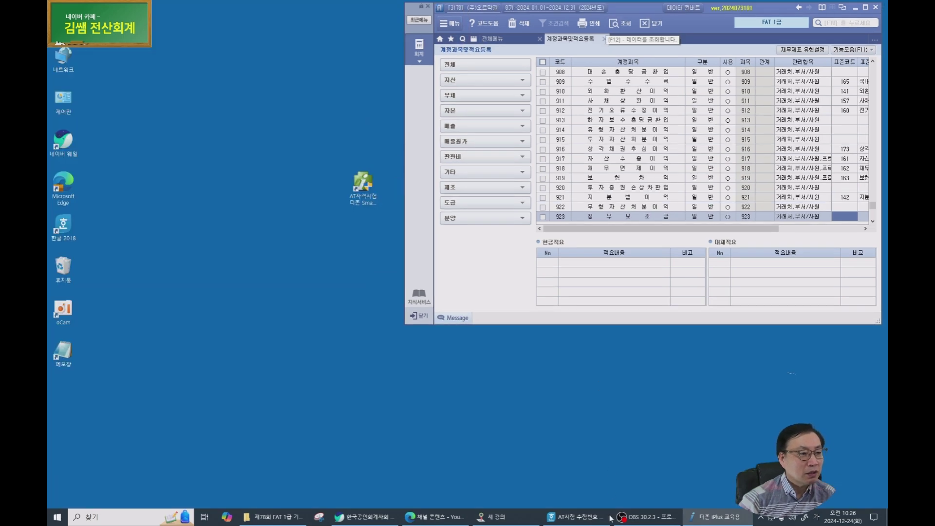
left_click(499, 514)
left_click(701, 516)
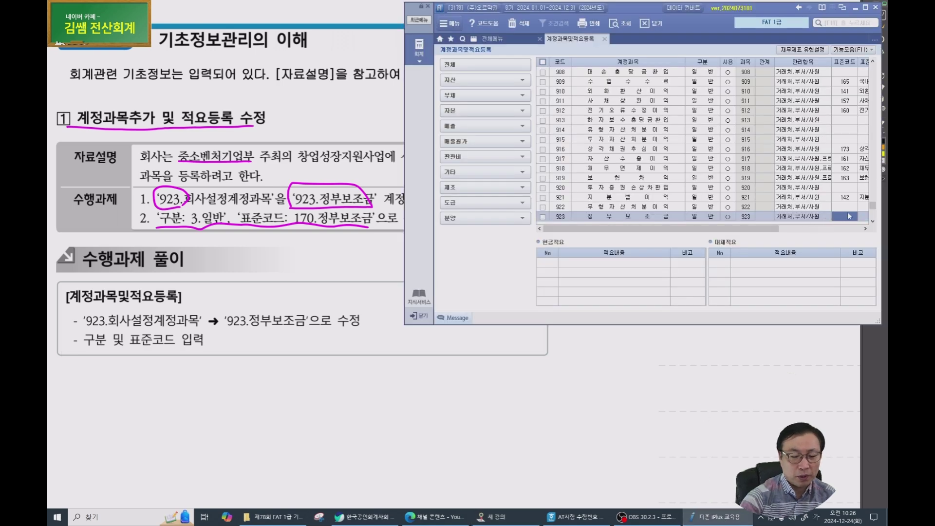
key("Return")
left_click(816, 217)
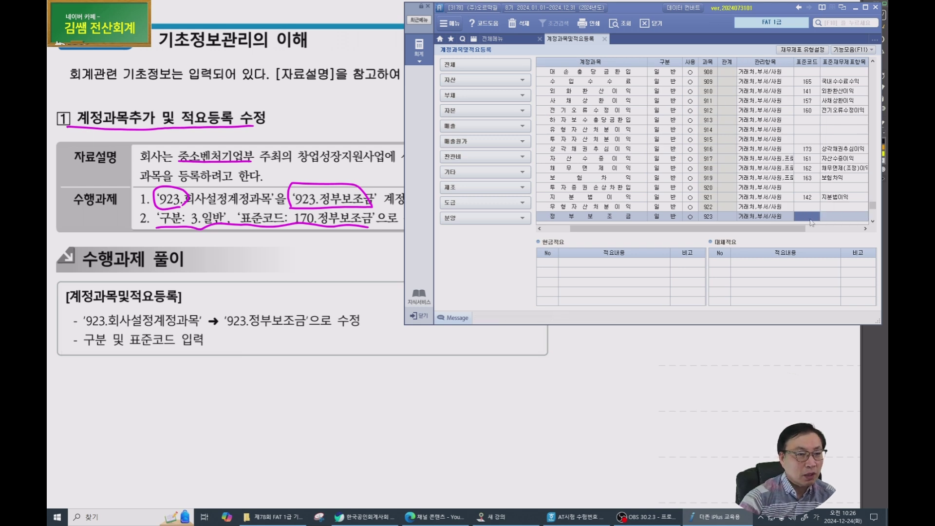
key("F2")
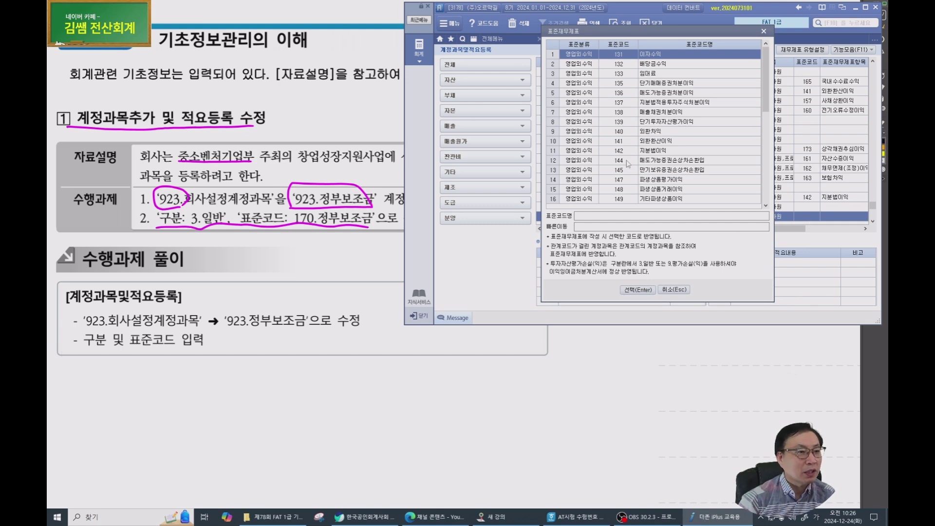
scroll(694, 138, "down", 7)
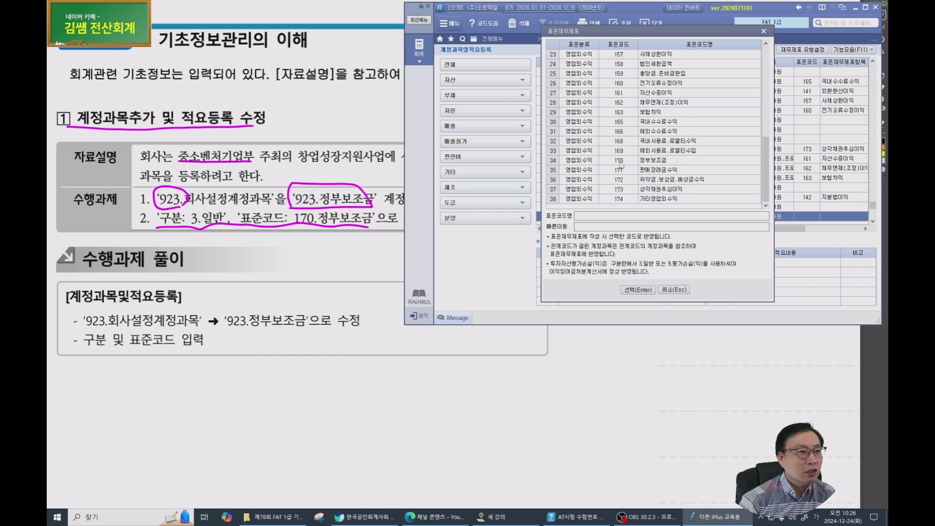
left_click(620, 163)
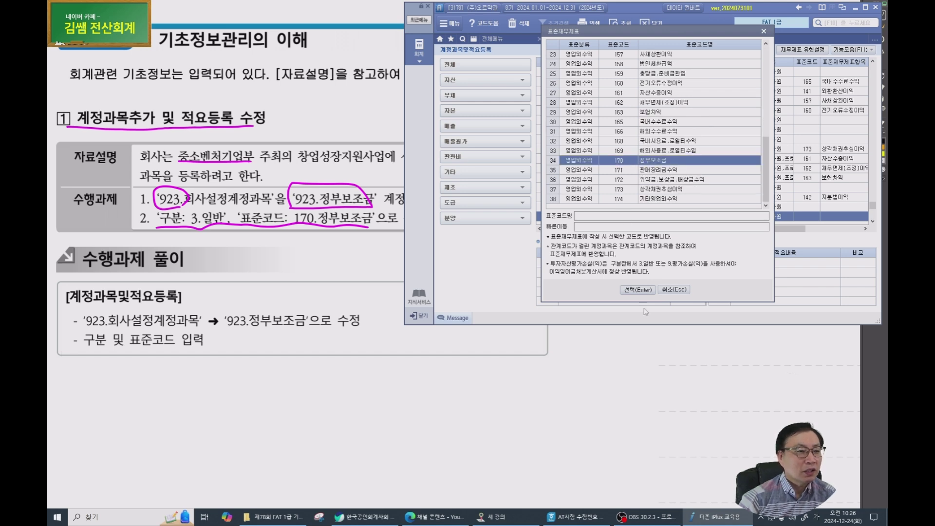
left_click(641, 291)
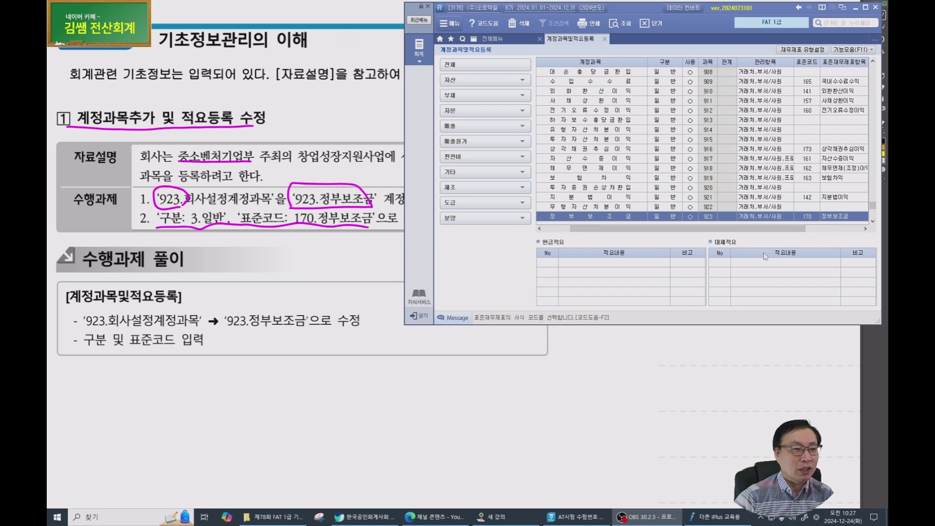
Confirm account 923's fields and check it now reads 정부보조금.
left_click(858, 219)
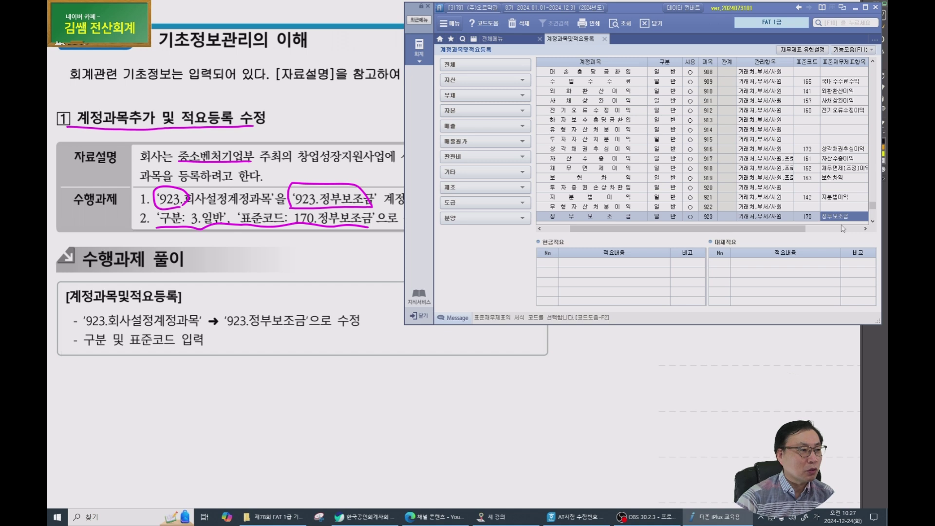
key("Return")
key("Return")
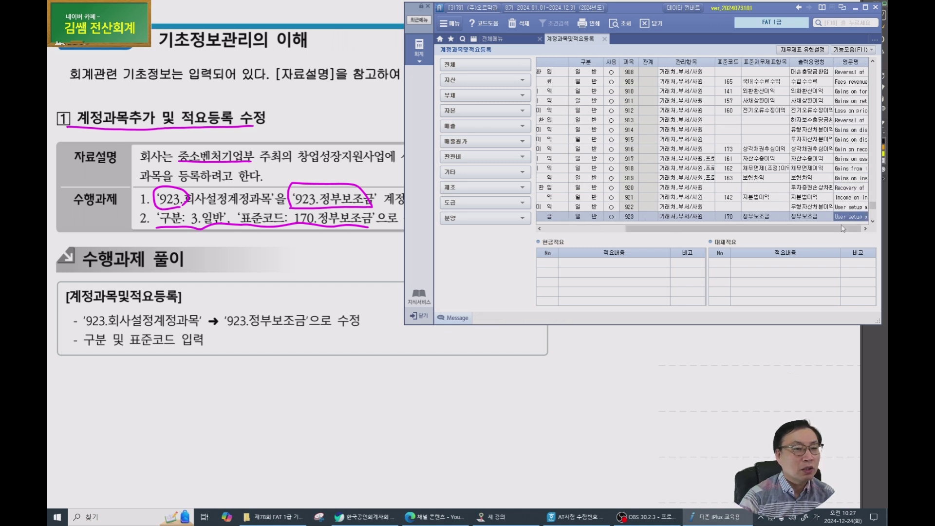
key("Return")
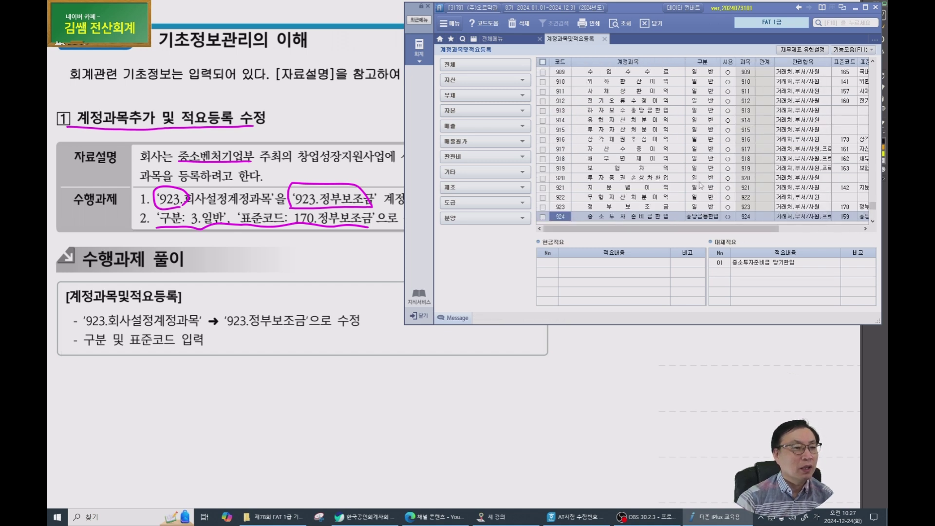
left_click(636, 207)
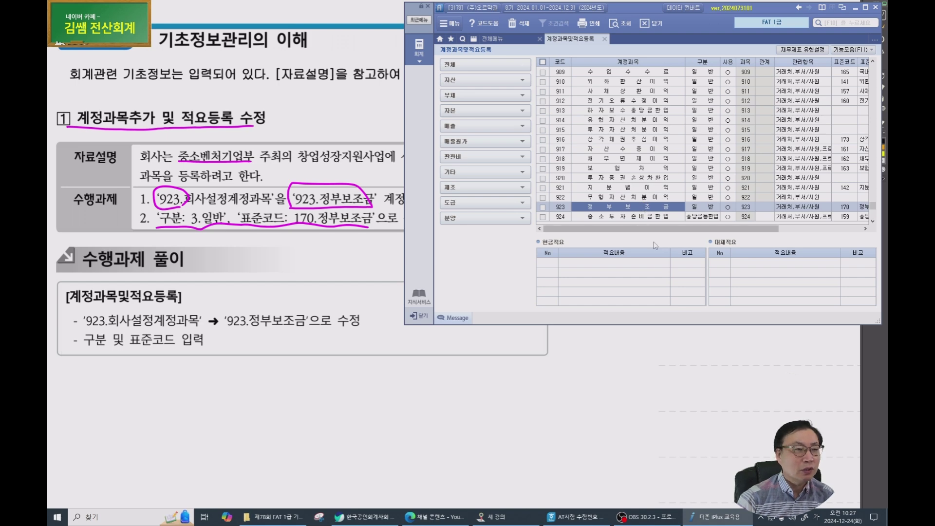
Close the account registration screen and scroll the PDF toward task 2's balance sheet.
key("Escape")
key("alt+Tab")
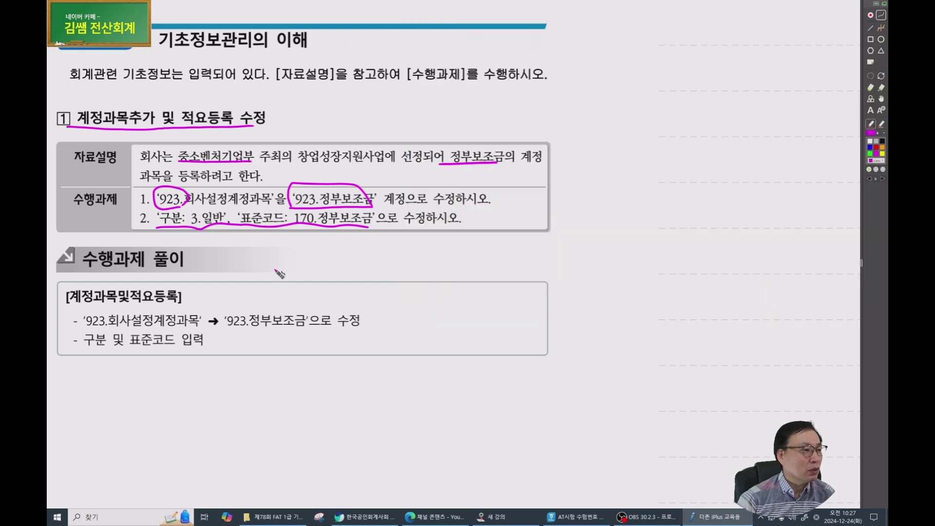
scroll(301, 245, "down", 1)
scroll(302, 245, "down", 10)
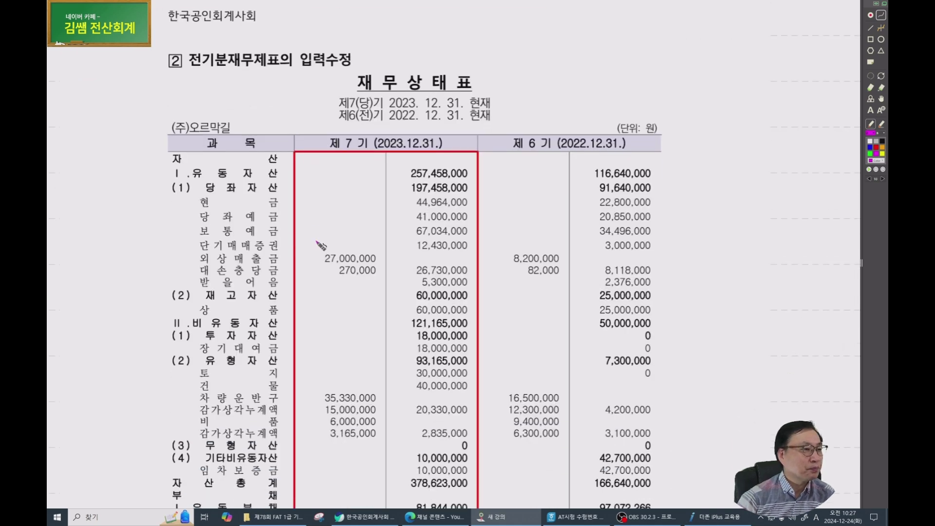
Check-mark the 재무상태표 title on the answer-key page.
left_click_drag(424, 291, 318, 268)
mouse_move(355, 27)
left_mouse_down()
mouse_move(373, 73)
mouse_move(413, 35)
left_mouse_up()
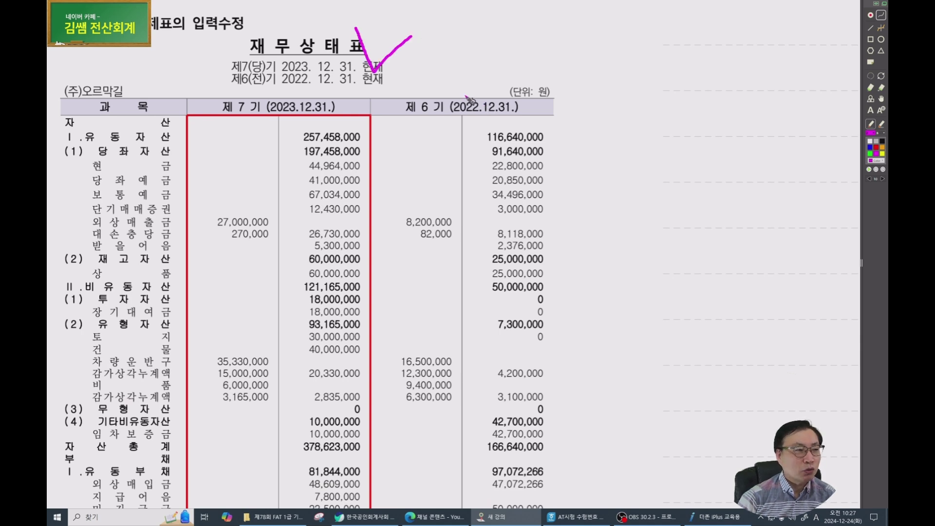
scroll(470, 99, "down", 3)
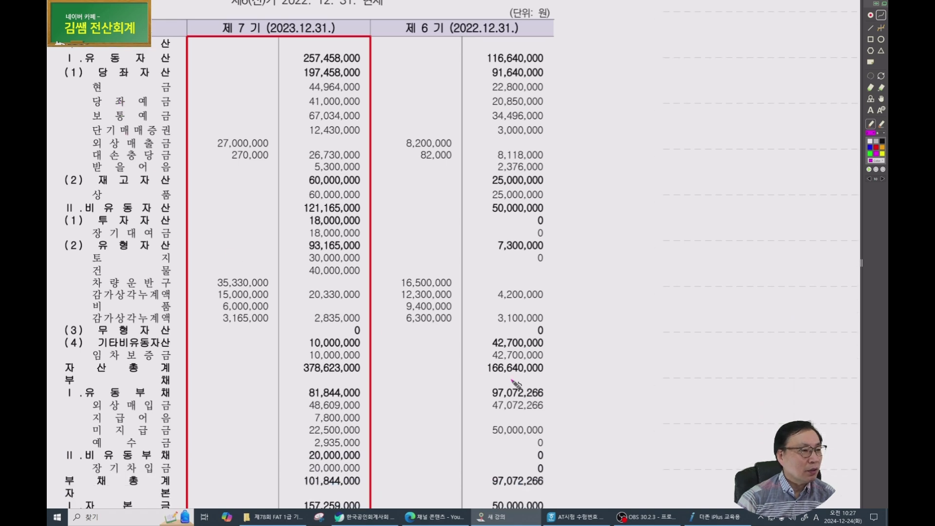
left_click(703, 517)
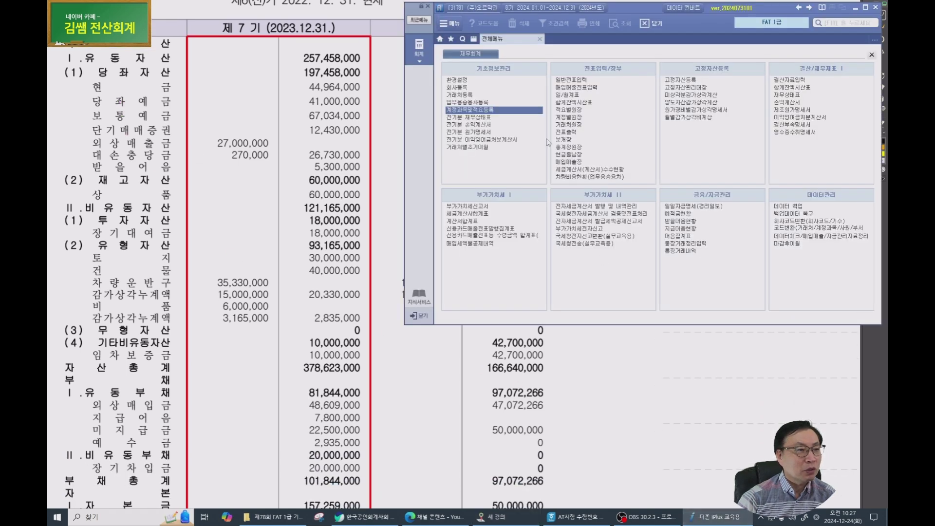
Open the 전기분 재무상태표 entry screen from the full menu.
left_click(476, 117)
left_click(475, 117)
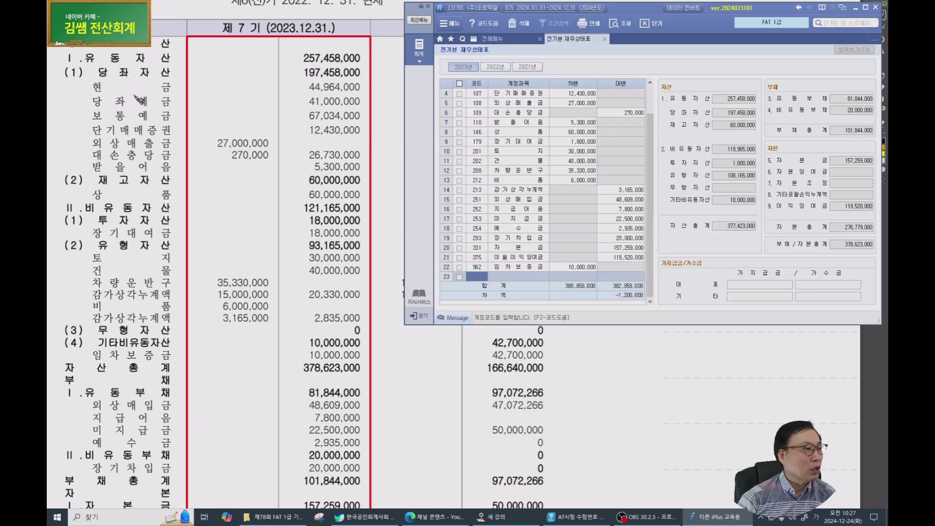
scroll(574, 127, "up", 1)
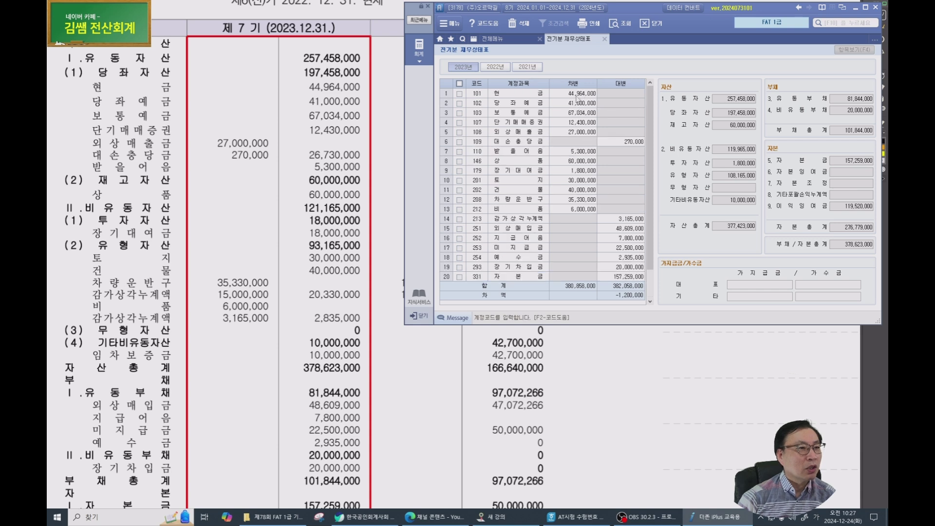
Compare 현금, 당좌예금, 보통예금 and 단기매매증권 with the PDF, marking 27,000,000, 270,000 and 26,730,000.
left_click(578, 94)
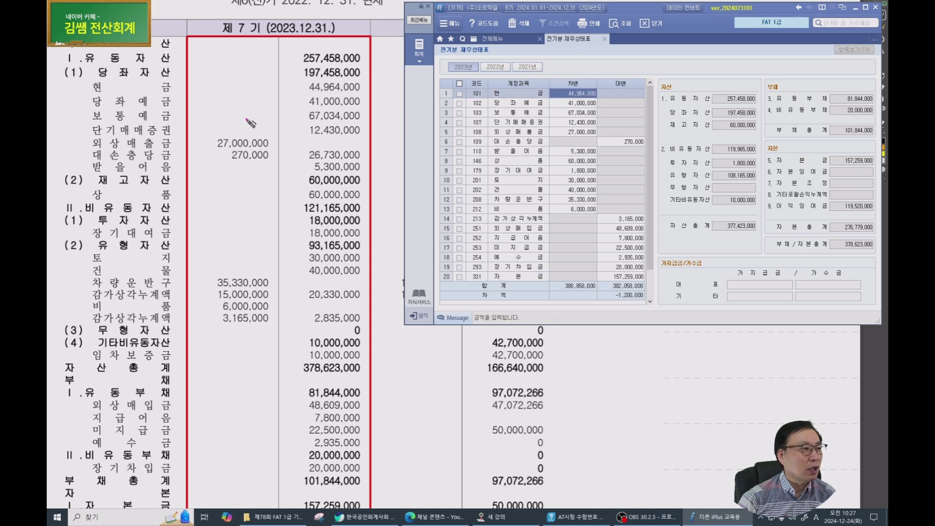
left_click(573, 103)
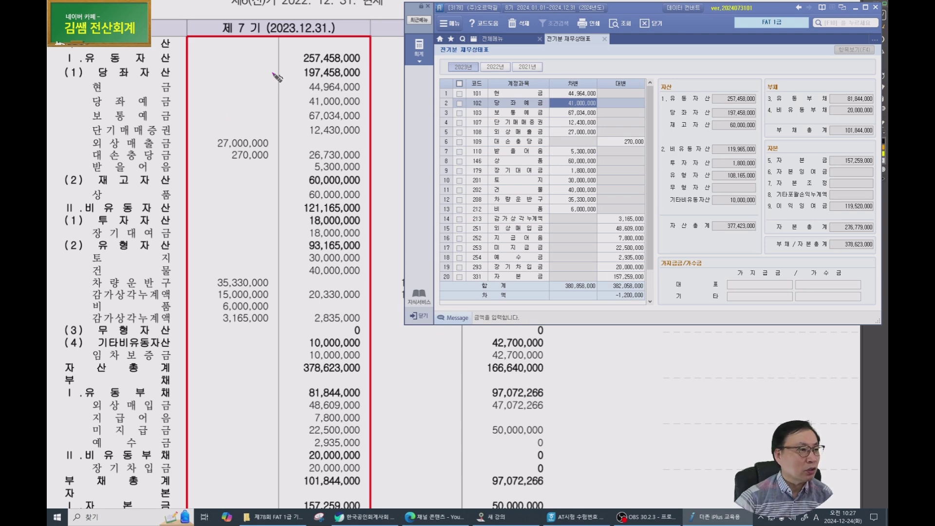
mouse_move(295, 82)
left_mouse_down()
mouse_move(308, 96)
mouse_move(322, 92)
left_mouse_up()
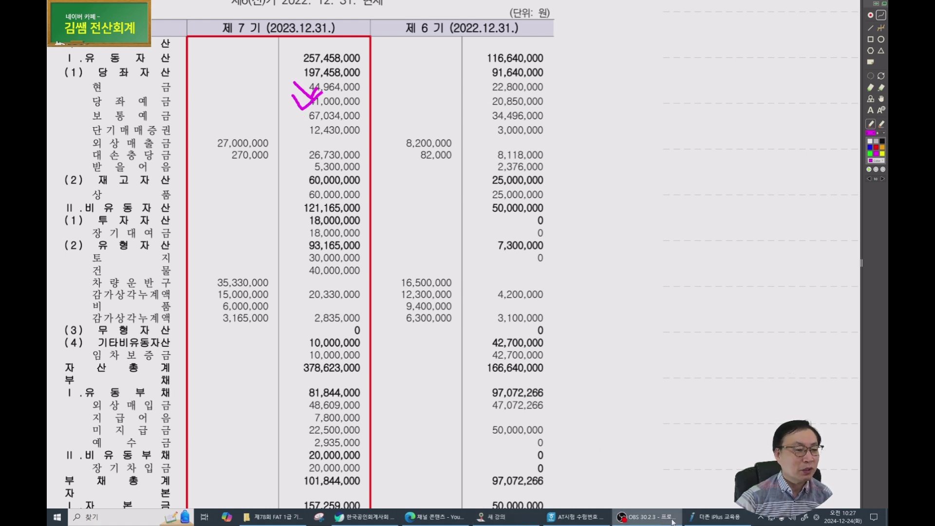
left_click(690, 516)
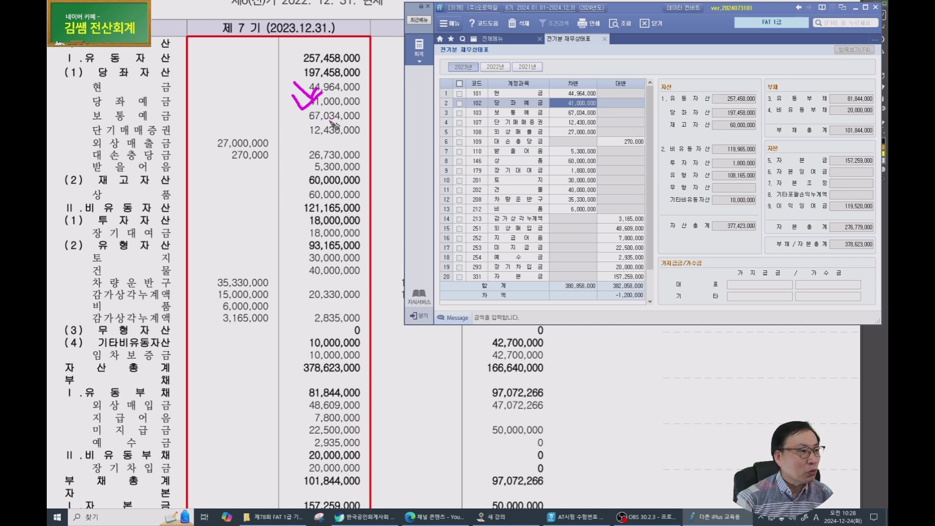
left_click(580, 112)
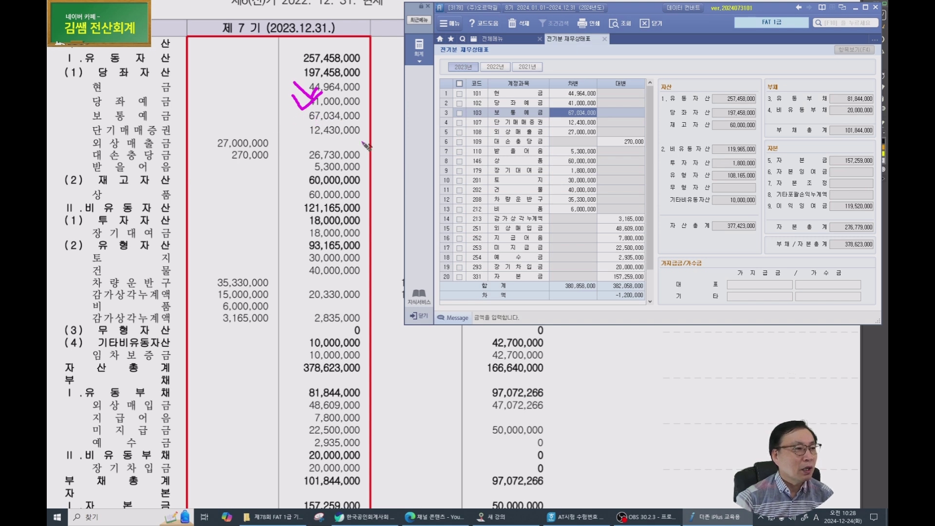
left_click(577, 123)
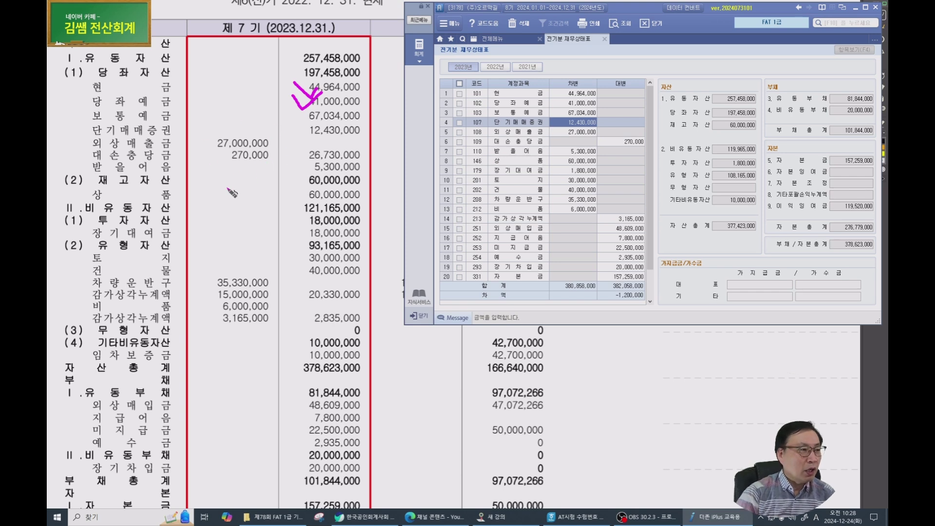
mouse_move(219, 165)
left_mouse_down()
mouse_move(279, 155)
mouse_move(201, 155)
mouse_move(222, 163)
left_mouse_up()
mouse_move(284, 164)
left_mouse_down()
mouse_move(360, 162)
mouse_move(336, 146)
mouse_move(332, 160)
left_mouse_up()
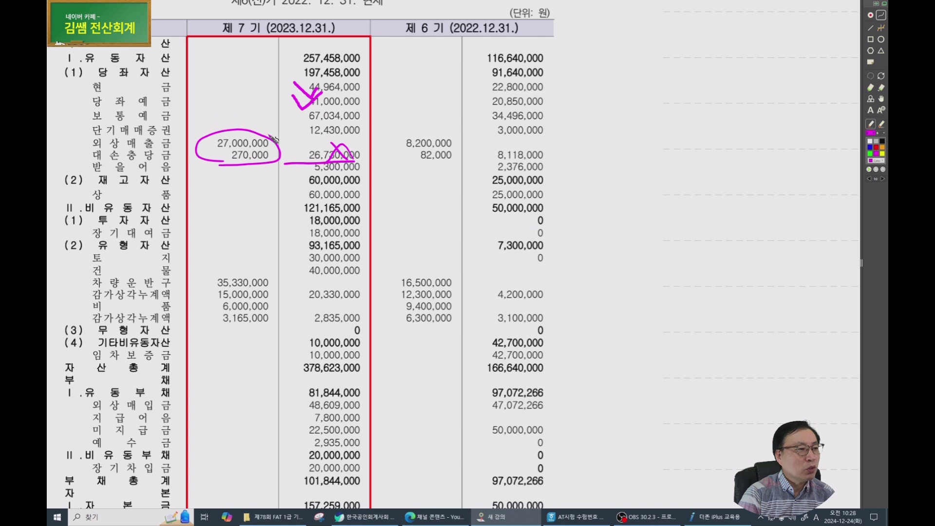
Mark 35,330,000 and strike through 20,330,000 and 2,835,000 on the answer key.
mouse_move(199, 284)
left_mouse_down()
mouse_move(206, 278)
mouse_move(208, 324)
left_mouse_up()
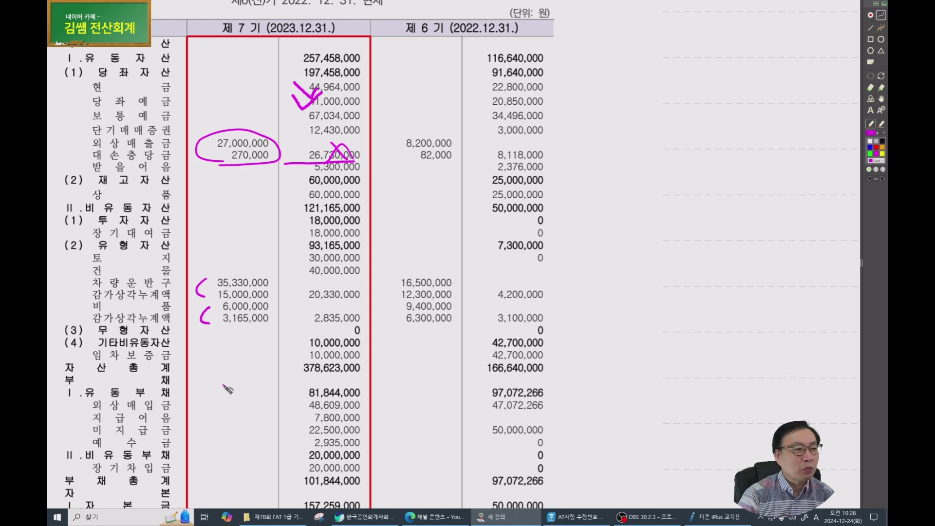
mouse_move(335, 287)
left_mouse_down()
mouse_move(323, 300)
mouse_move(322, 328)
left_mouse_up()
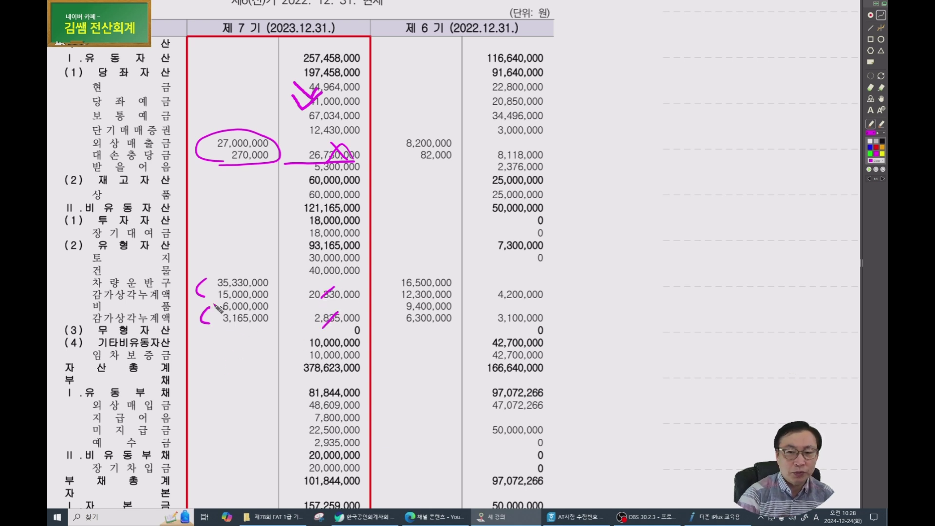
left_click(711, 517)
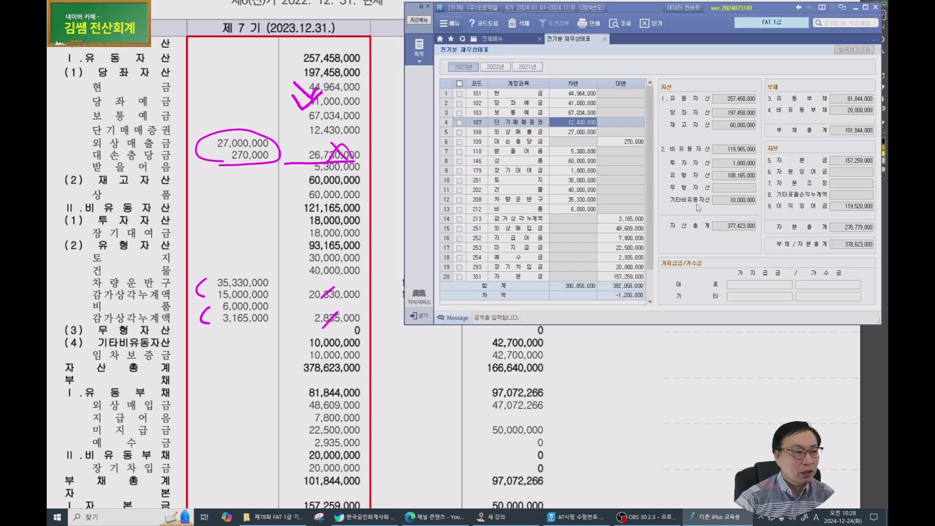
left_click(581, 132)
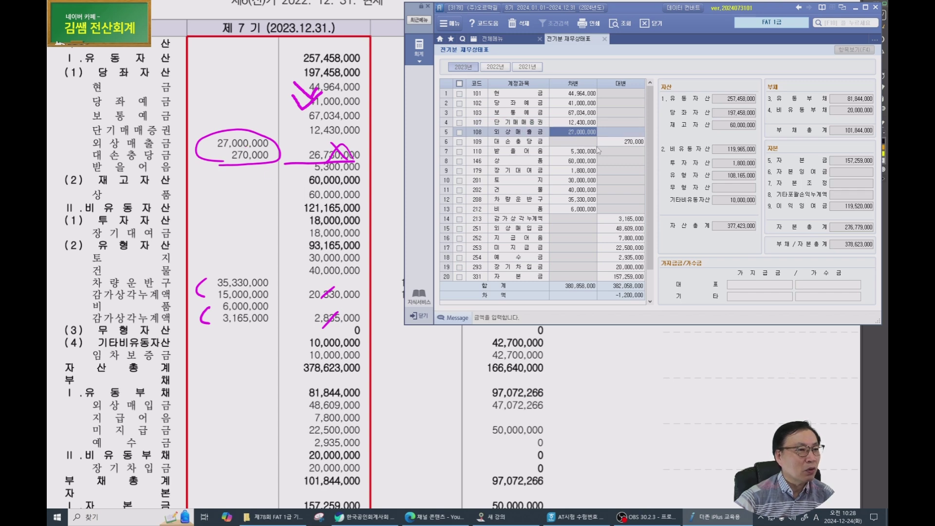
key("Return")
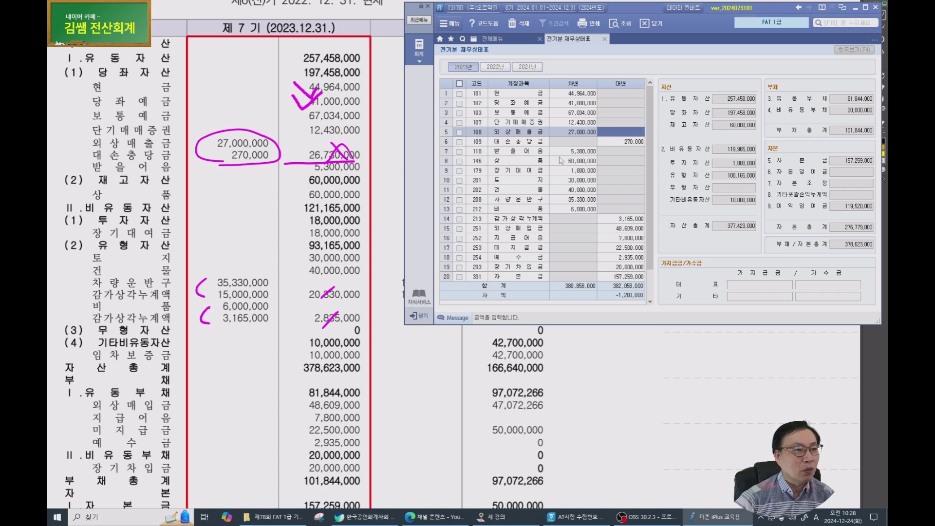
key("Left")
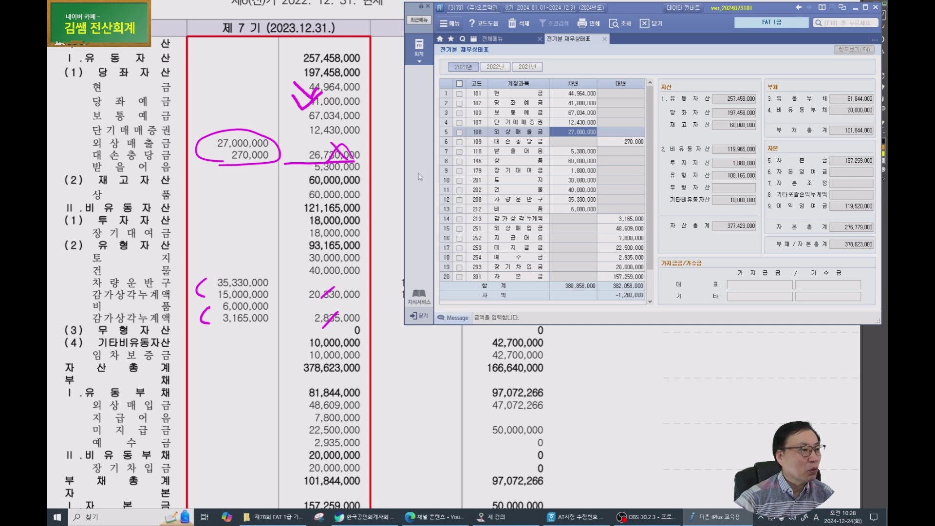
left_click(577, 154)
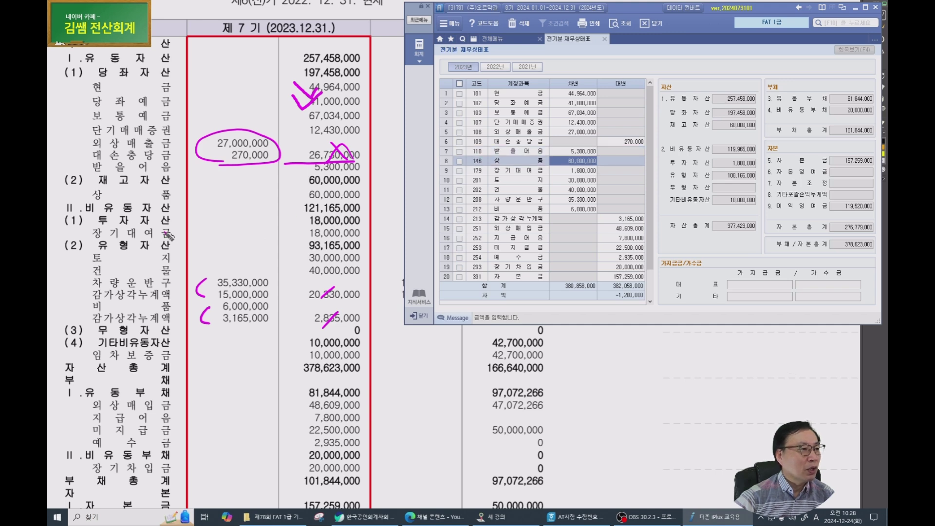
left_click(576, 171)
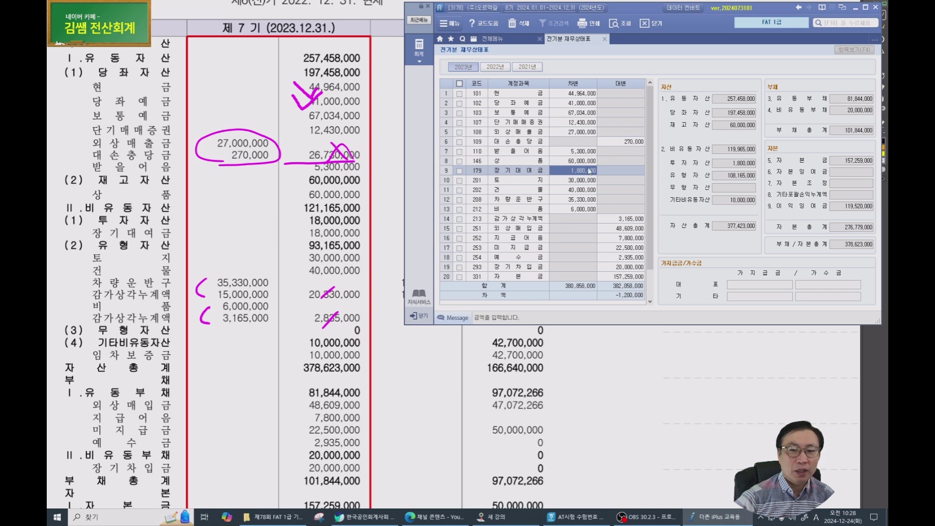
type("18000000")
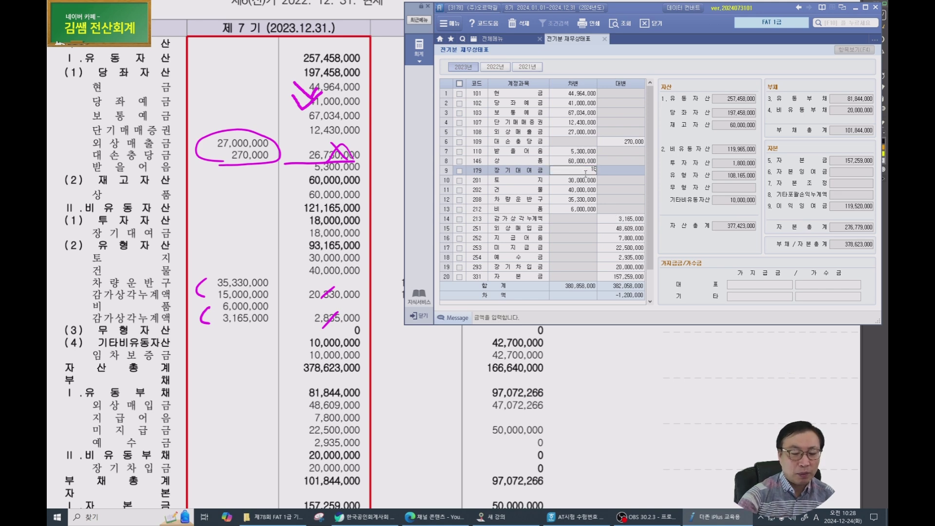
key("Return")
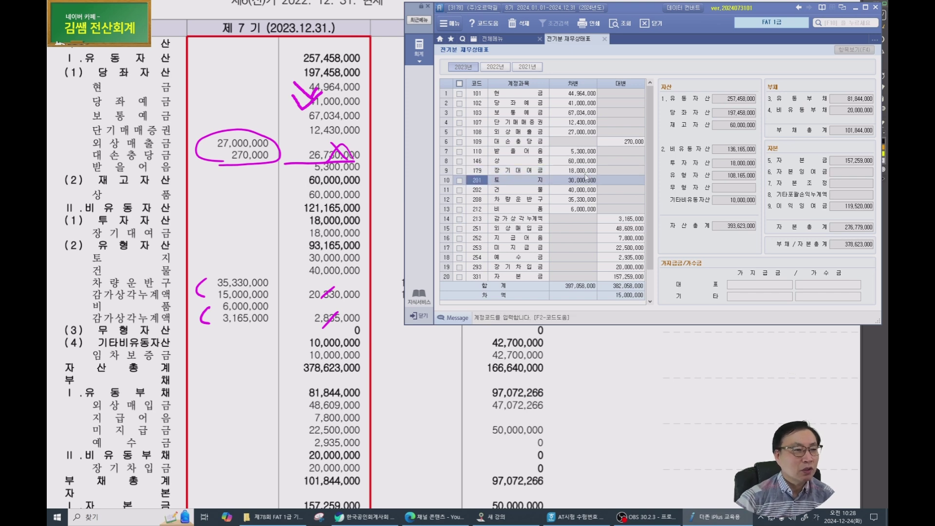
left_click(585, 174)
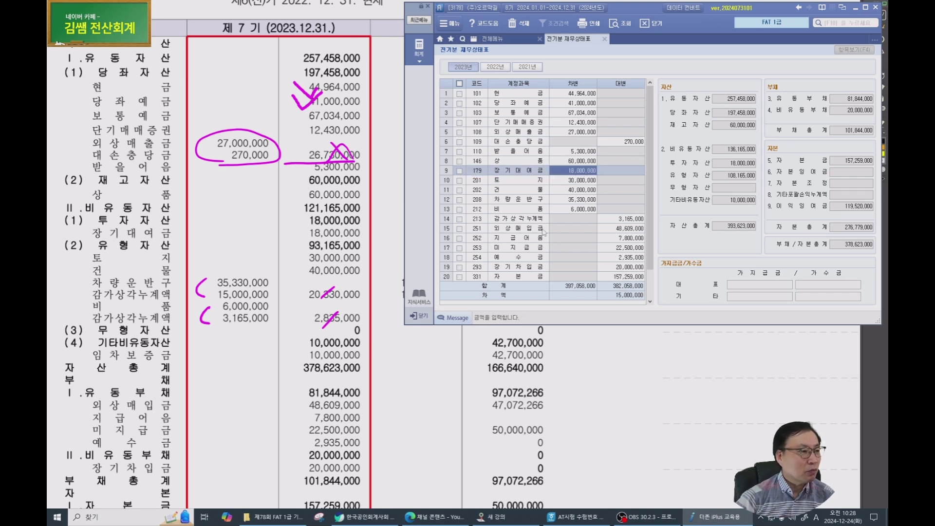
scroll(161, 255, "down", 2)
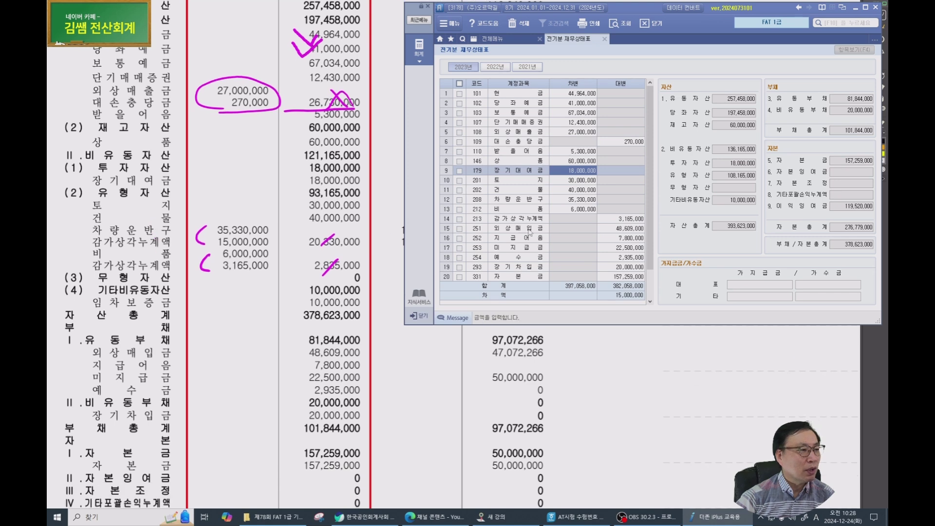
left_click(559, 181)
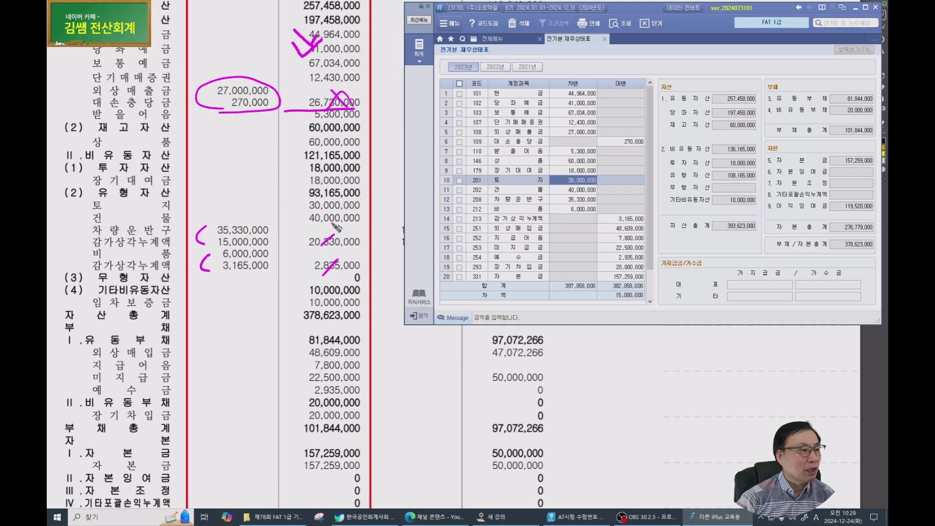
left_click(571, 191)
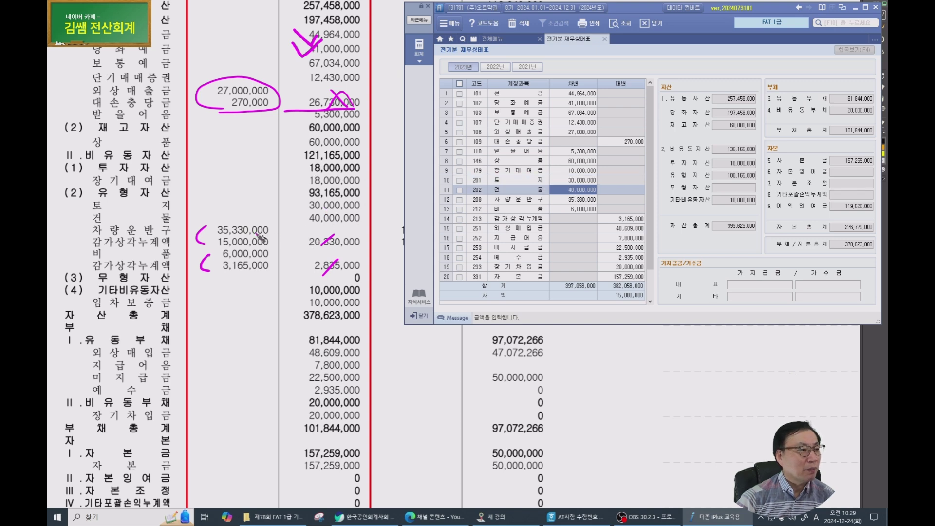
left_click(590, 200)
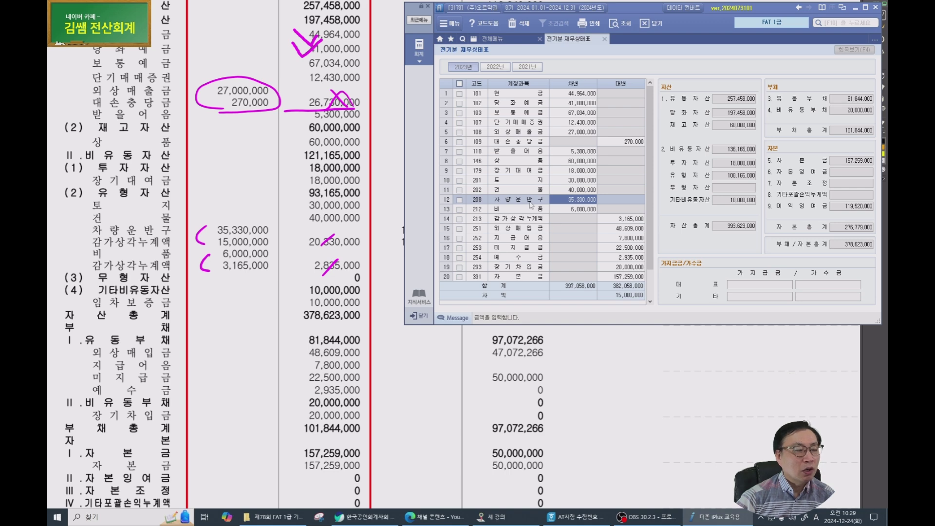
Look up accounts matching 감가 on the empty row, then cancel the lookup.
scroll(531, 205, "down", 1)
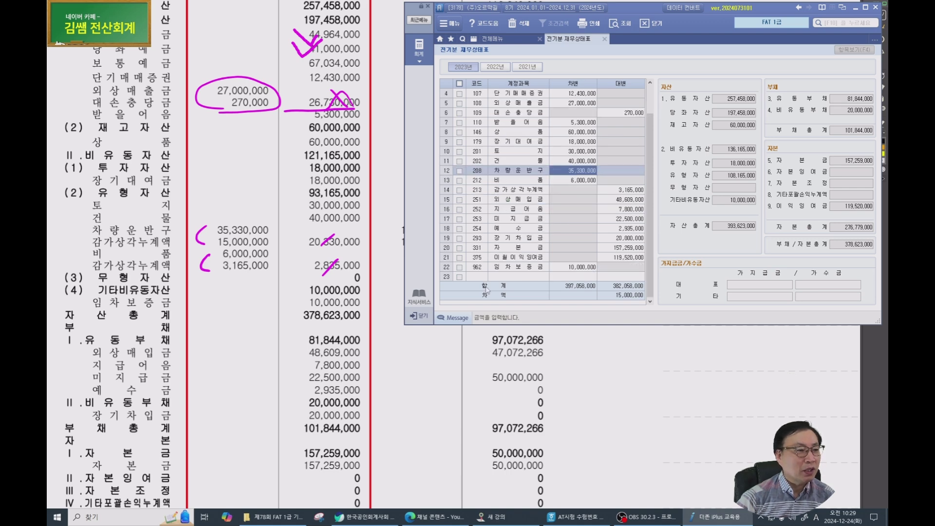
left_click(476, 278)
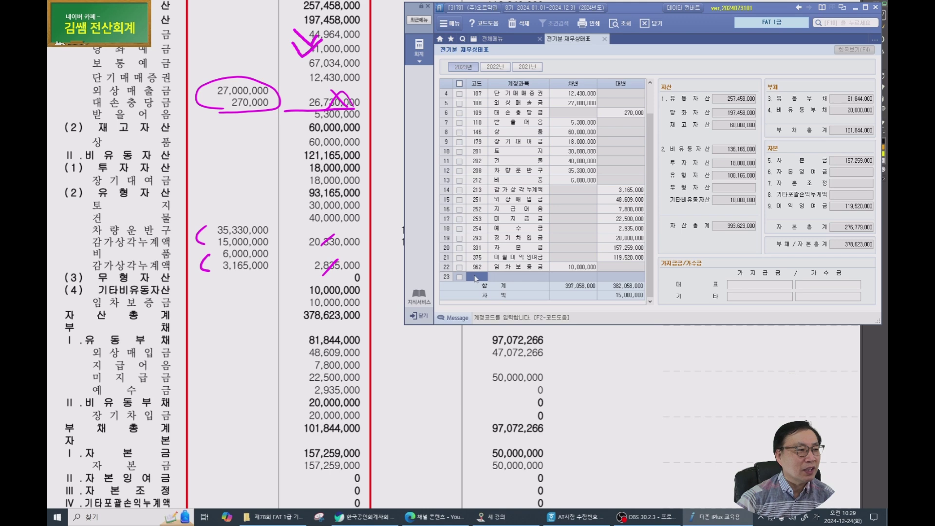
type("감가")
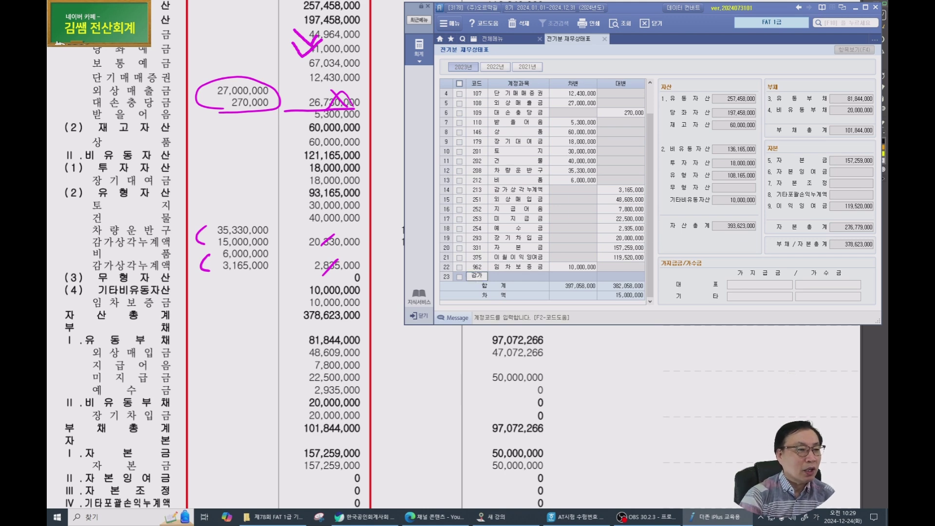
key("Return")
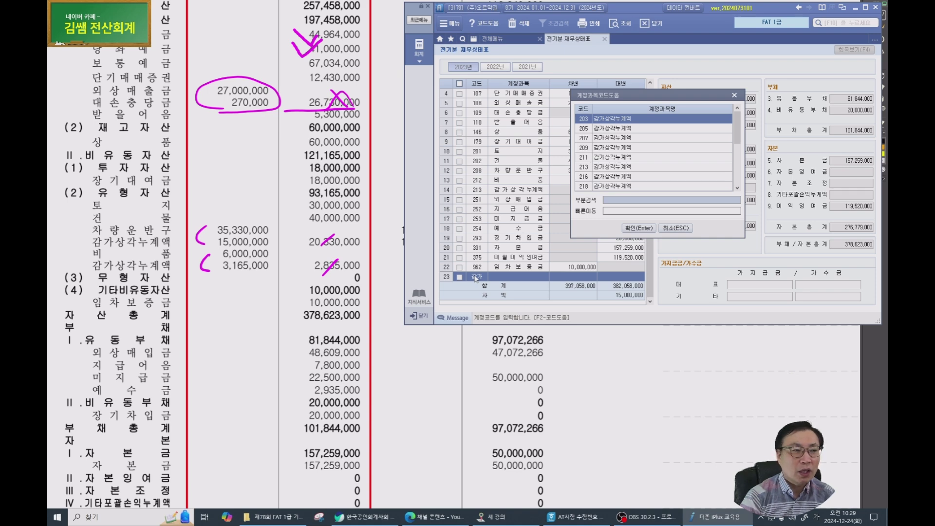
key("Escape")
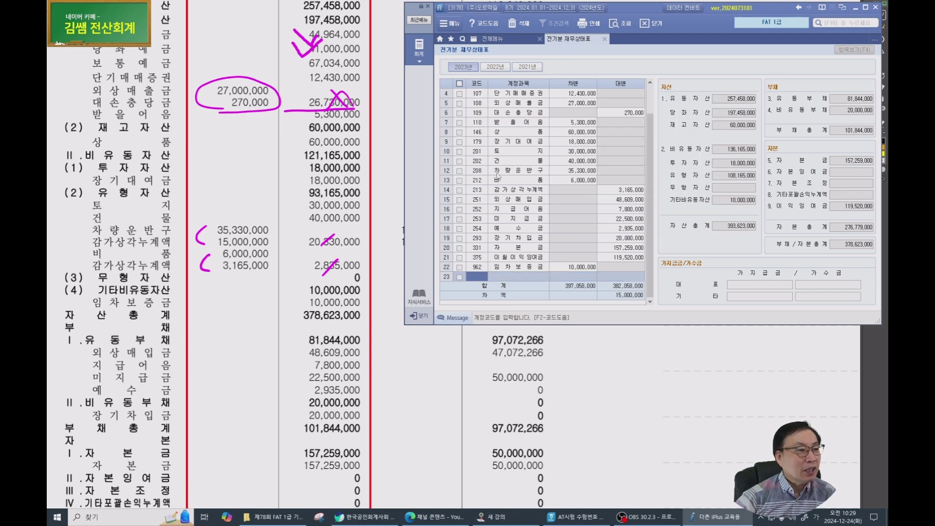
Annotate vehicle account 208 and where the depreciation account belongs, then clear the marks.
left_click(475, 171)
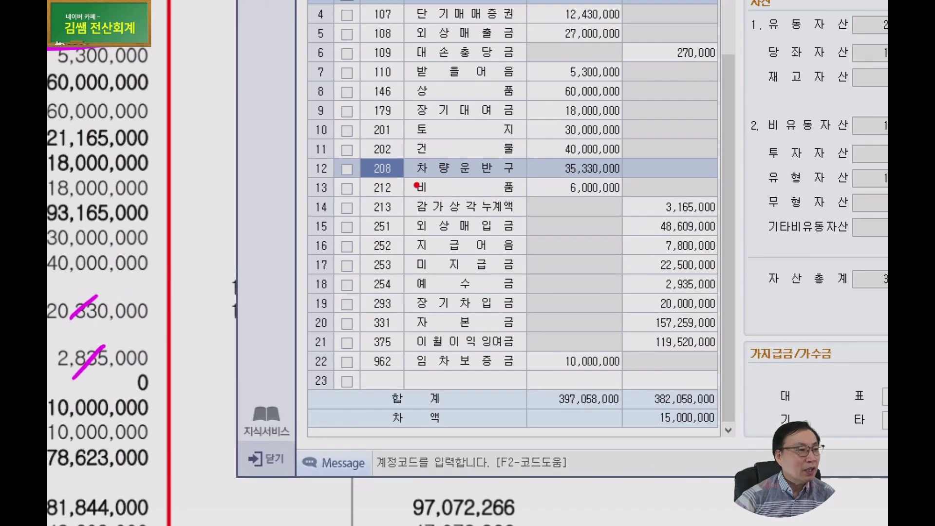
mouse_move(416, 186)
left_mouse_down()
mouse_move(352, 185)
mouse_move(352, 159)
mouse_move(417, 158)
mouse_move(419, 187)
left_mouse_up()
mouse_move(361, 357)
left_mouse_down()
mouse_move(383, 382)
mouse_move(412, 349)
left_mouse_up()
mouse_move(365, 162)
left_mouse_down()
mouse_move(335, 223)
mouse_move(377, 353)
left_mouse_up()
mouse_move(397, 240)
left_mouse_down()
mouse_move(447, 243)
mouse_move(417, 273)
left_mouse_up()
left_click_drag(464, 223, 466, 270)
key("Escape")
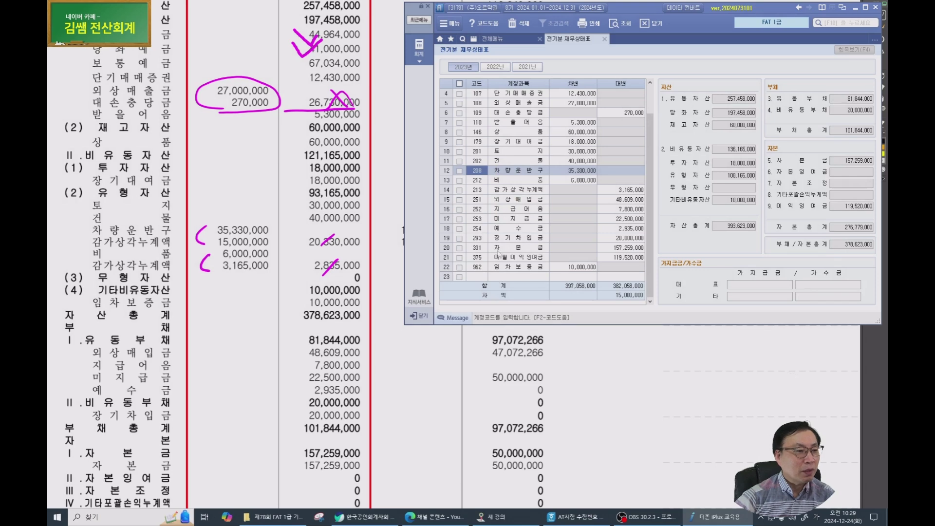
Enter account 209 감가상각누계액 with a 15,000,000 credit.
left_click(480, 276)
type("209")
key("Return")
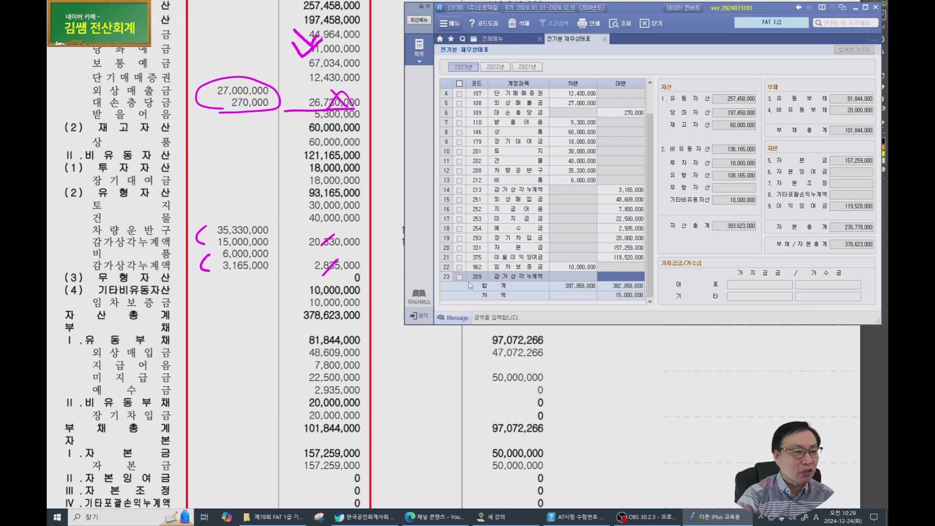
type("15000000")
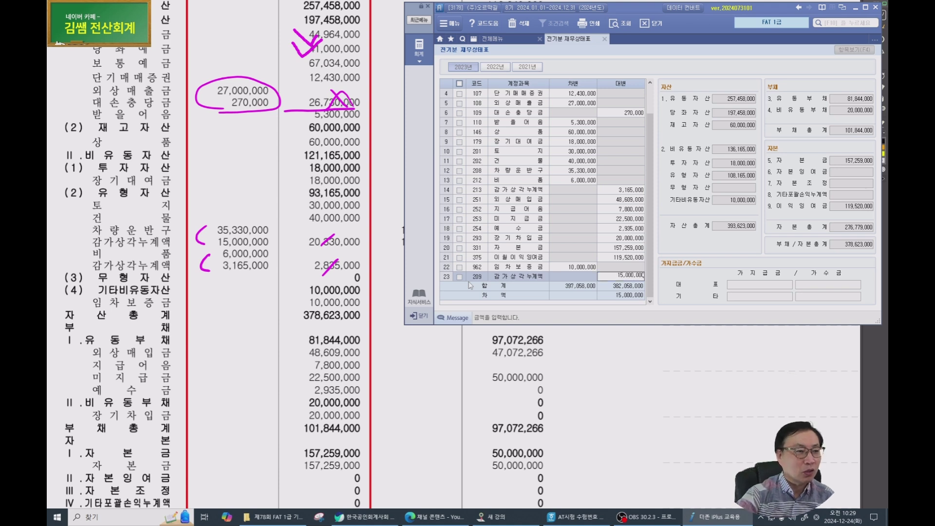
key("Return")
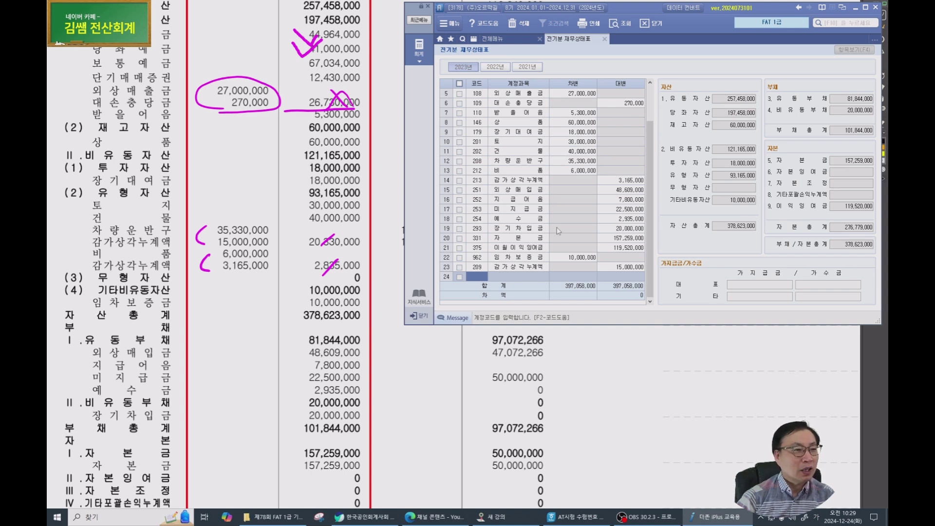
Close and reopen 전기분 재무상태표 so both totals show 397,058,000.
key("Escape")
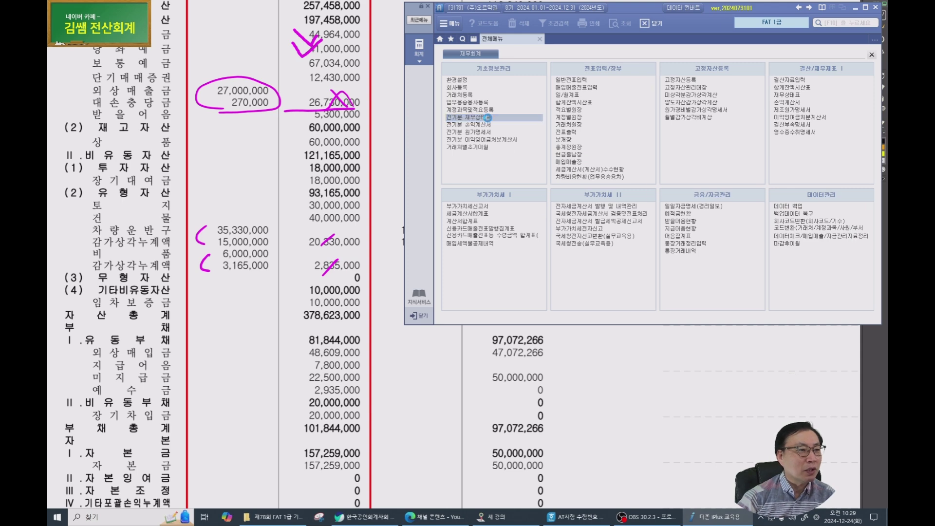
left_click(488, 121)
left_click(522, 160)
left_click(525, 171)
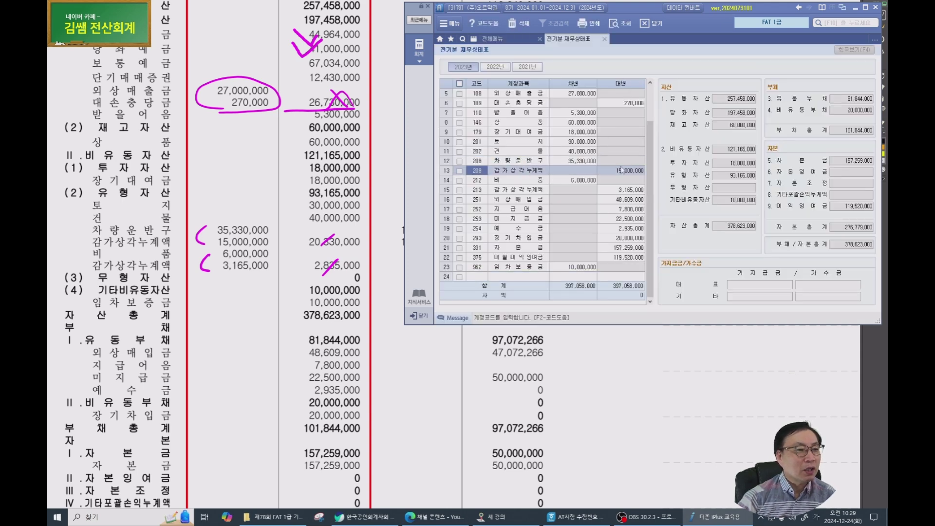
left_click(619, 171)
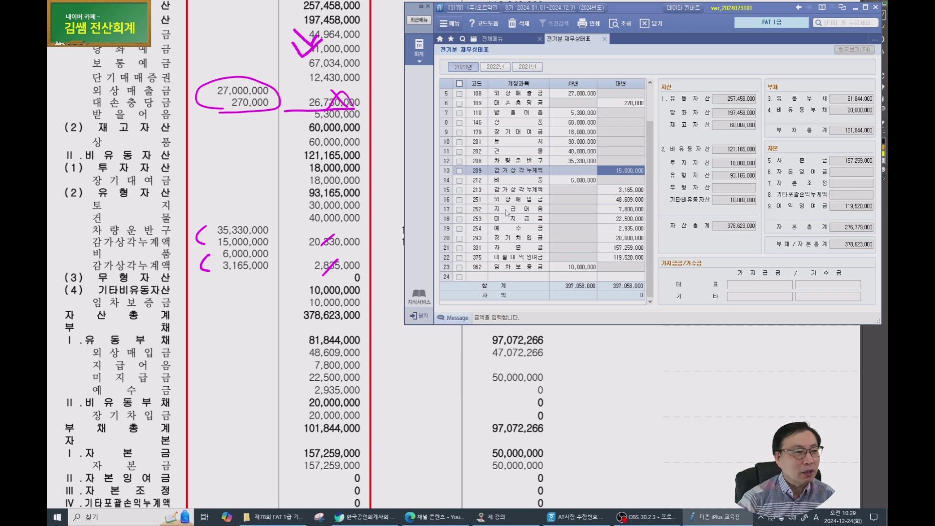
left_click(573, 180)
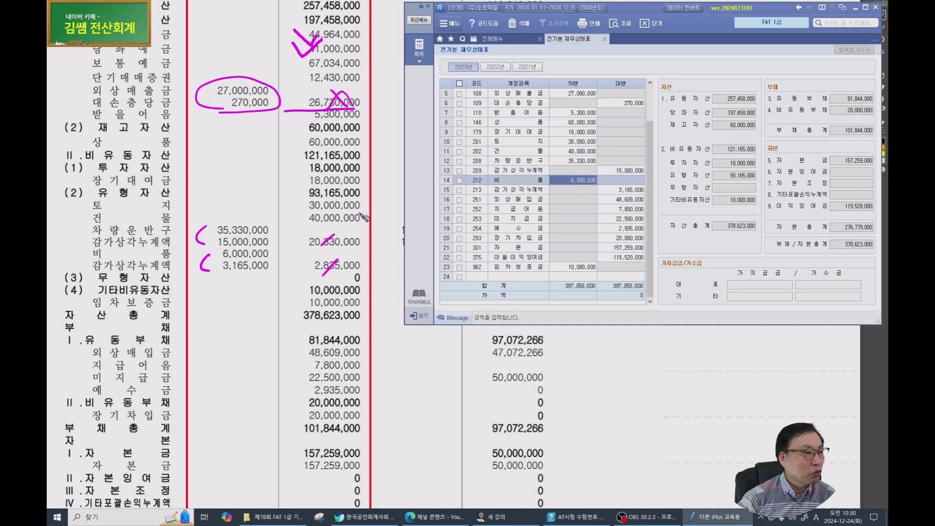
left_click(623, 183)
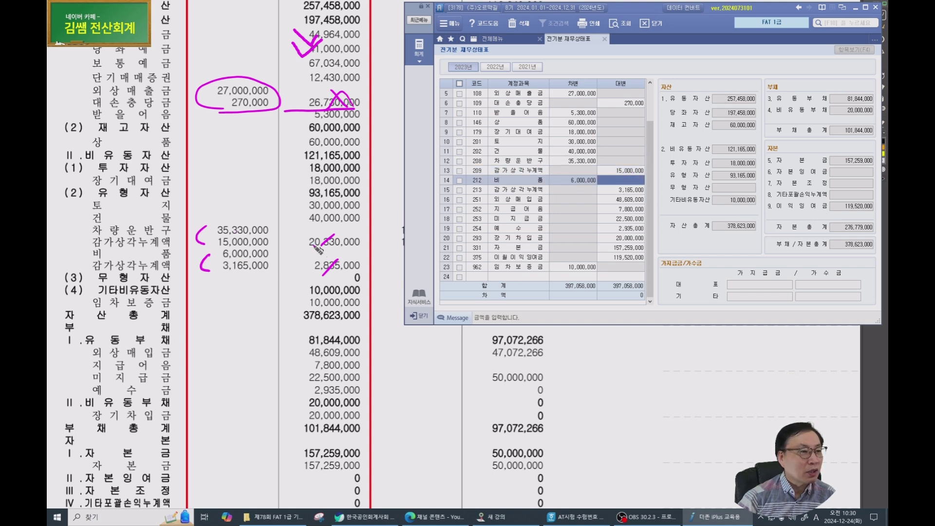
scroll(325, 288, "down", 3)
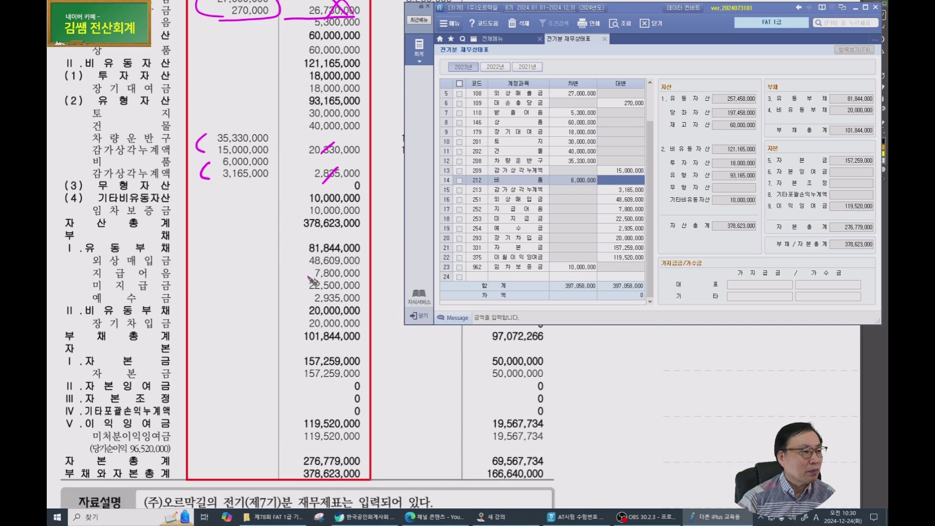
left_click(625, 194)
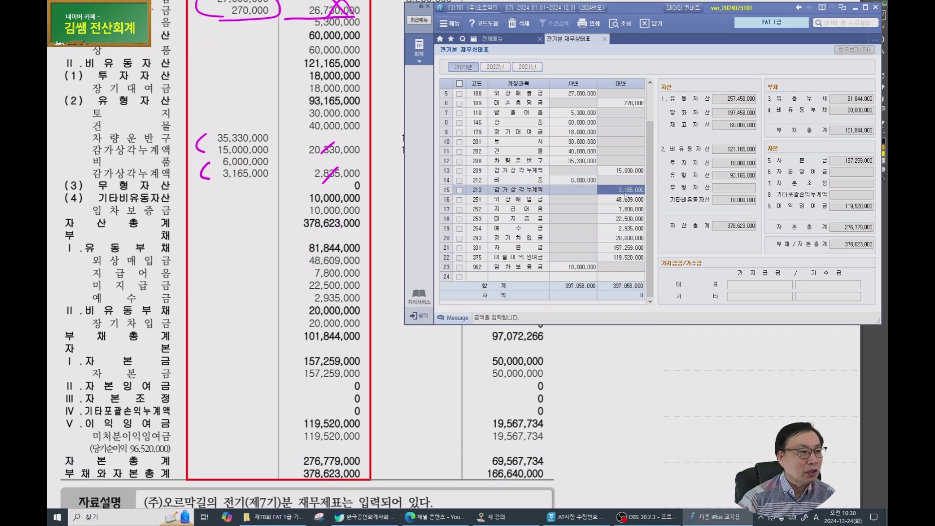
left_click(627, 200)
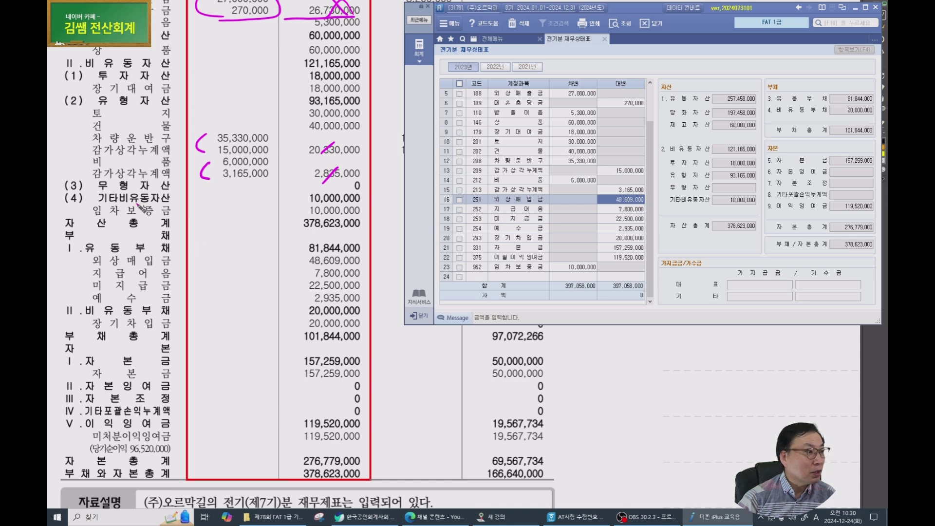
key("ctrl")
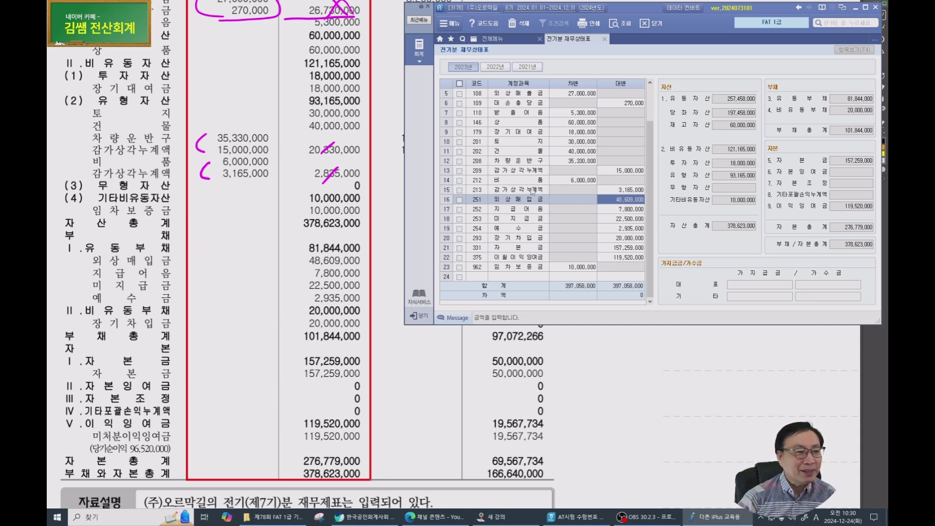
key("Left")
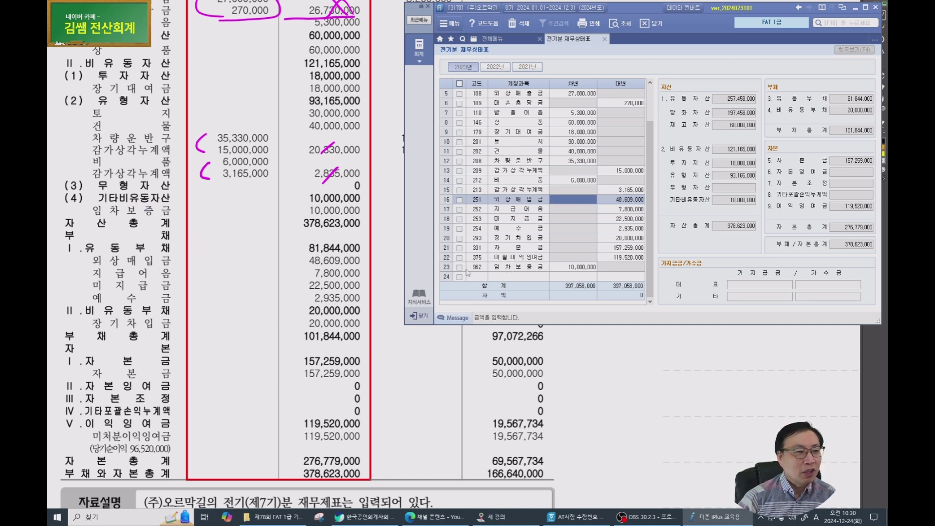
left_click(476, 268)
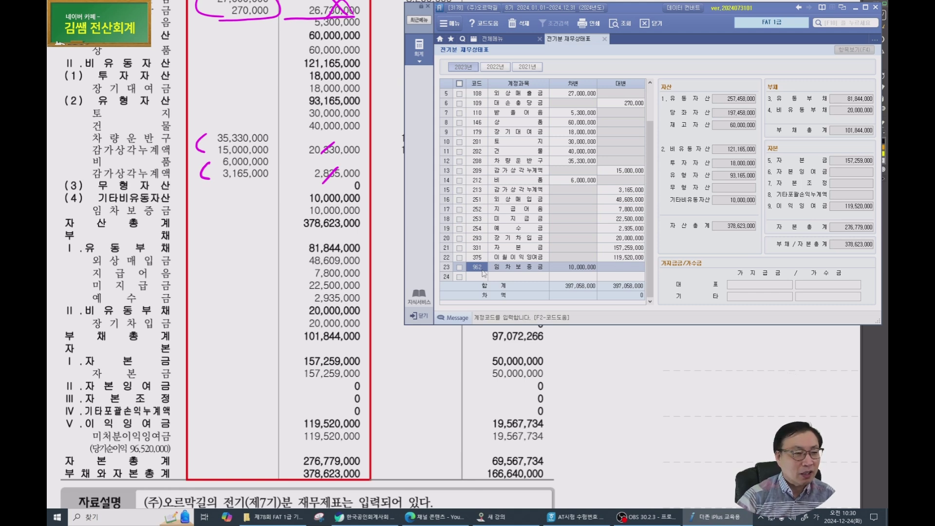
scroll(167, 286, "down", 1)
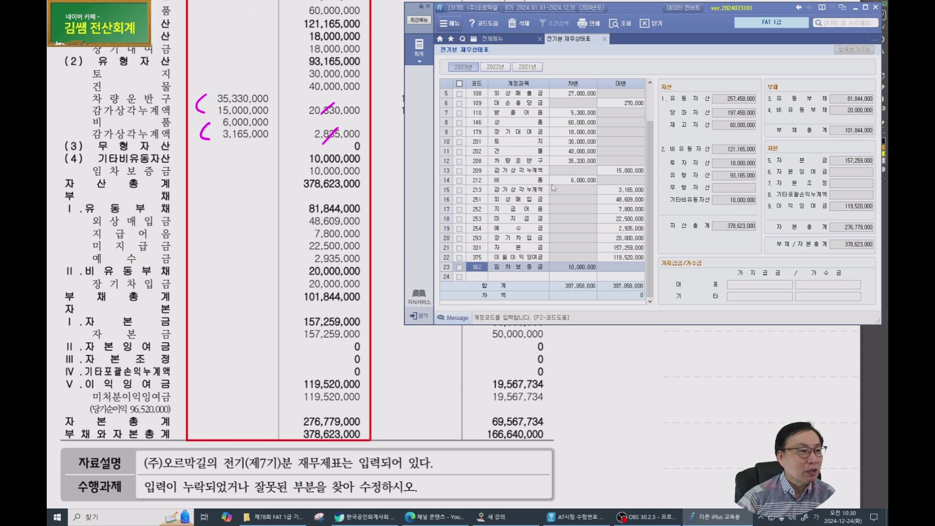
left_click(634, 200)
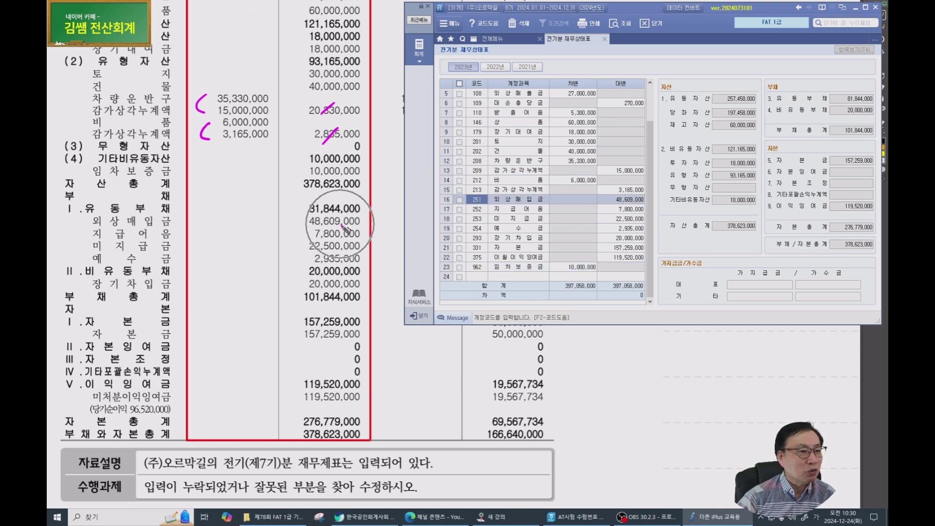
left_click(625, 211)
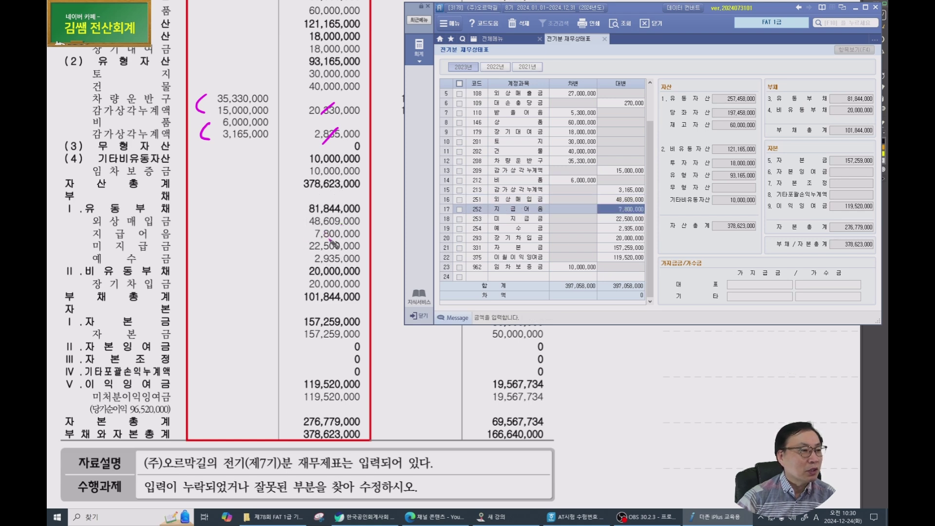
left_click(627, 220)
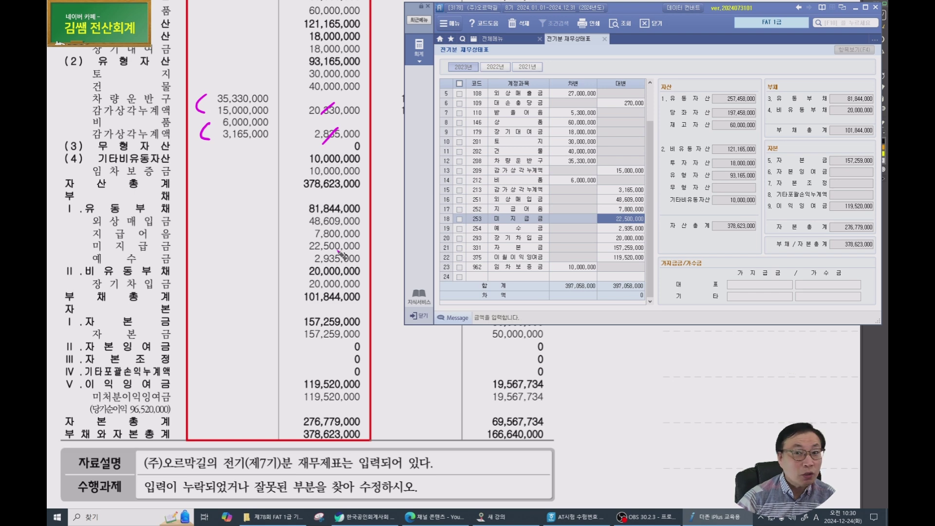
left_click(617, 229)
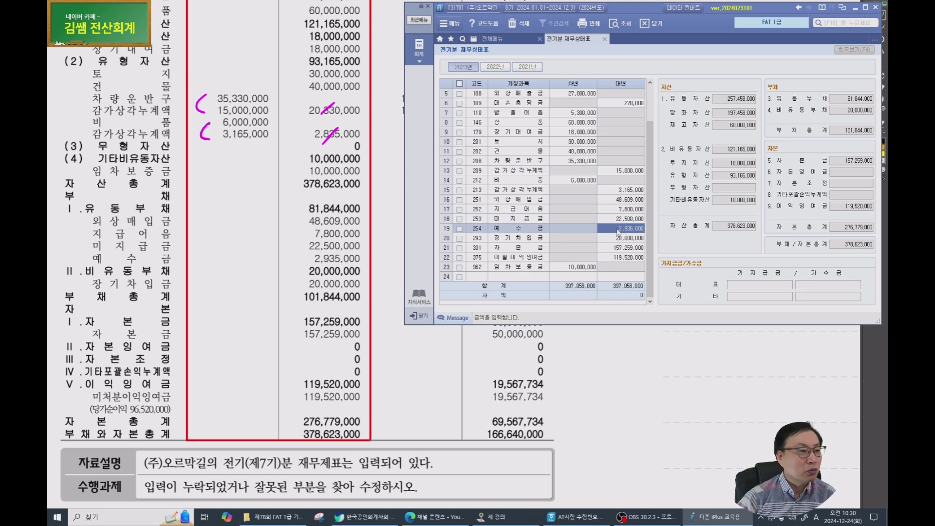
left_click(625, 239)
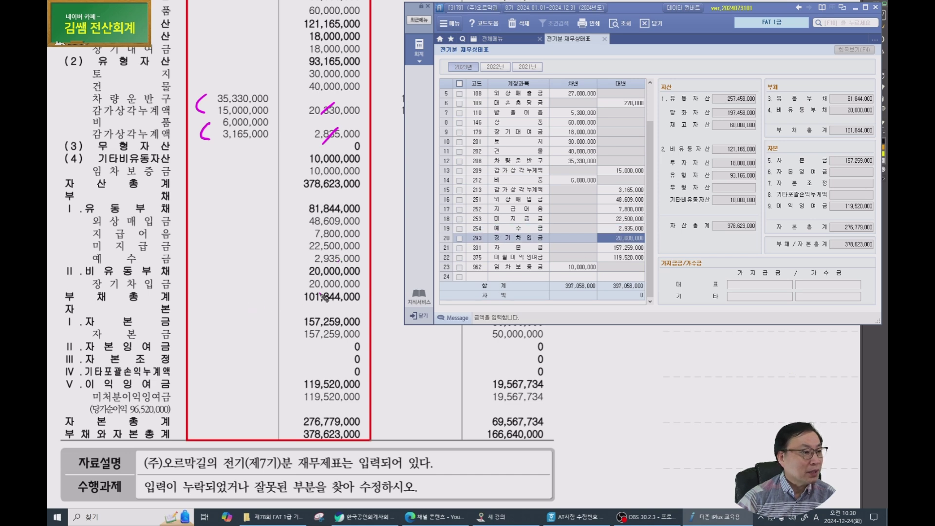
left_click(621, 248)
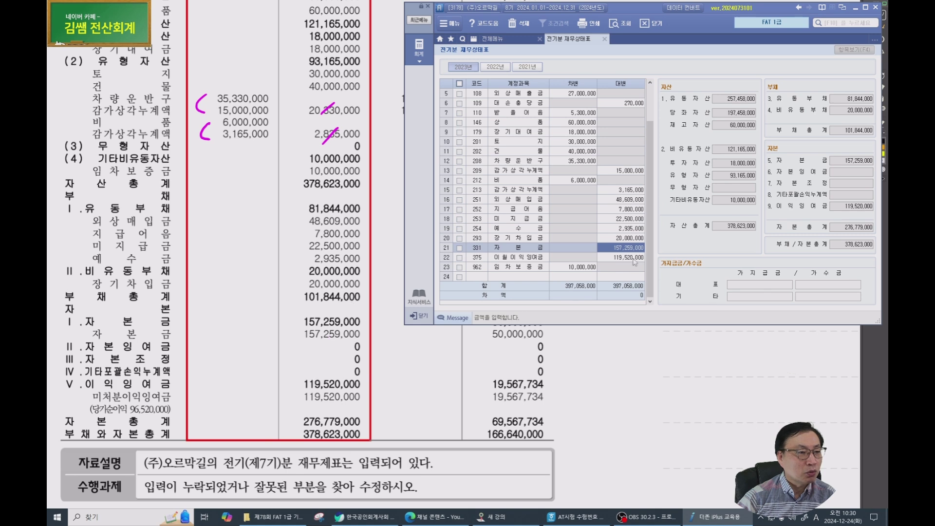
key("Down")
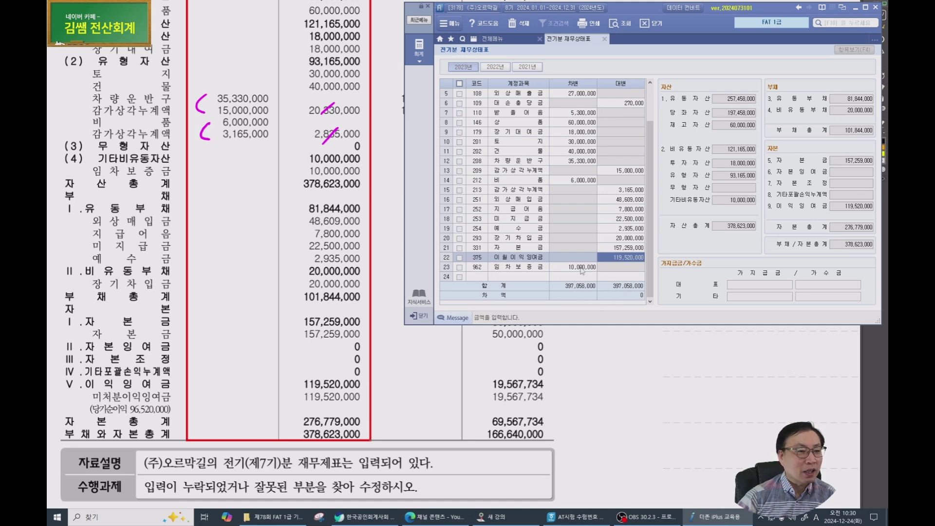
Tick 차량운반구 35,330,000, circle the bottom totals, and advance to the 수행과제 풀이 page.
scroll(560, 273, "up", 2)
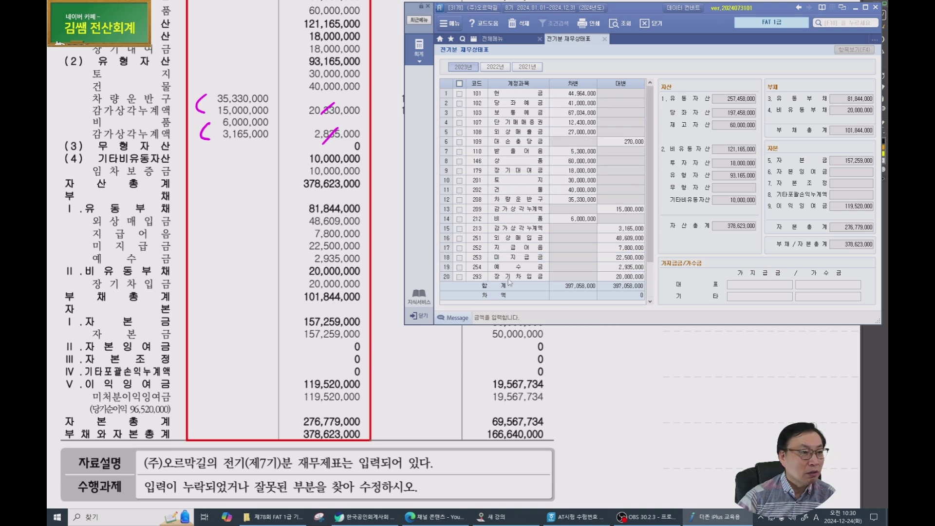
scroll(289, 336, "up", 3)
mouse_move(173, 206)
left_mouse_down()
mouse_move(189, 220)
mouse_move(232, 184)
left_mouse_up()
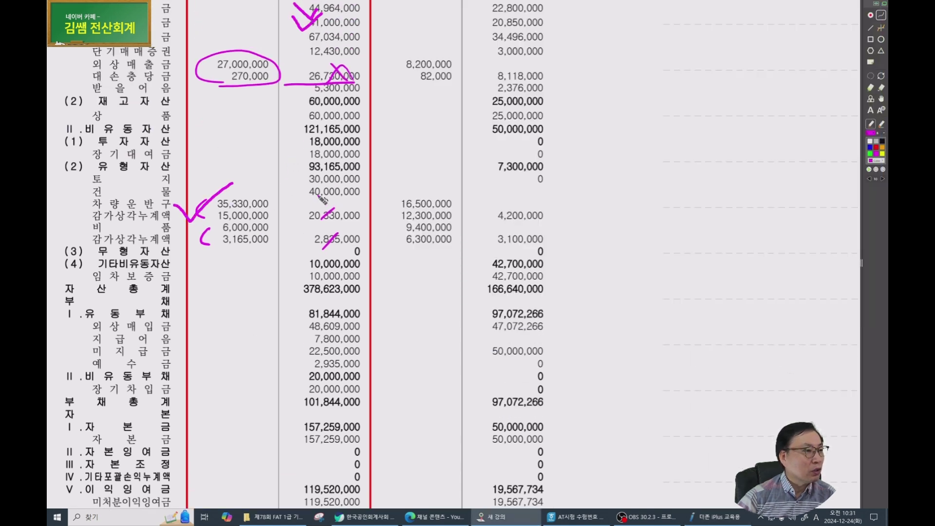
scroll(284, 258, "down", 5)
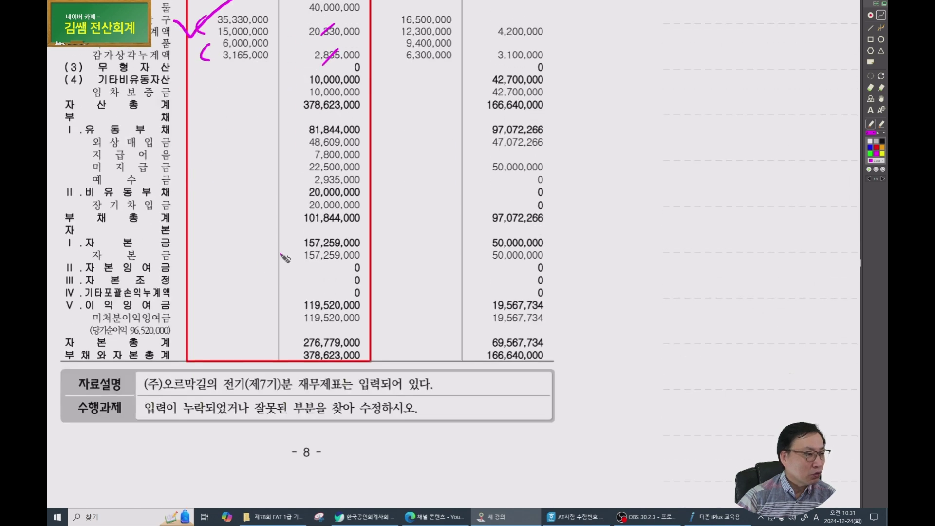
mouse_move(292, 427)
left_mouse_down()
mouse_move(265, 435)
mouse_move(200, 408)
mouse_move(285, 440)
left_mouse_up()
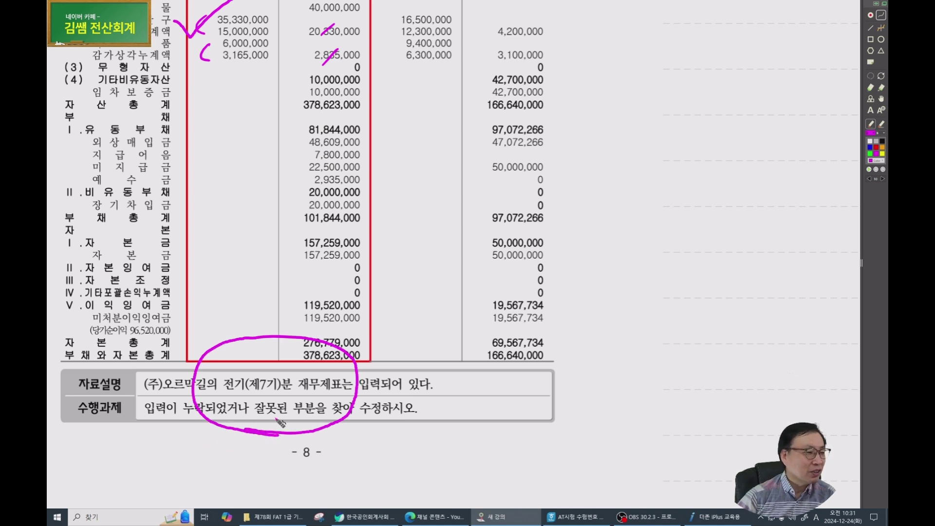
key("Page_Down")
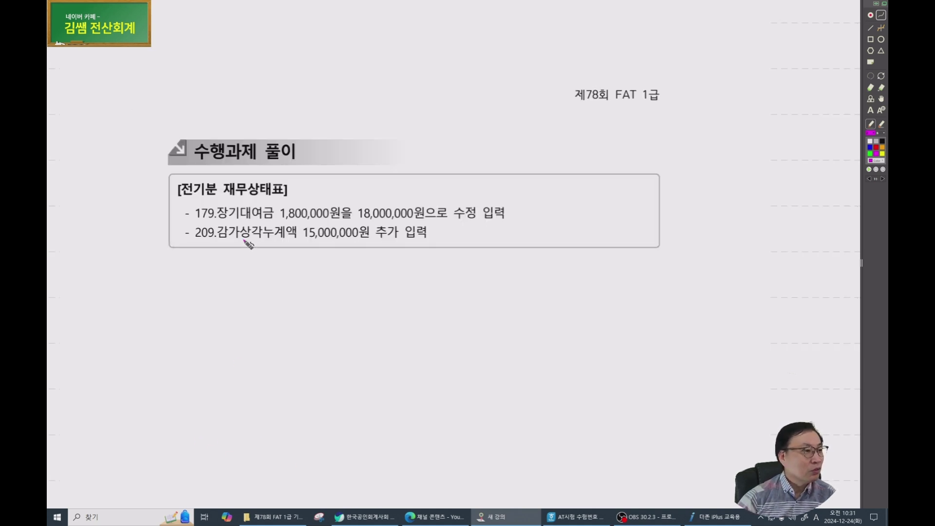
Tick the 179.장기대여금 correction and close Smart A's 전기분 재무상태표 screen.
mouse_move(222, 194)
left_mouse_down()
mouse_move(232, 214)
mouse_move(250, 197)
mouse_move(290, 213)
left_mouse_up()
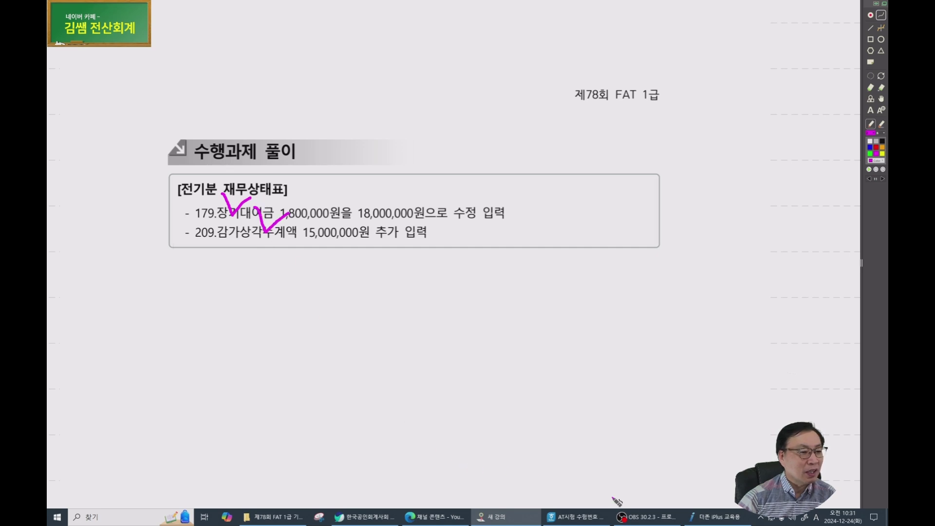
left_click(692, 516)
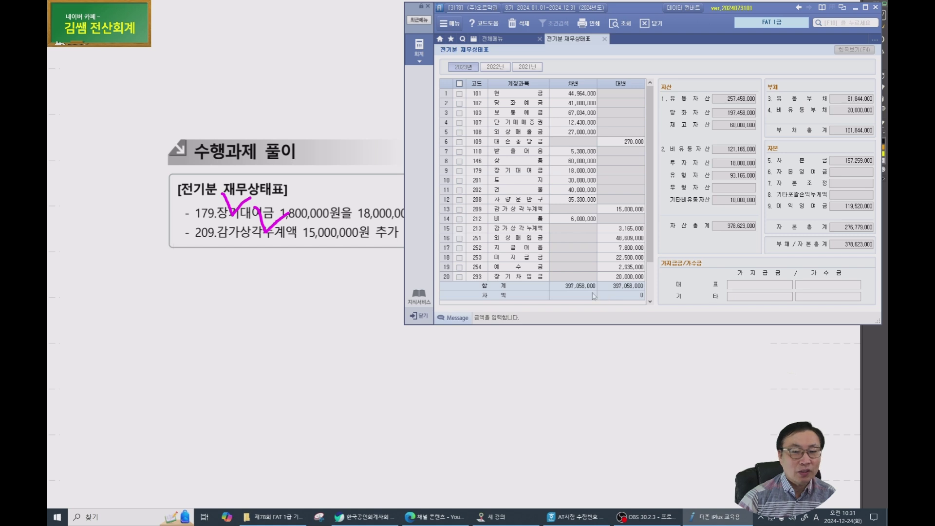
key("Escape")
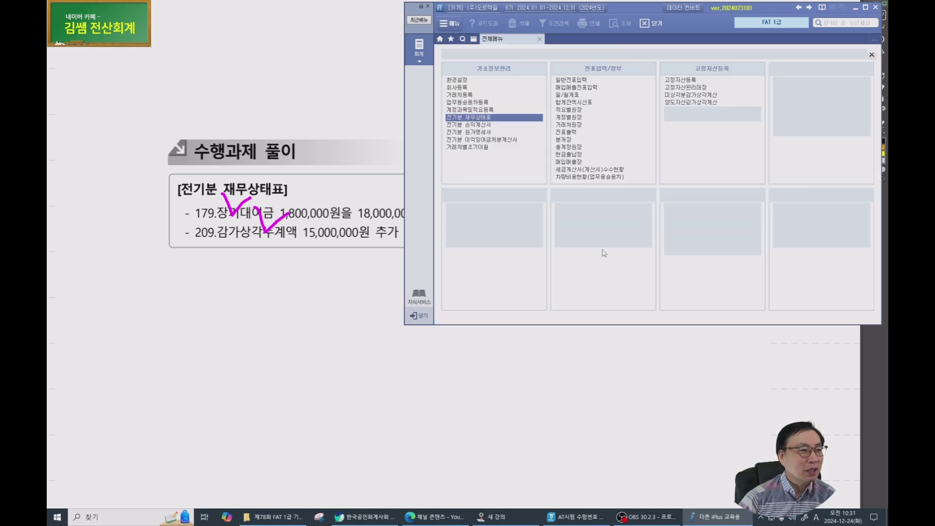
Scroll the PDF to the 실무수행 2 거래자료 입력 page.
left_click(316, 239)
scroll(313, 234, "down", 5)
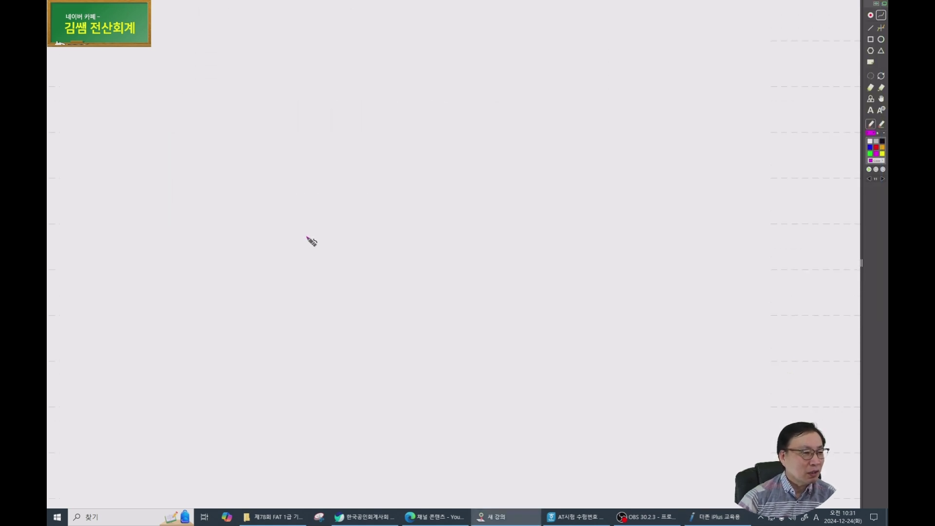
scroll(305, 247, "down", 3)
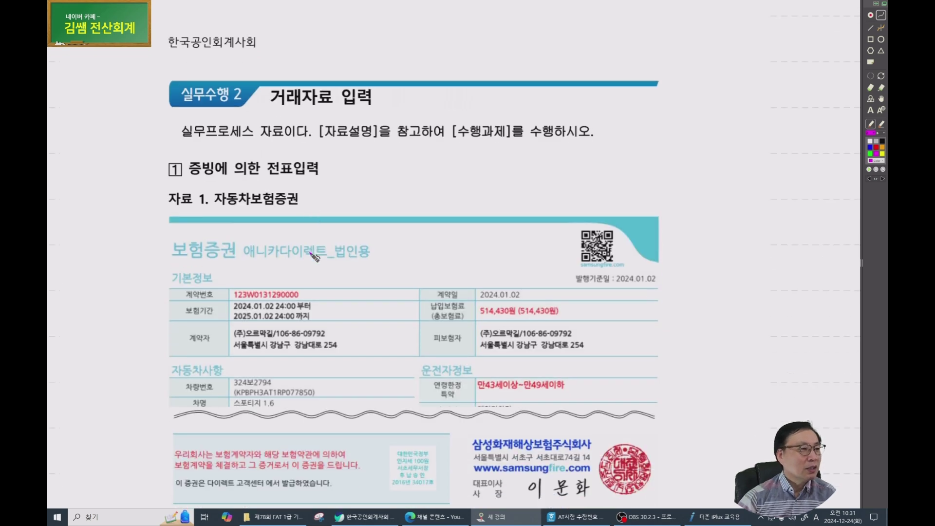
Handwrite '(AT 먼저) X' in the blank area beside the 거래자료 입력 title.
left_click_drag(358, 271, 251, 200)
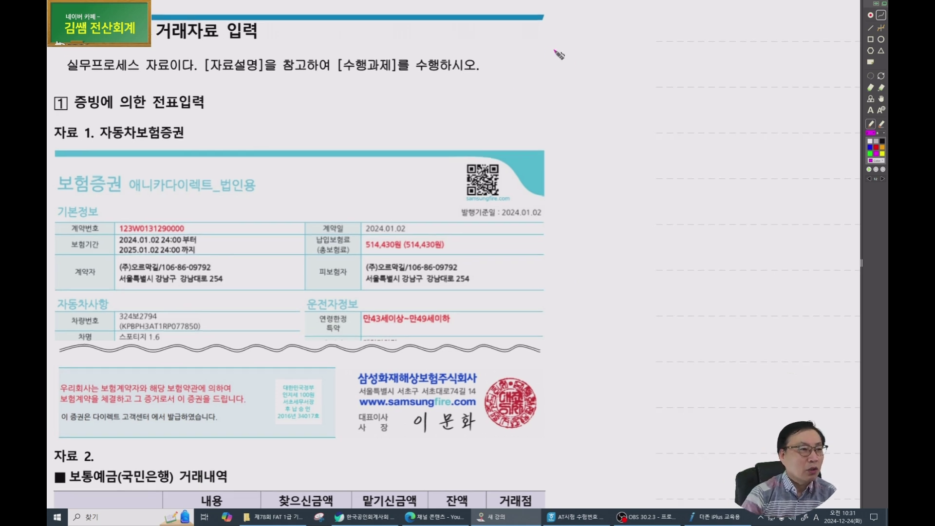
mouse_move(552, 43)
left_mouse_down()
mouse_move(564, 22)
mouse_move(576, 44)
mouse_move(574, 34)
mouse_move(590, 25)
left_mouse_up()
left_click_drag(587, 24, 587, 45)
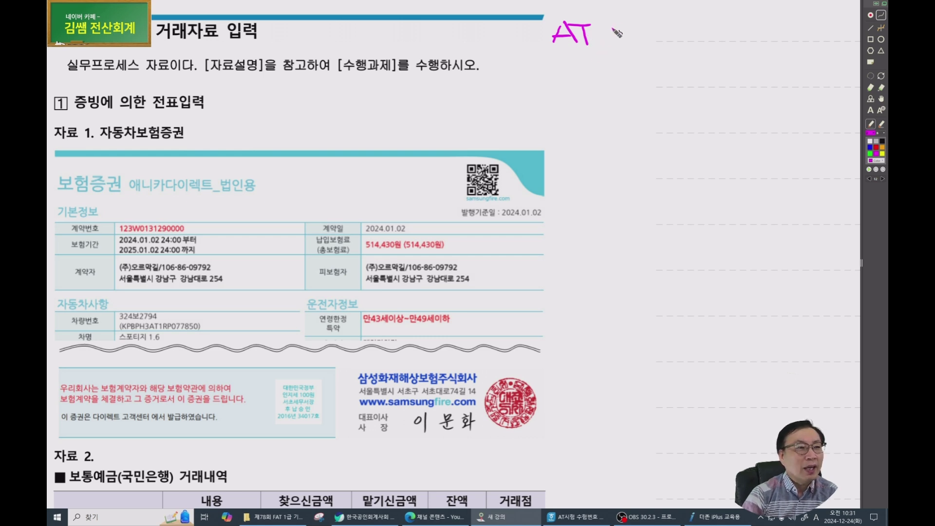
left_click_drag(624, 23, 677, 38)
left_click_drag(572, 55, 633, 64)
left_click_drag(667, 19, 676, 61)
left_click_drag(743, 30, 727, 52)
left_click_drag(716, 33, 745, 54)
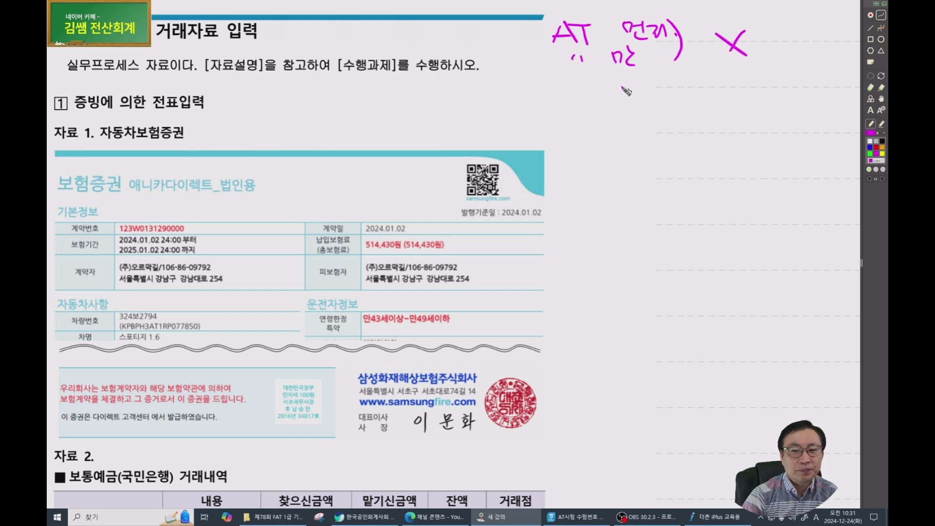
Handwrite '전산회계 1급 → FAT 2.1급' below it with arrows and an underline.
mouse_move(572, 96)
left_mouse_down()
mouse_move(547, 100)
mouse_move(657, 105)
mouse_move(670, 95)
mouse_move(688, 113)
mouse_move(694, 104)
mouse_move(751, 108)
mouse_move(772, 90)
mouse_move(779, 104)
left_mouse_up()
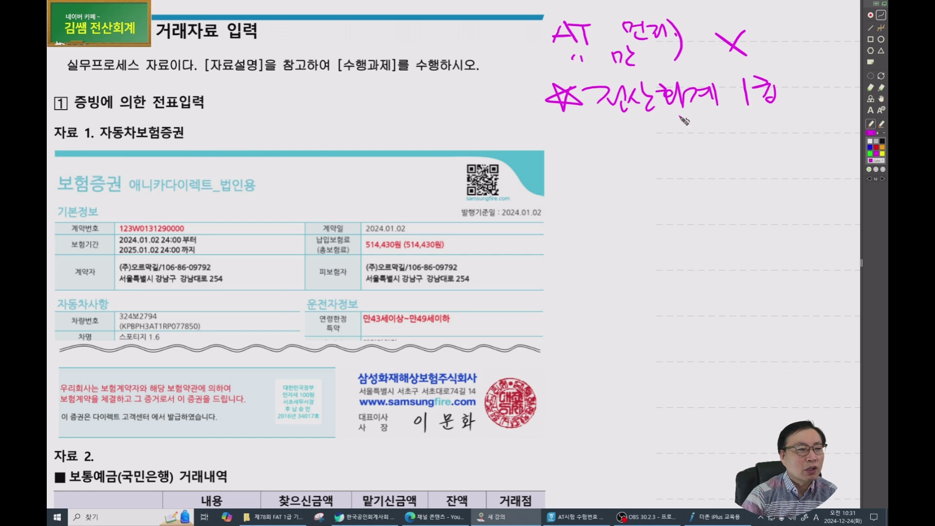
mouse_move(704, 110)
left_mouse_down()
mouse_move(704, 131)
mouse_move(717, 122)
left_mouse_up()
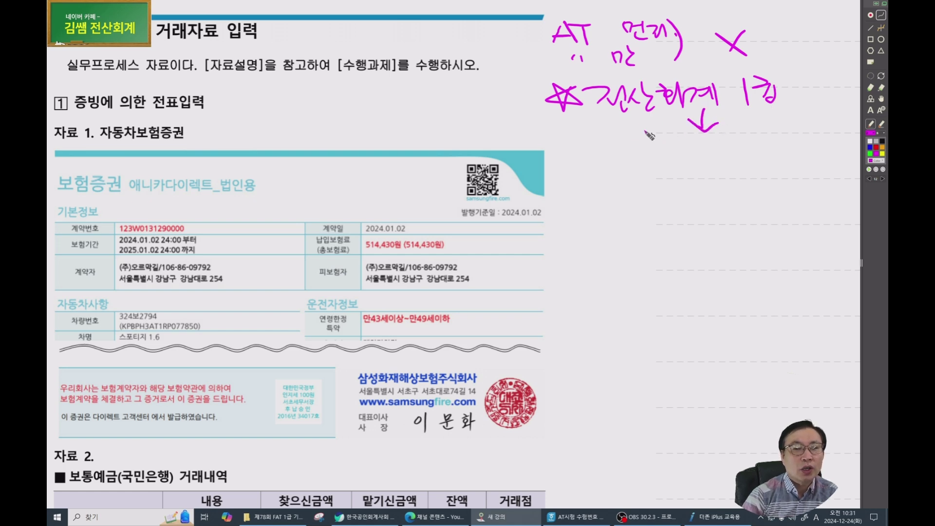
mouse_move(653, 145)
left_mouse_down()
mouse_move(683, 145)
mouse_move(666, 176)
left_mouse_up()
left_click_drag(661, 161, 705, 160)
mouse_move(699, 151)
left_mouse_down()
mouse_move(717, 151)
mouse_move(709, 169)
mouse_move(774, 166)
left_mouse_up()
left_click(756, 159)
left_click_drag(782, 152, 806, 162)
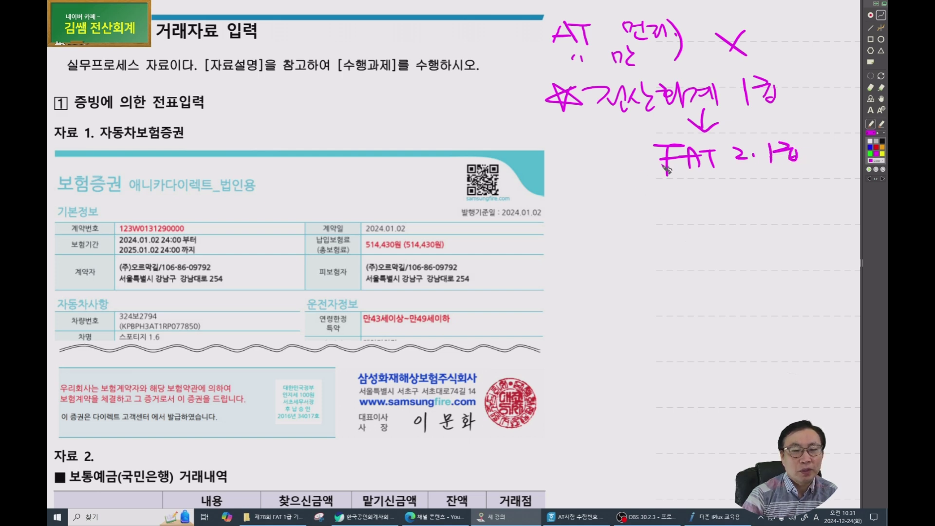
left_click_drag(610, 116, 823, 104)
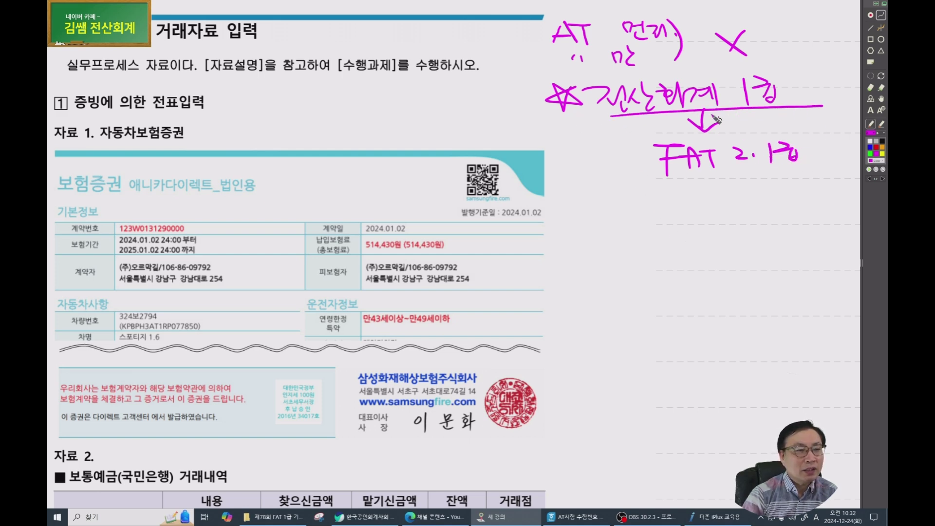
mouse_move(709, 111)
left_mouse_down()
mouse_move(708, 129)
mouse_move(720, 120)
left_mouse_up()
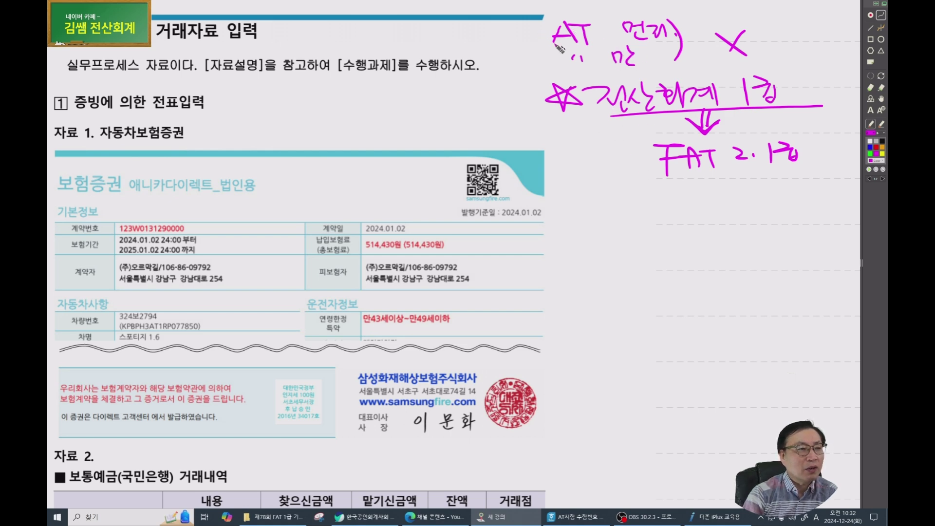
mouse_move(549, 26)
left_mouse_down()
mouse_move(538, 47)
mouse_move(549, 60)
left_mouse_up()
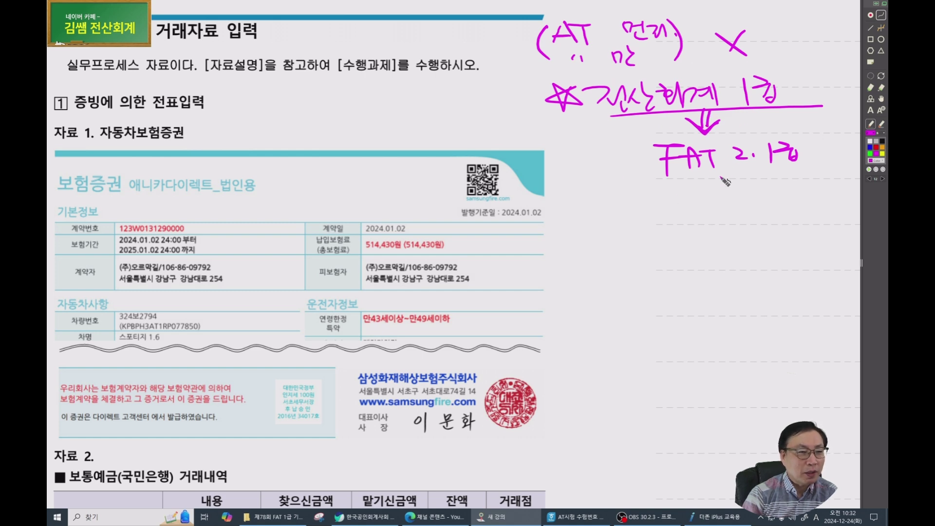
left_click_drag(701, 178, 700, 194)
left_click_drag(684, 186, 707, 191)
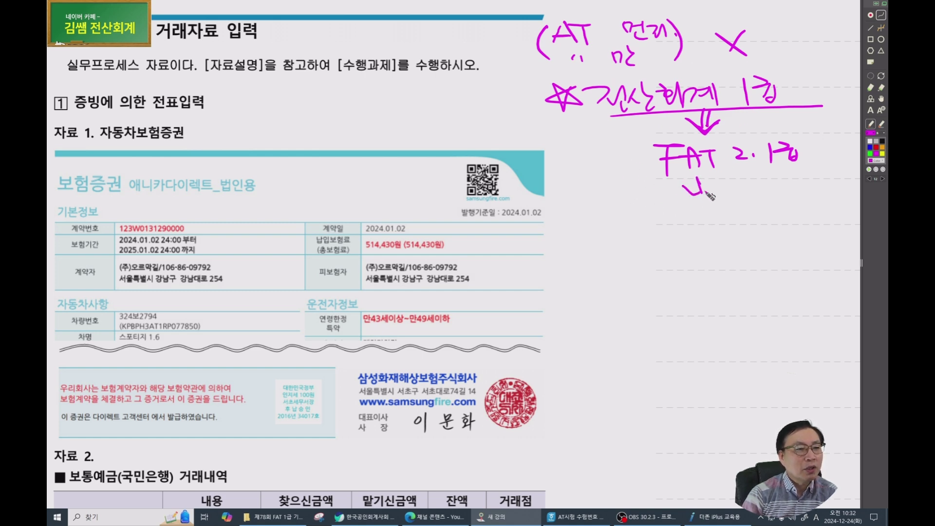
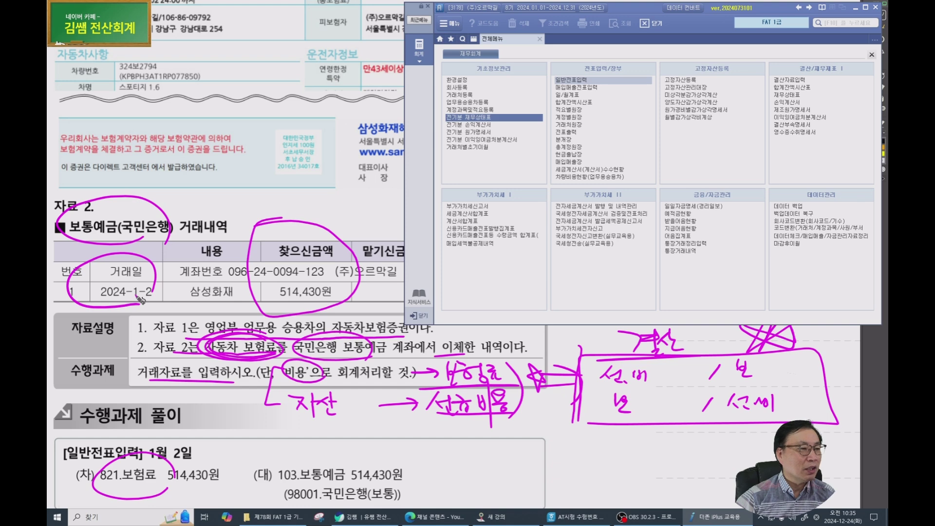
Date the voucher January 2 and debit 821 보험료 for 514,430.
type("1")
key("Return")
type("2")
key("Return")
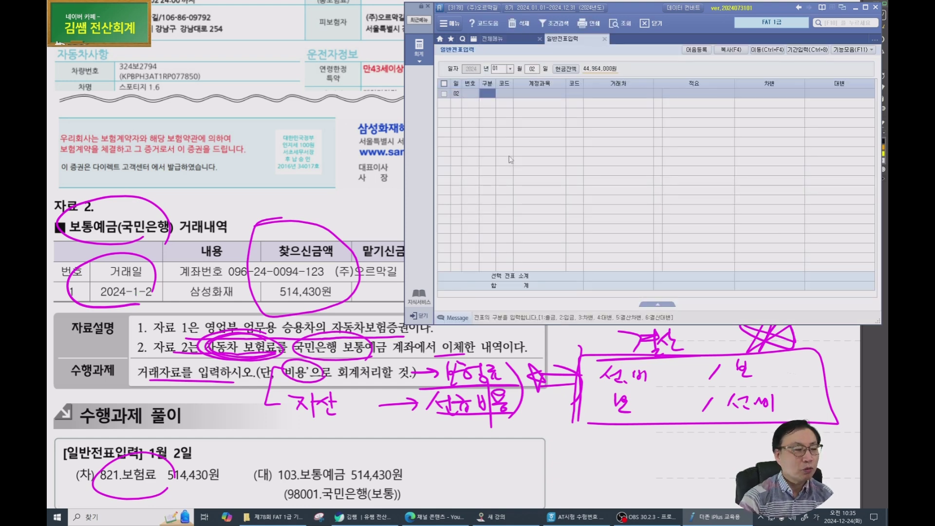
type("3")
key("Return")
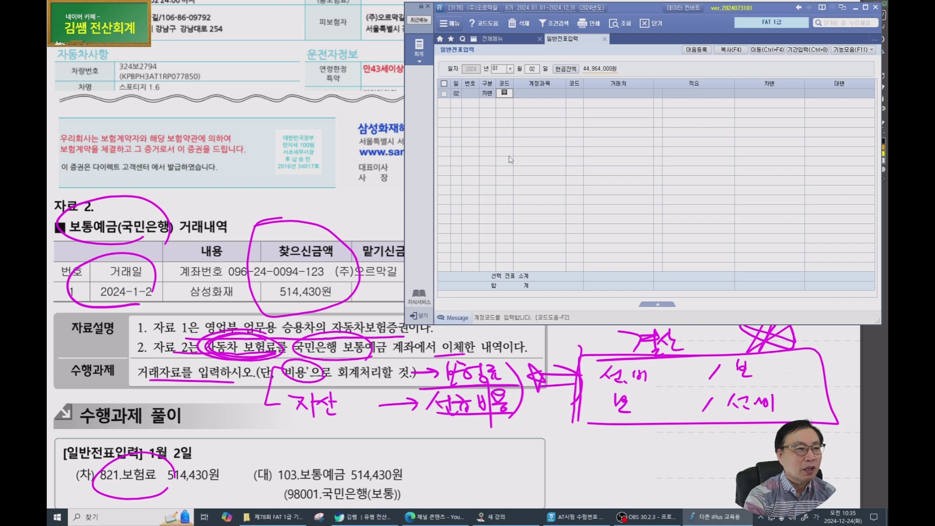
type("보험")
key("Return")
key("Down")
key("Down")
key("Down")
key("Down")
key("Down")
key("Down")
key("Down")
key("Up")
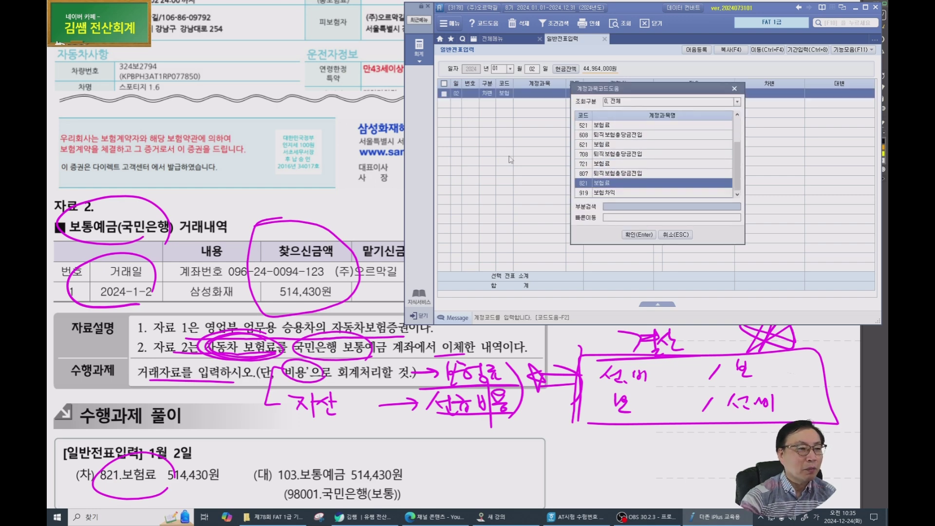
key("Return")
key("Return")
key("Return")
key("Return")
key("Return")
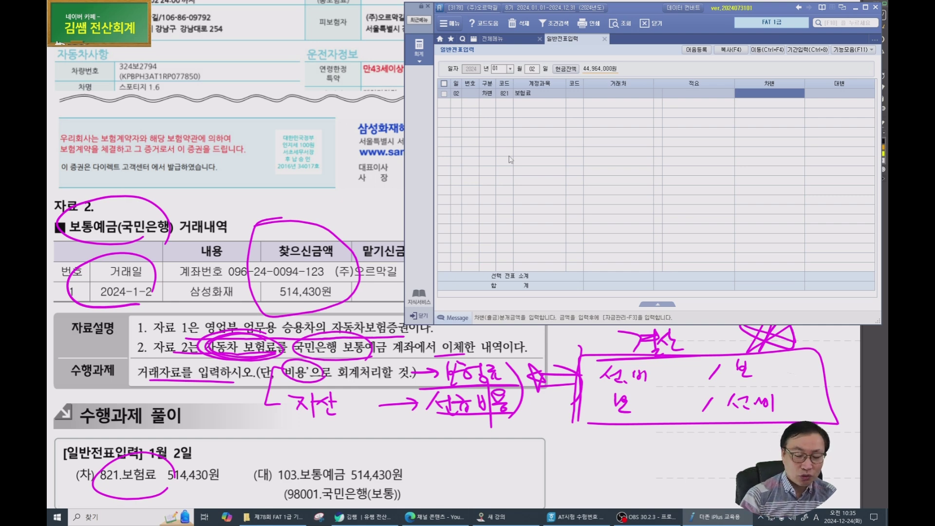
type("514,430")
key("Return")
Credit 103 보통예금 514,430 with partner 98001 국민은행(보통).
type("4")
key("Return")
type("103")
key("Return")
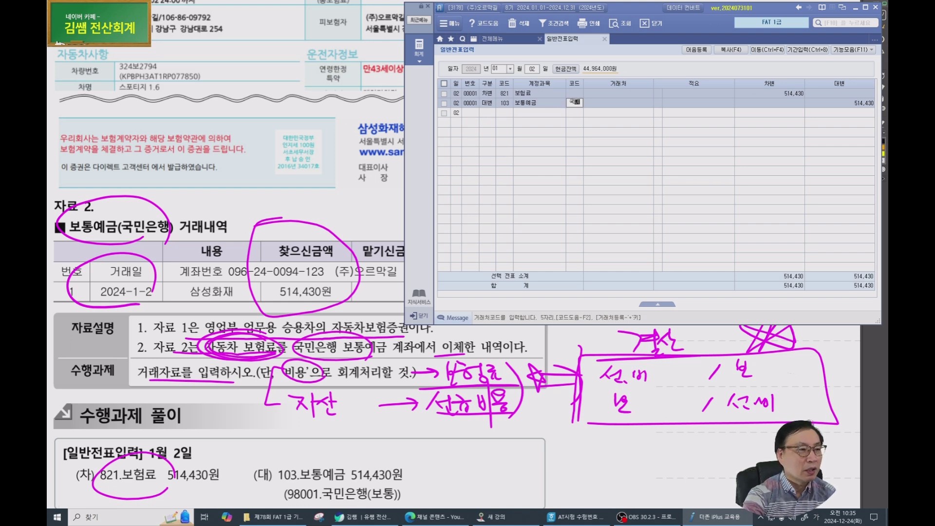
key("F2")
key("Down")
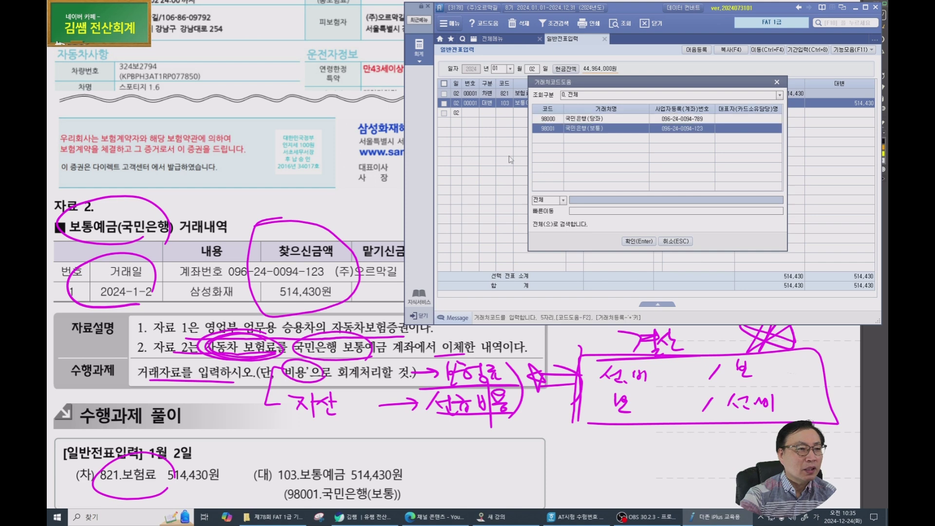
key("Return")
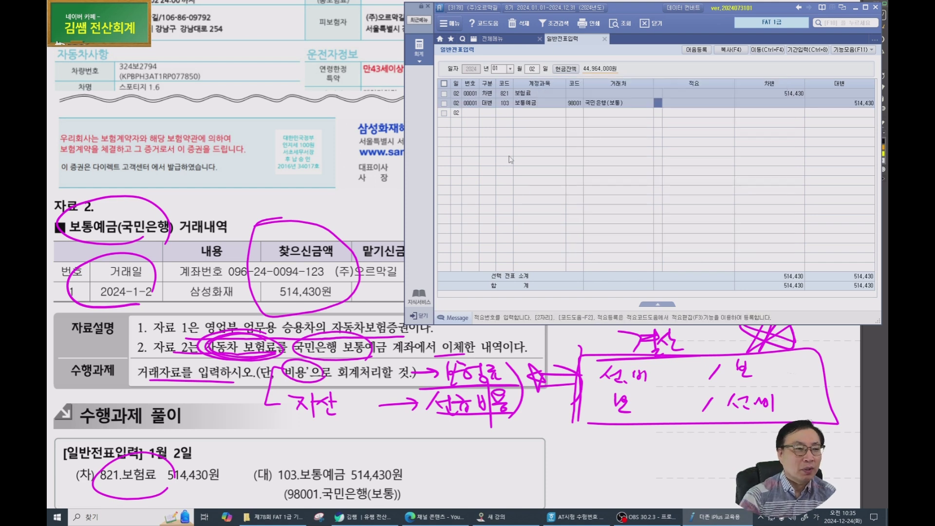
key("Return")
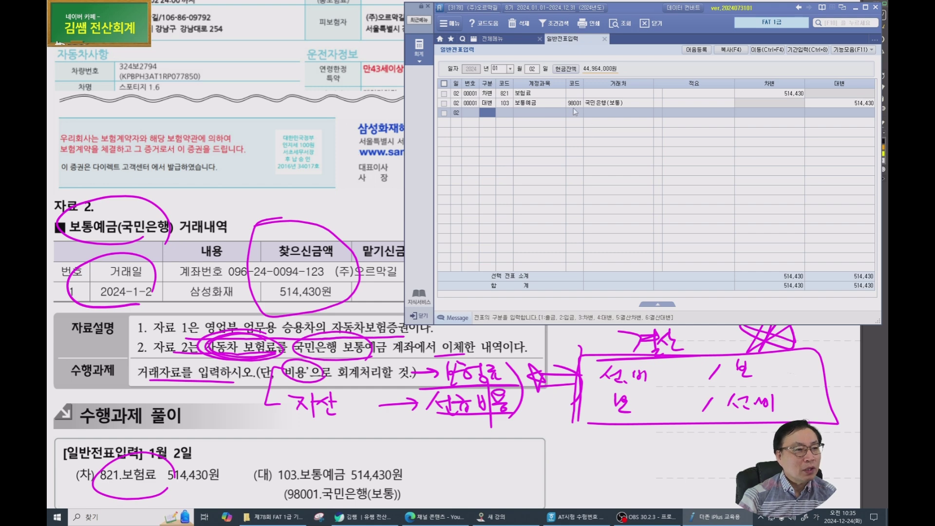
left_click(576, 106)
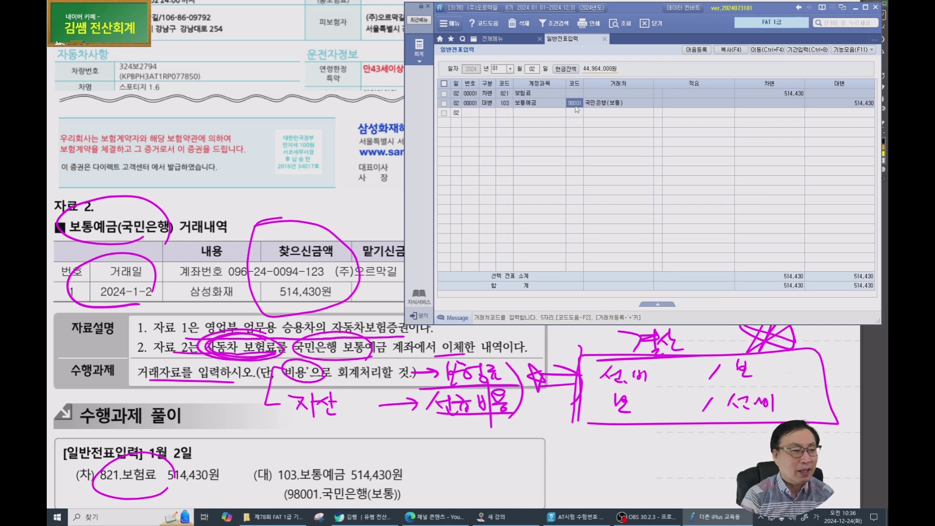
scroll(388, 147, "down", 2)
Add a handwritten note by the heading and underline 자료 1 and the payee (주)바로타.
left_click(207, 264)
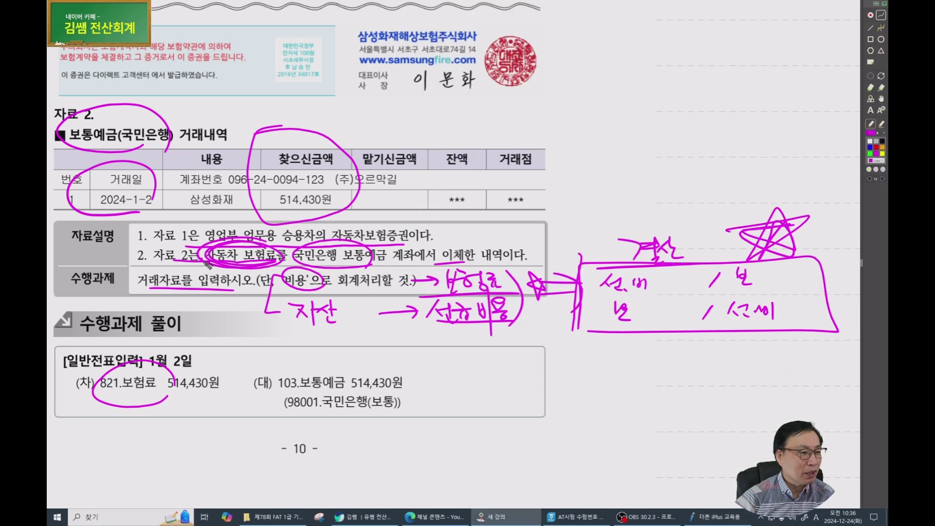
scroll(208, 265, "down", 3)
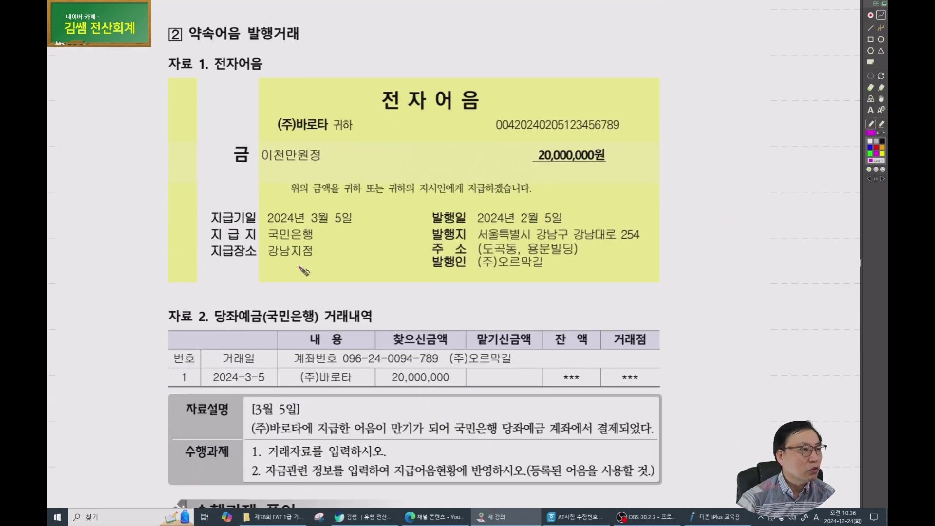
left_click_drag(469, 307, 343, 289)
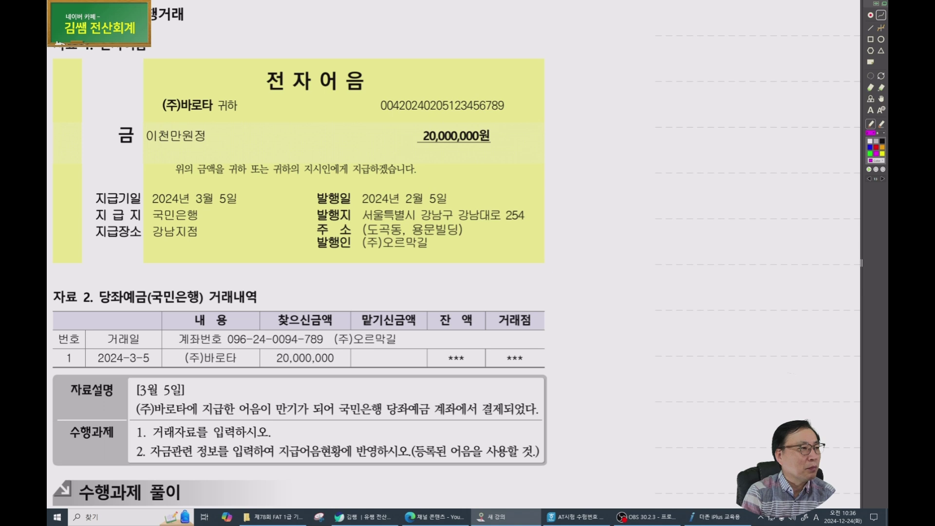
left_click_drag(201, 13, 218, 15)
left_click_drag(203, 20, 242, 15)
mouse_move(241, 17)
left_mouse_down()
mouse_move(233, 33)
mouse_move(250, 36)
mouse_move(276, 12)
left_mouse_up()
left_click(258, 20)
left_click_drag(281, 20, 286, 20)
left_click_drag(287, 7, 288, 29)
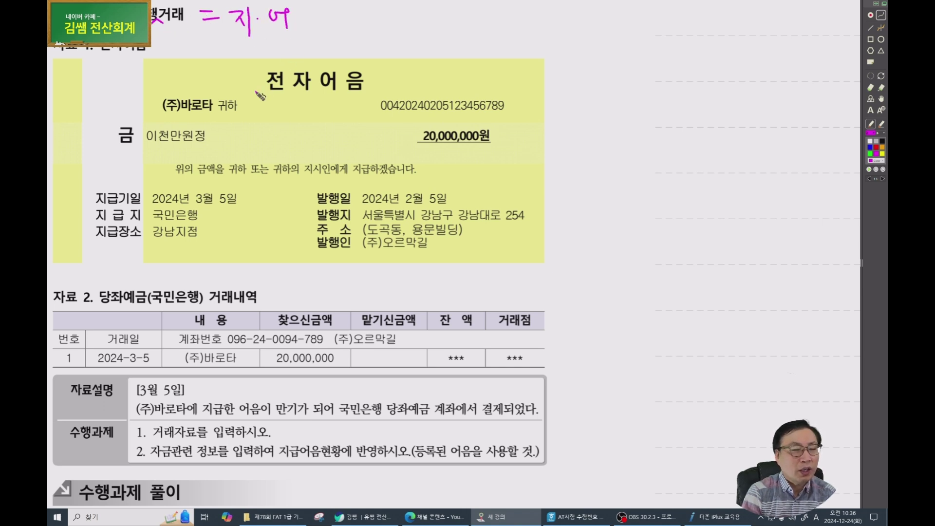
left_click_drag(90, 47, 142, 56)
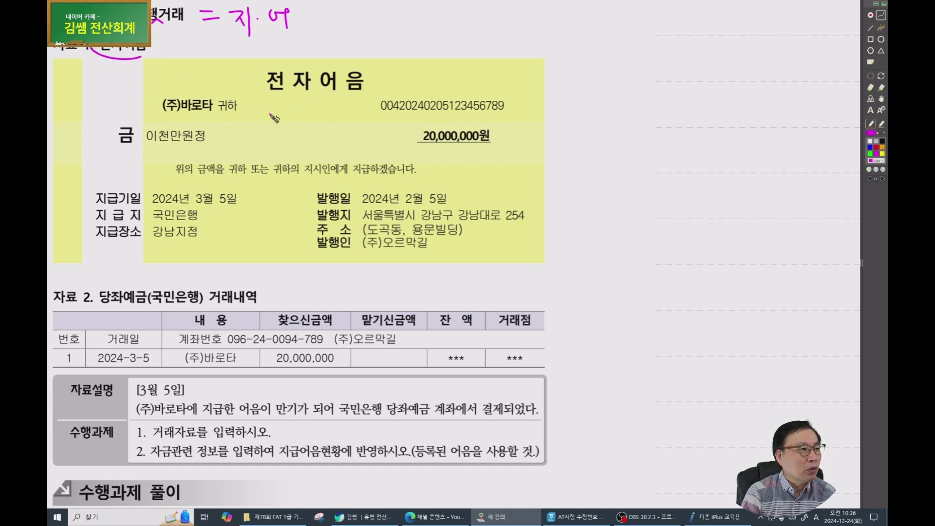
left_click_drag(170, 116, 193, 117)
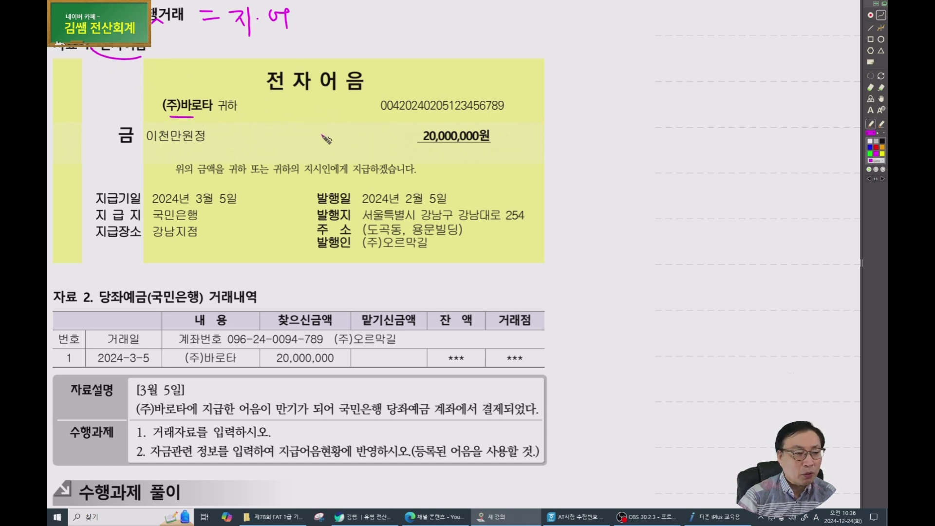
Mark the note number, issue and 2024년 3월 5일 due dates, and the 당좌예금(국민은행) withdrawal.
left_click(694, 517)
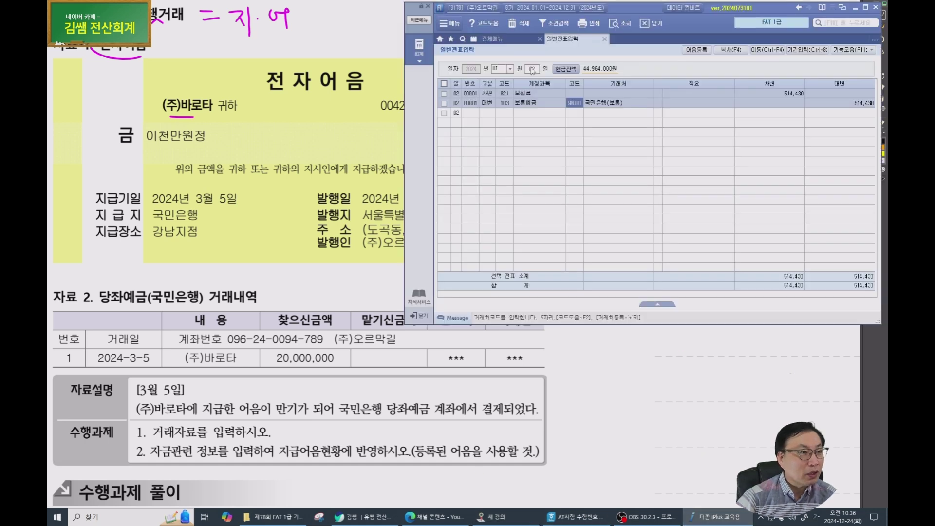
left_click(483, 14)
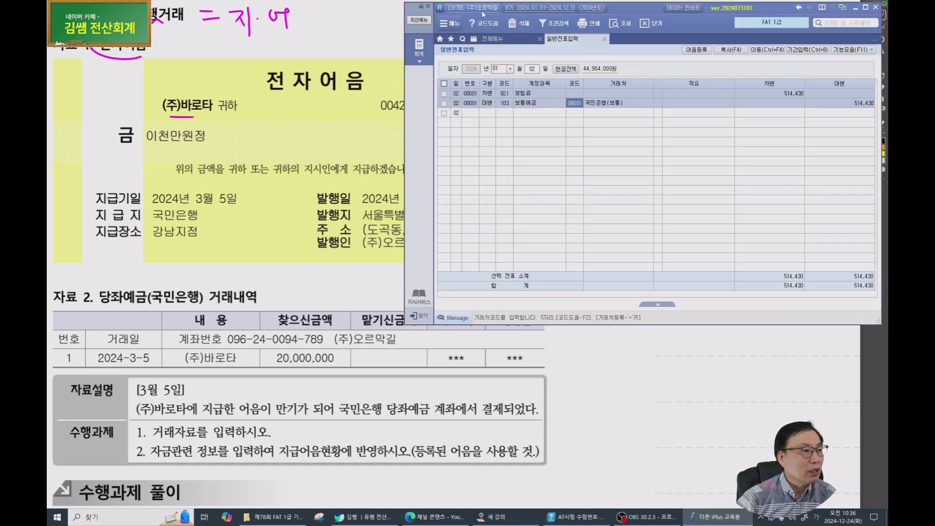
left_click(144, 40)
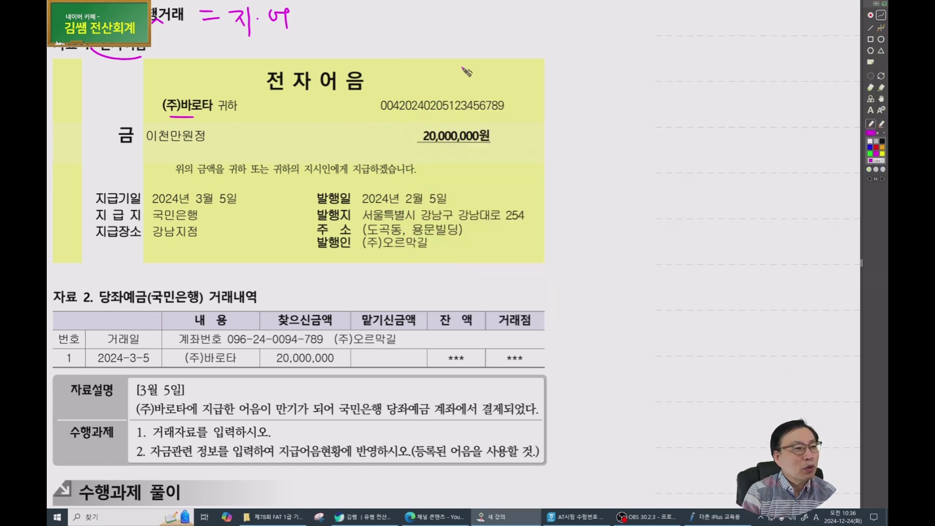
left_click_drag(371, 113, 402, 113)
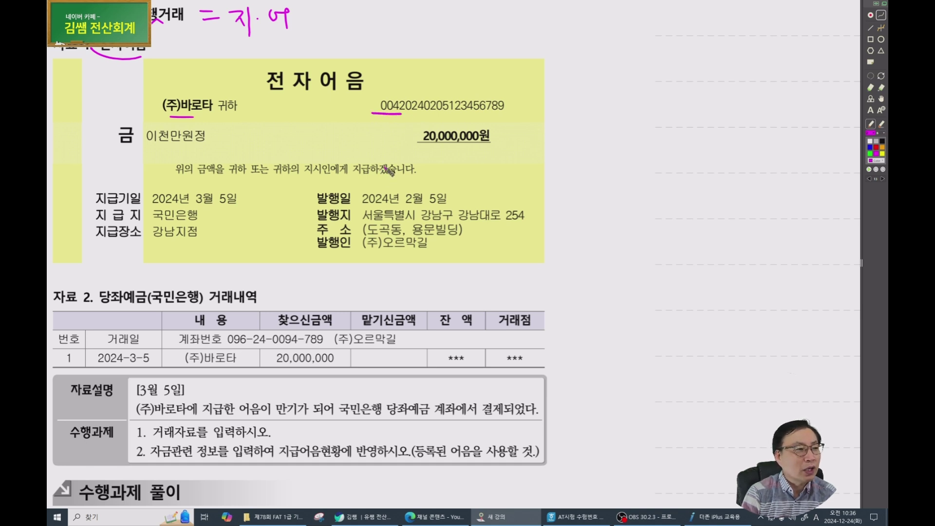
mouse_move(404, 93)
left_mouse_down()
mouse_move(398, 120)
mouse_move(444, 117)
left_mouse_up()
mouse_move(431, 198)
left_mouse_down()
mouse_move(404, 181)
mouse_move(441, 194)
left_mouse_up()
mouse_move(330, 194)
left_mouse_down()
mouse_move(215, 186)
mouse_move(219, 179)
left_mouse_up()
left_click_drag(193, 210, 247, 210)
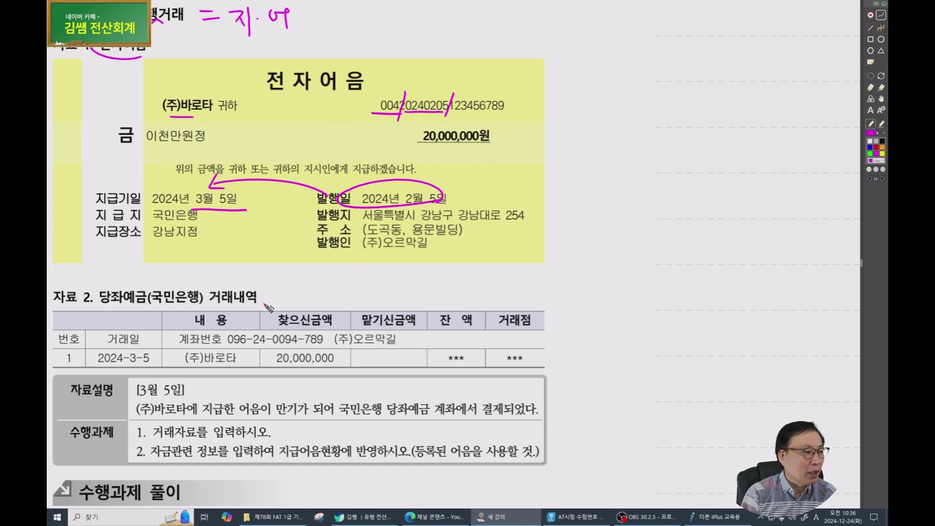
left_click_drag(168, 317, 171, 320)
left_click_drag(151, 371, 165, 364)
mouse_move(287, 375)
left_mouse_down()
mouse_move(336, 374)
mouse_move(266, 295)
mouse_move(285, 375)
left_mouse_up()
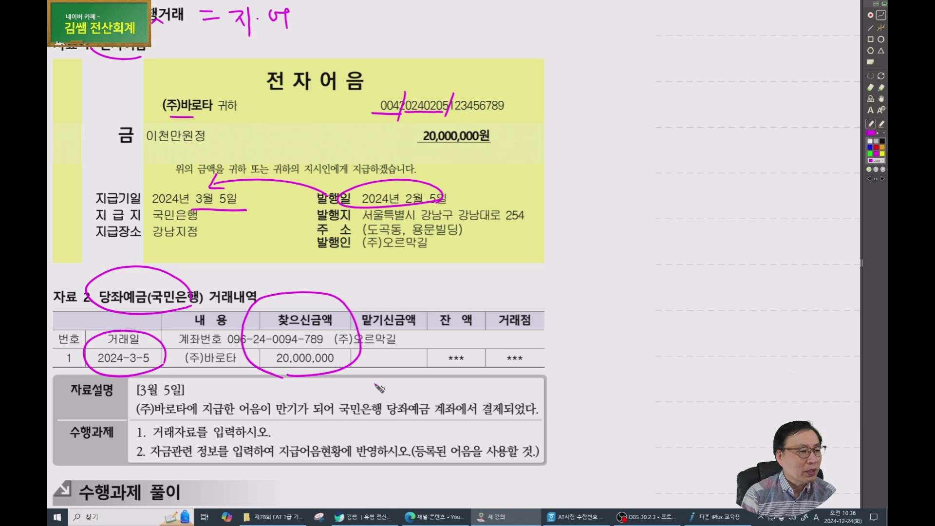
Annotate the 자료설명 (국민은행 당좌예금, 결제, dates) and circle the 수행과제 and 지급어음현황 task.
scroll(376, 357, "down", 1)
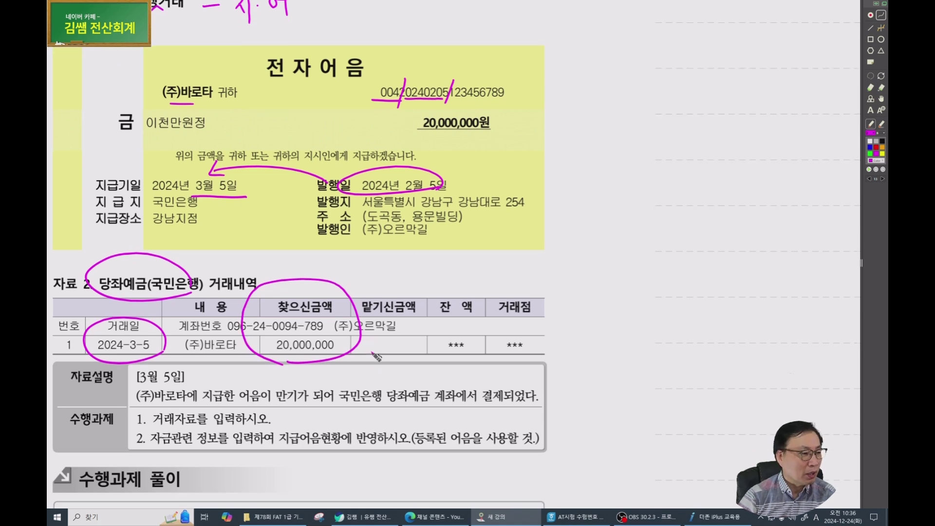
mouse_move(60, 361)
left_mouse_down()
mouse_move(111, 374)
mouse_move(155, 407)
mouse_move(341, 402)
left_mouse_up()
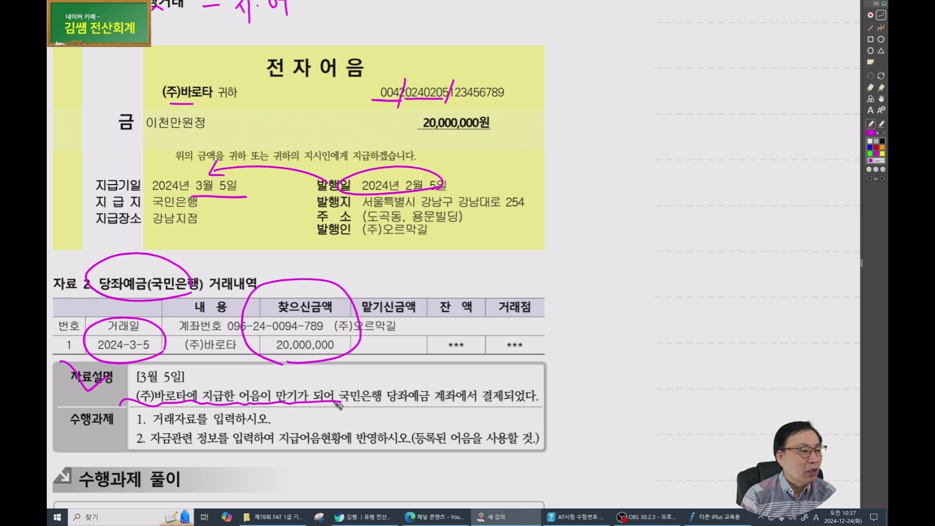
mouse_move(420, 404)
left_mouse_down()
mouse_move(342, 391)
mouse_move(420, 401)
left_mouse_up()
mouse_move(484, 402)
left_mouse_down()
mouse_move(504, 401)
mouse_move(520, 378)
mouse_move(525, 389)
left_mouse_up()
left_click(488, 376)
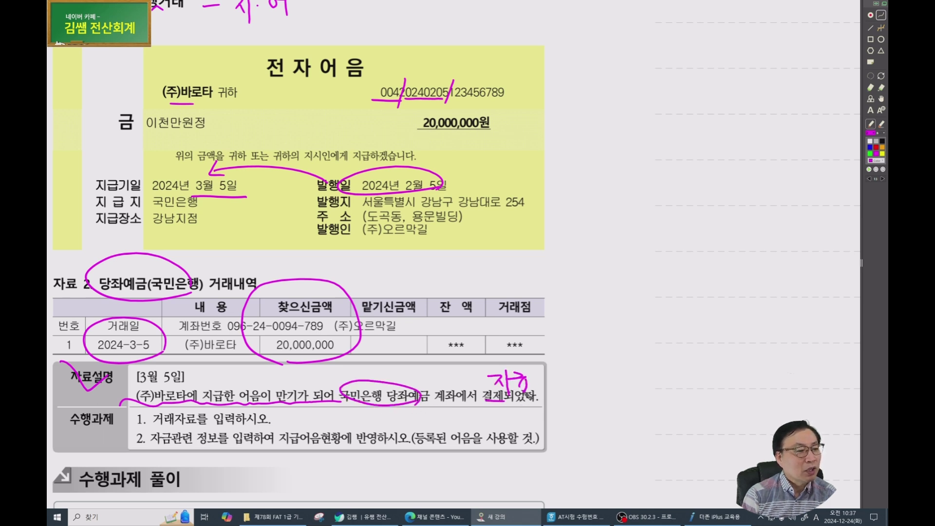
left_click_drag(414, 189, 453, 187)
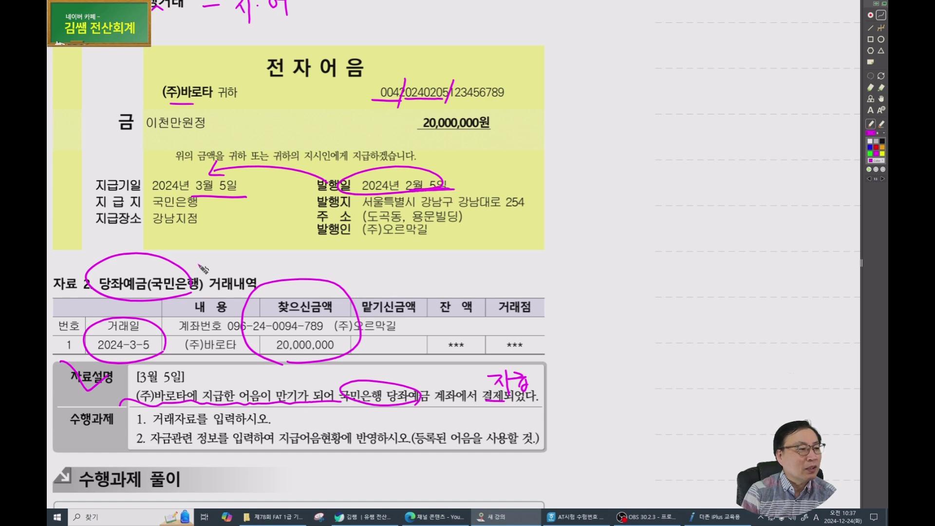
left_click_drag(120, 359, 144, 357)
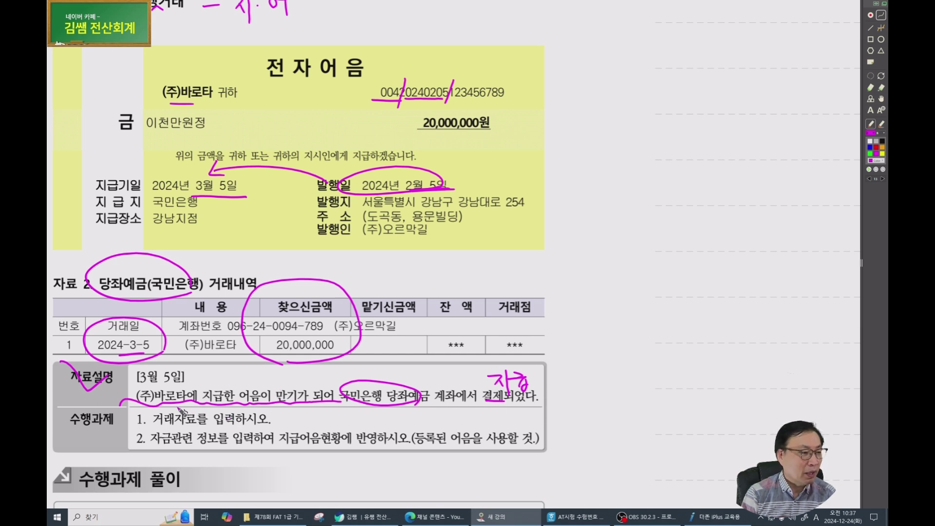
mouse_move(111, 425)
left_mouse_down()
mouse_move(91, 408)
mouse_move(158, 429)
left_mouse_up()
left_click_drag(314, 455, 302, 462)
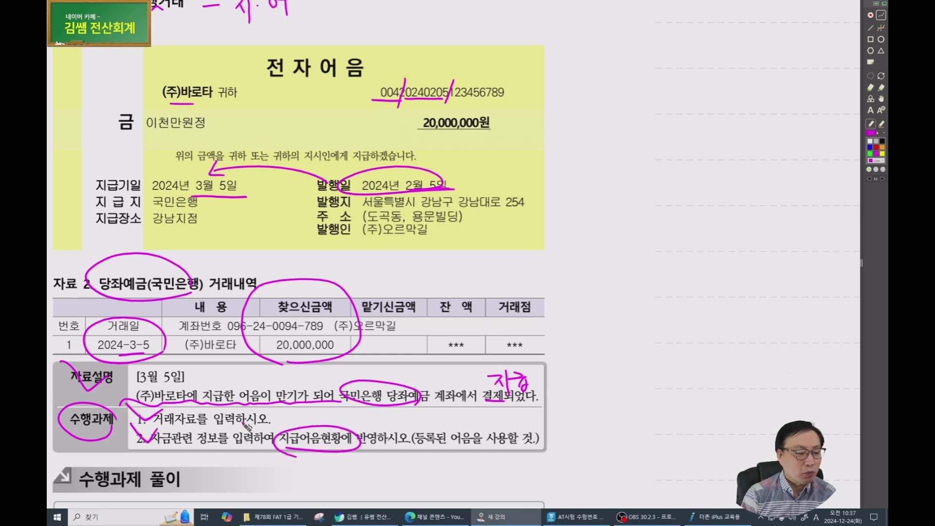
left_click(702, 517)
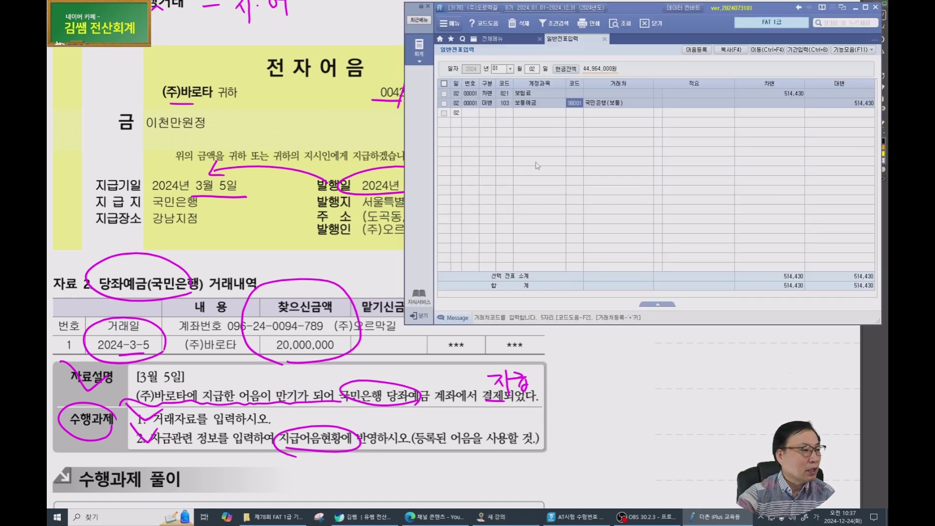
Date a new voucher March 5 and add a debit line for 252 지급어음.
type("3")
key("Return")
type("5")
key("Return")
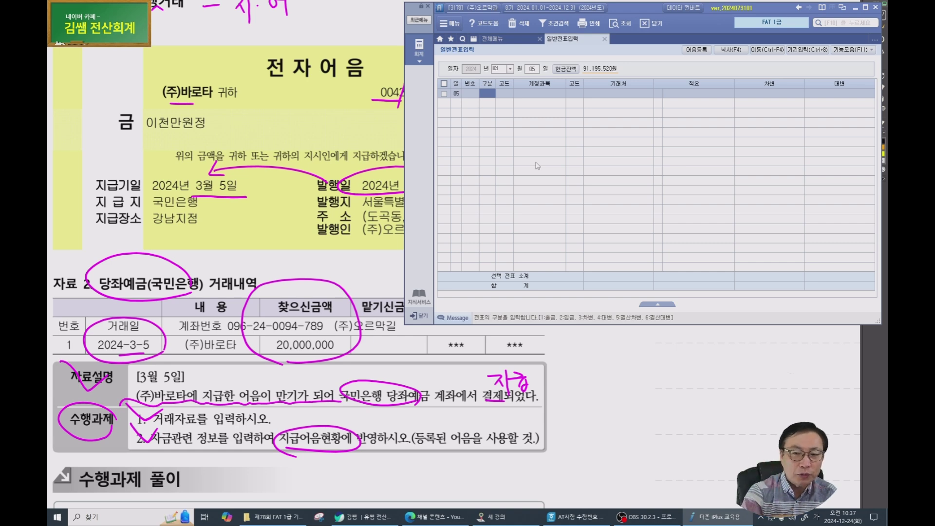
type("3")
key("Return")
type("252")
key("Return")
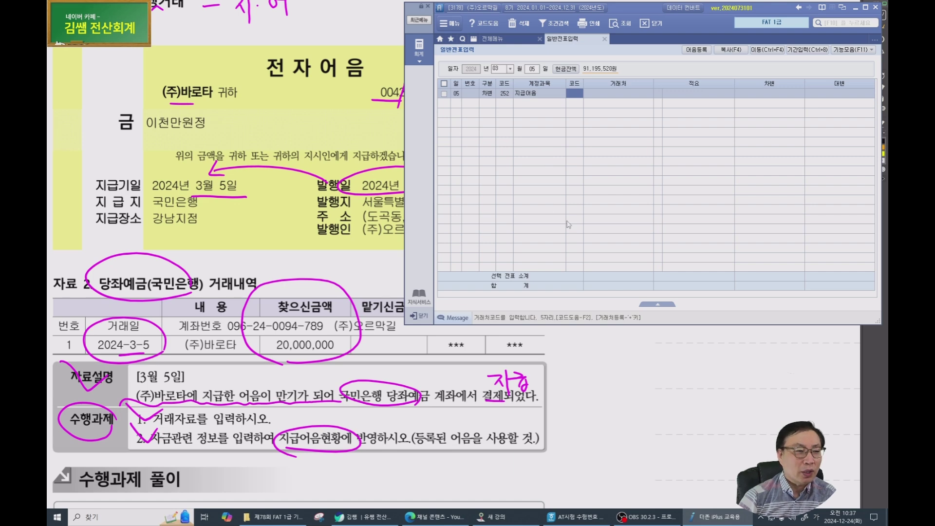
key("Hangul")
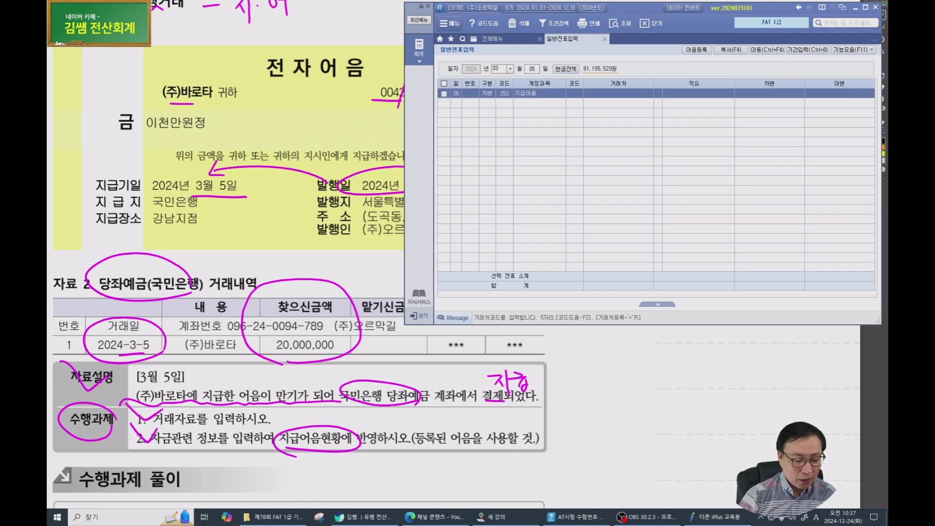
left_click_drag(461, 106, 459, 126)
mouse_move(486, 112)
left_mouse_down()
mouse_move(477, 122)
mouse_move(487, 113)
left_mouse_up()
mouse_move(502, 104)
left_mouse_down()
mouse_move(498, 128)
mouse_move(457, 152)
mouse_move(473, 139)
mouse_move(507, 145)
left_mouse_up()
mouse_move(459, 163)
left_mouse_down()
mouse_move(457, 179)
mouse_move(476, 168)
mouse_move(504, 178)
left_mouse_up()
left_click_drag(461, 201, 454, 218)
left_click_drag(470, 206, 501, 199)
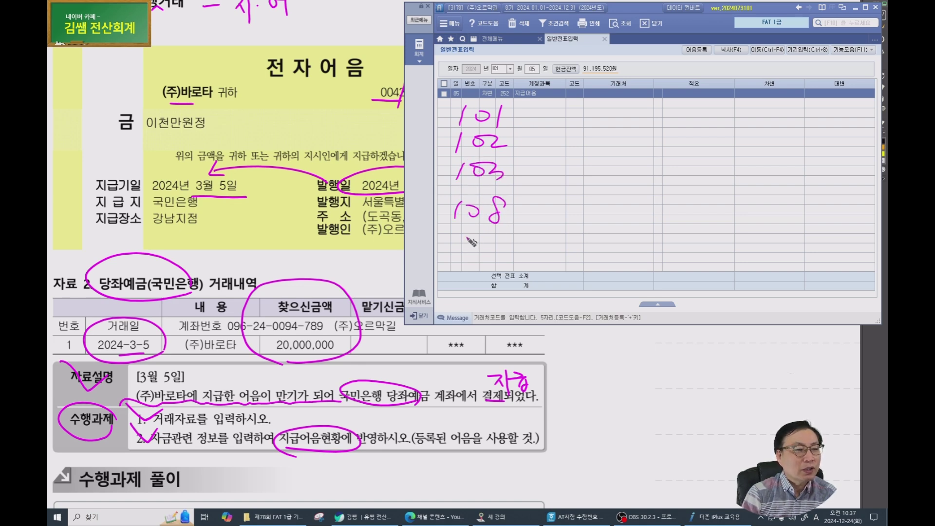
left_click_drag(460, 225, 457, 242)
mouse_move(481, 224)
left_mouse_down()
mouse_move(479, 234)
mouse_move(497, 227)
left_mouse_up()
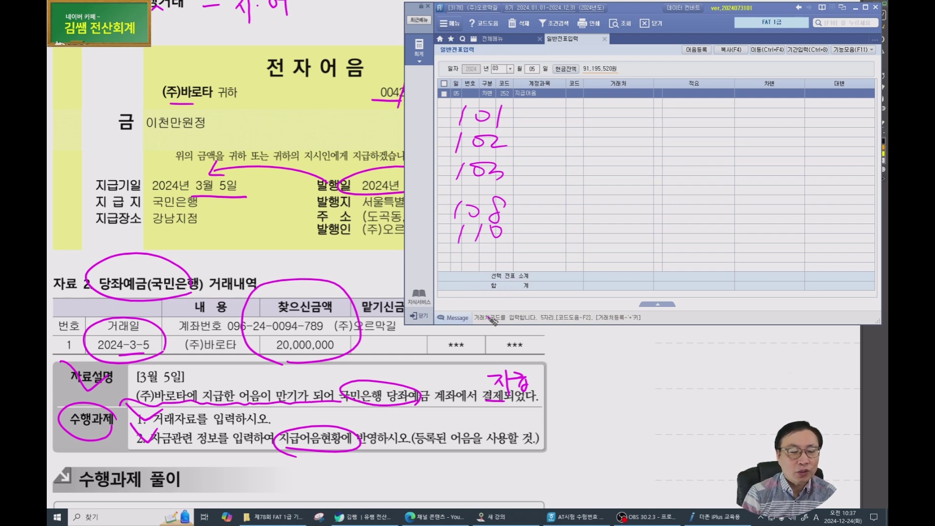
mouse_move(457, 261)
left_mouse_down()
mouse_move(449, 282)
mouse_move(492, 269)
left_mouse_up()
left_click_drag(598, 118, 628, 131)
mouse_move(633, 116)
left_mouse_down()
mouse_move(653, 118)
mouse_move(654, 132)
left_mouse_up()
mouse_move(602, 145)
left_mouse_down()
mouse_move(636, 164)
mouse_move(663, 155)
left_mouse_up()
left_click(602, 173)
mouse_move(604, 174)
left_mouse_down()
mouse_move(631, 193)
mouse_move(655, 189)
left_mouse_up()
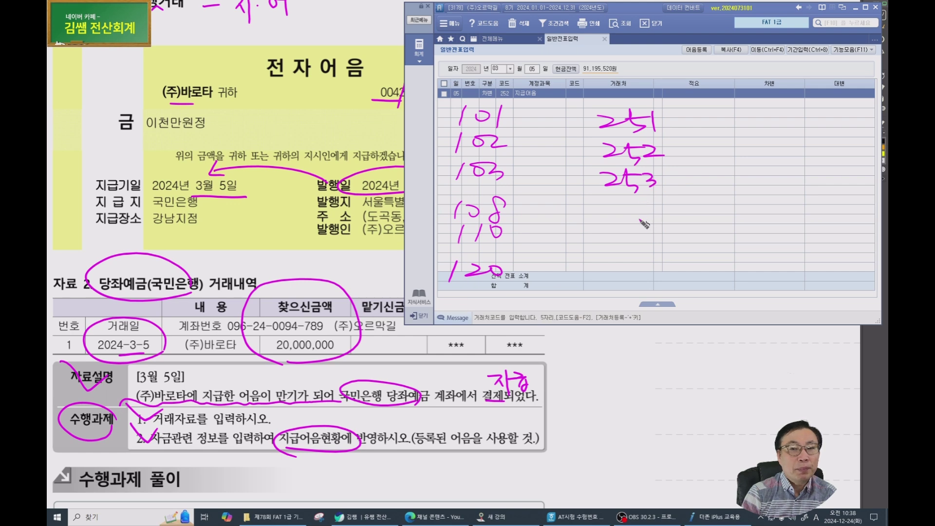
left_click_drag(605, 203, 633, 216)
mouse_move(626, 200)
left_mouse_down()
mouse_move(658, 205)
mouse_move(657, 225)
left_mouse_up()
left_click_drag(402, 295, 796, 268)
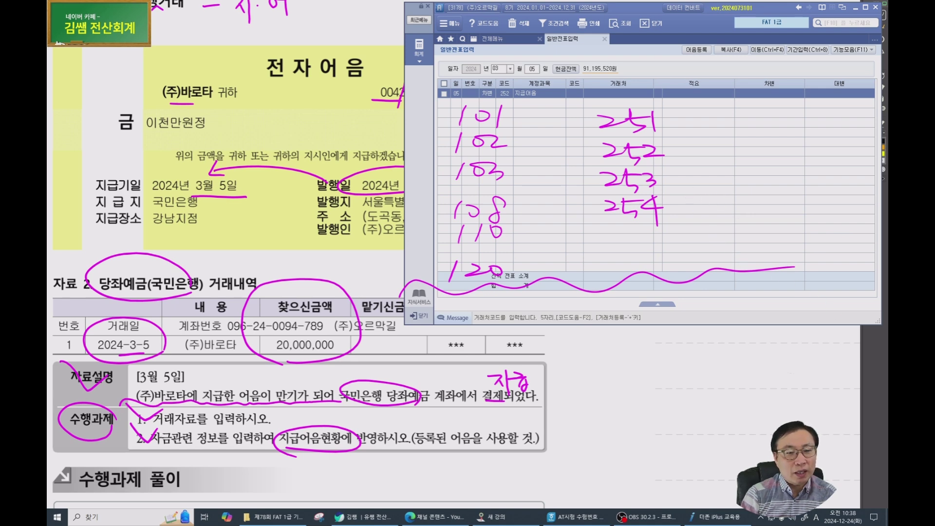
mouse_move(707, 126)
left_mouse_down()
mouse_move(731, 137)
mouse_move(737, 128)
left_mouse_up()
mouse_move(750, 122)
left_mouse_down()
mouse_move(752, 138)
mouse_move(731, 156)
left_mouse_up()
left_click_drag(740, 148, 758, 155)
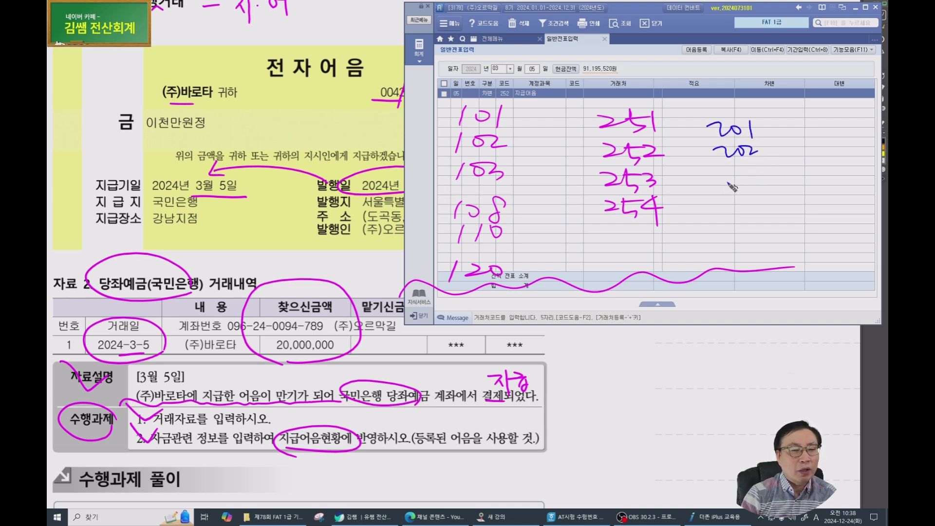
left_click_drag(711, 177, 753, 179)
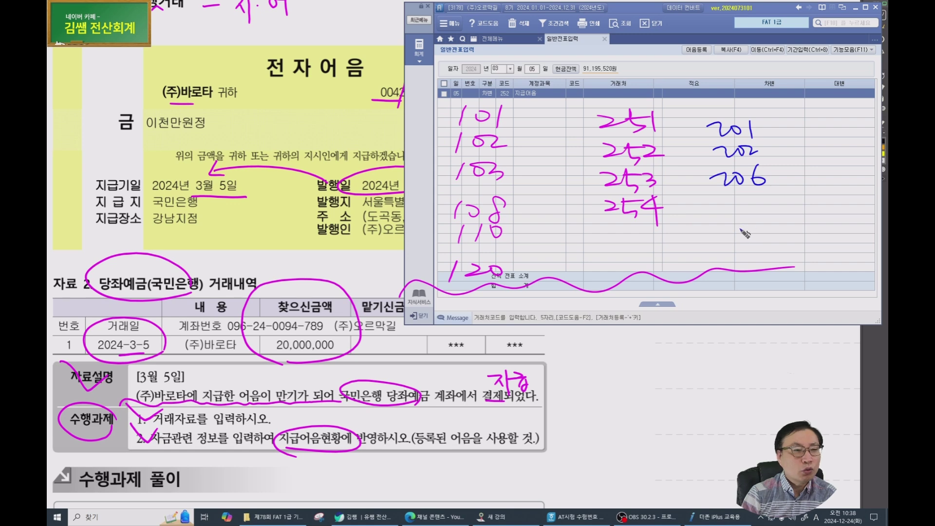
mouse_move(717, 206)
left_mouse_down()
mouse_move(741, 212)
mouse_move(761, 204)
left_mouse_up()
mouse_move(724, 230)
left_mouse_down()
mouse_move(744, 243)
mouse_move(771, 236)
left_mouse_up()
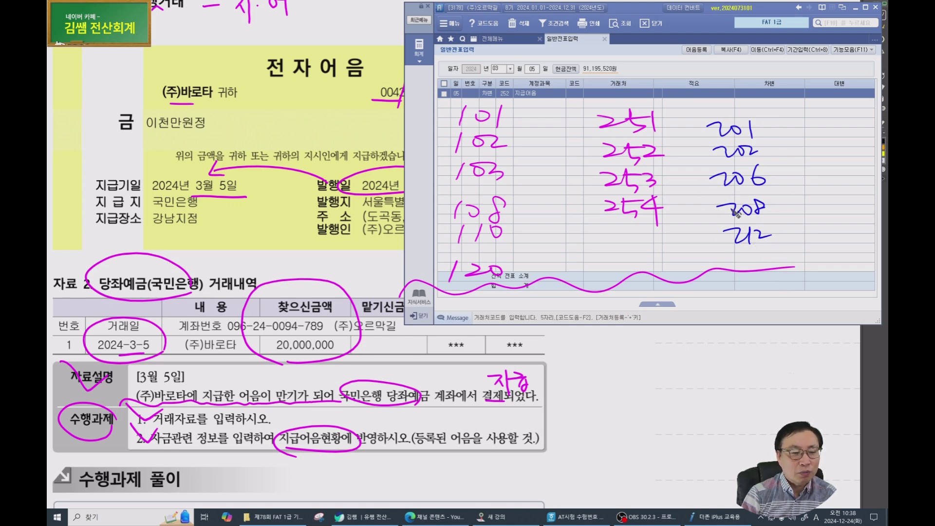
mouse_move(616, 285)
left_mouse_down()
mouse_move(628, 301)
mouse_move(613, 305)
mouse_move(628, 291)
mouse_move(644, 305)
left_mouse_up()
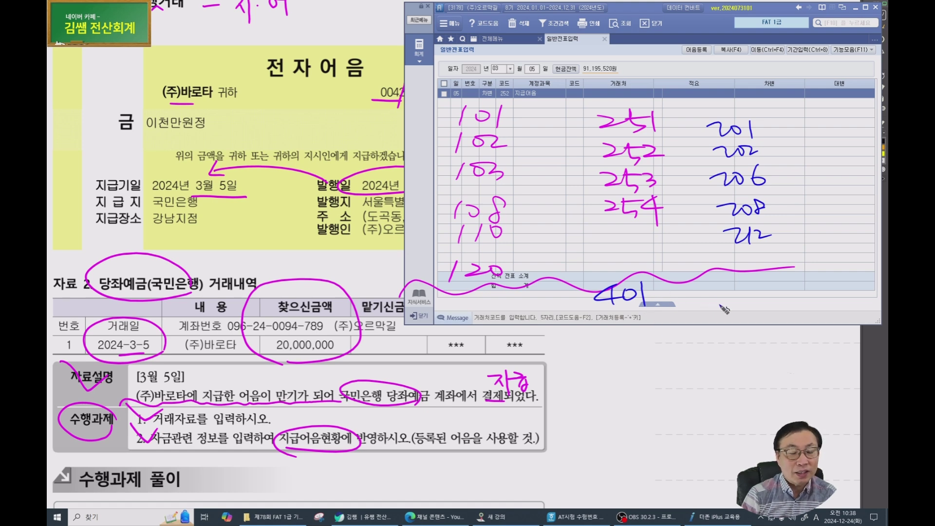
mouse_move(752, 282)
left_mouse_down()
mouse_move(767, 291)
mouse_move(758, 296)
left_mouse_up()
mouse_move(768, 291)
left_mouse_down()
mouse_move(781, 277)
mouse_move(802, 287)
left_mouse_up()
left_click_drag(797, 275, 797, 294)
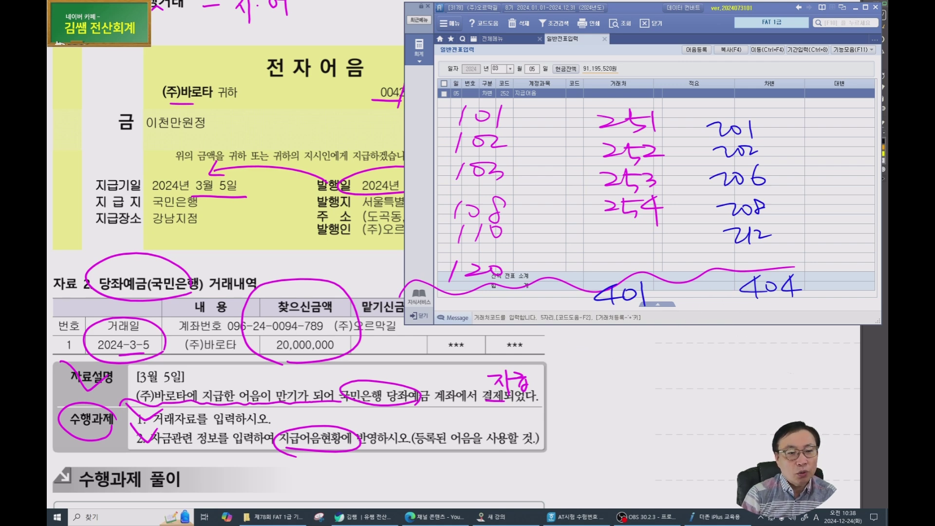
mouse_move(583, 332)
left_mouse_down()
mouse_move(624, 357)
mouse_move(586, 370)
mouse_move(606, 386)
left_mouse_up()
mouse_move(626, 369)
left_mouse_down()
mouse_move(621, 386)
mouse_move(574, 419)
mouse_move(587, 402)
mouse_move(601, 416)
left_mouse_up()
mouse_move(618, 404)
left_mouse_down()
mouse_move(654, 416)
mouse_move(662, 406)
mouse_move(655, 409)
mouse_move(681, 411)
mouse_move(686, 420)
mouse_move(710, 400)
mouse_move(727, 418)
left_mouse_up()
mouse_move(627, 420)
left_mouse_down()
mouse_move(712, 435)
mouse_move(740, 425)
left_mouse_up()
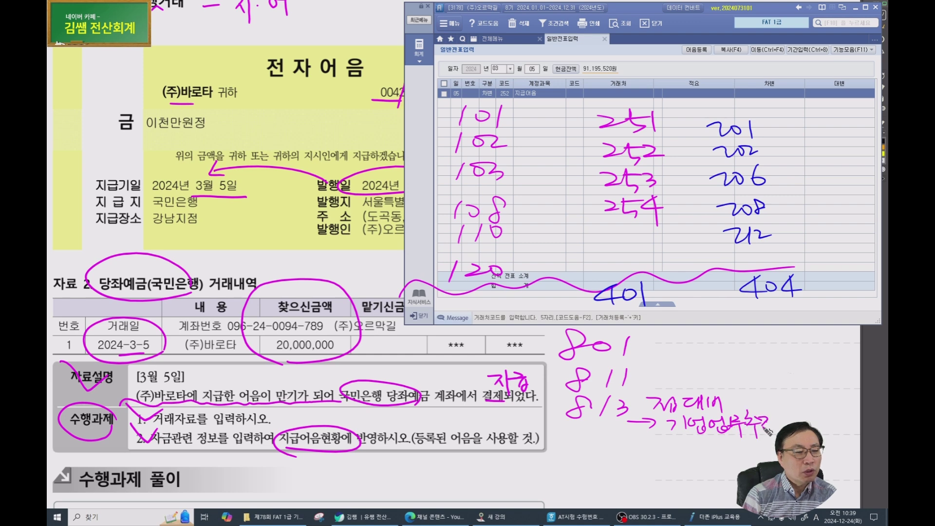
left_click_drag(811, 409, 812, 424)
left_click_drag(634, 400, 630, 427)
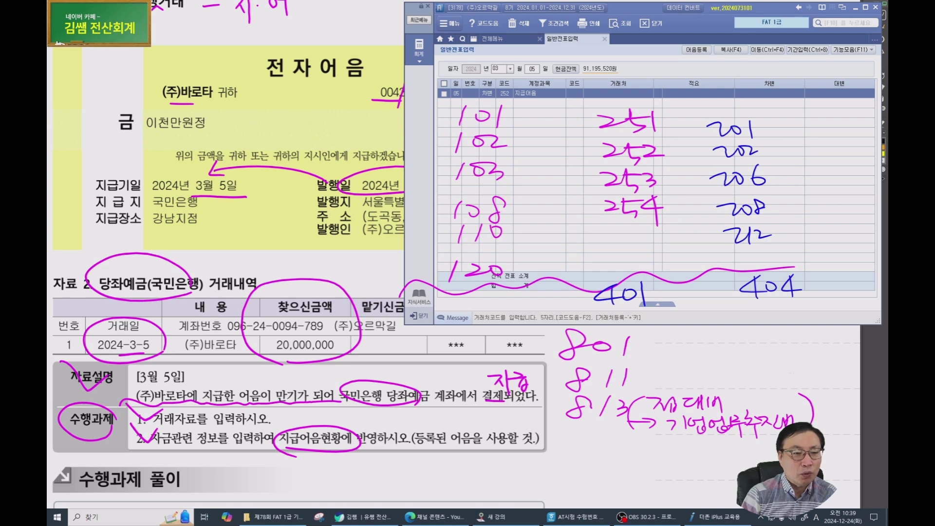
mouse_move(720, 327)
left_mouse_down()
mouse_move(711, 336)
mouse_move(719, 329)
left_mouse_up()
mouse_move(733, 327)
left_mouse_down()
mouse_move(730, 344)
mouse_move(750, 329)
mouse_move(719, 364)
mouse_move(743, 364)
left_mouse_up()
left_click_drag(746, 352, 761, 351)
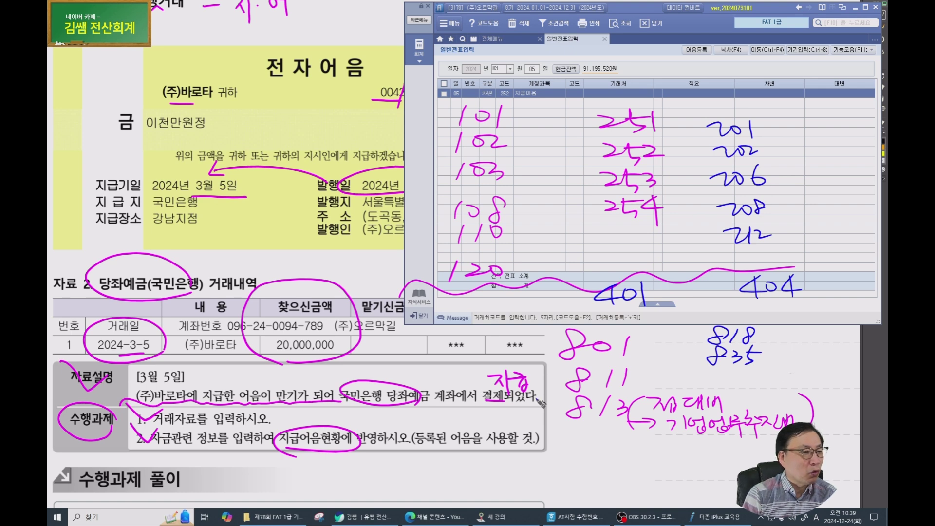
mouse_move(591, 435)
left_mouse_down()
mouse_move(608, 452)
mouse_move(592, 437)
left_mouse_up()
left_click_drag(597, 439, 624, 451)
left_click(642, 449)
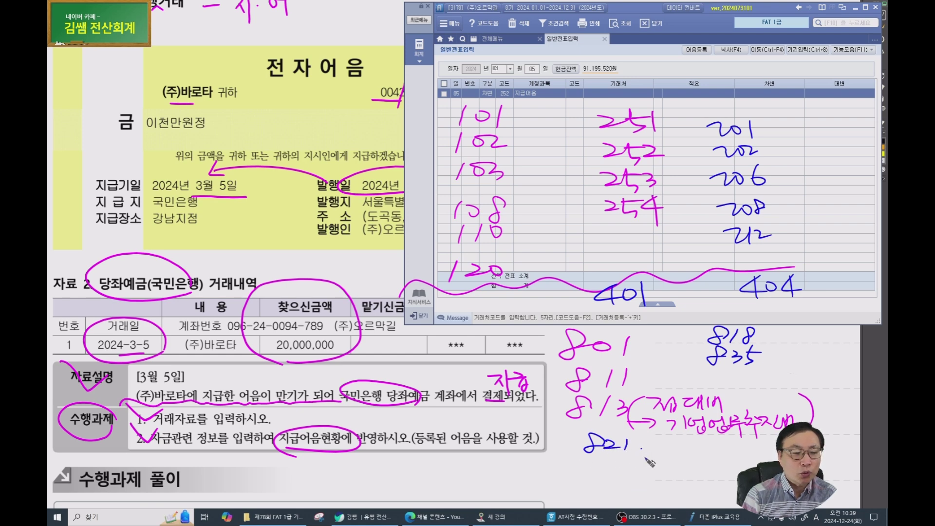
mouse_move(696, 438)
left_mouse_down()
mouse_move(704, 453)
mouse_move(719, 441)
left_mouse_up()
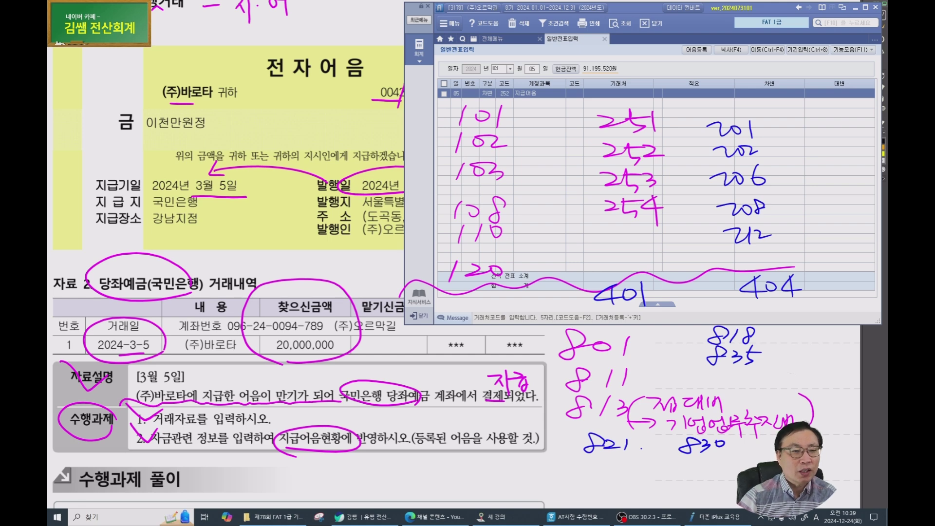
key("Escape")
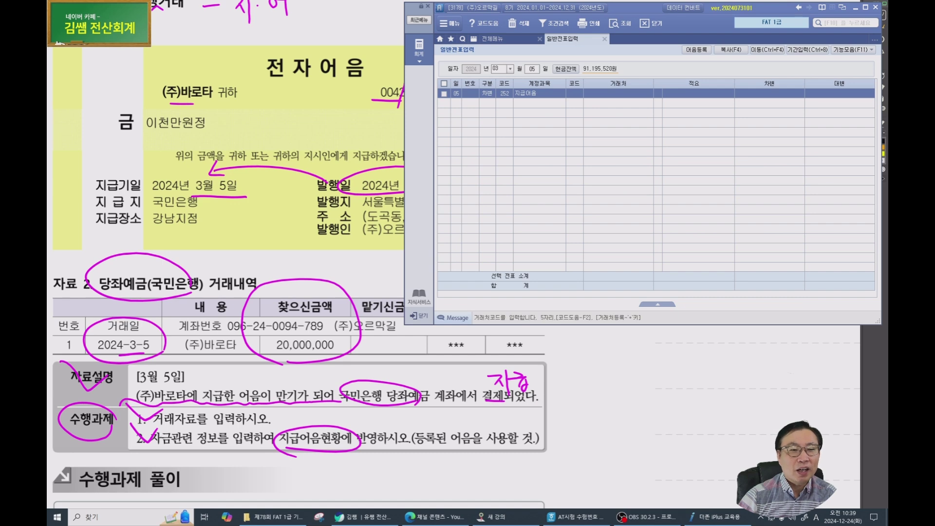
Set the 지급어음 debit line's customer to (주)바로타 with amount 20,000,000.
left_click(576, 92)
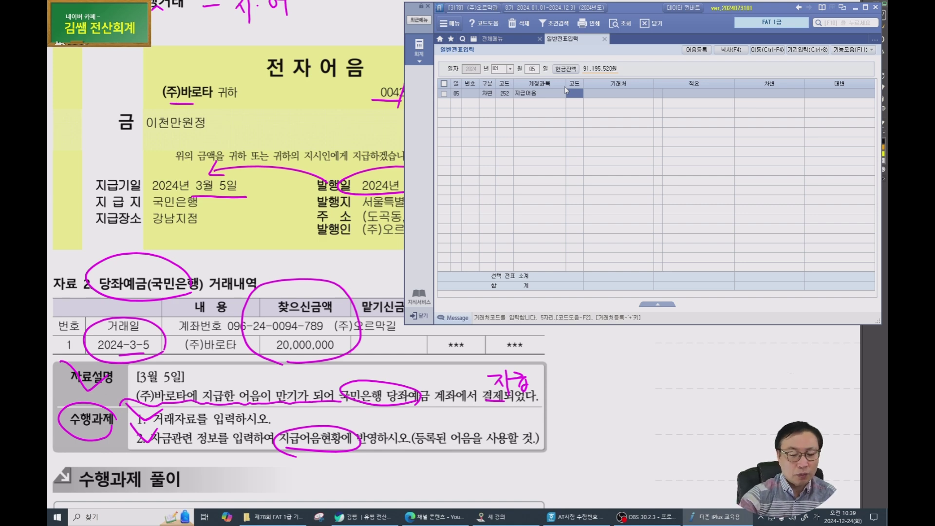
type("바로")
key("Return")
key("Return")
key("Return")
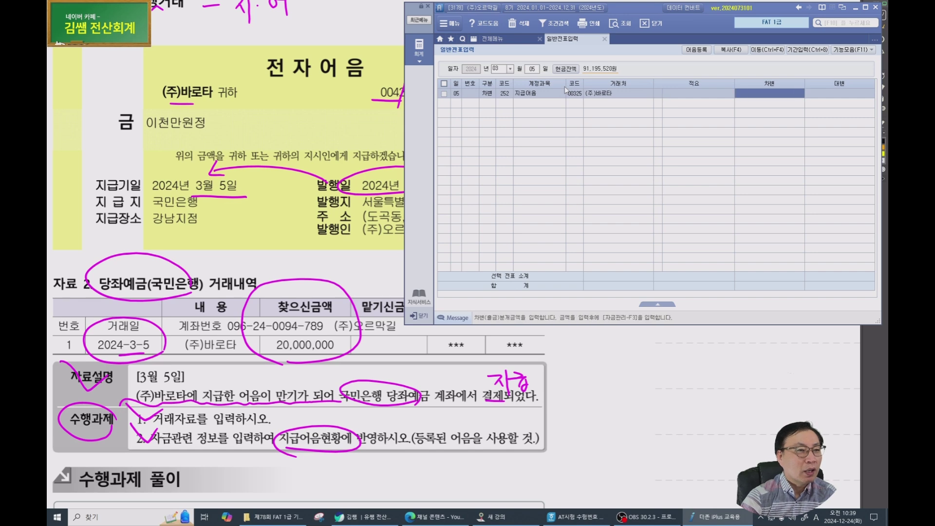
type("20000000")
key("Return")
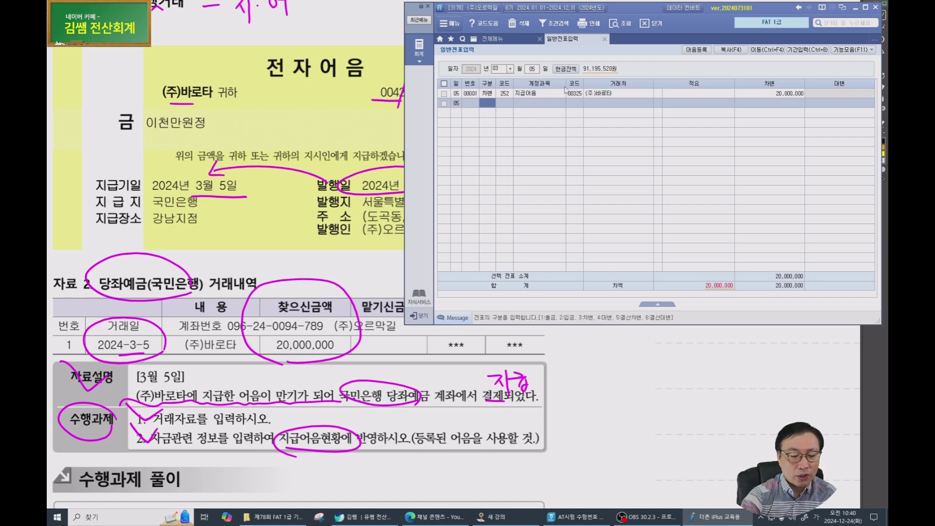
Add a credit line for 102 당좌예금 20,000,000 with customer 국민은행(당좌).
key("4")
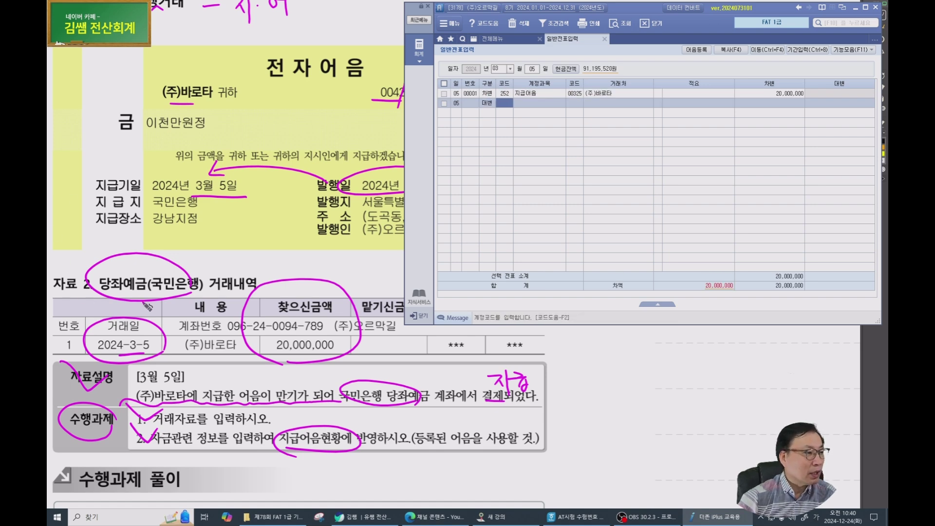
type("102")
key("Return")
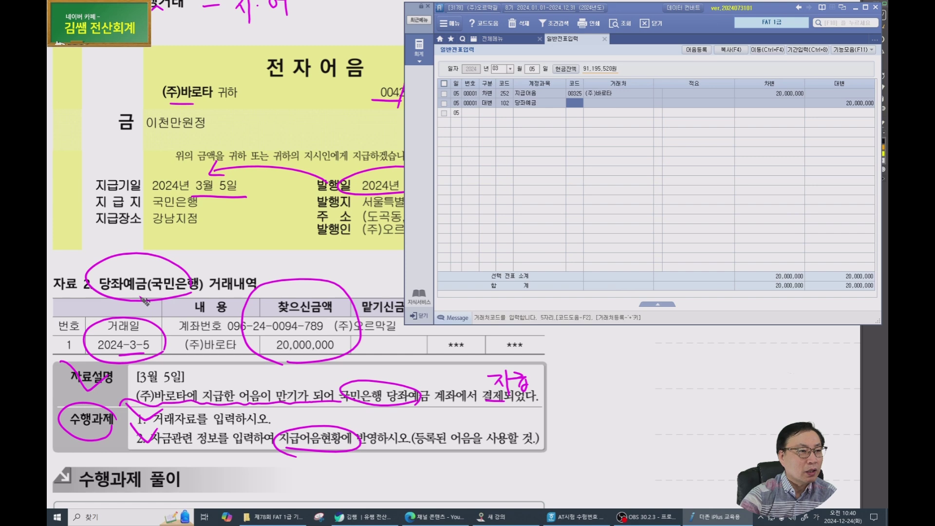
type("국민")
key("Return")
key("Return")
key("Return")
key("Return")
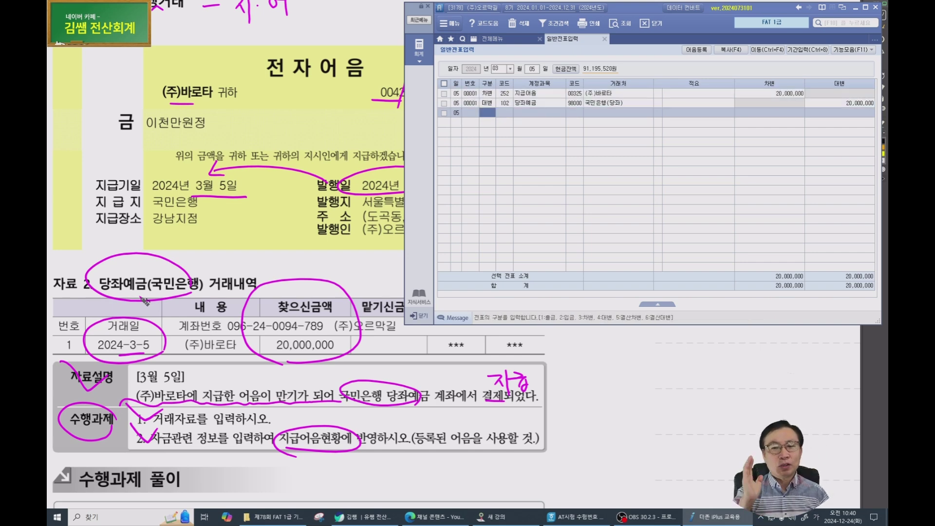
key("Up")
key("Up")
key("Return")
key("Return")
key("Return")
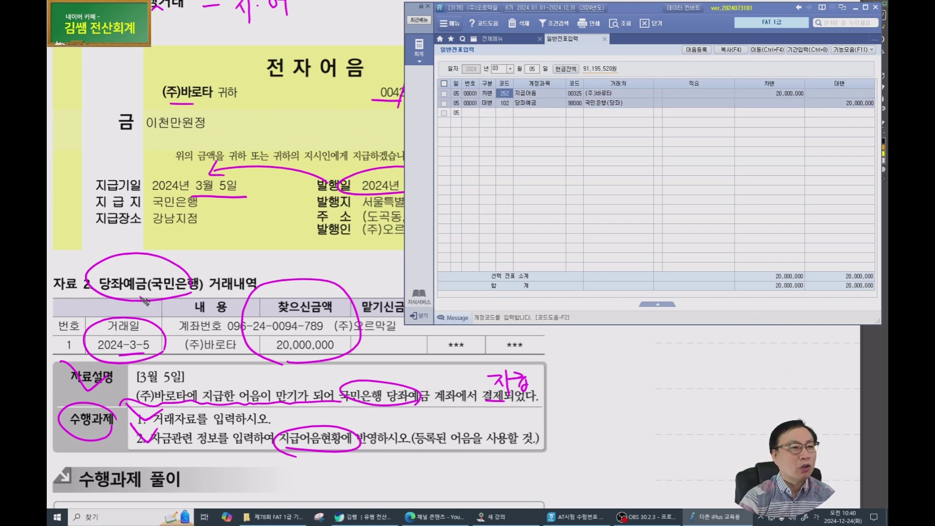
key("Return")
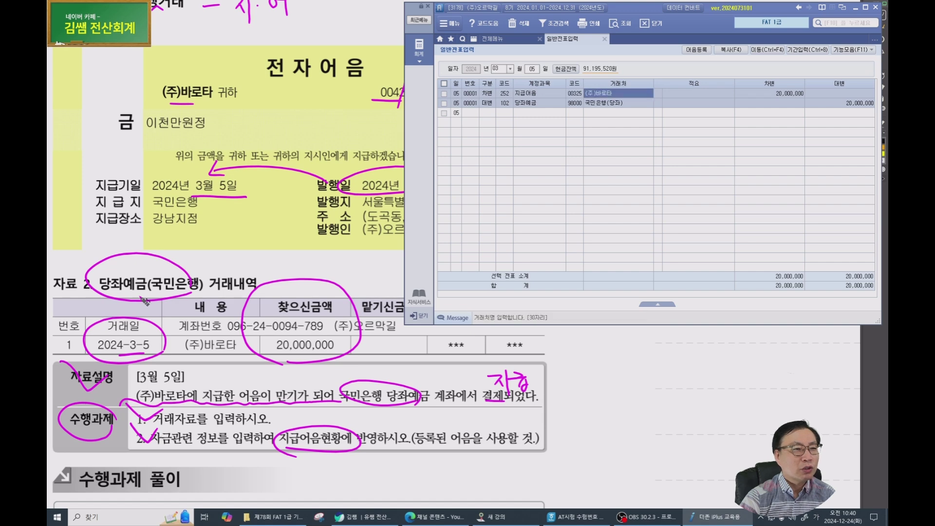
key("Left")
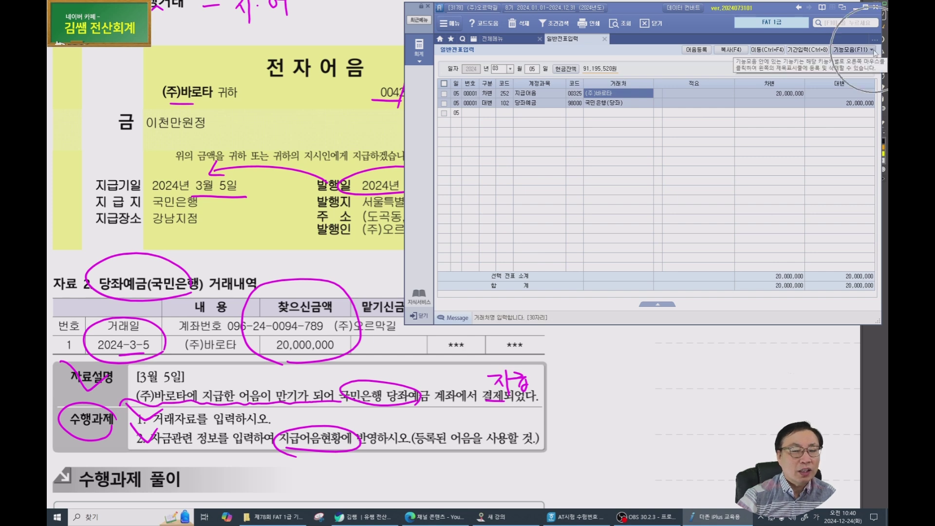
Attach the registered (주)바로타 note to the 252 line in 지급어음 관리, status 3 결제.
left_click(872, 49)
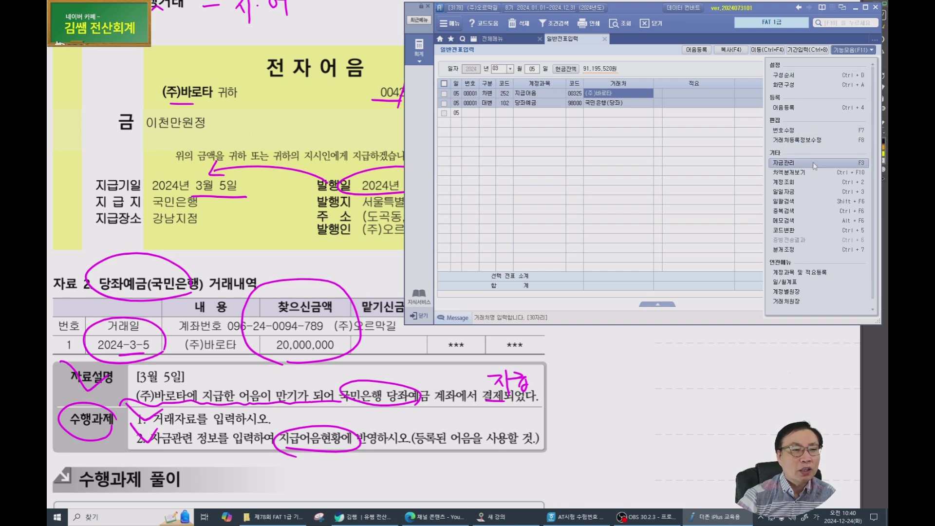
left_click(572, 96)
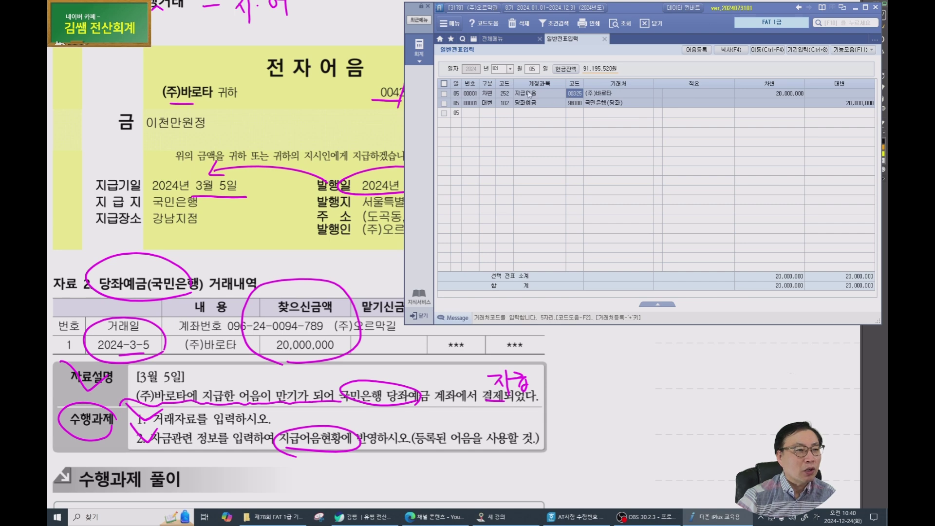
left_click(504, 94)
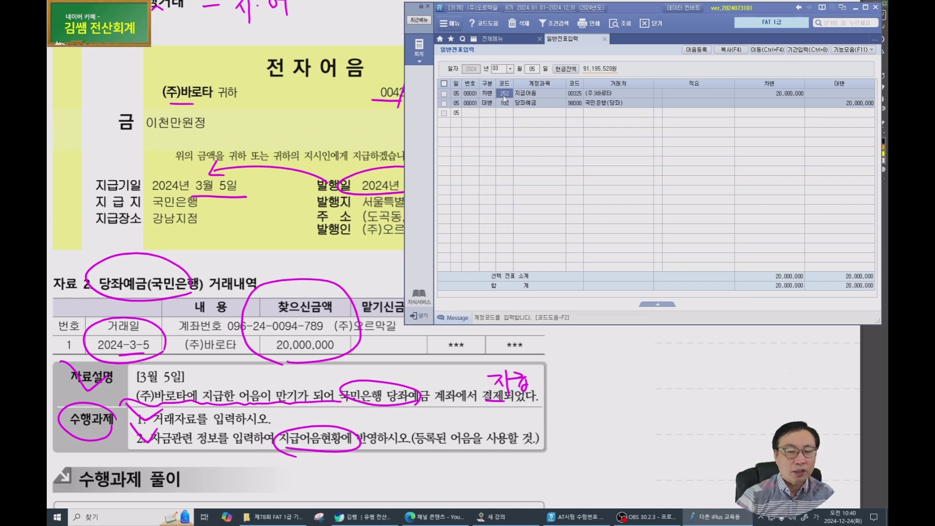
key("F3")
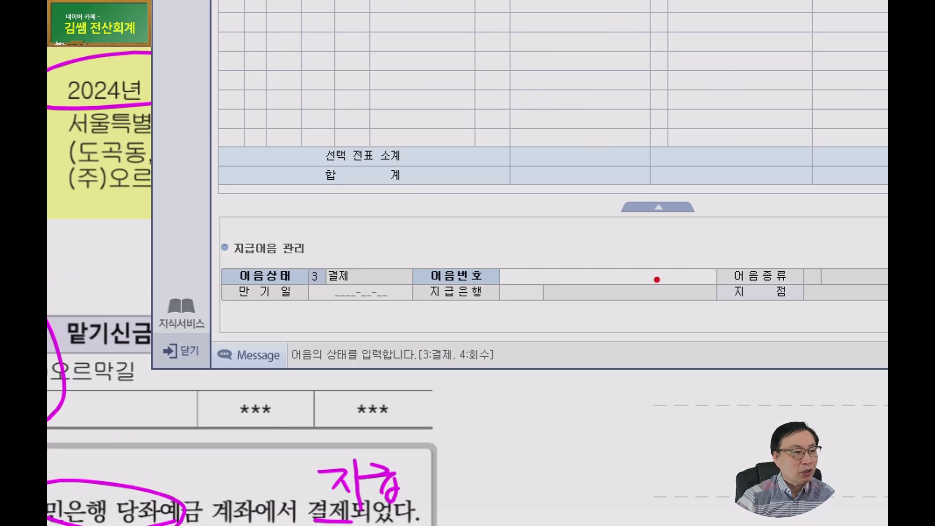
mouse_move(350, 306)
left_mouse_down()
mouse_move(311, 235)
mouse_move(352, 305)
left_mouse_up()
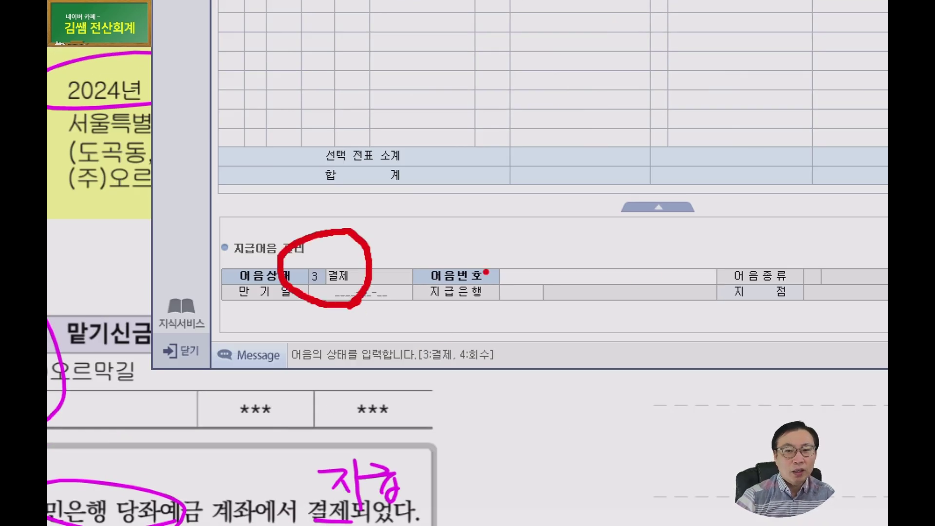
key("Escape")
left_click(626, 278)
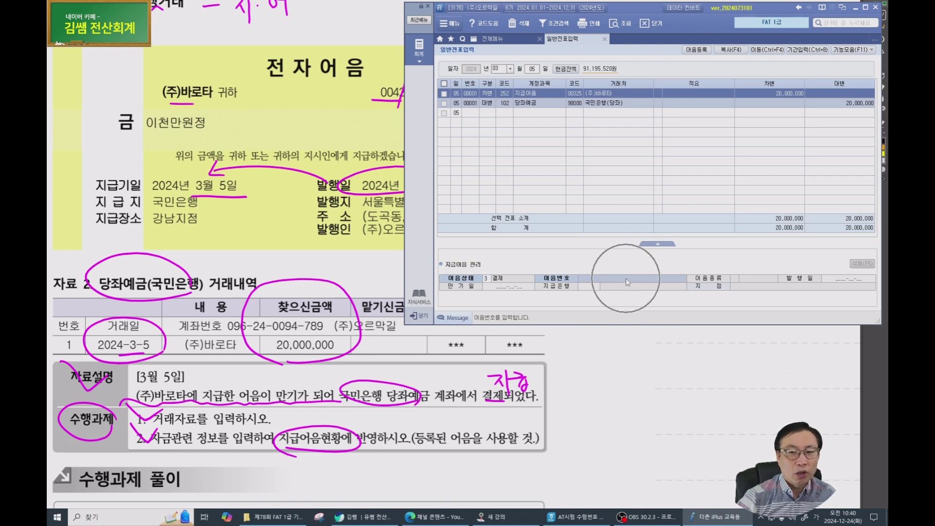
key("F2")
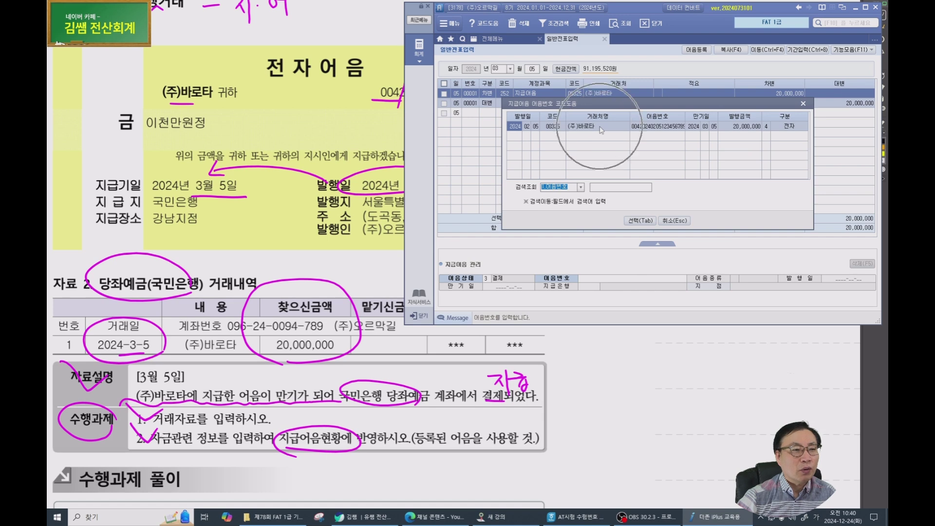
left_click(639, 221)
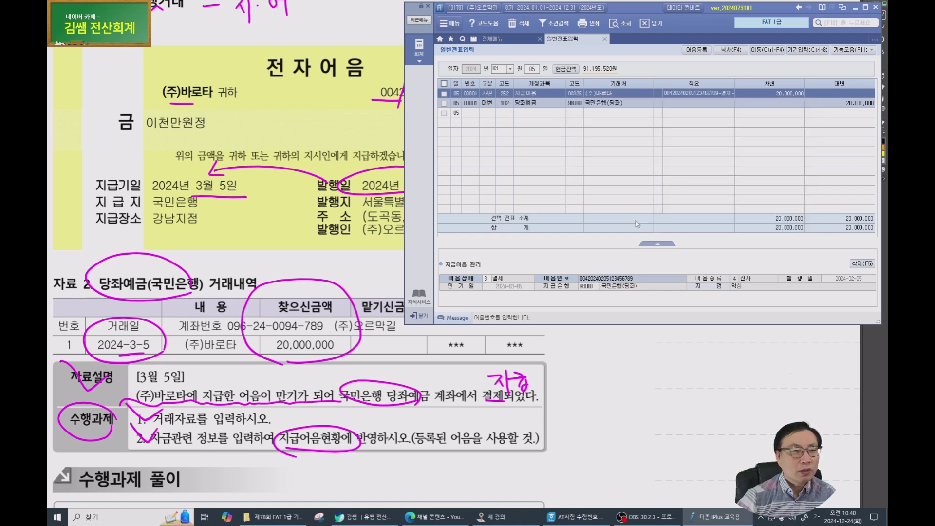
key("Return")
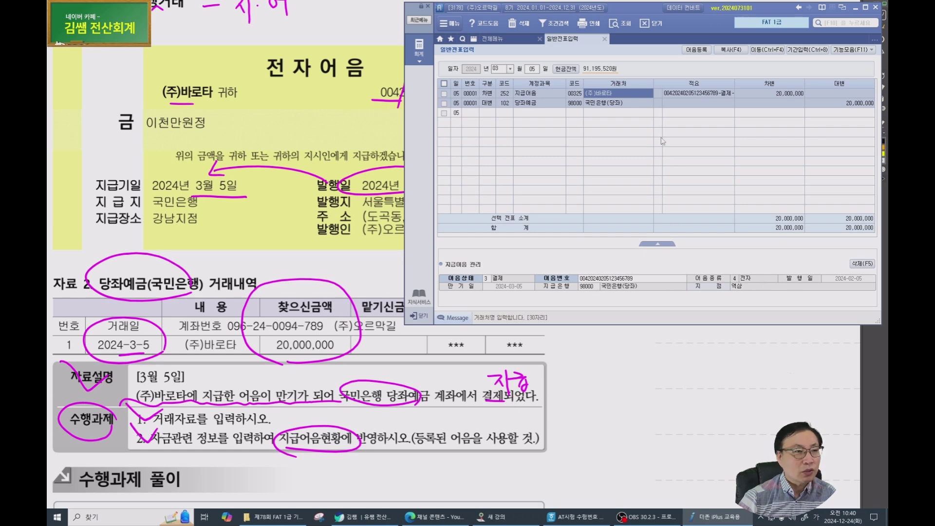
left_click(711, 96)
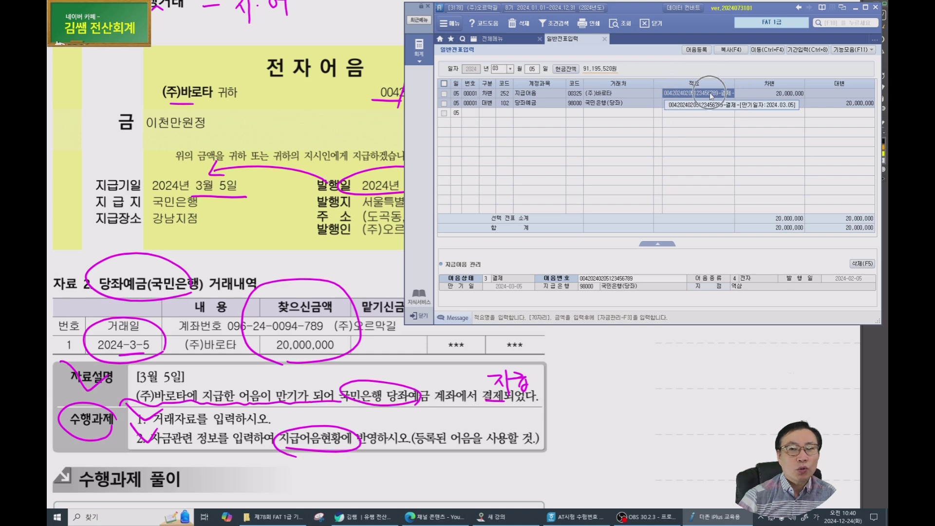
Find and open the 지급어음현황 report through the menu search.
left_click(720, 94)
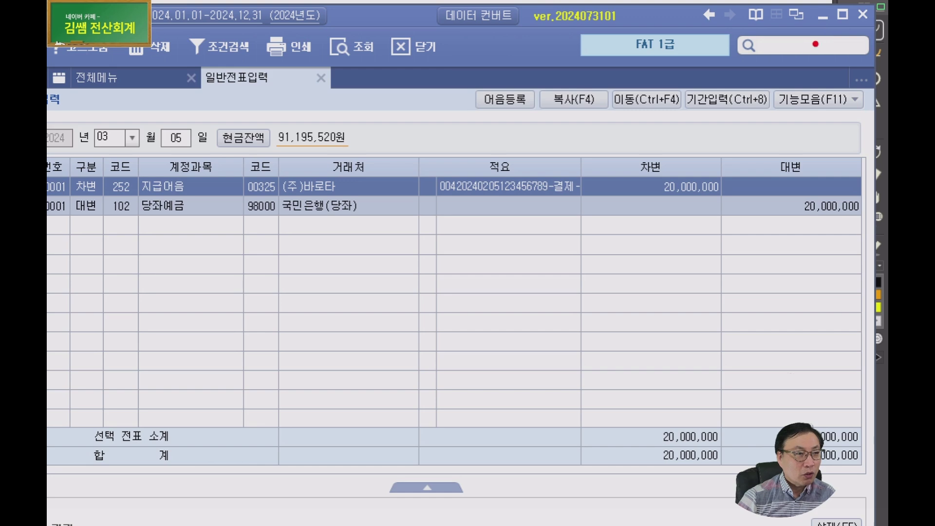
mouse_move(829, 36)
left_mouse_down()
mouse_move(791, 66)
mouse_move(799, 15)
mouse_move(826, 49)
left_mouse_up()
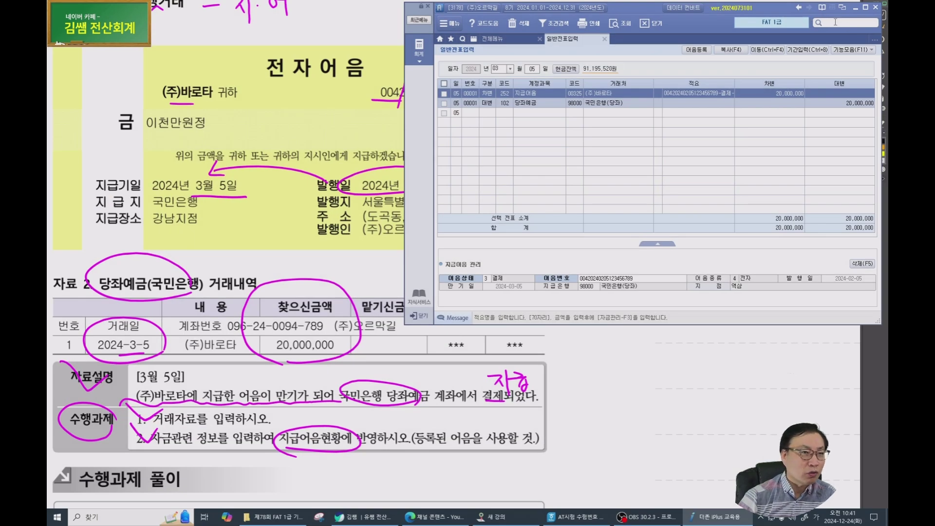
type("지")
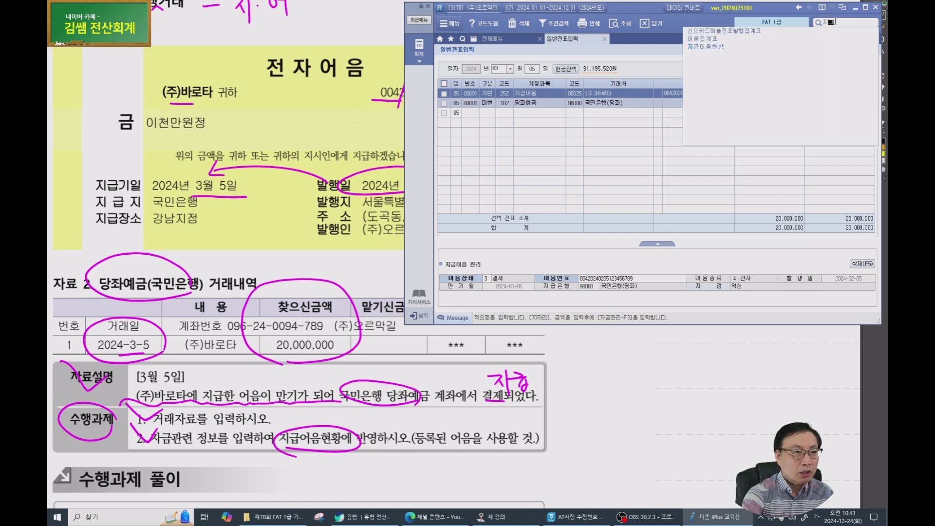
type("급")
key("Down")
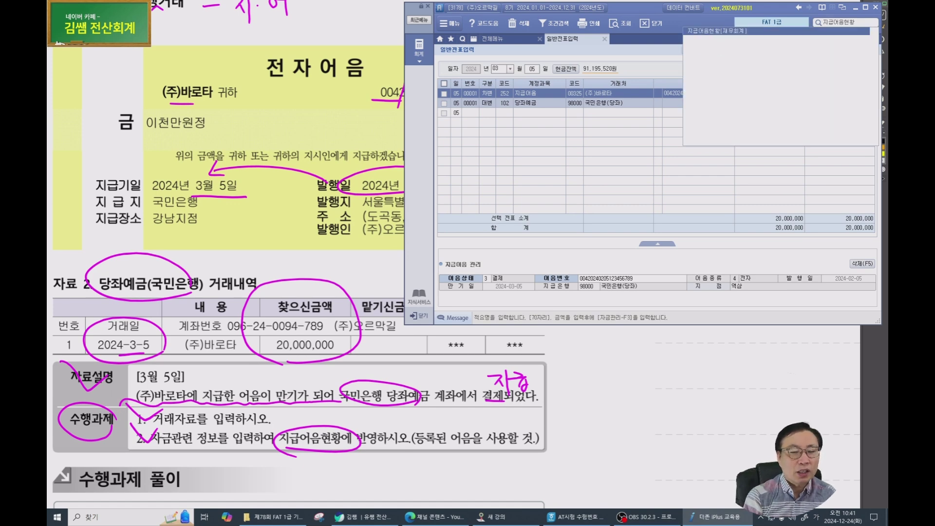
key("Return")
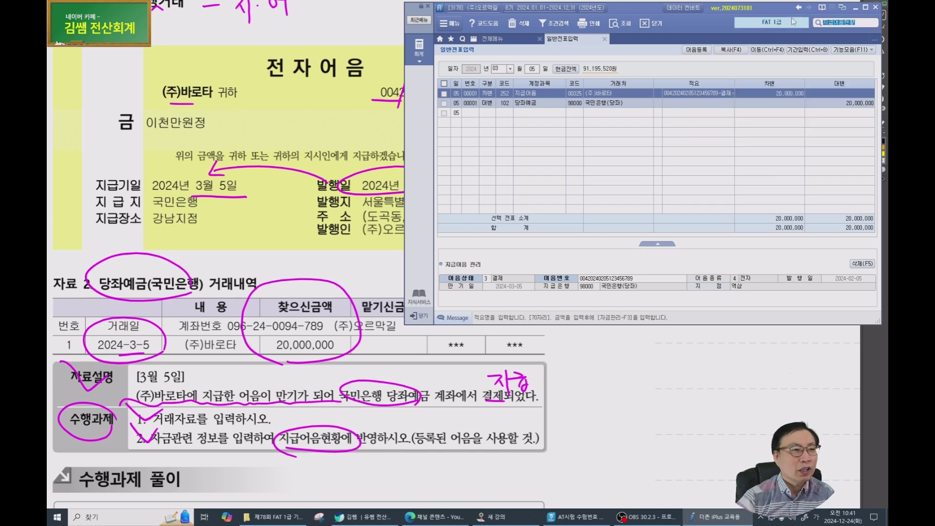
left_click(499, 39)
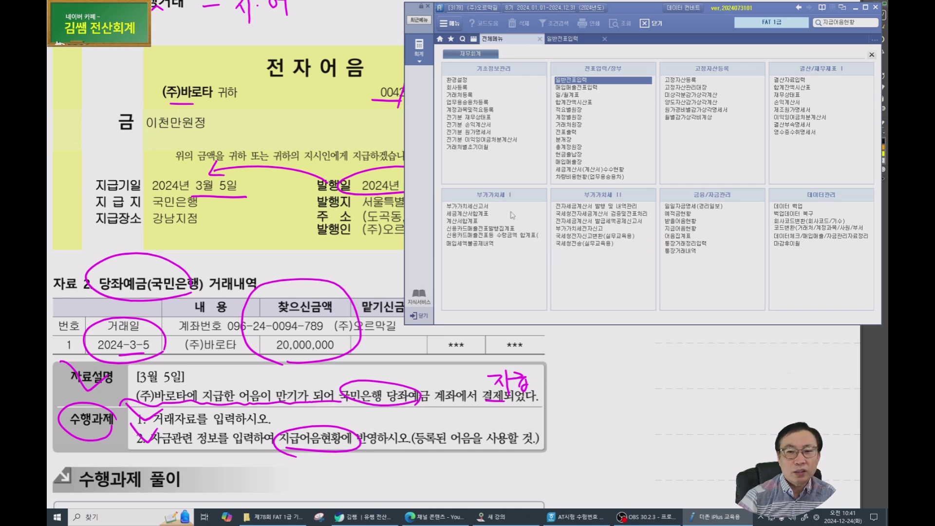
left_click(841, 21)
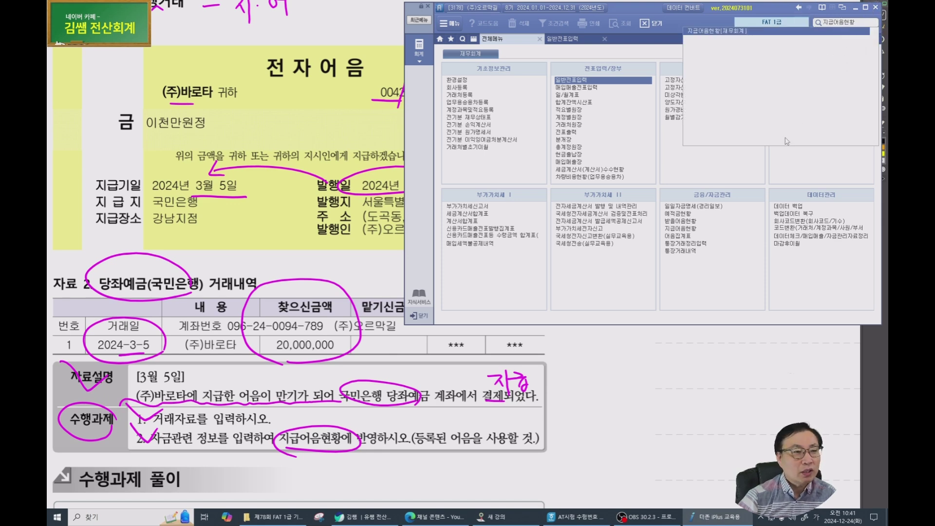
left_click(680, 228)
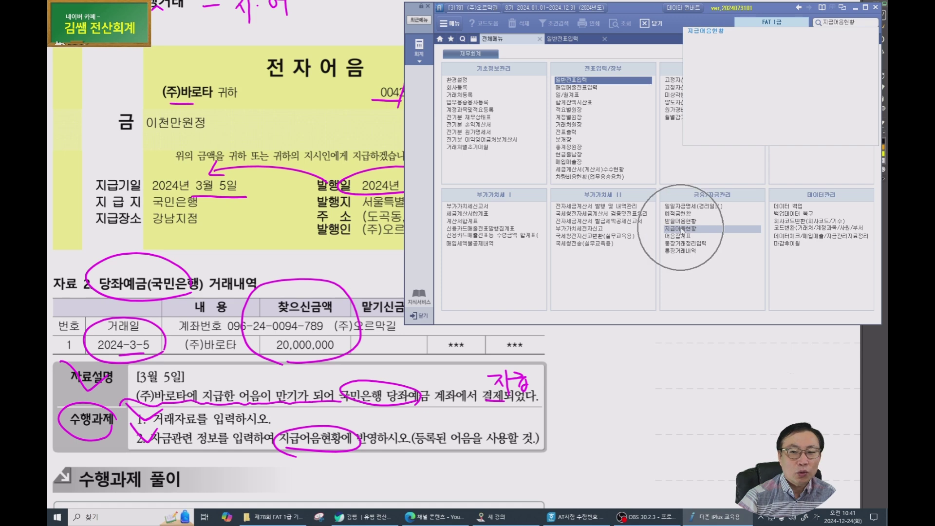
left_click(681, 228)
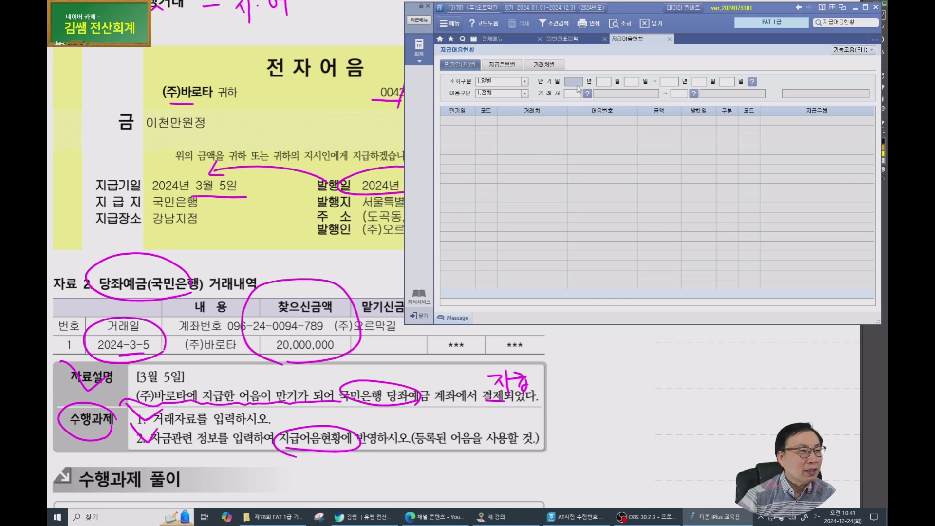
Filter maturity 2024-03-05 to 2024-03-05, review the (주)바로타 note, and close the report.
type("20240305")
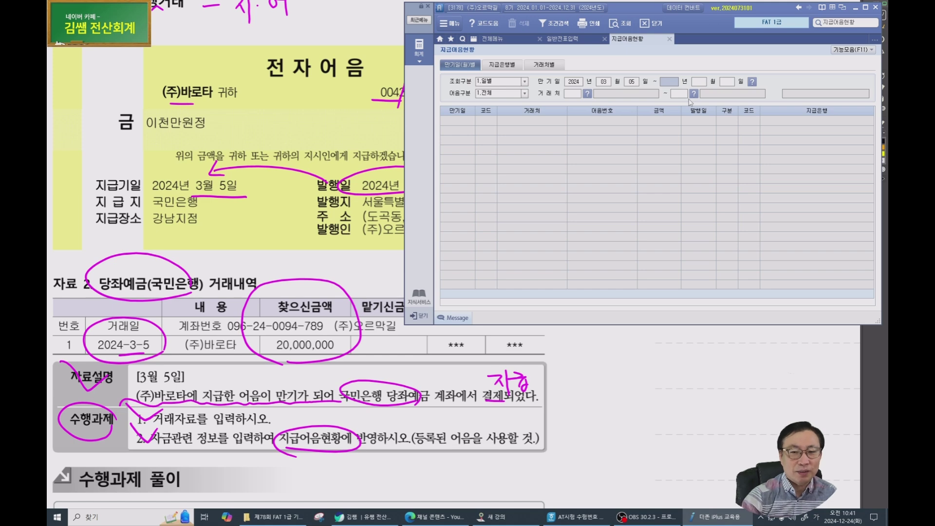
key("Return")
key("Return")
key("Return")
key("Return")
key("Return")
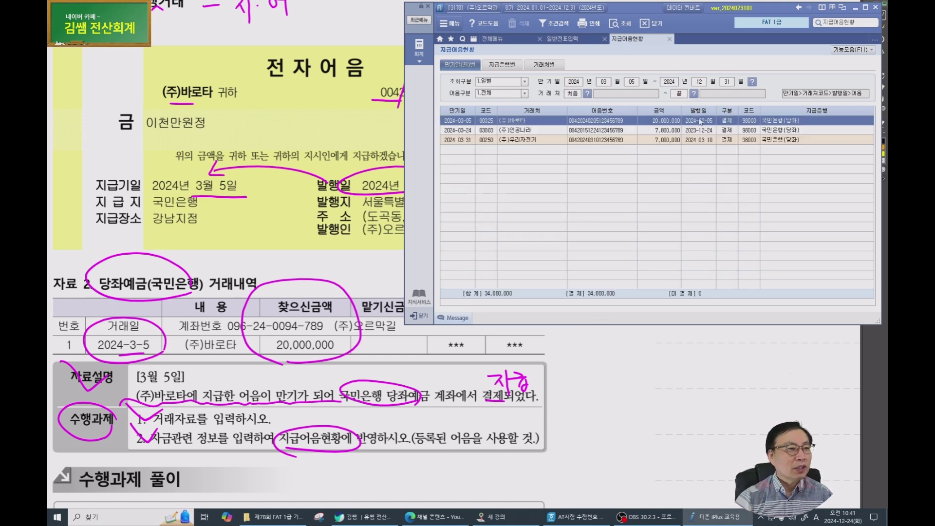
key("ctrl")
key("ctrl")
key("ctrl")
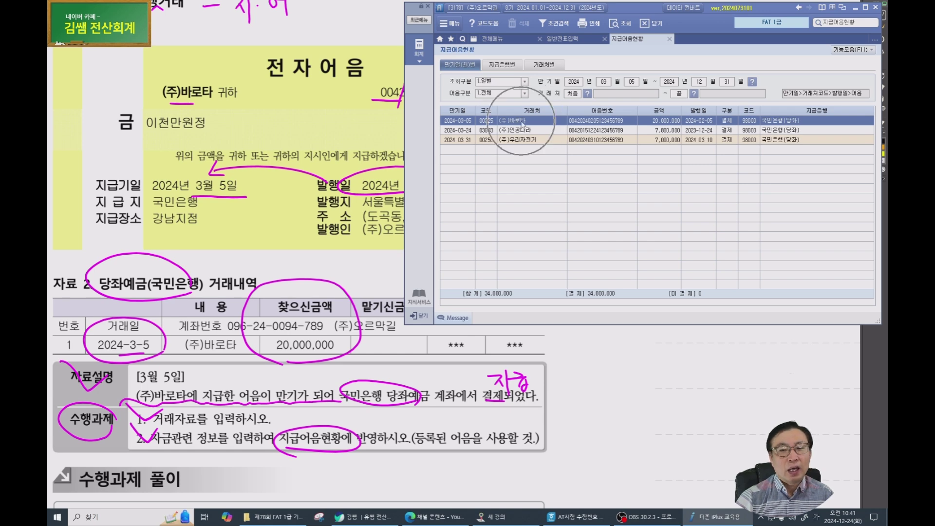
left_click(699, 82)
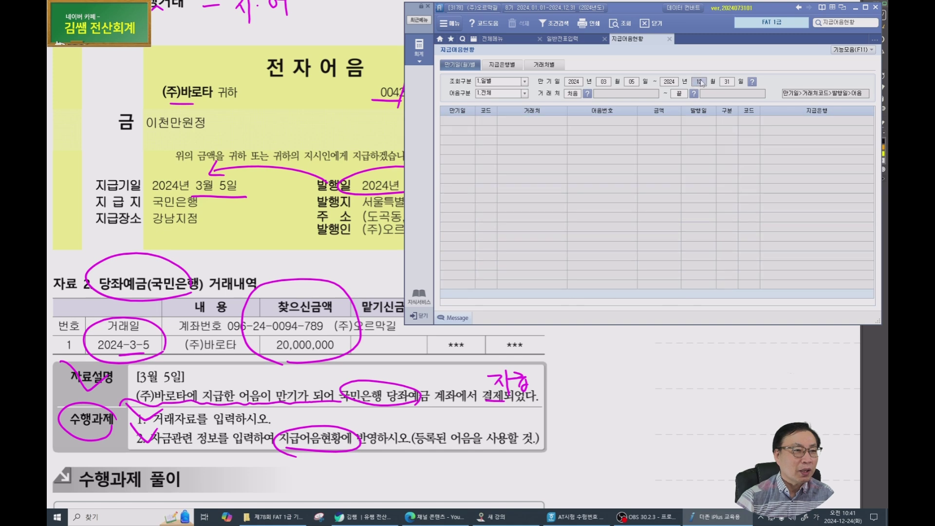
type("0305")
key("Return")
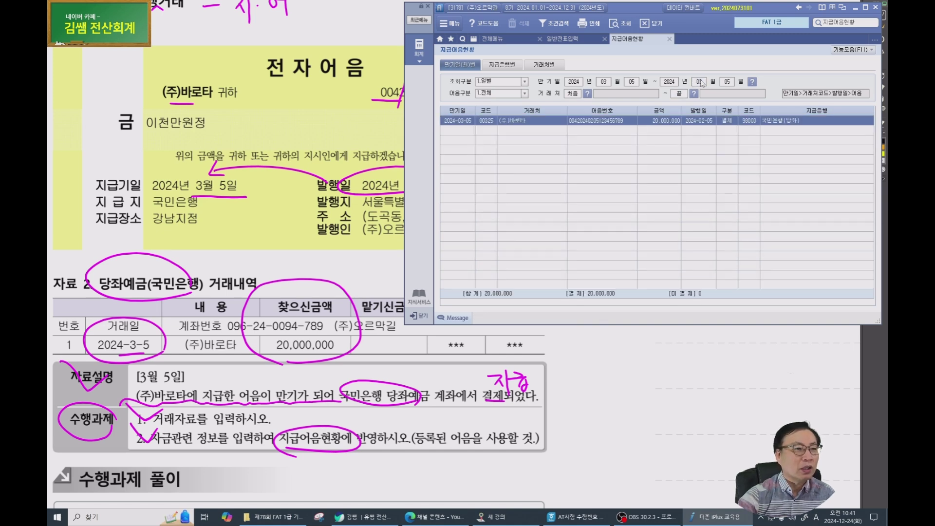
key("ctrl")
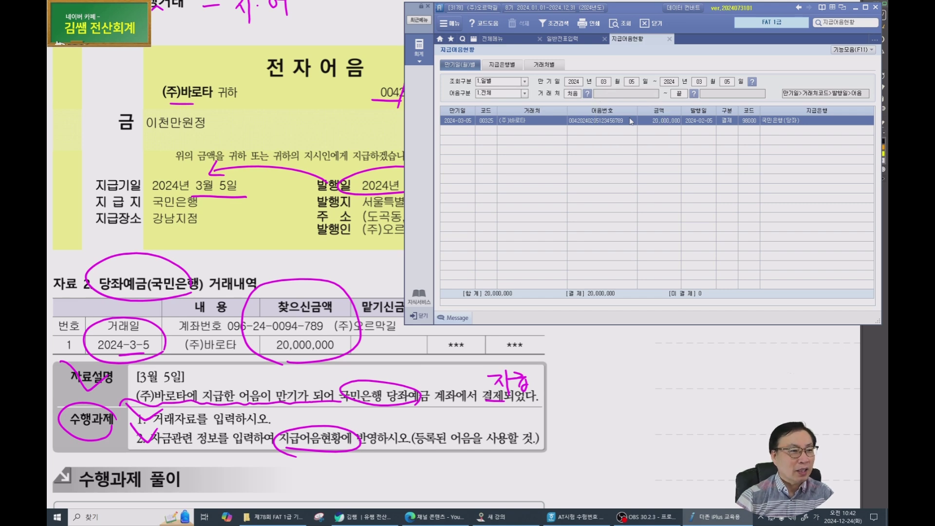
key("Escape")
left_click(273, 292)
Bring up the March 15 problem and circle its 기업은행 account, date, 2,000,000 amount and 선급금 line.
scroll(278, 273, "down", 5)
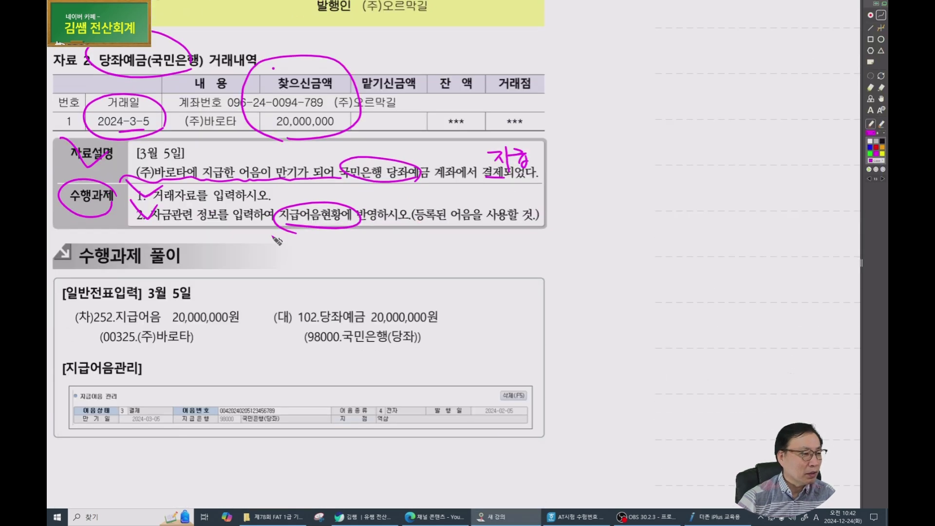
scroll(277, 241, "down", 3)
scroll(273, 240, "down", 3)
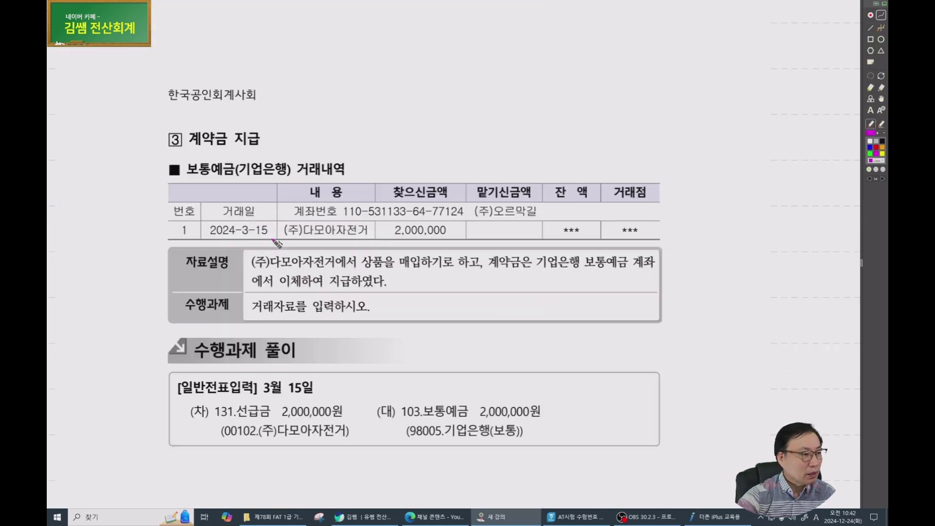
left_click_drag(397, 252, 284, 194)
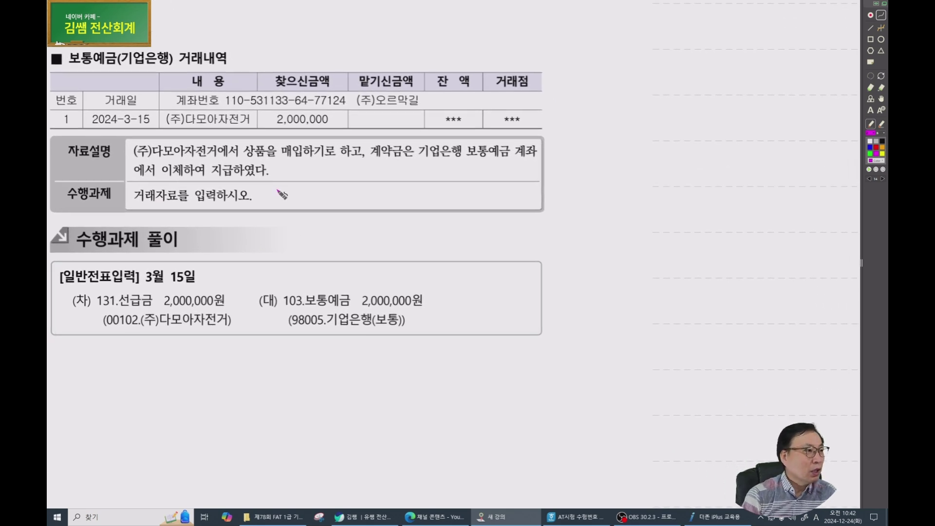
mouse_move(141, 73)
left_mouse_down()
mouse_move(78, 46)
mouse_move(146, 72)
left_mouse_up()
mouse_move(124, 141)
left_mouse_down()
mouse_move(164, 125)
mouse_move(110, 139)
left_mouse_up()
mouse_move(298, 139)
left_mouse_down()
mouse_move(355, 117)
mouse_move(292, 146)
left_mouse_up()
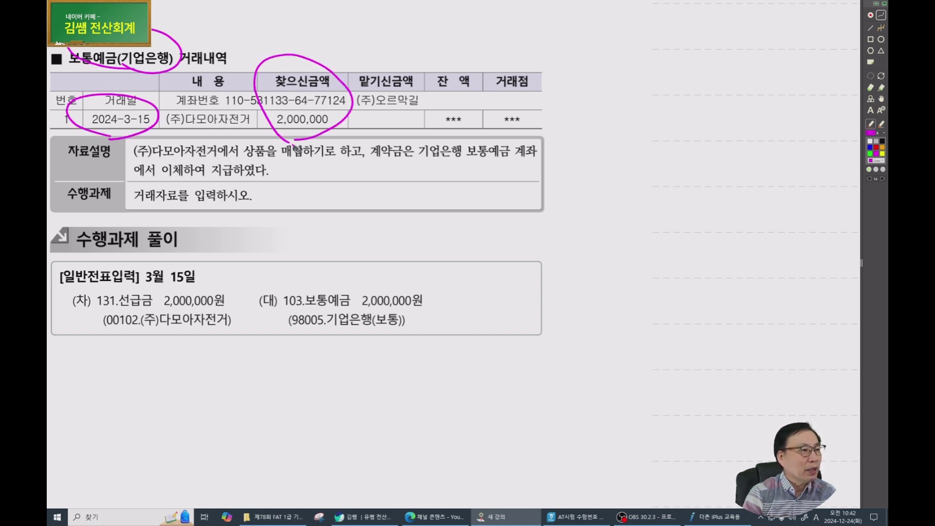
mouse_move(149, 158)
left_mouse_down()
mouse_move(426, 146)
mouse_move(423, 161)
left_mouse_up()
mouse_move(497, 165)
left_mouse_down()
mouse_move(418, 146)
mouse_move(502, 141)
left_mouse_up()
left_click_drag(175, 171, 225, 172)
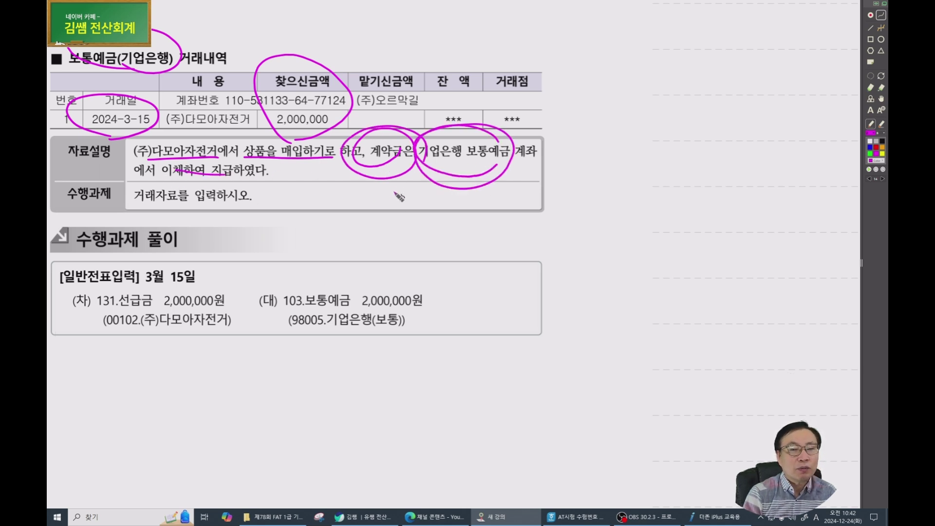
mouse_move(185, 324)
left_mouse_down()
mouse_move(228, 291)
mouse_move(235, 326)
left_mouse_up()
mouse_move(207, 260)
left_mouse_down()
mouse_move(228, 250)
mouse_move(220, 284)
left_mouse_up()
Handwrite 선수금, with a slash mark, below the answer box.
left_click_drag(315, 348, 300, 382)
mouse_move(307, 363)
left_mouse_down()
mouse_move(317, 378)
mouse_move(326, 373)
left_mouse_up()
left_click_drag(314, 366, 341, 379)
left_click_drag(350, 346, 344, 372)
mouse_move(348, 359)
left_mouse_down()
mouse_move(361, 372)
mouse_move(370, 362)
left_mouse_up()
mouse_move(359, 366)
left_mouse_down()
mouse_move(363, 398)
mouse_move(396, 377)
left_mouse_up()
left_click_drag(286, 338, 269, 394)
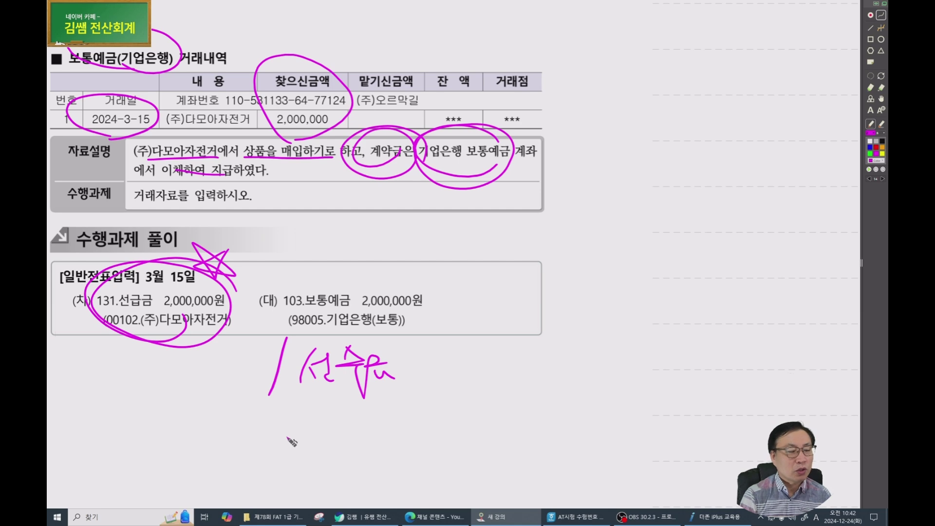
Draw a T-account labelled 선급 on the left and 선수 on the right.
left_click_drag(566, 190, 827, 178)
left_click_drag(689, 186, 694, 264)
left_click_drag(566, 194, 549, 223)
left_click_drag(559, 208, 584, 221)
mouse_move(568, 221)
left_mouse_down()
mouse_move(594, 233)
mouse_move(599, 207)
left_mouse_up()
left_click_drag(599, 207, 606, 226)
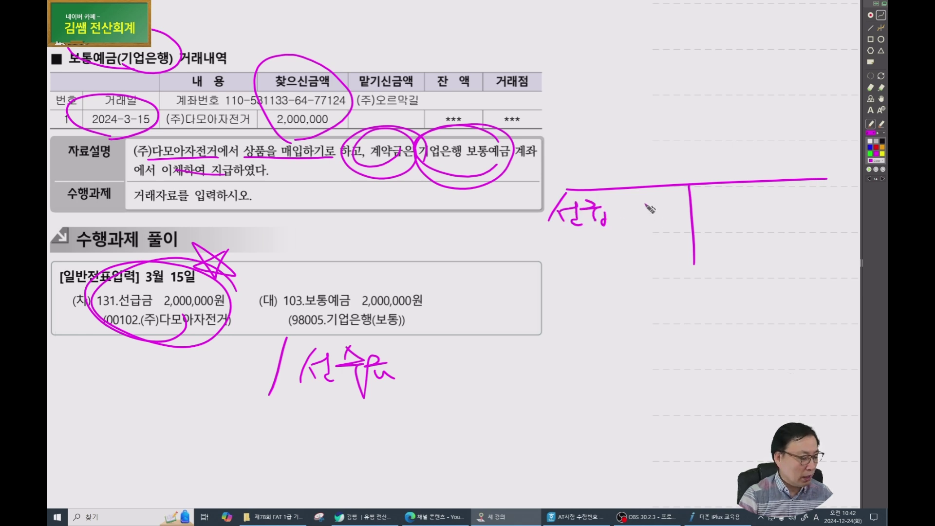
left_click_drag(716, 190, 705, 211)
mouse_move(711, 202)
left_mouse_down()
mouse_move(730, 215)
mouse_move(740, 196)
left_mouse_up()
mouse_move(741, 188)
left_mouse_down()
mouse_move(744, 219)
mouse_move(755, 223)
left_mouse_up()
mouse_move(753, 188)
left_mouse_down()
mouse_move(744, 209)
mouse_move(767, 206)
mouse_move(759, 223)
left_mouse_up()
Add 미수 under 선급 and 미지급 under 선수 on the T-account.
left_click_drag(545, 243, 547, 265)
left_click_drag(546, 244, 563, 262)
mouse_move(570, 242)
left_mouse_down()
mouse_move(573, 277)
mouse_move(576, 258)
left_mouse_up()
left_click_drag(587, 243, 607, 250)
left_click_drag(590, 255, 602, 284)
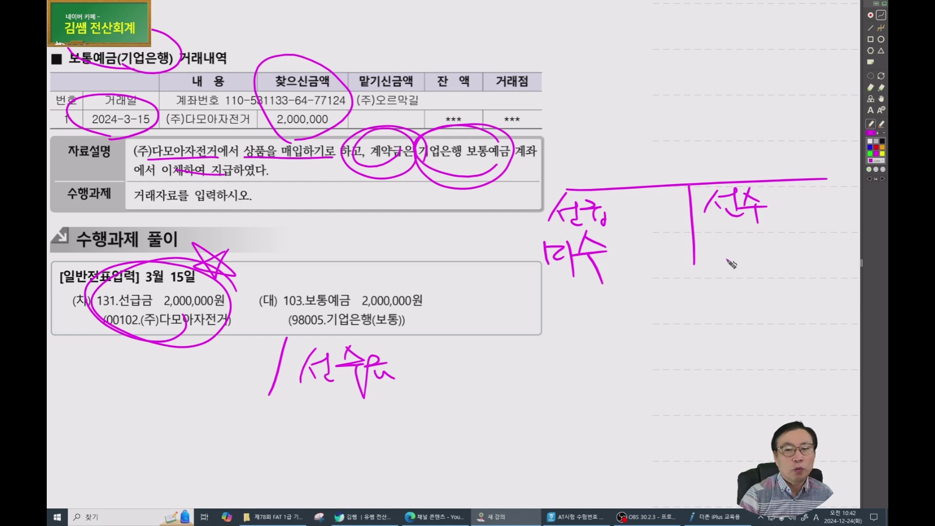
mouse_move(711, 246)
left_mouse_down()
mouse_move(710, 265)
mouse_move(754, 271)
left_mouse_up()
mouse_move(757, 238)
left_mouse_down()
mouse_move(761, 260)
mouse_move(774, 255)
left_mouse_up()
mouse_move(759, 259)
left_mouse_down()
mouse_move(782, 257)
mouse_move(771, 273)
left_mouse_up()
left_click_drag(770, 263, 785, 271)
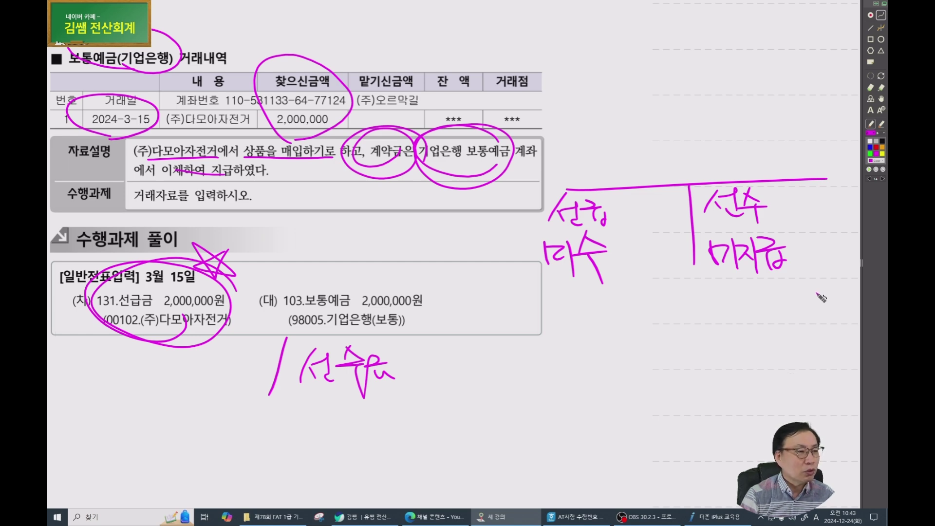
Circle the 131.선급금 2,000,000 line and the 선수금 note, then return to Smart A.
mouse_move(194, 348)
left_mouse_down()
mouse_move(114, 282)
mouse_move(216, 347)
left_mouse_up()
mouse_move(389, 403)
left_mouse_down()
mouse_move(326, 346)
mouse_move(428, 401)
left_mouse_up()
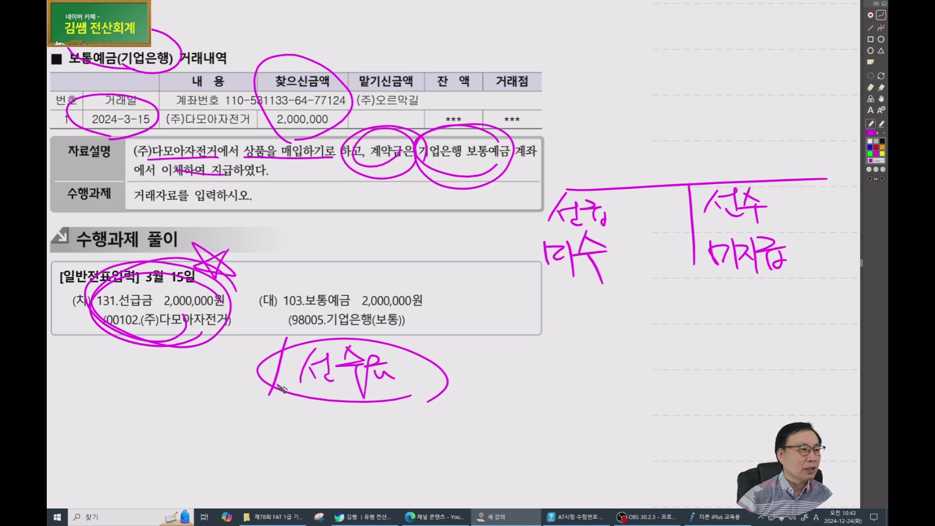
left_click(701, 517)
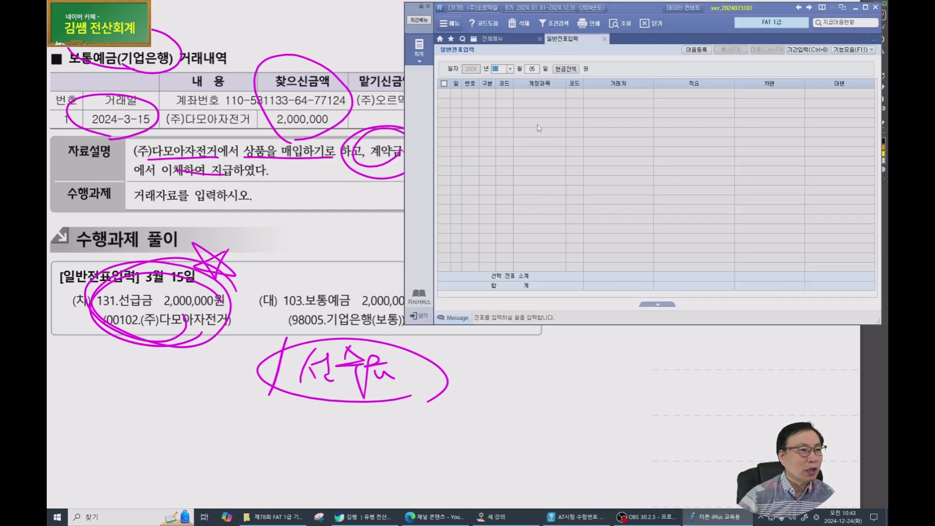
Start a March 15 voucher crediting 103 보통예금, partner 기업은행(보통), 2,000,000.
type("03")
key("Return")
type("15")
key("Return")
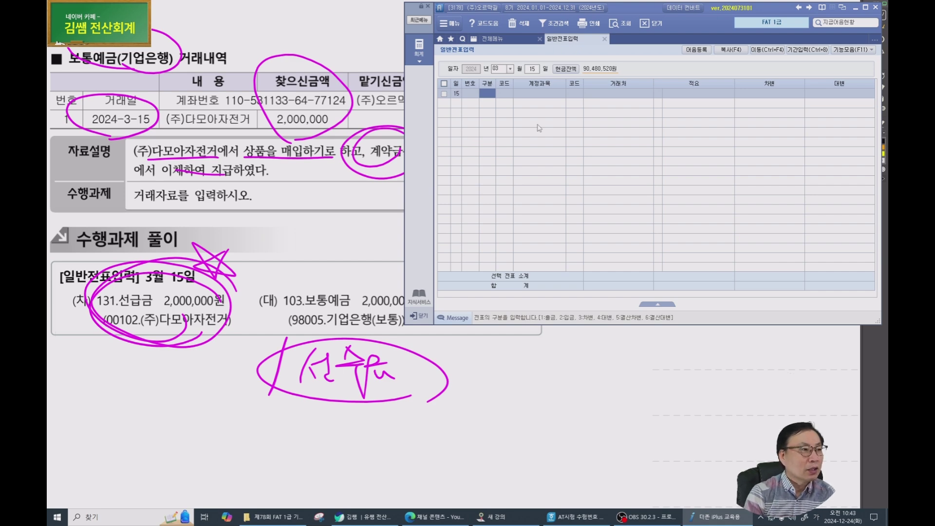
type("4")
key("Return")
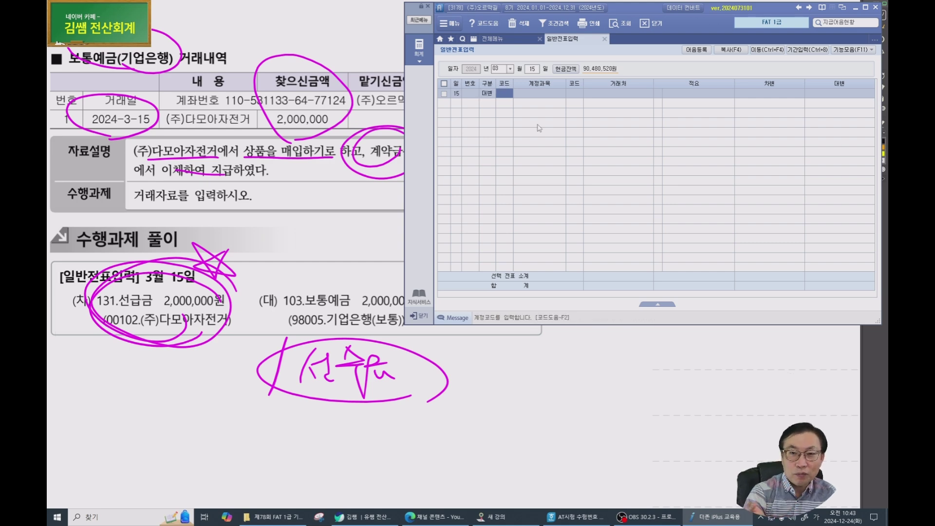
type("103")
key("Return")
type("기업")
key("Return")
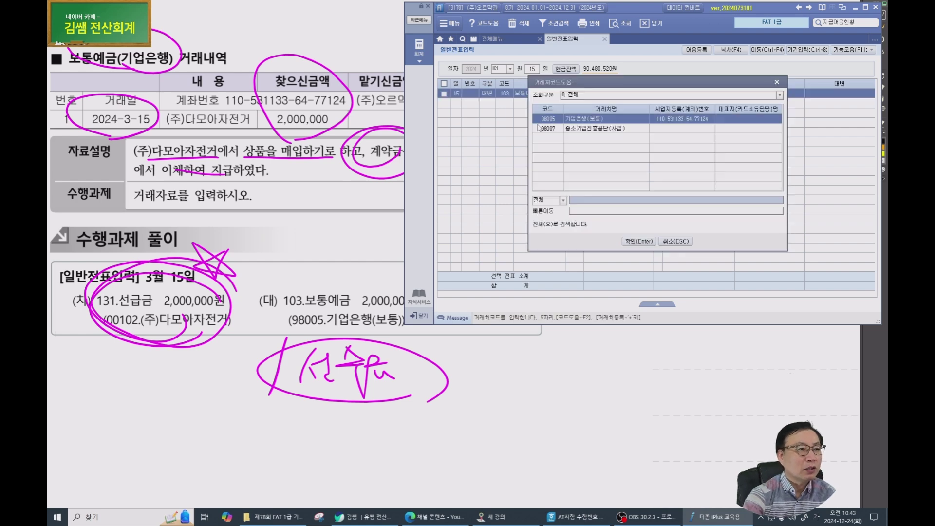
key("Return")
key("Return")
type("2000000")
Add the debit line 131 선급금 for partner (주)다모아자전거.
key("Return")
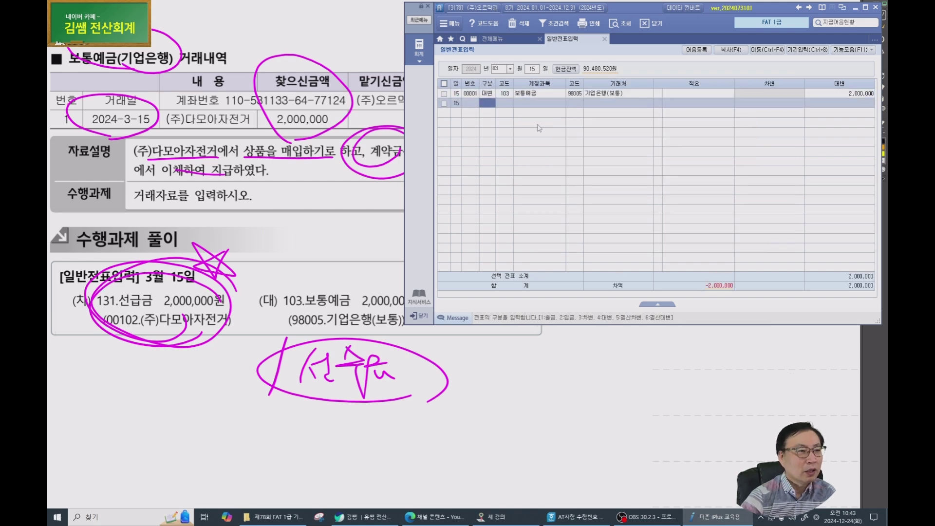
type("131")
key("Return")
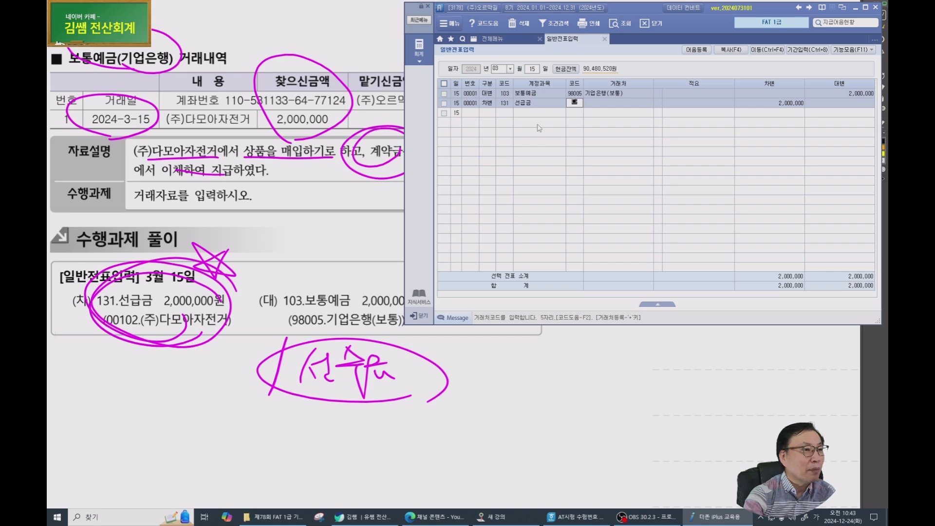
type("다모")
key("Return")
key("Return")
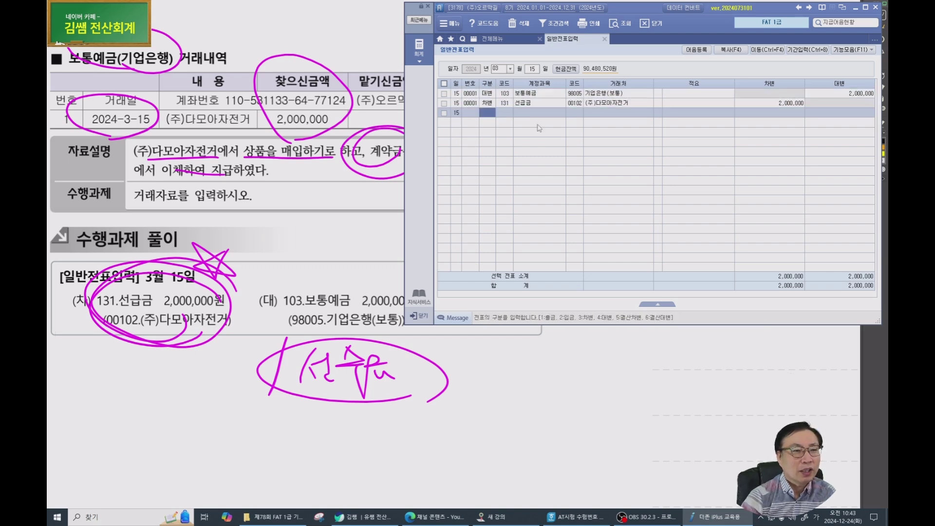
Bring up the March 20 problem and circle its 신한은행 heading, date and 20,000 amount.
left_click(192, 233)
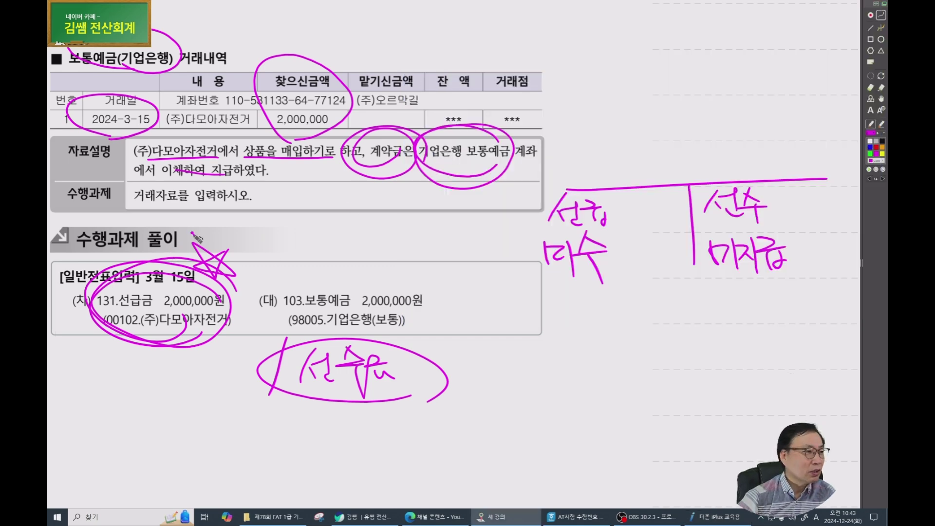
scroll(194, 235, "down", 4)
scroll(194, 238, "down", 10)
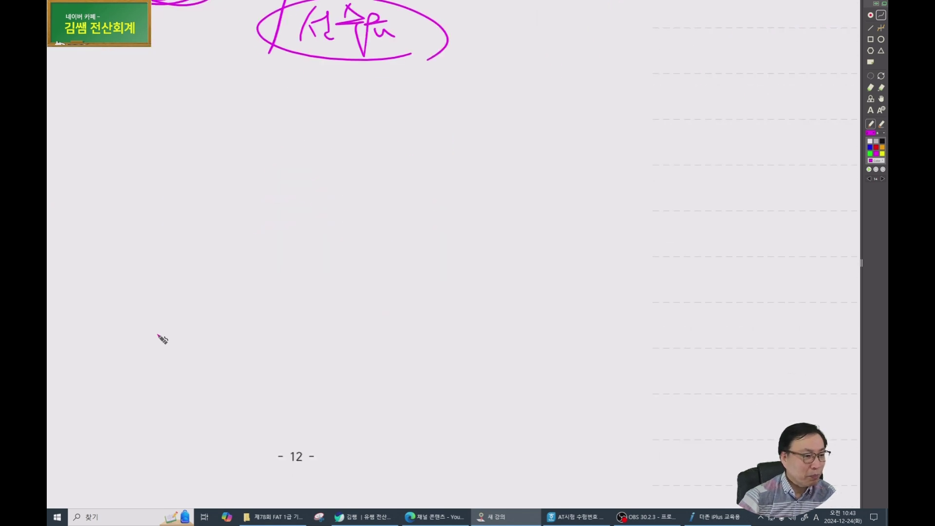
scroll(161, 337, "down", 1)
scroll(215, 306, "down", 3)
left_click_drag(437, 332, 323, 301)
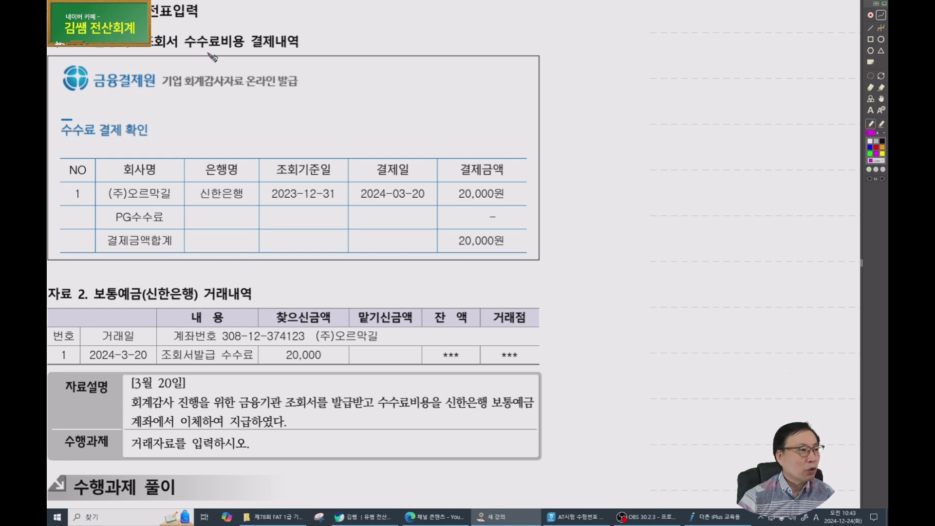
scroll(225, 77, "down", 2)
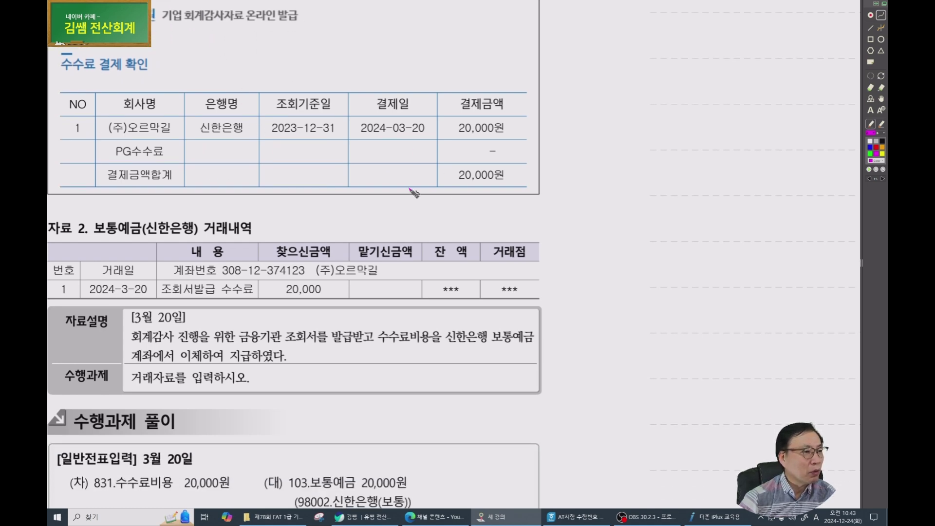
mouse_move(168, 250)
left_mouse_down()
mouse_move(120, 201)
mouse_move(185, 232)
left_mouse_up()
mouse_move(140, 308)
left_mouse_down()
mouse_move(105, 266)
mouse_move(151, 288)
left_mouse_up()
mouse_move(339, 300)
left_mouse_down()
mouse_move(253, 292)
mouse_move(363, 278)
left_mouse_up()
Mark the description's 회계감사, 수수료비용, 신한은행 보통예금 and 이체하여 지급 phrases.
left_click_drag(117, 341, 197, 340)
left_click_drag(273, 343, 440, 344)
left_click_drag(375, 347, 433, 350)
mouse_move(531, 346)
left_mouse_down()
mouse_move(448, 348)
mouse_move(545, 350)
left_mouse_up()
left_click_drag(202, 362, 224, 362)
left_click_drag(229, 362, 250, 362)
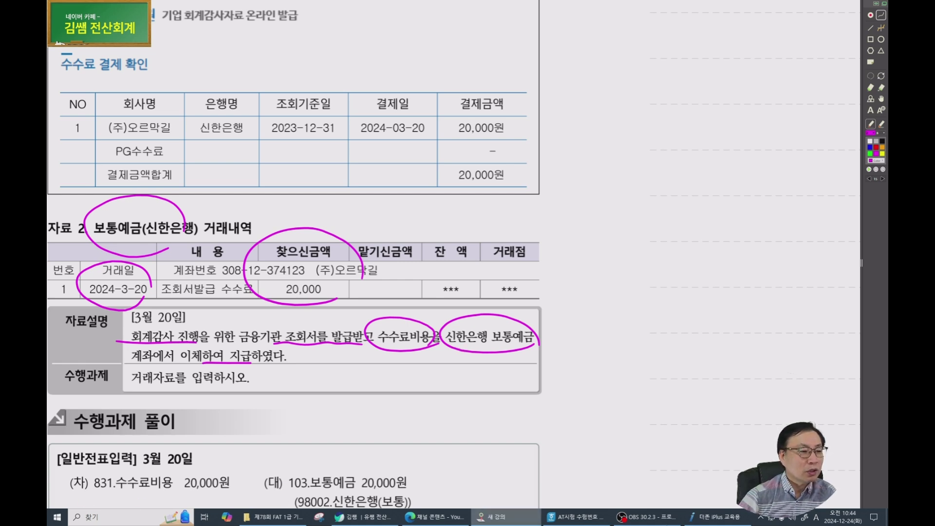
left_click(715, 517)
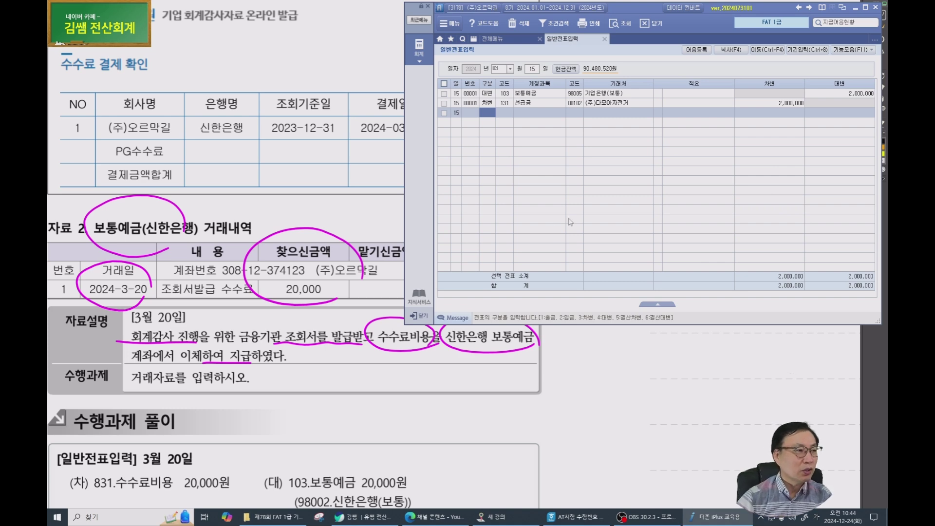
Enter a March 20 credit line: 103 보통예금, partner 신한은행(보통), 20,000.
key("Escape")
type("20")
key("Return")
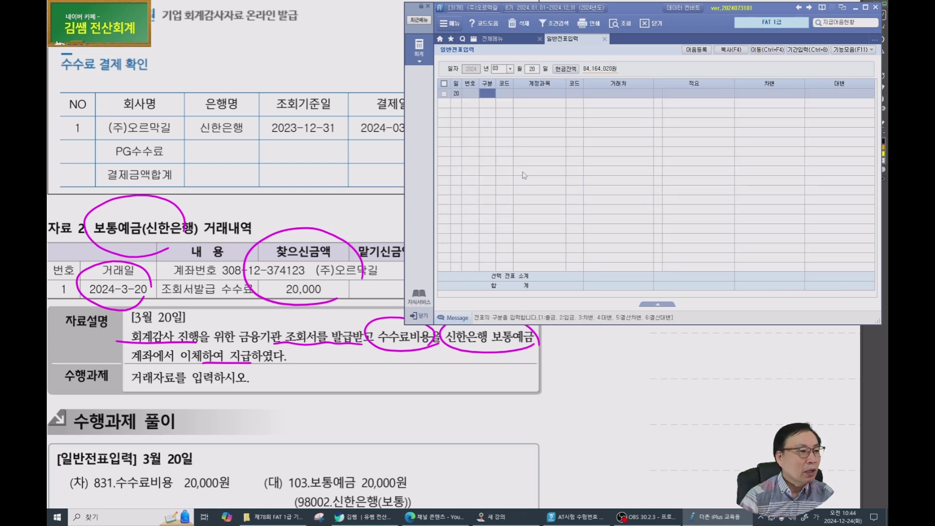
type("4")
key("Return")
type("103")
key("Return")
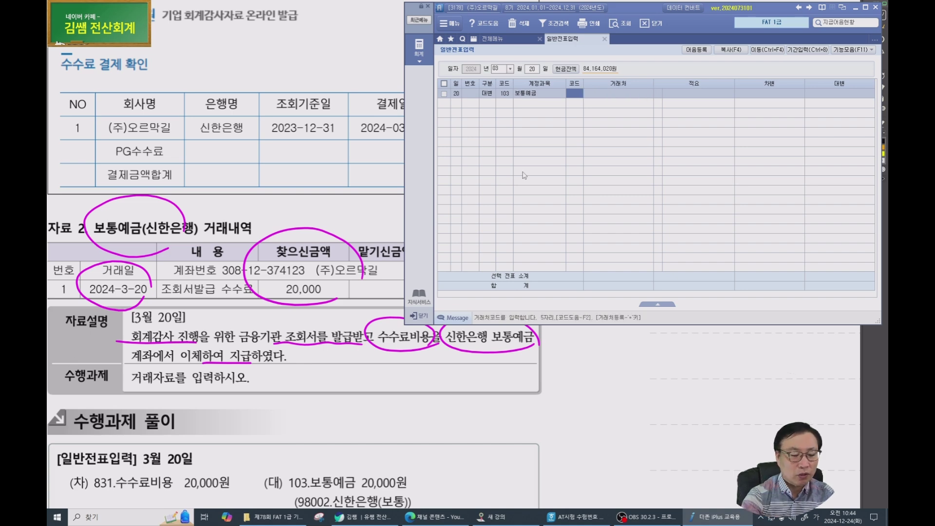
key("F2")
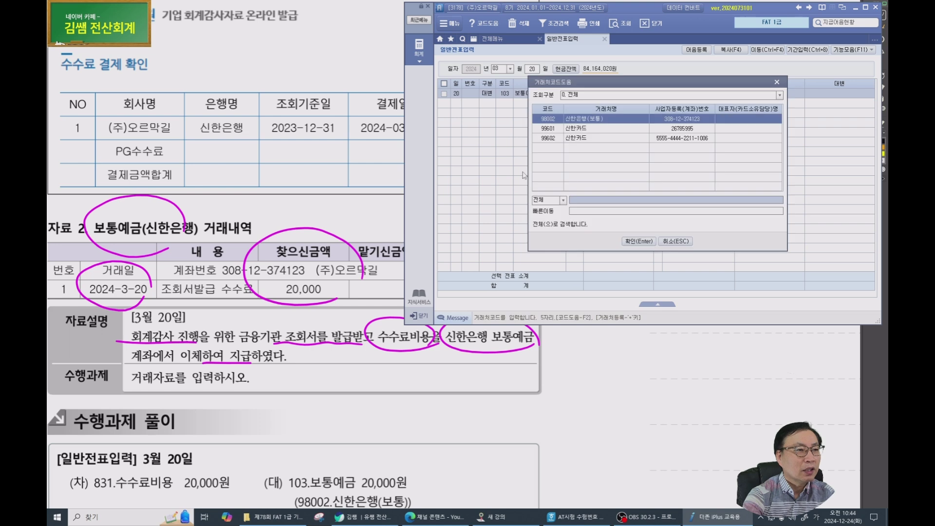
key("Up")
key("Return")
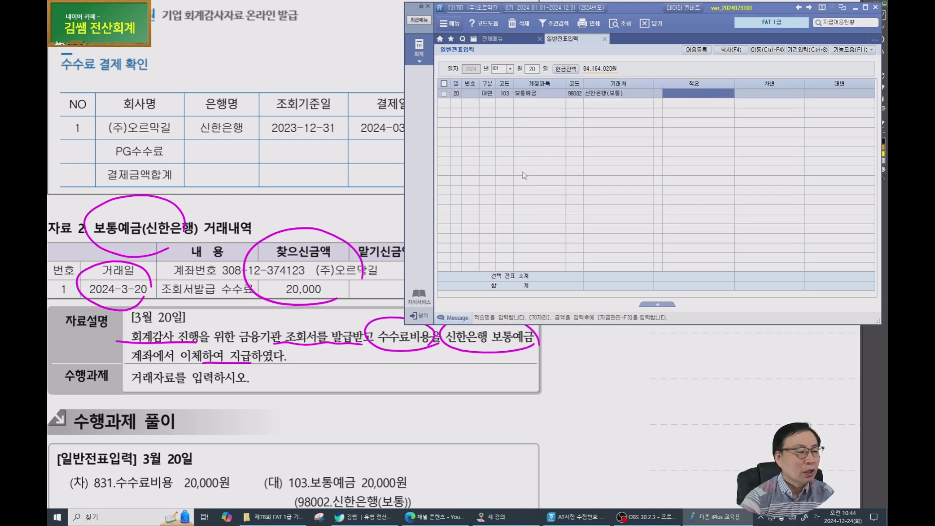
key("Return")
type("20000")
key("Return")
Add the debit line with account 831 수수료비용, found by searching 수수.
type("3")
key("Return")
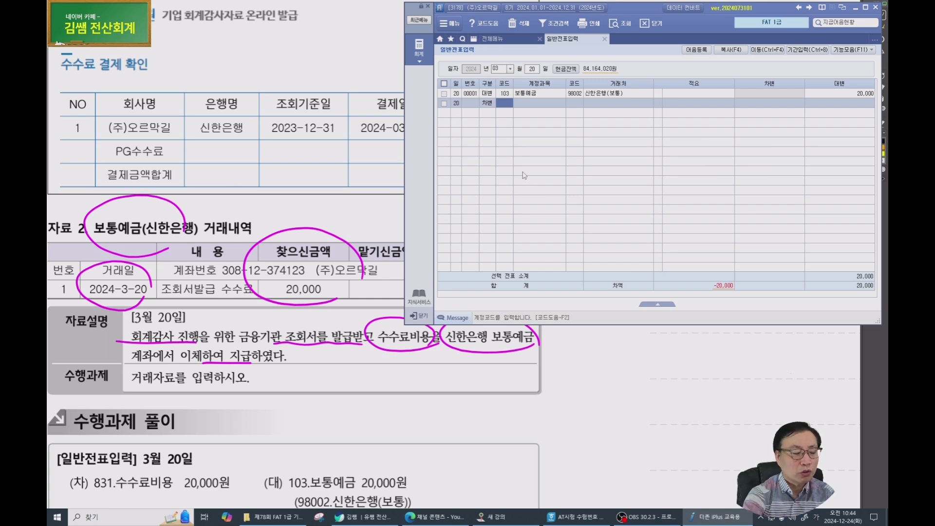
type("수수")
key("Return")
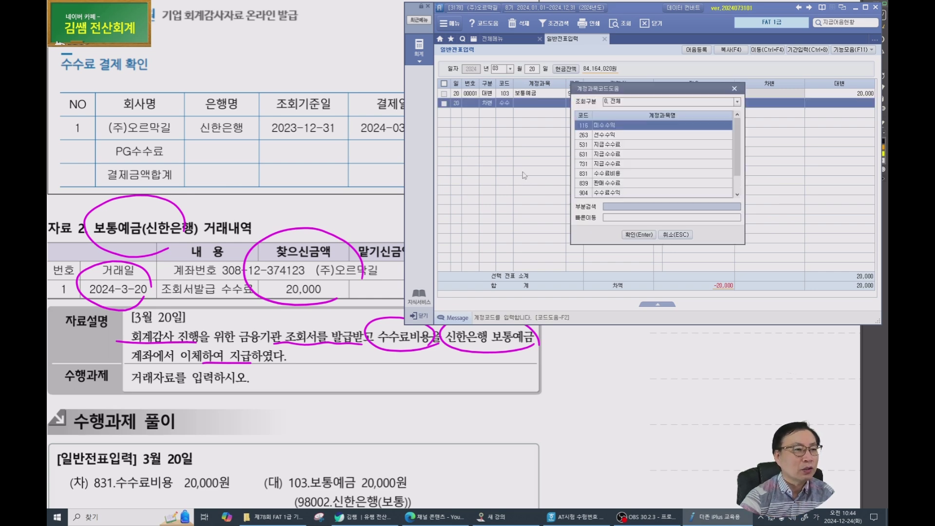
key("Down")
key("Down")
key("Down")
key("Down")
key("Down")
key("Down")
key("Up")
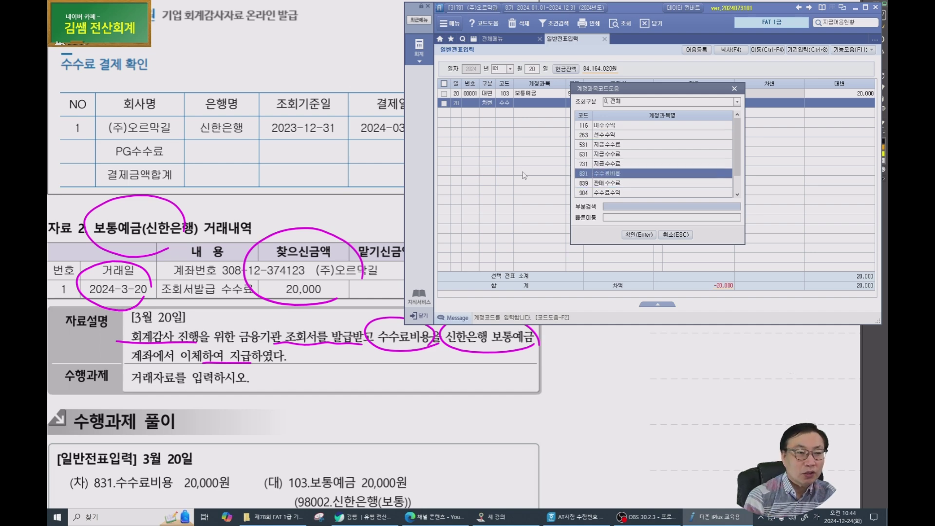
key("Return")
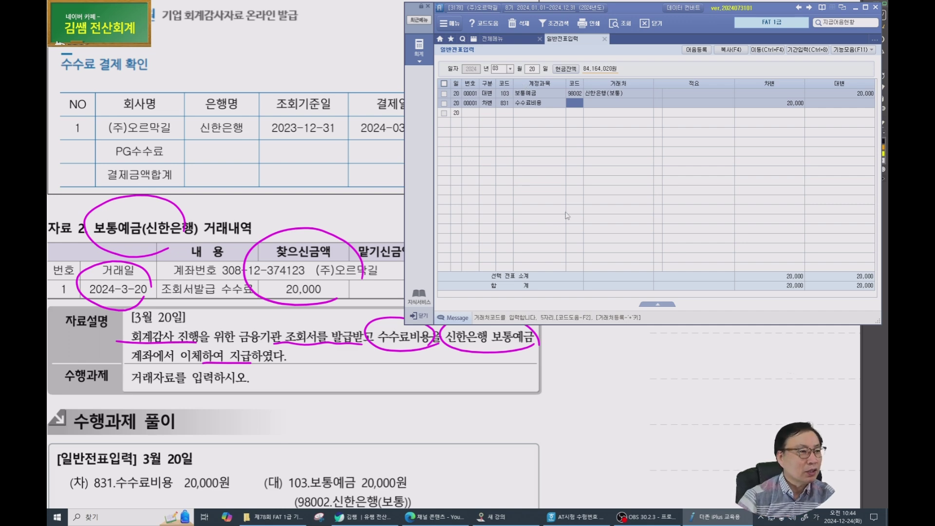
scroll(259, 286, "down", 3)
Bring up the April 18 problem and mark the 우리은행 heading, date and 4,000,000 deposit.
left_click(237, 250)
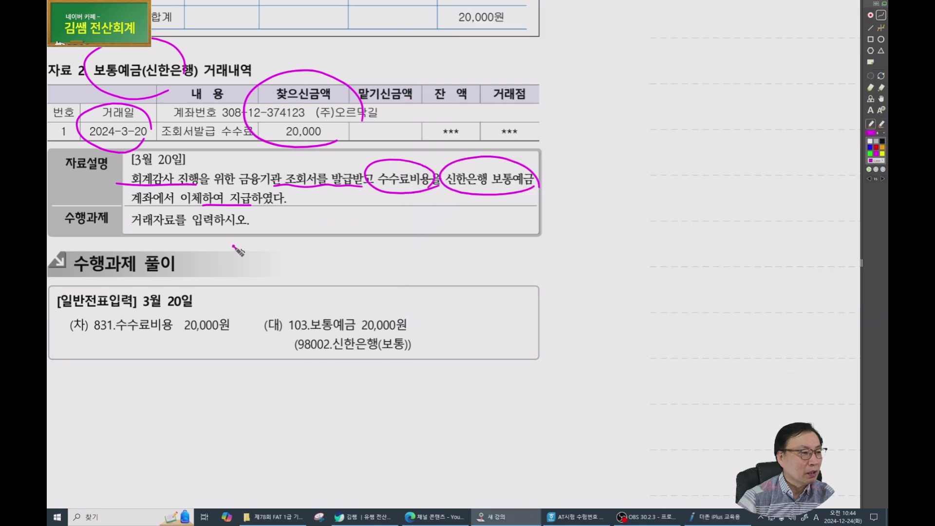
scroll(239, 251, "down", 2)
scroll(234, 245, "down", 5)
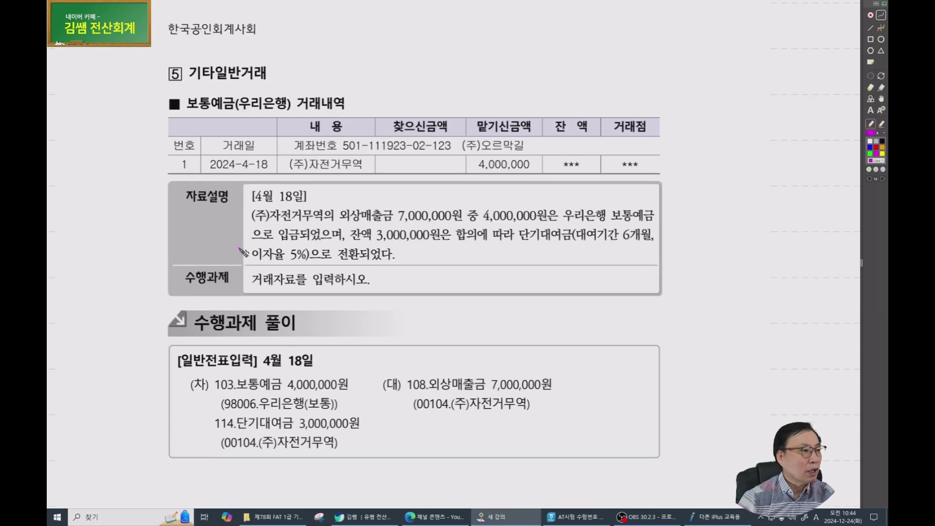
left_click_drag(430, 283, 348, 266)
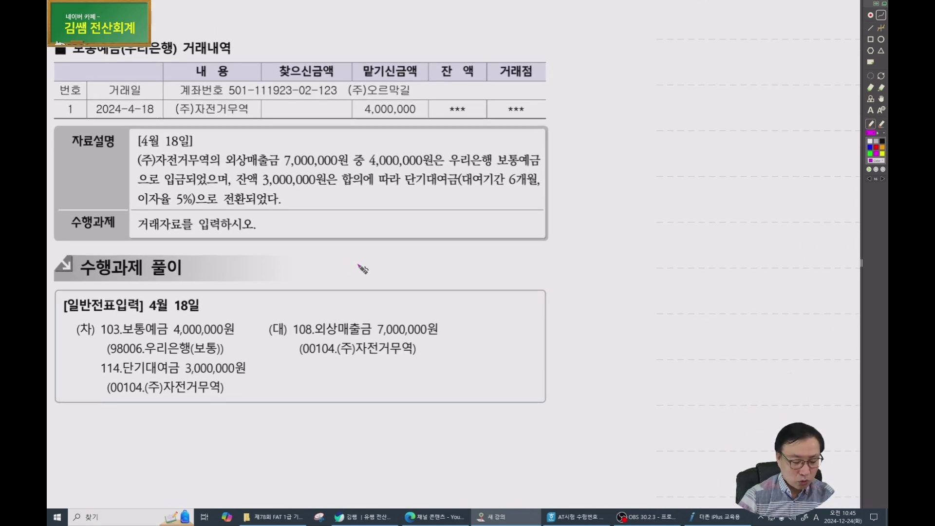
left_click_drag(166, 54, 70, 45)
mouse_move(146, 119)
left_mouse_down()
mouse_move(71, 111)
mouse_move(155, 116)
left_mouse_up()
mouse_move(390, 145)
left_mouse_down()
mouse_move(458, 108)
mouse_move(383, 144)
mouse_move(392, 142)
left_mouse_up()
mouse_move(409, 43)
left_mouse_down()
mouse_move(397, 55)
mouse_move(421, 57)
left_mouse_up()
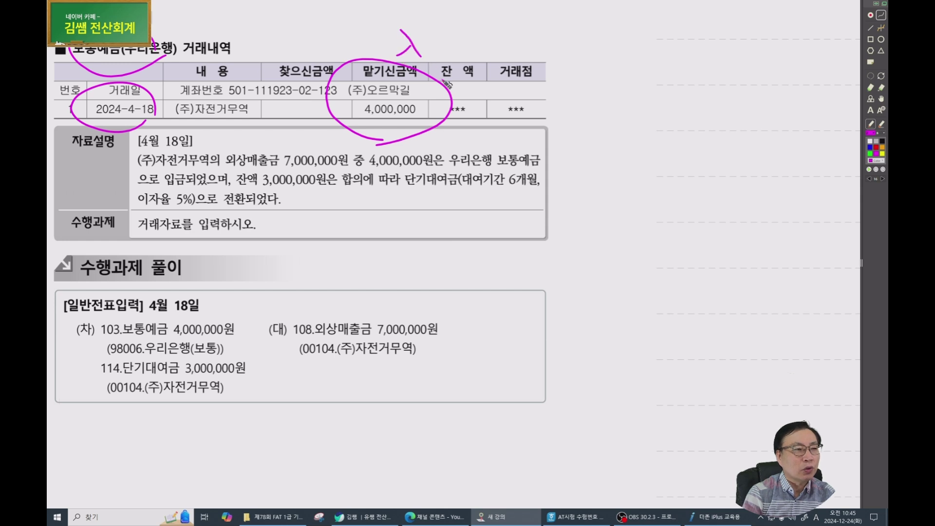
mouse_move(306, 26)
left_mouse_down()
mouse_move(307, 51)
mouse_move(318, 56)
left_mouse_up()
Underline the description's 외상매출금, 4,000,000 deposit, 3,000,000 단기대여금 and 이자율 phrases.
mouse_move(122, 170)
left_mouse_down()
mouse_move(279, 172)
mouse_move(271, 151)
mouse_move(280, 173)
left_mouse_up()
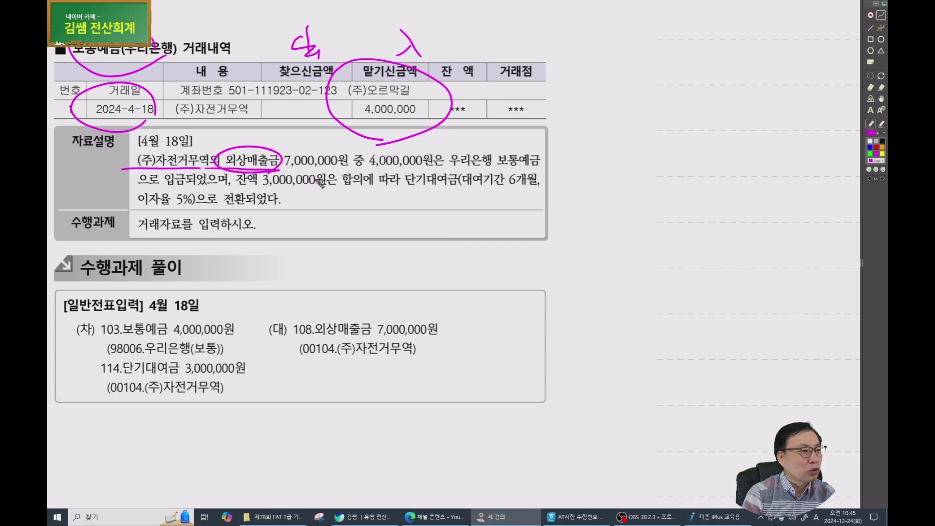
left_click_drag(369, 168, 443, 168)
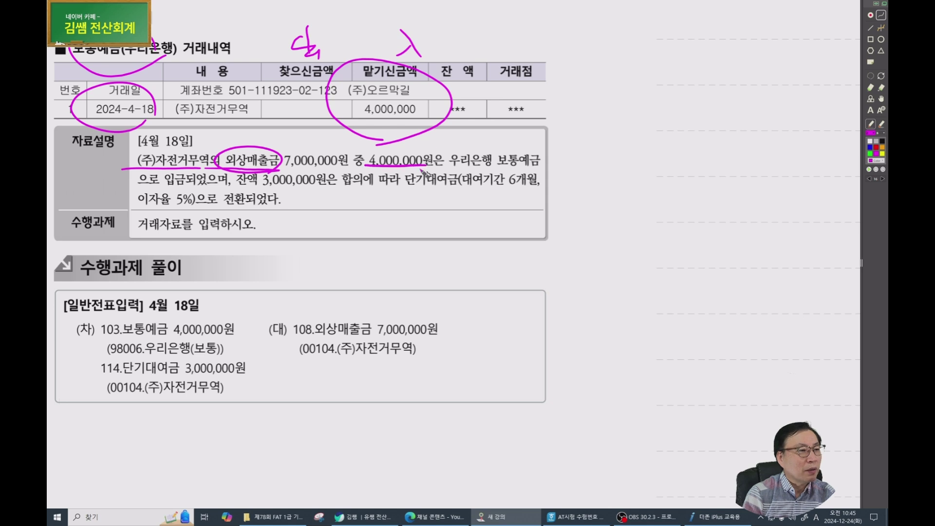
left_click_drag(499, 171, 538, 157)
left_click_drag(162, 185, 185, 189)
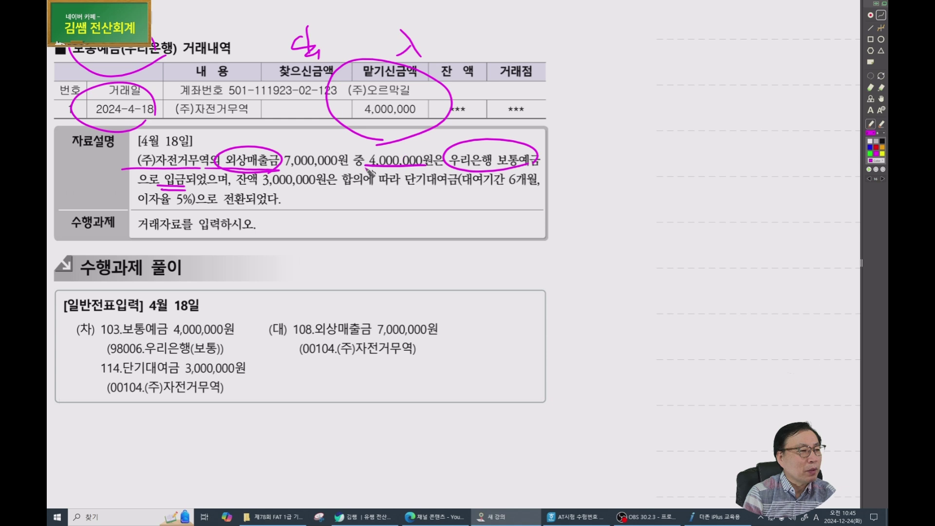
left_click_drag(255, 185, 336, 185)
left_click_drag(400, 193, 538, 191)
mouse_move(144, 209)
left_mouse_down()
mouse_move(211, 209)
mouse_move(254, 197)
left_mouse_up()
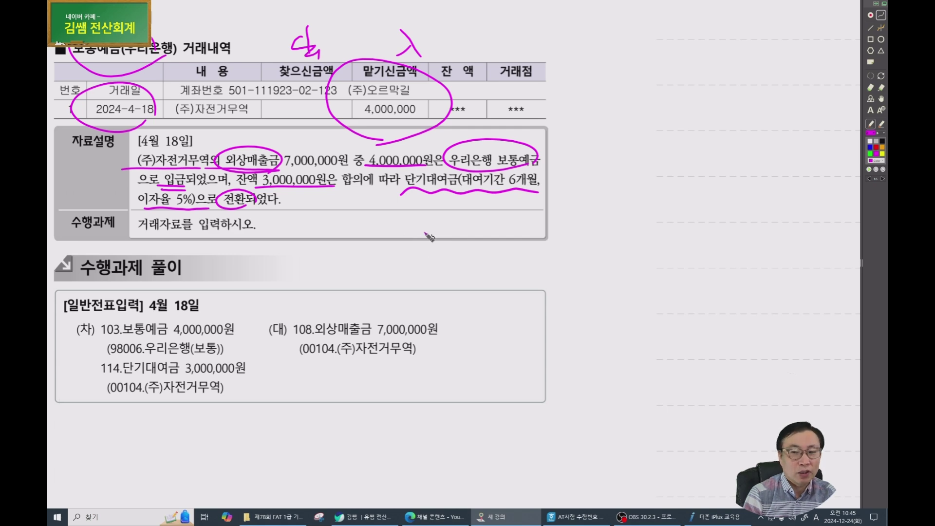
Circle the 5% rate, arrow to 108.외상매출금, and tick the 보통예금 and 단기대여금 lines.
mouse_move(275, 142)
left_mouse_down()
mouse_move(281, 149)
mouse_move(271, 149)
left_mouse_up()
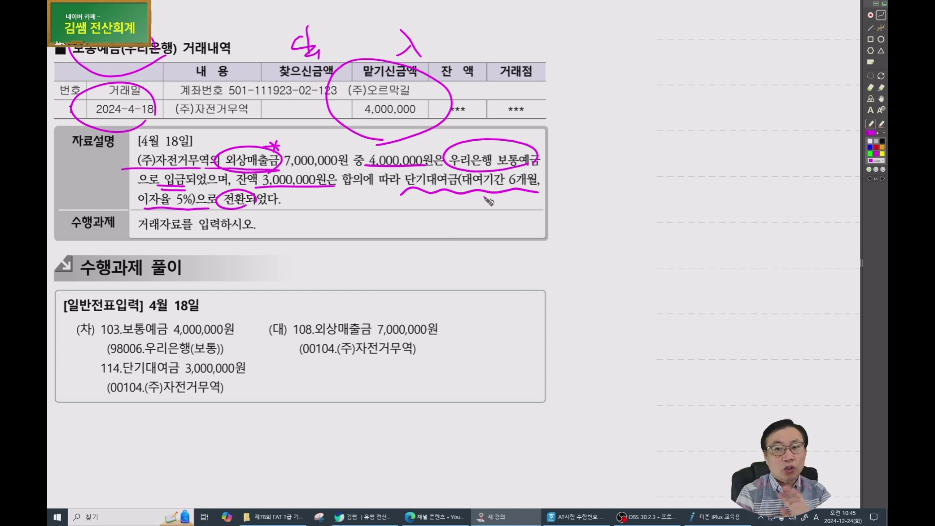
left_click_drag(193, 190, 180, 211)
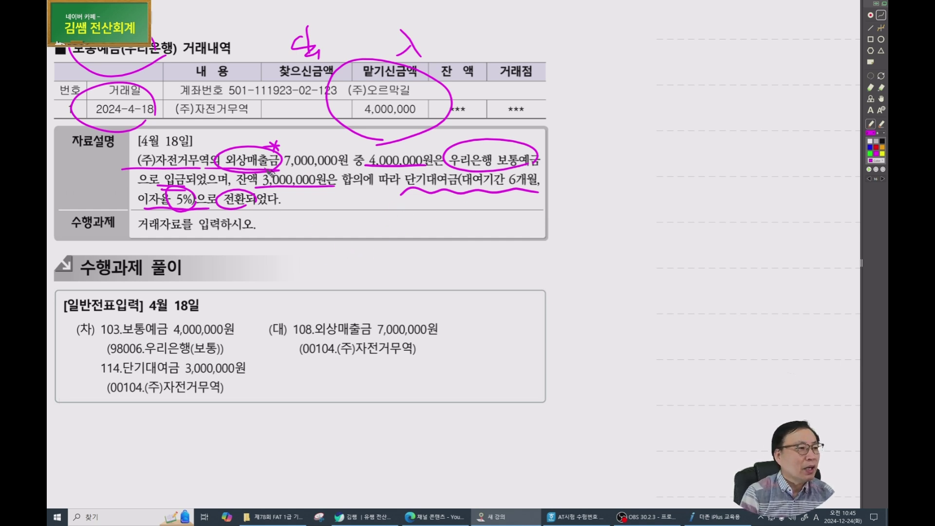
mouse_move(239, 179)
left_mouse_down()
mouse_move(358, 302)
mouse_move(343, 313)
mouse_move(325, 301)
left_mouse_up()
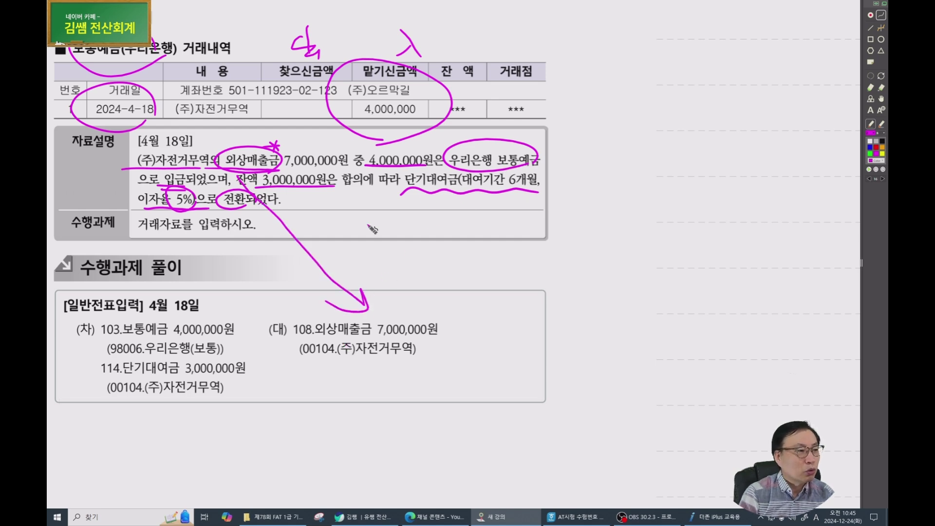
left_click_drag(72, 314, 103, 323)
mouse_move(60, 356)
left_mouse_down()
mouse_move(71, 365)
mouse_move(104, 358)
left_mouse_up()
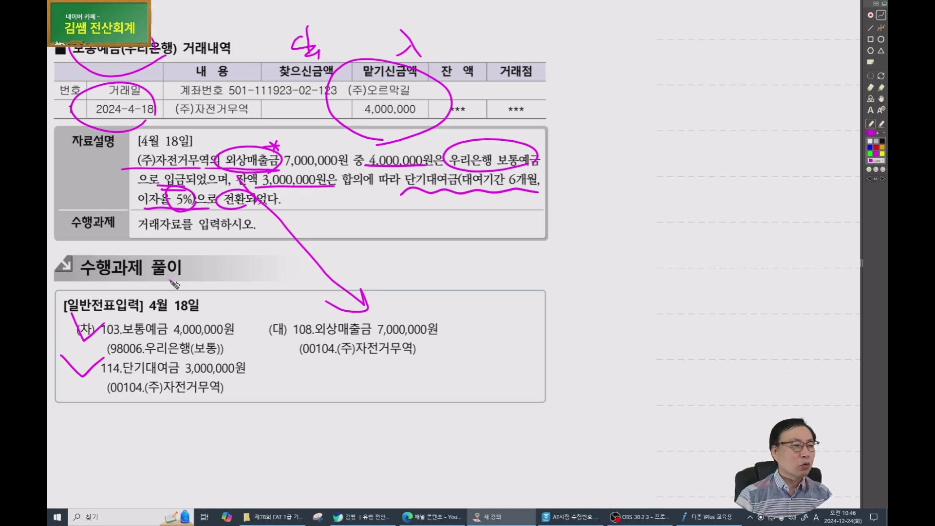
Date the voucher 04-18 and credit 108 외상매출금 7,000,000 to (주)자전거무역.
left_click(709, 517)
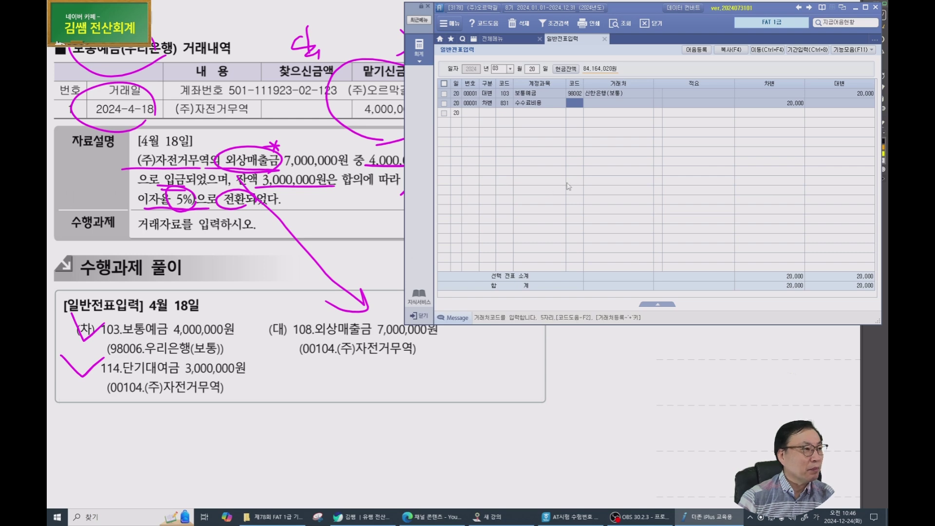
key("Escape")
key("Escape")
type("0418")
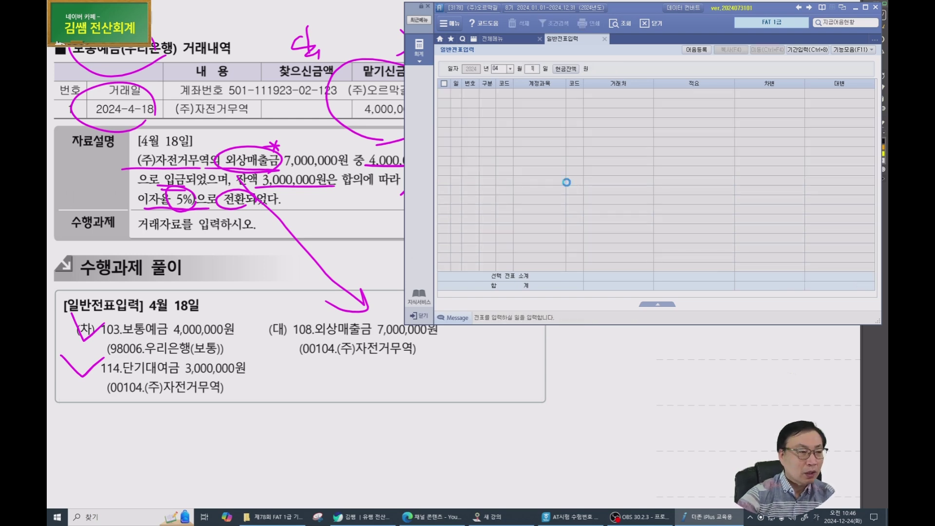
key("Return")
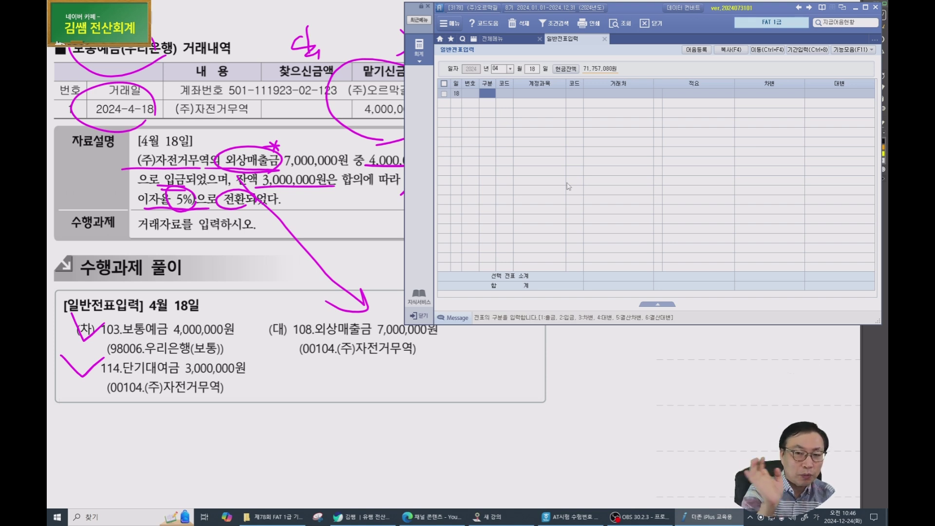
type("4")
key("Return")
type("108")
key("Return")
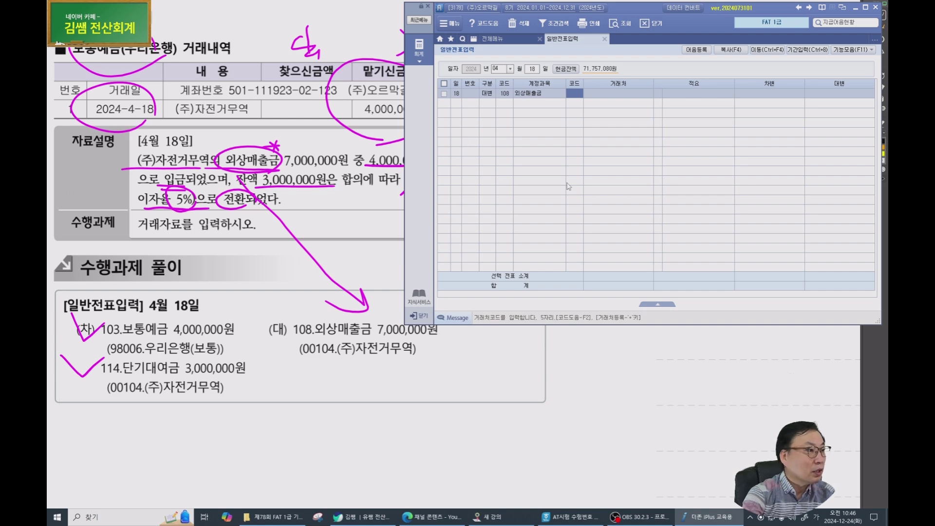
key("F2")
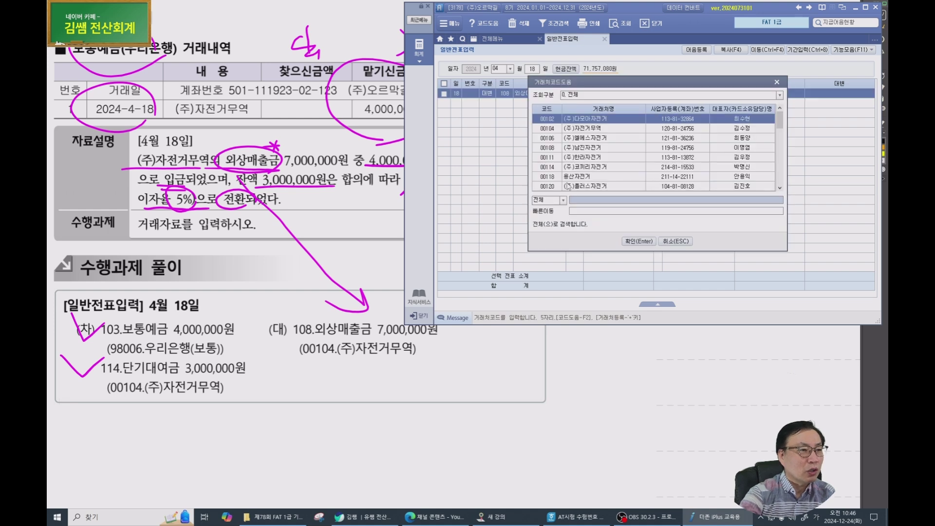
key("Down")
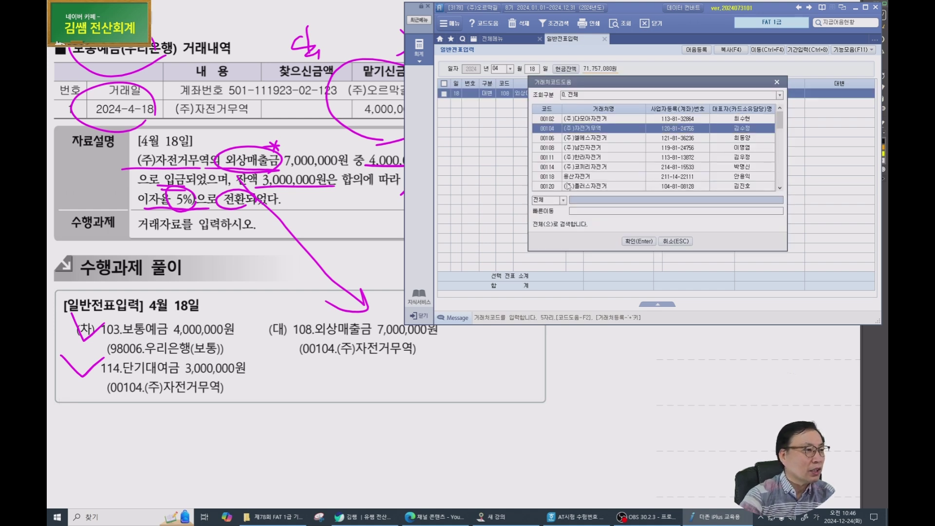
key("Return")
key("Return")
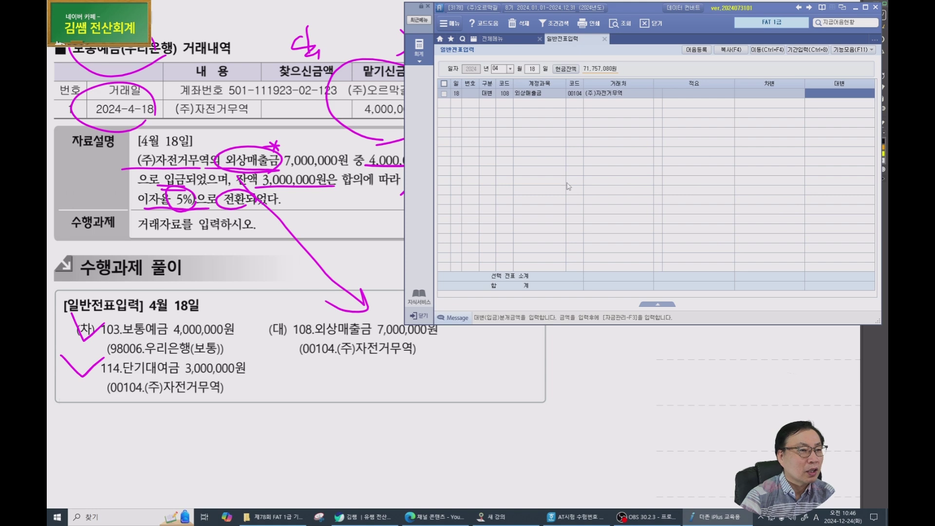
type("7000000")
Add a debit line for 103 보통예금 with partner 우리은행(보통), 4,000,000.
key("Return")
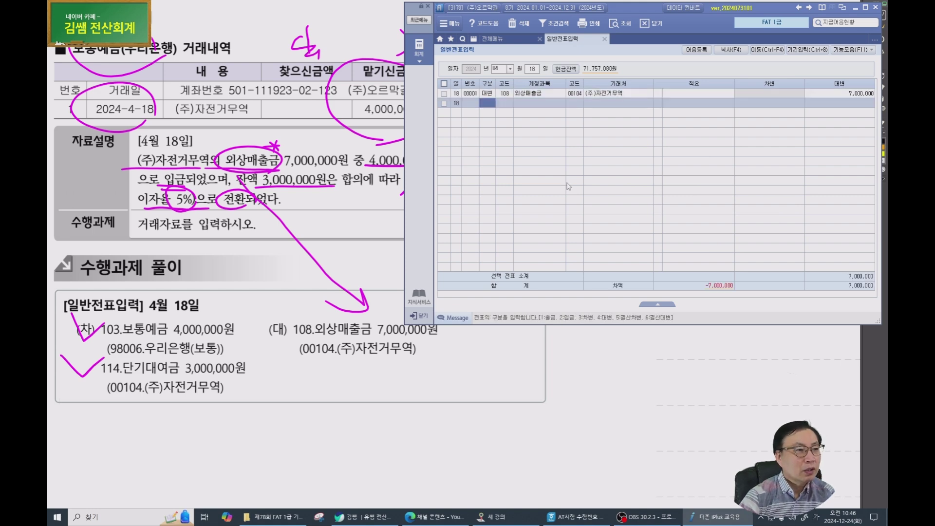
type("3")
key("Return")
type("103")
key("Return")
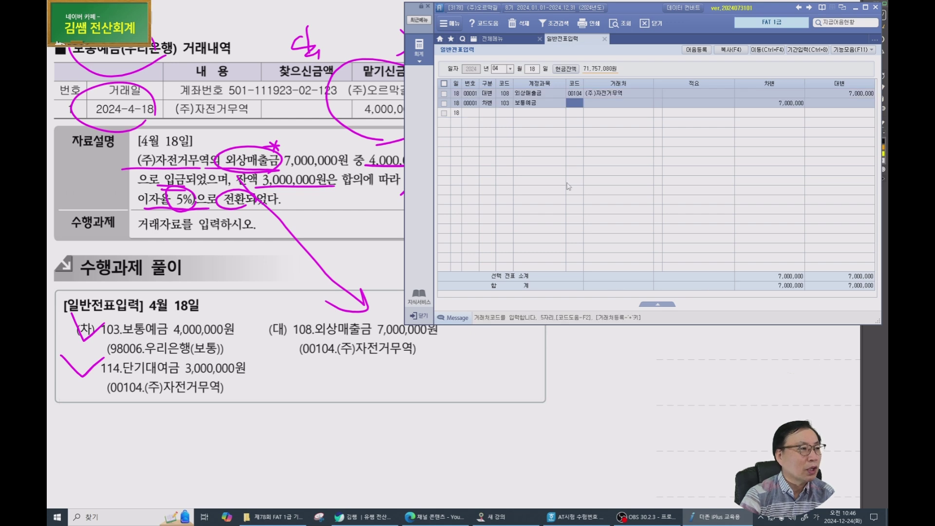
type("우리")
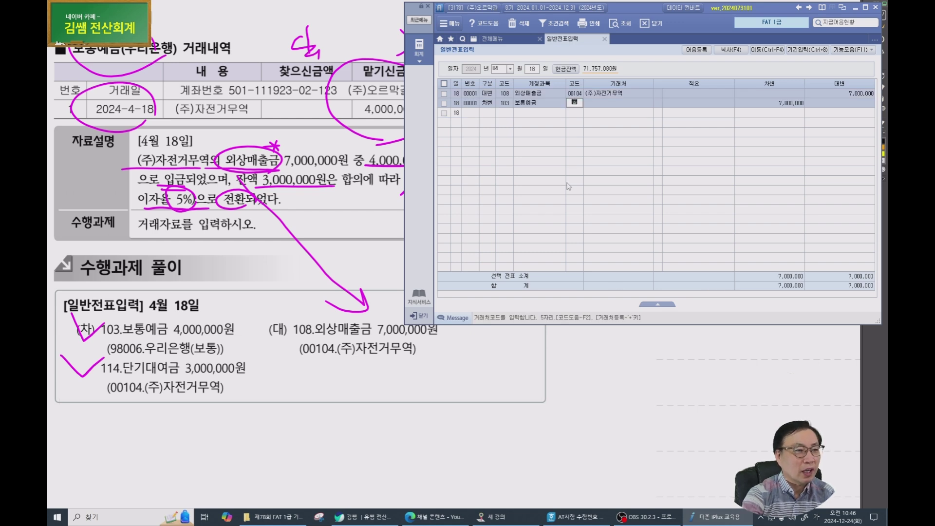
key("Return")
key("Down")
key("Return")
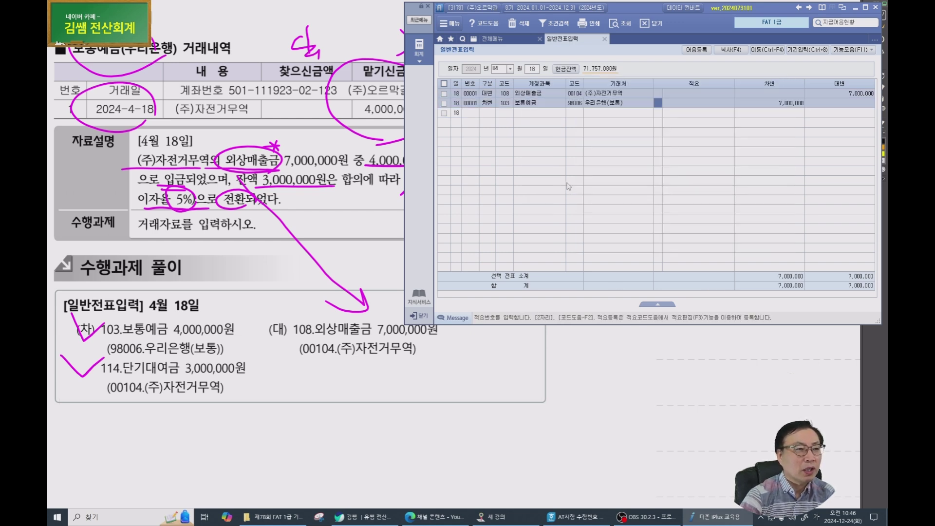
key("Return")
type("4000000")
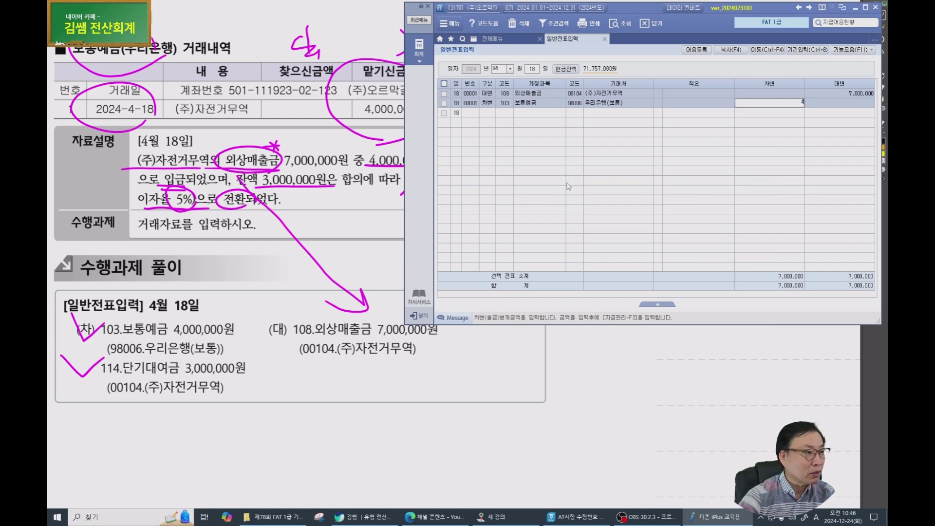
key("Return")
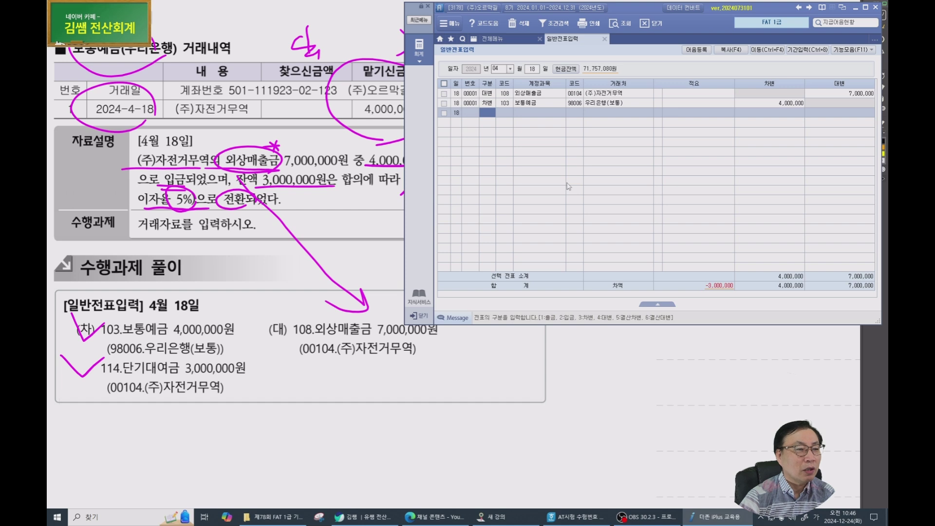
Add a third debit line for 114 단기대여금 with partner 00104 (주)자전거무역.
type("3")
key("Return")
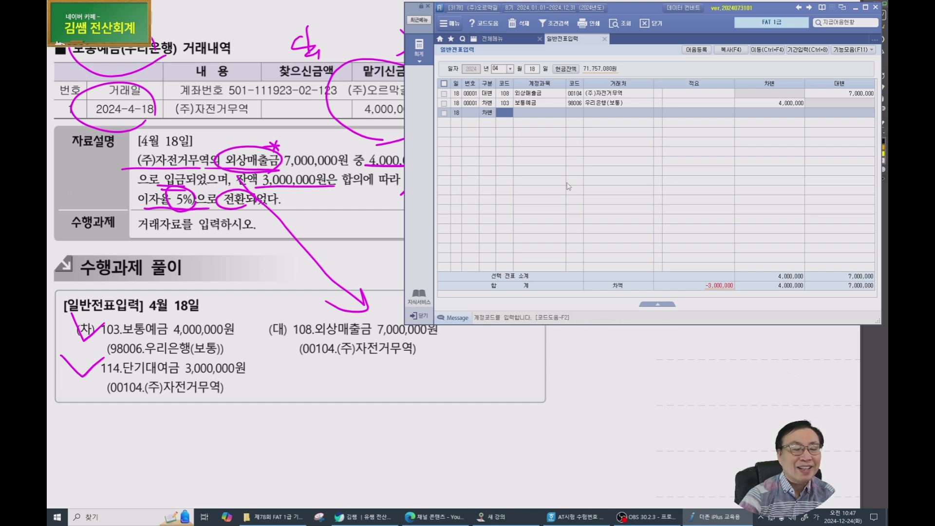
type("대여")
key("Return")
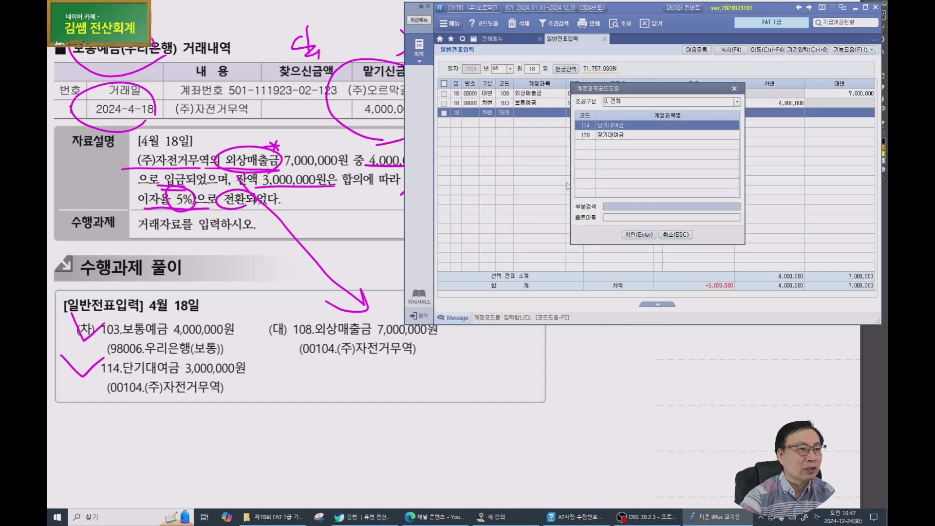
key("Return")
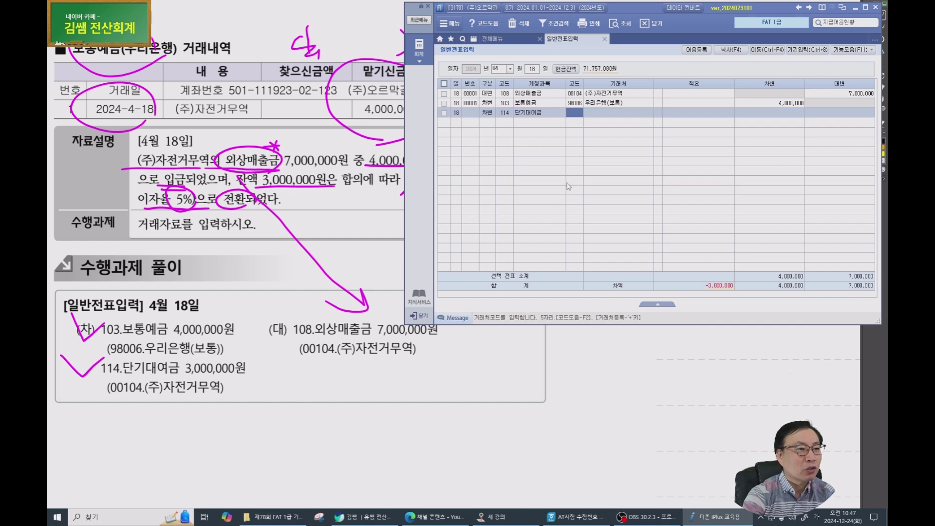
type("104")
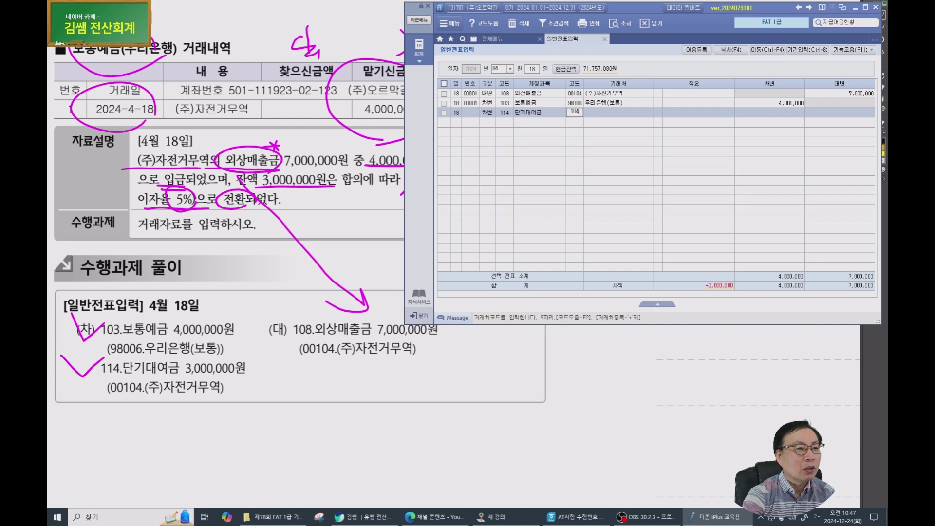
key("Return")
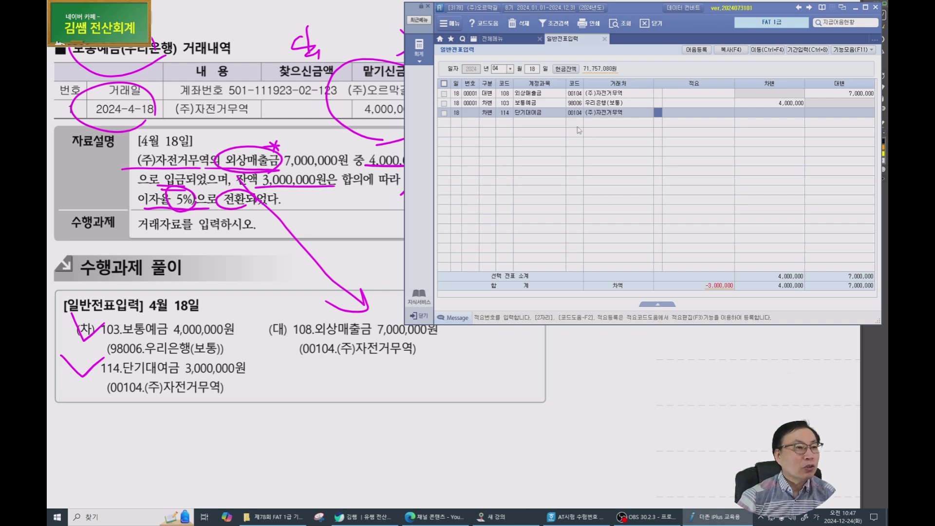
Double-check the voucher's customer codes, then scroll the exam booklet to the next problem.
left_click(580, 116)
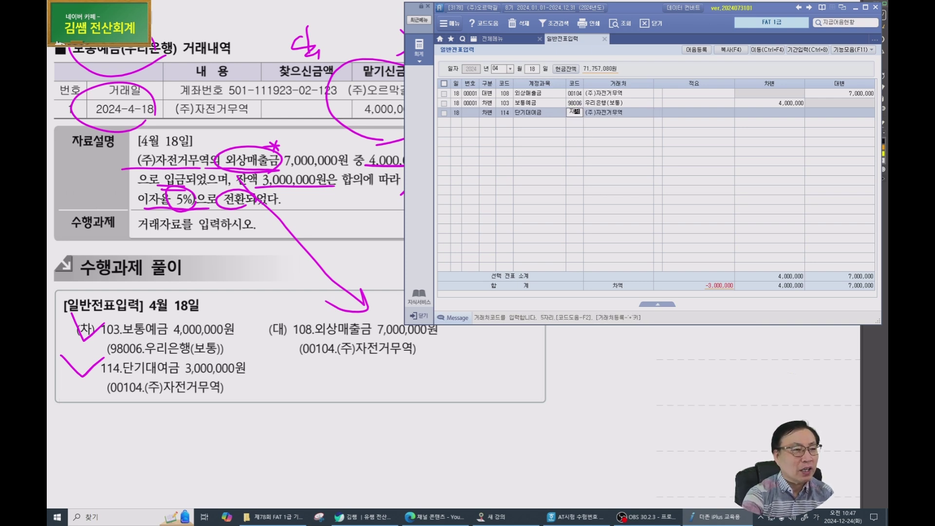
key("F2")
key("Escape")
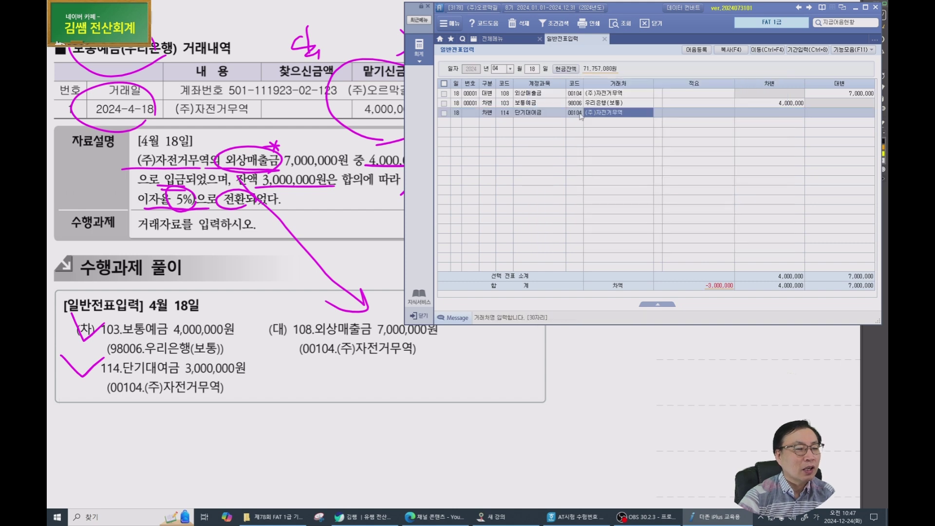
left_click(577, 93)
left_click(581, 113)
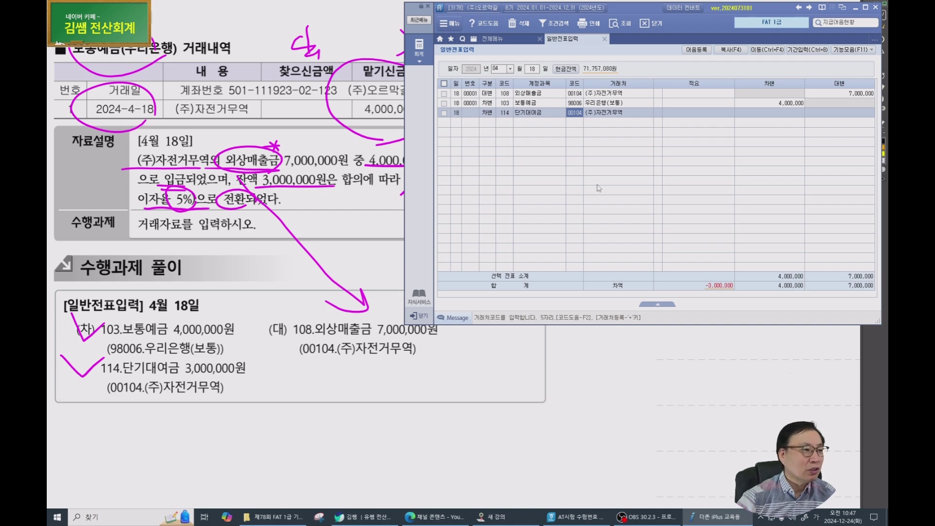
left_click(298, 337)
scroll(293, 335, "down", 10)
scroll(302, 331, "down", 3)
Annotate the 거래명세서 heading, buyer, 산악자전거 item row and amounts in the booklet.
left_click_drag(504, 354, 400, 336)
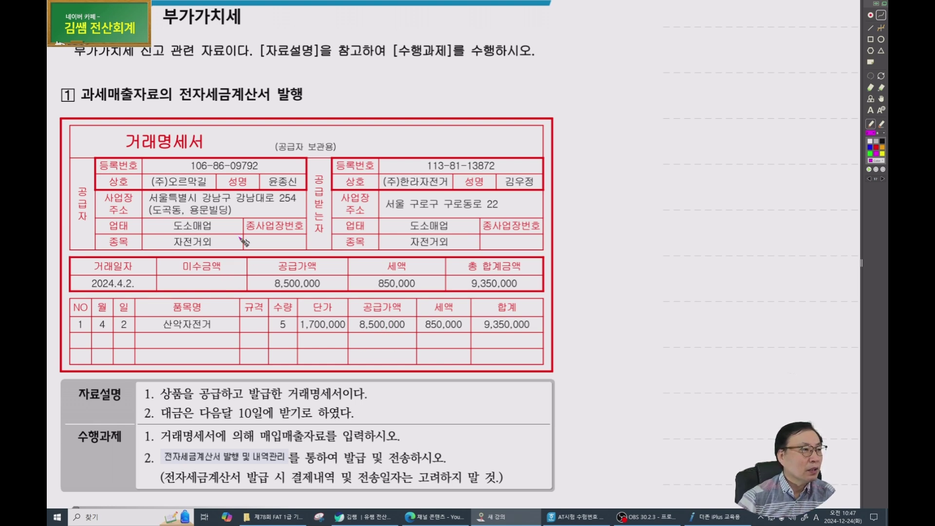
scroll(243, 241, "down", 3)
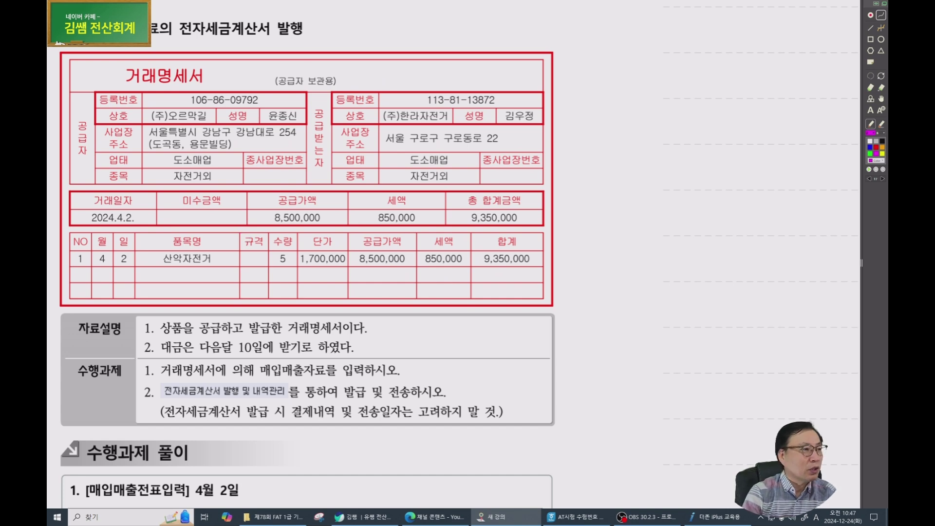
left_click_drag(80, 48, 115, 47)
left_click_drag(183, 44, 277, 40)
mouse_move(195, 83)
left_mouse_down()
mouse_move(197, 59)
mouse_move(214, 75)
left_mouse_up()
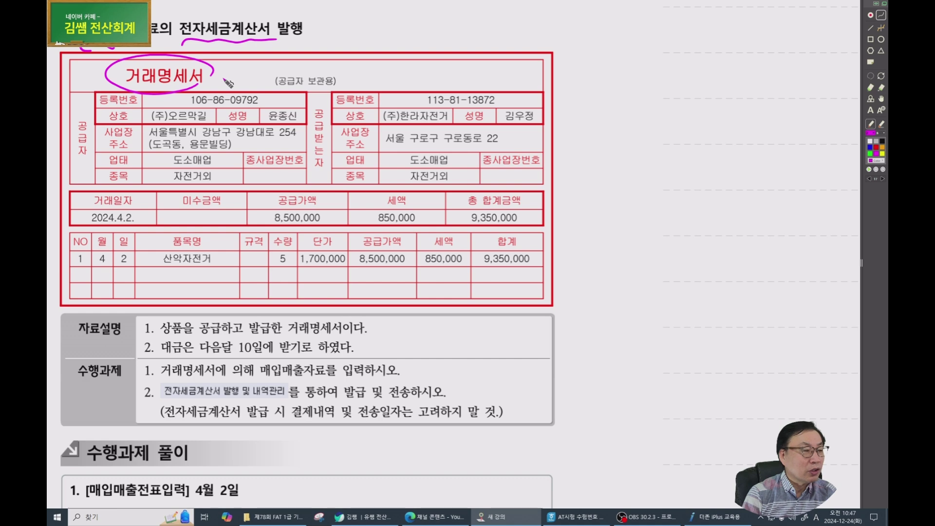
mouse_move(233, 37)
left_mouse_down()
mouse_move(213, 72)
mouse_move(236, 39)
mouse_move(166, 34)
mouse_move(249, 41)
left_mouse_up()
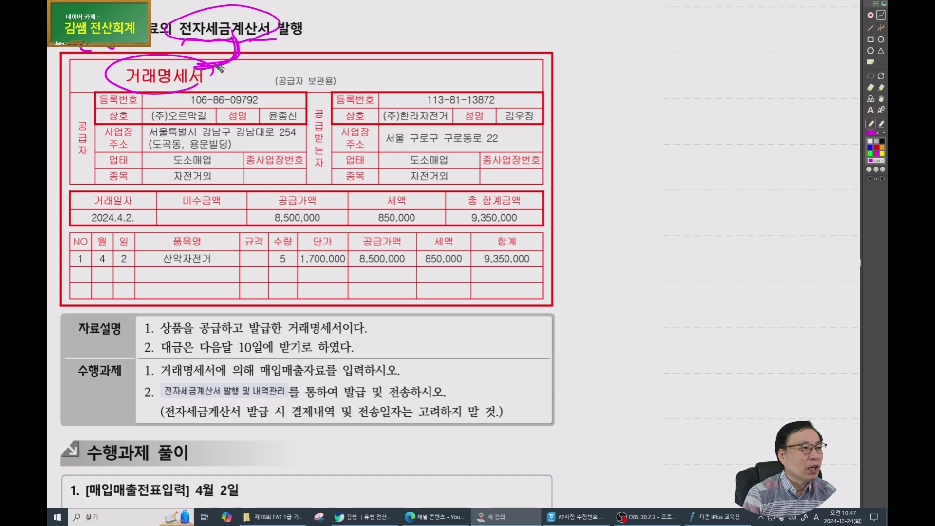
mouse_move(206, 103)
left_mouse_down()
mouse_move(389, 104)
mouse_move(398, 113)
left_mouse_up()
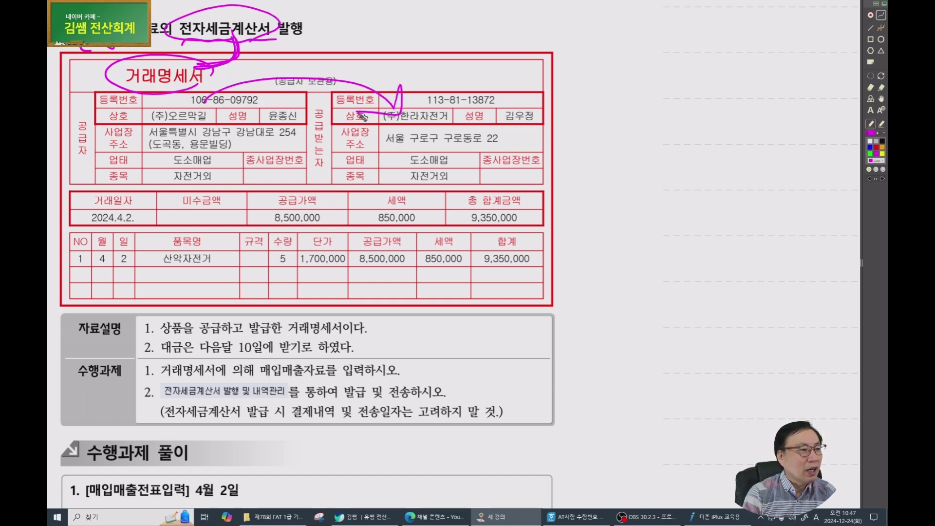
mouse_move(203, 288)
left_mouse_down()
mouse_move(174, 239)
mouse_move(205, 274)
left_mouse_up()
left_click_drag(126, 276, 136, 251)
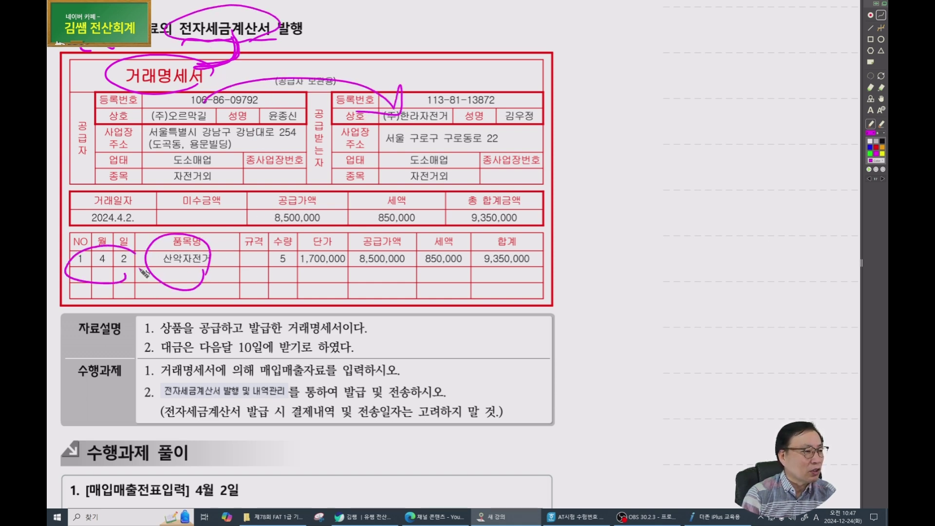
left_click_drag(253, 283, 415, 276)
mouse_move(173, 343)
left_mouse_down()
mouse_move(161, 339)
mouse_move(180, 312)
mouse_move(191, 335)
left_mouse_up()
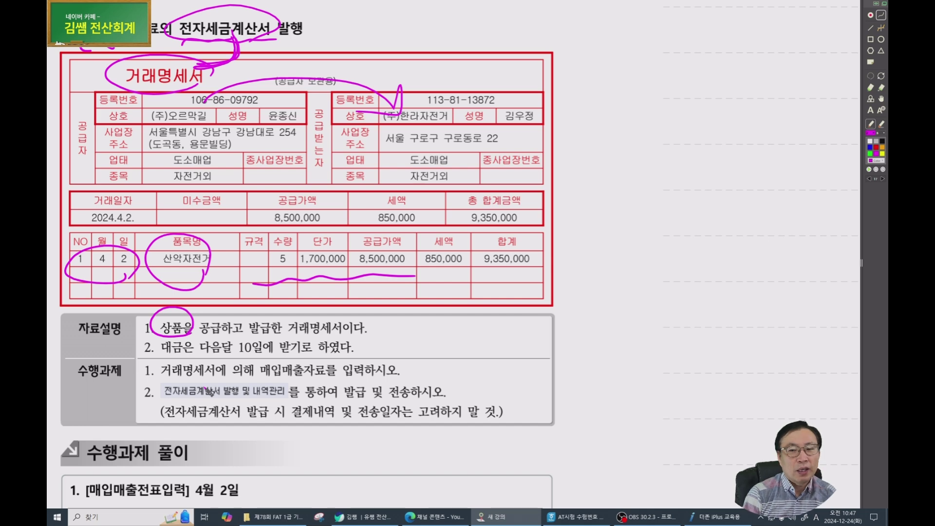
Mark the circled 상품, underline the 다음달 10일 payment term, and check off both tasks.
scroll(202, 377, "down", 3)
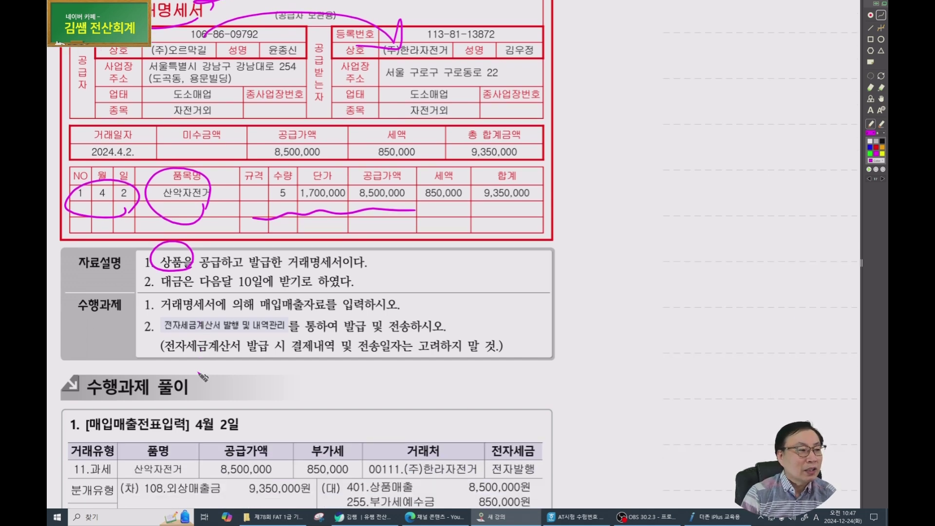
left_click_drag(147, 245, 153, 240)
left_click_drag(152, 294, 290, 290)
mouse_move(382, 280)
left_mouse_down()
mouse_move(374, 291)
mouse_move(408, 289)
left_mouse_up()
mouse_move(314, 292)
left_mouse_down()
mouse_move(322, 307)
mouse_move(348, 295)
left_mouse_up()
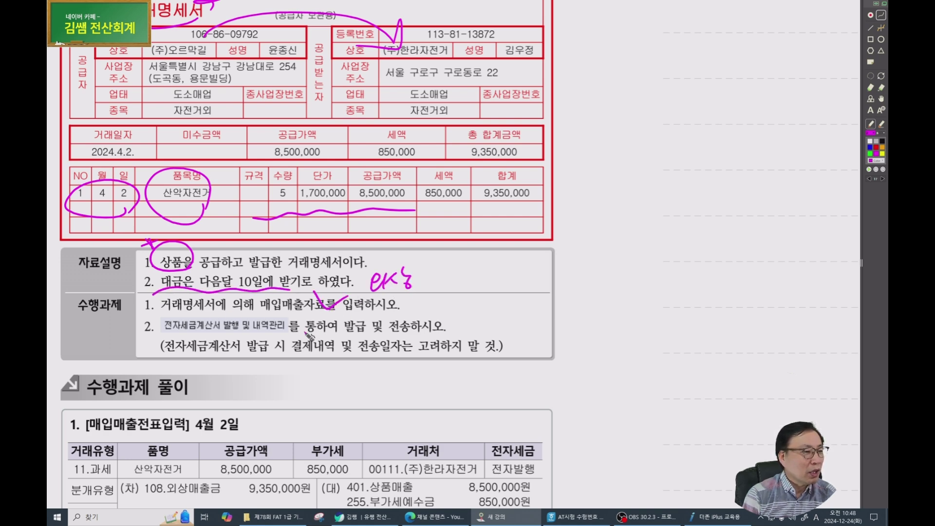
left_click_drag(288, 322, 315, 319)
left_click_drag(152, 298, 147, 326)
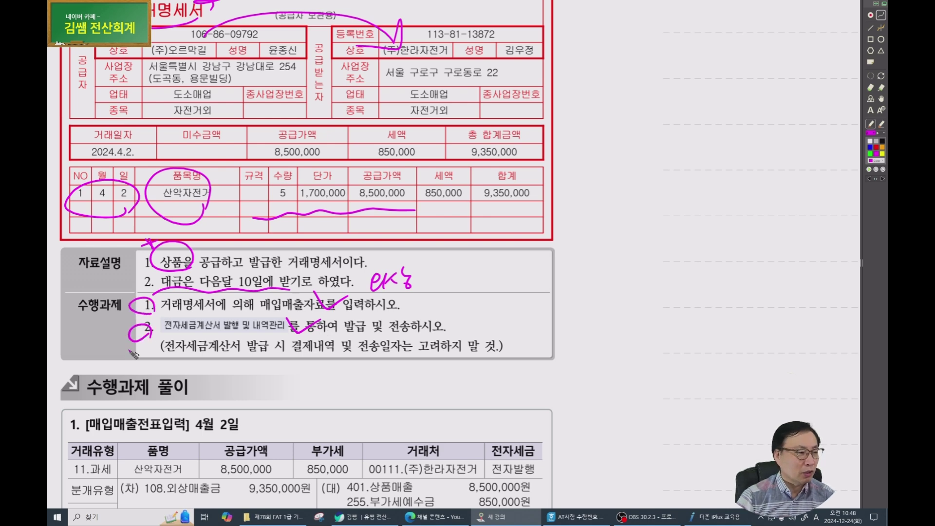
left_click(696, 517)
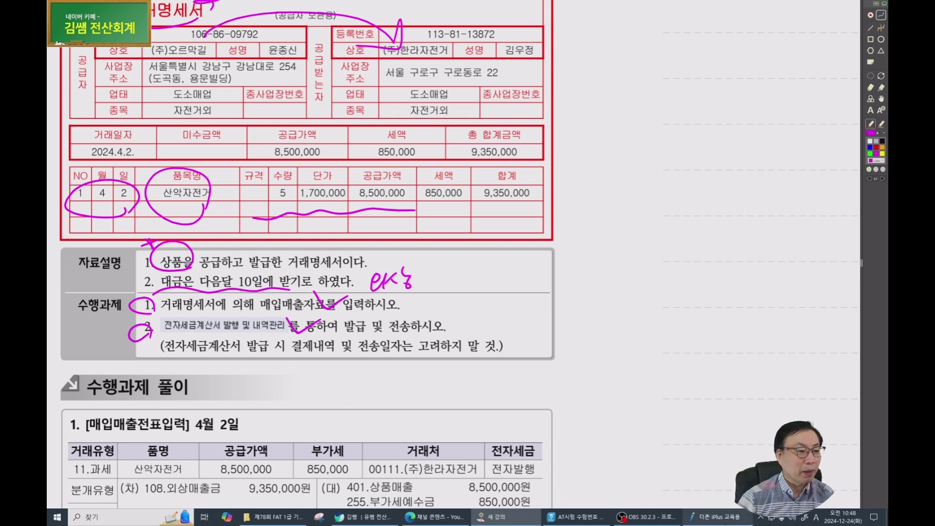
Open 매입매출전표입력, start a 04-02 row and choose type 11.과세.
left_click(493, 38)
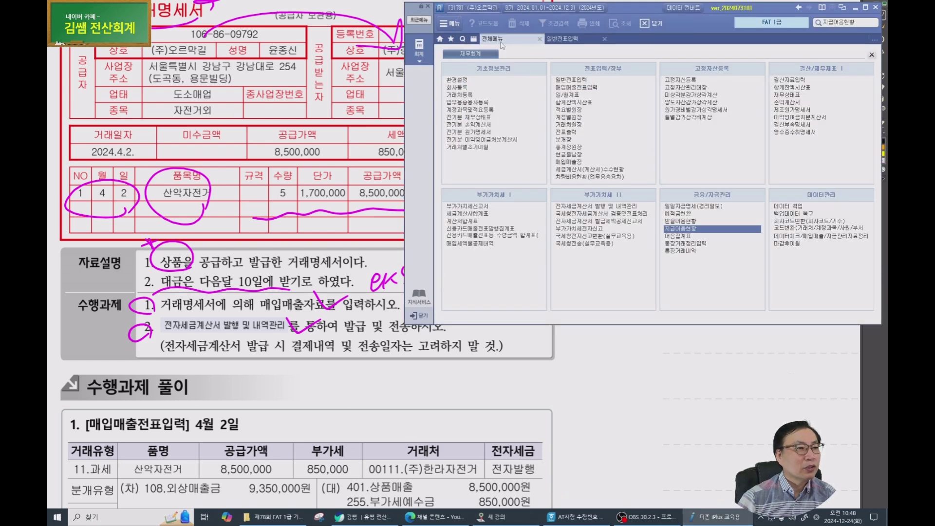
left_click(582, 87)
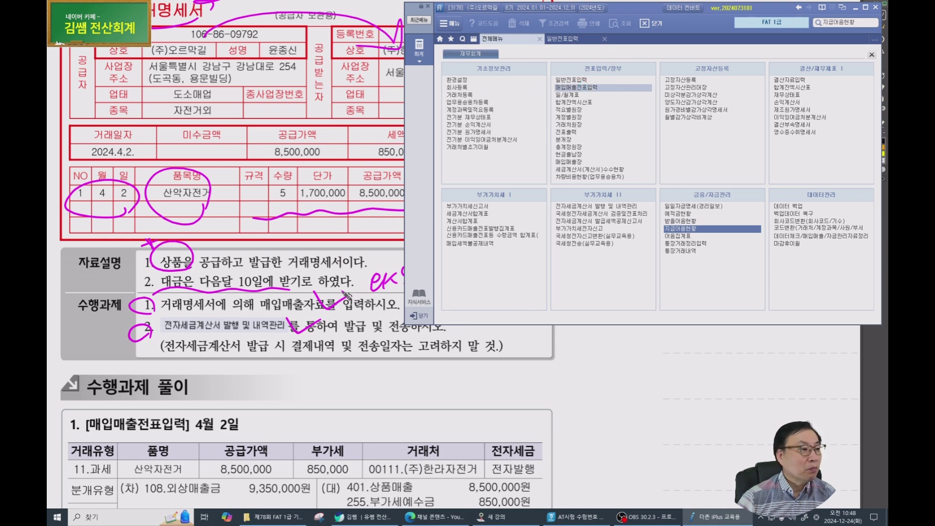
scroll(338, 365, "up", 1)
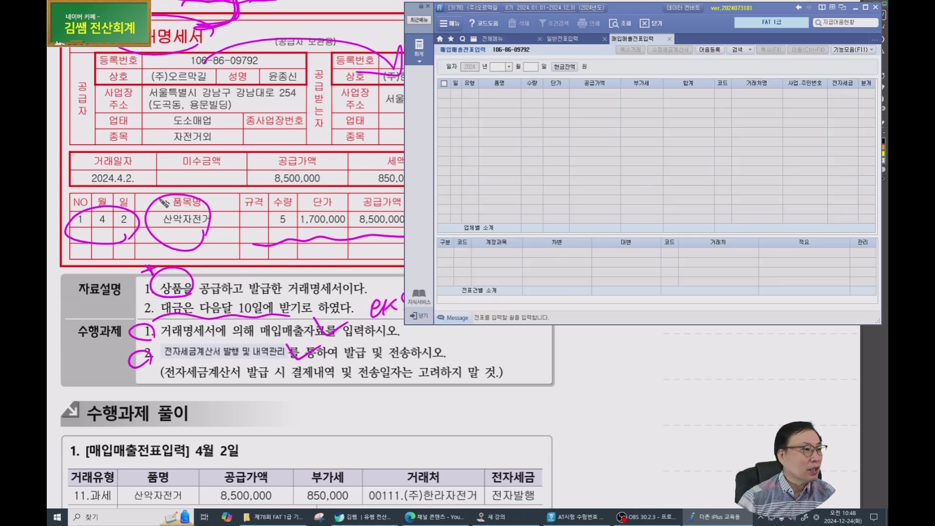
type("040")
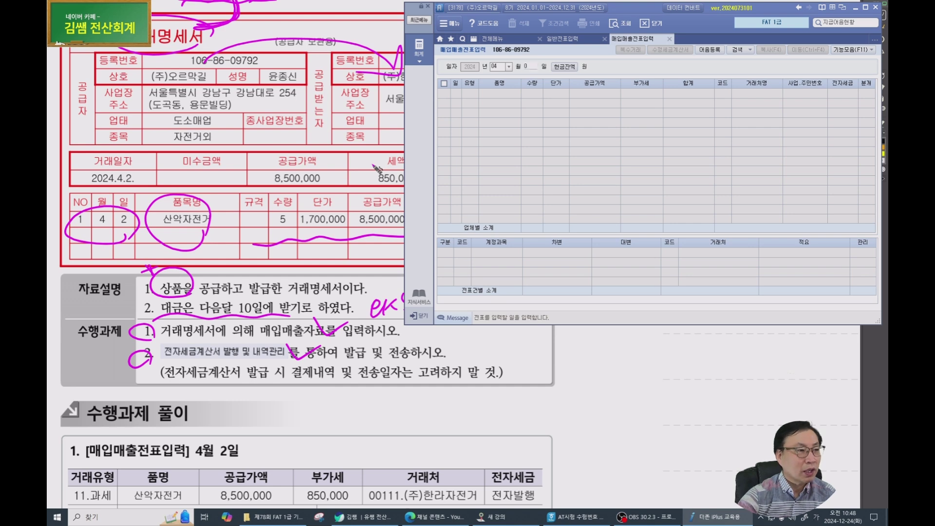
type("2")
key("Return")
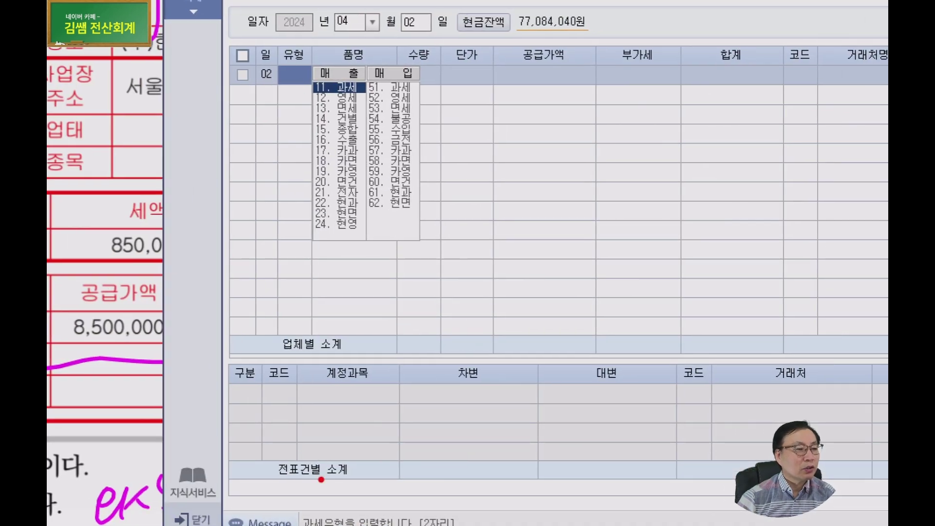
mouse_move(413, 444)
left_mouse_down()
mouse_move(590, 506)
mouse_move(470, 445)
mouse_move(487, 478)
left_mouse_up()
mouse_move(371, 54)
left_mouse_down()
mouse_move(314, 73)
mouse_move(360, 278)
mouse_move(467, 73)
mouse_move(348, 51)
left_mouse_up()
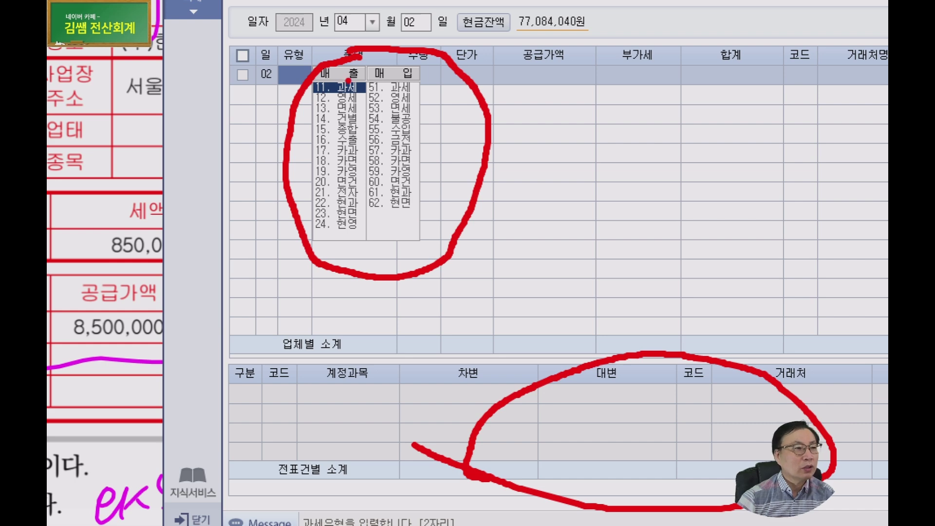
key("Escape")
left_click(502, 101)
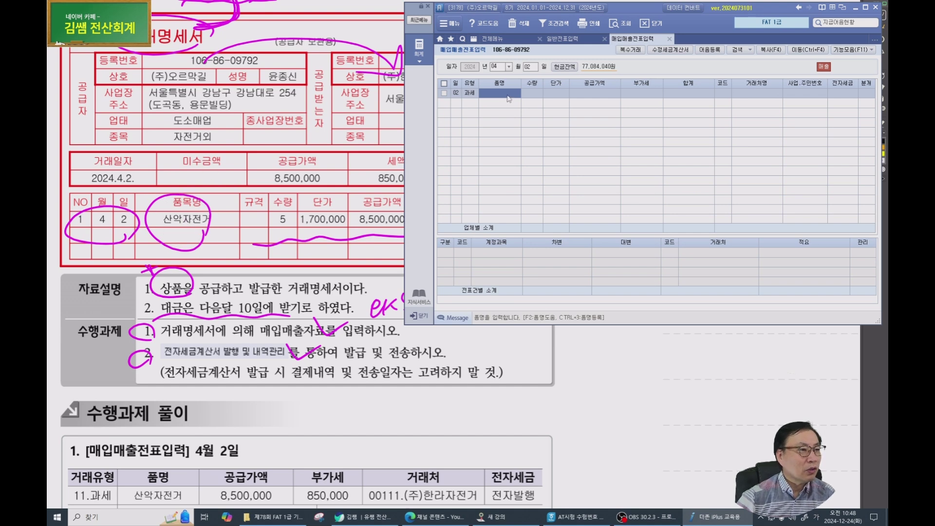
Enter item 산악자전거, quantity 5 and unit price 1,700,000 on the April 2 row.
type("악")
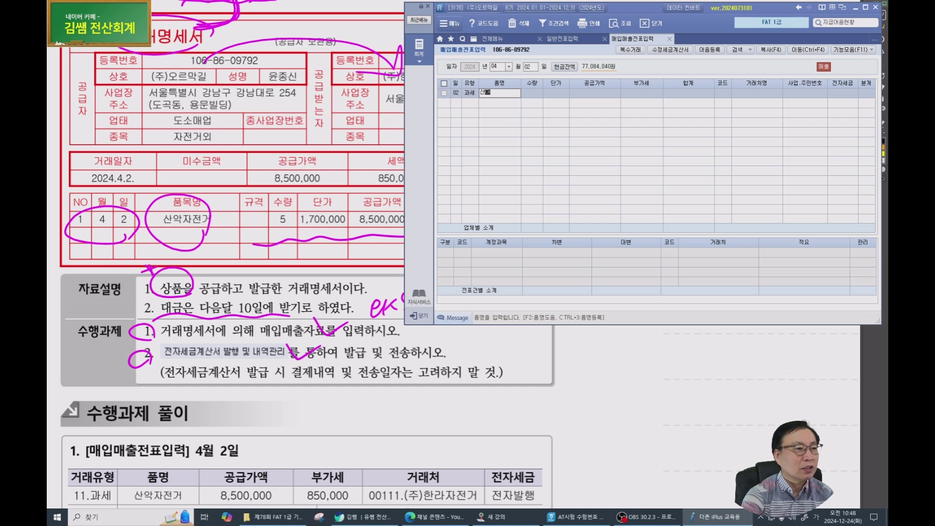
type("자전")
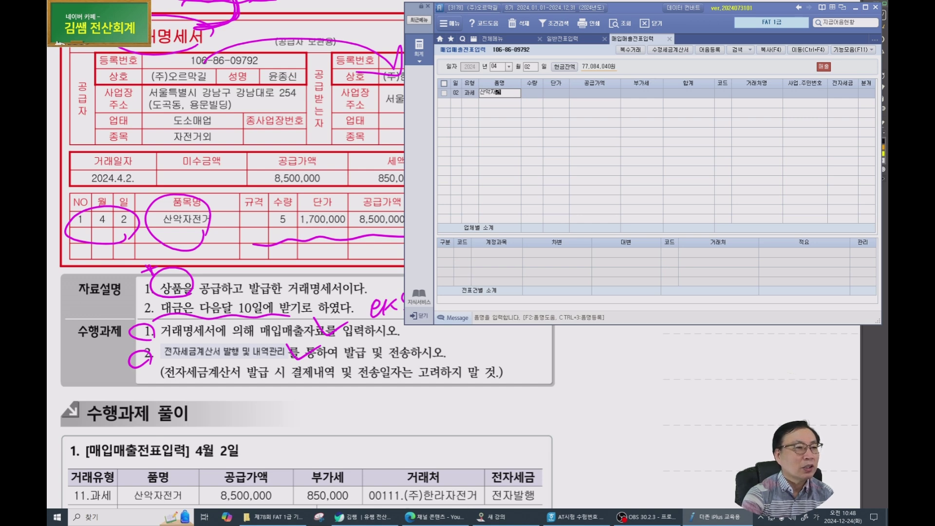
type("거")
key("Return")
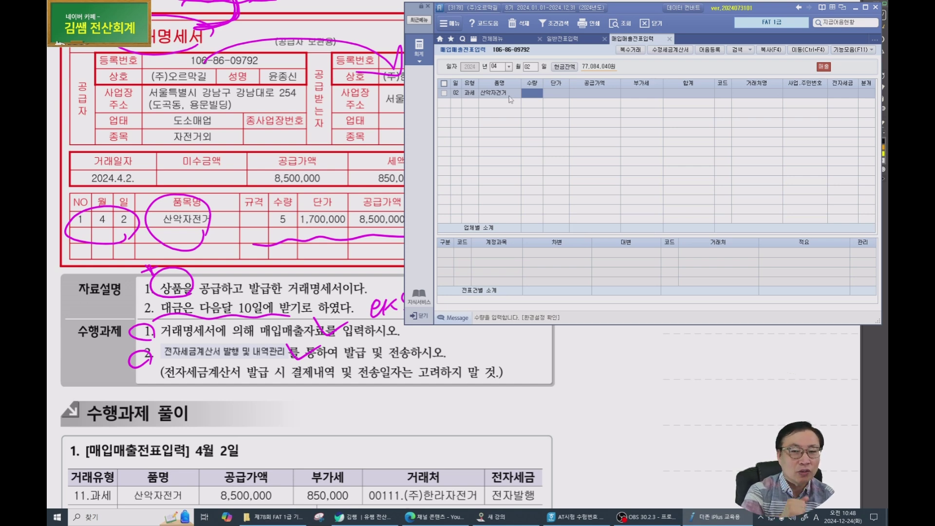
type("5")
key("Return")
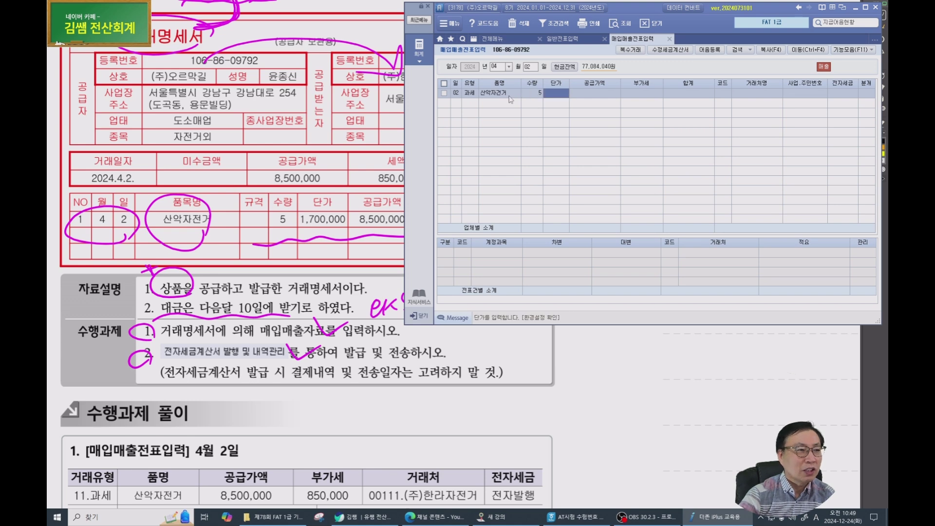
type("1700000")
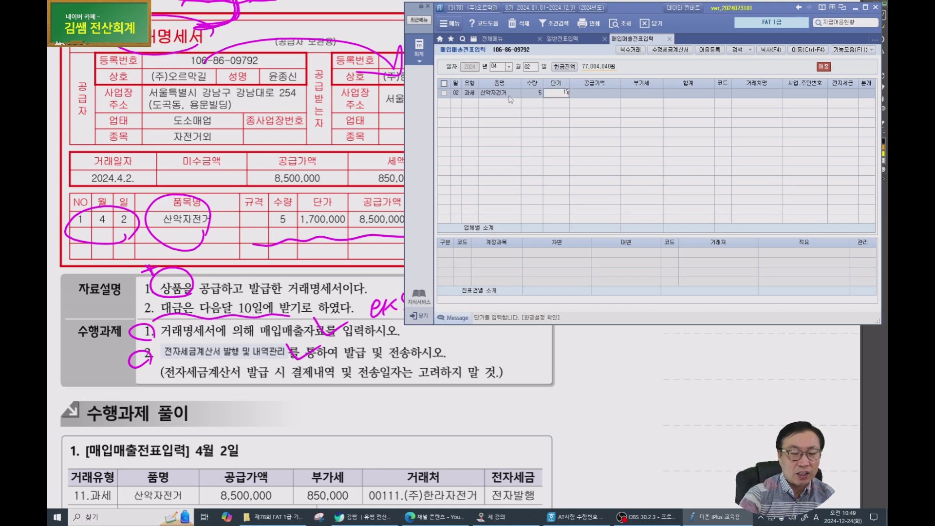
key("Return")
key("Left")
key("Left")
key("Left")
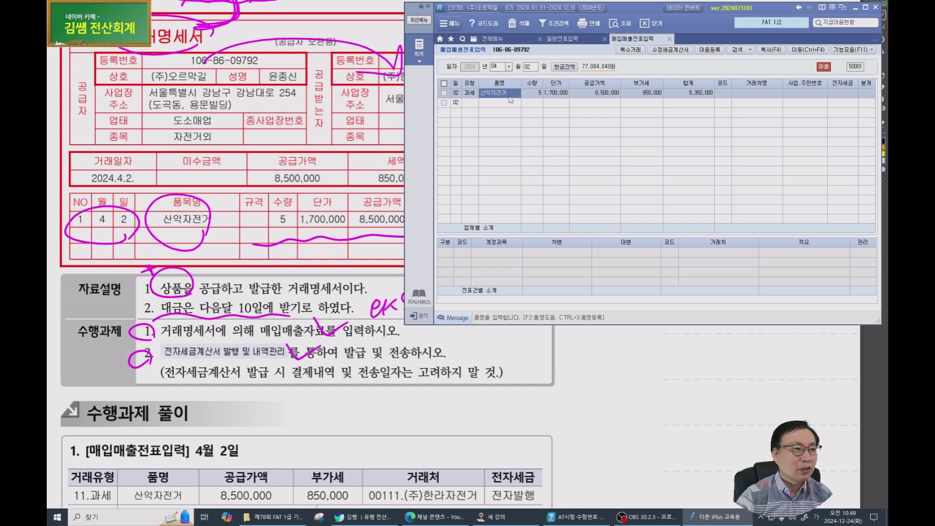
key("Return")
key("Return")
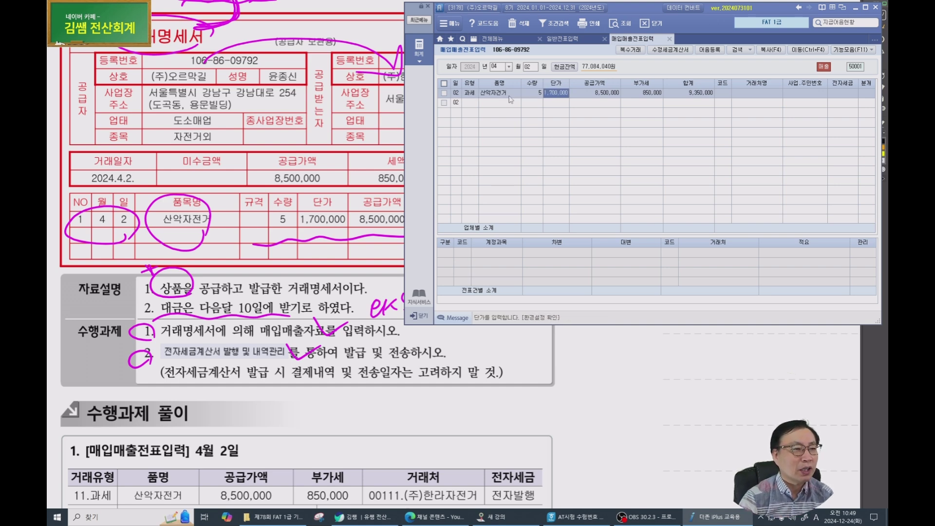
key("Return")
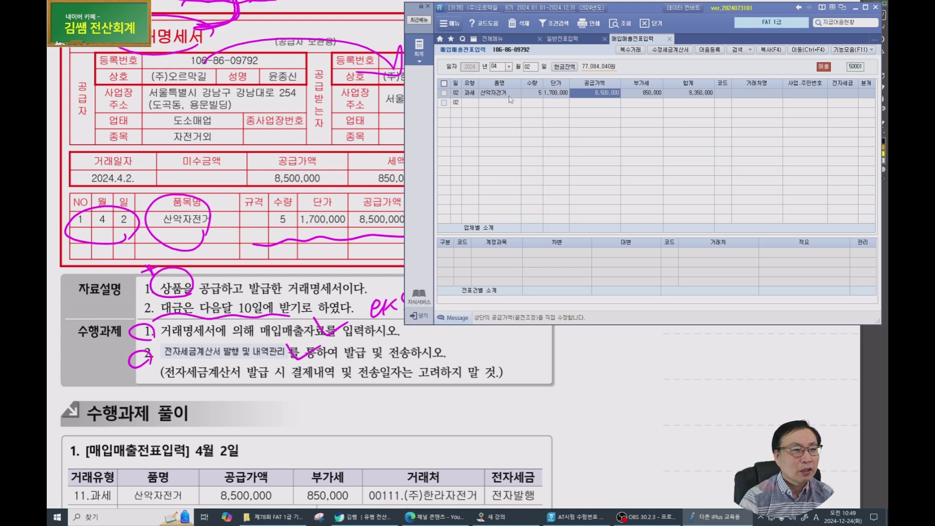
key("Return")
key("Return")
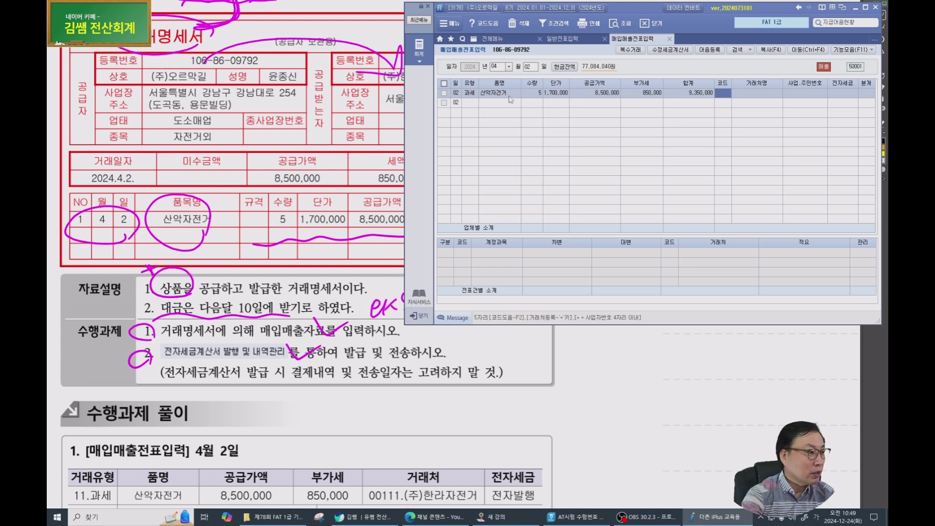
Set the customer to (주)한라자전거 and leave the 전자세금 field blank.
key("F2")
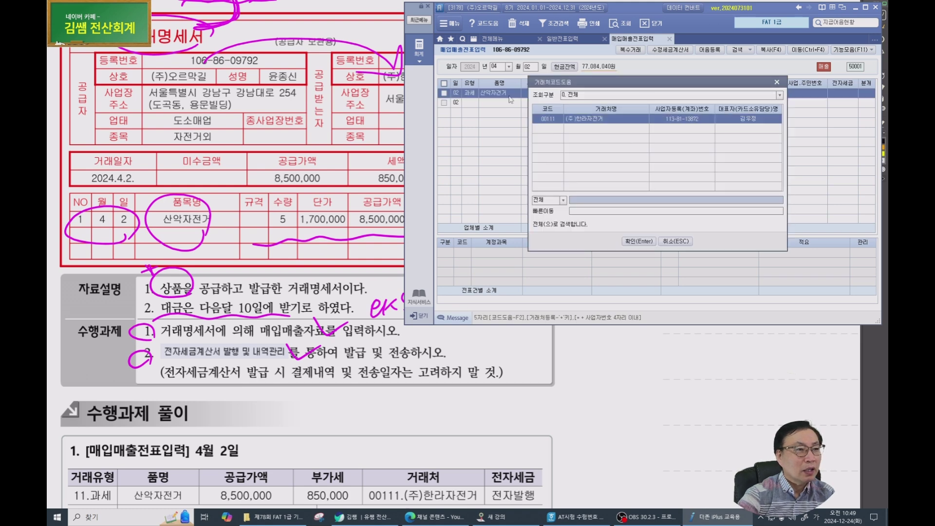
key("Return")
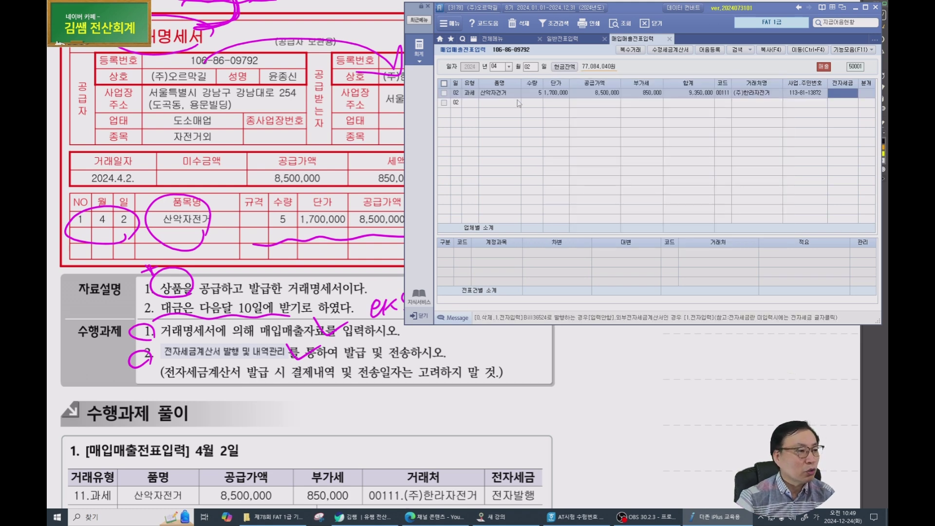
left_click(845, 96)
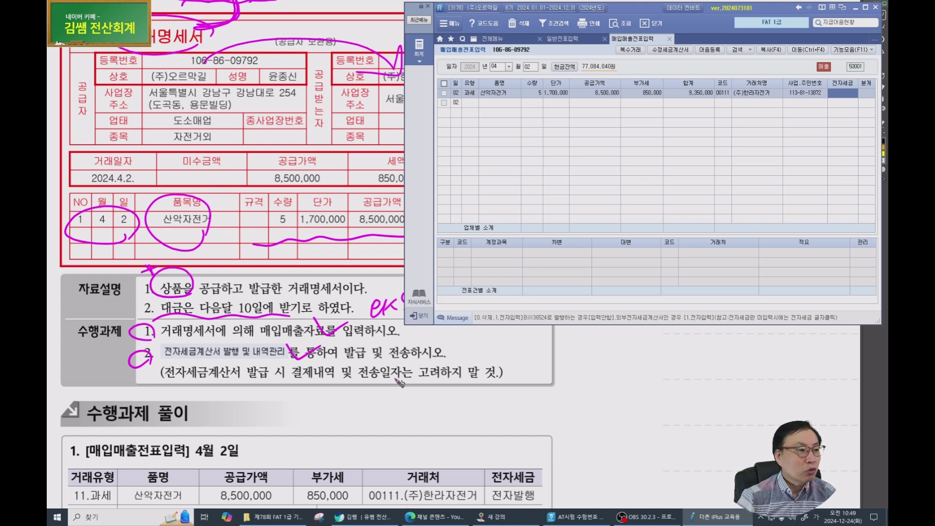
left_click(351, 359)
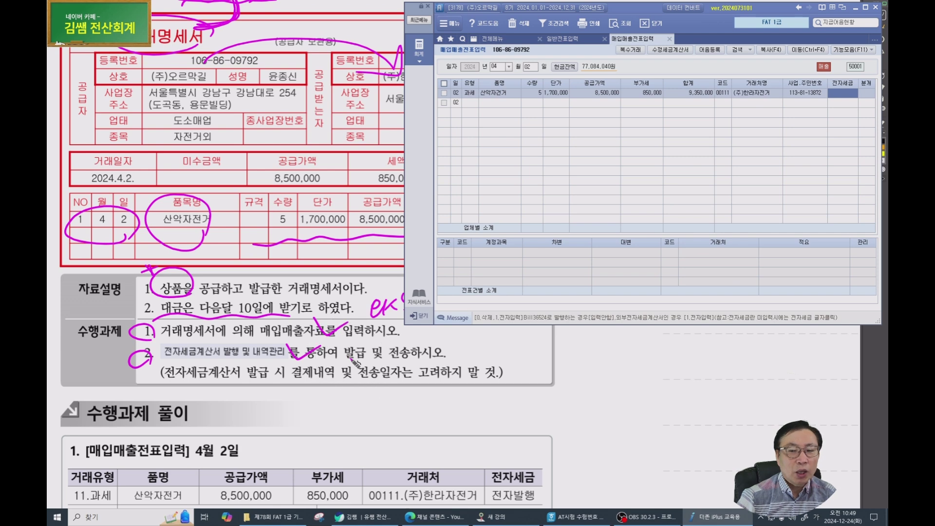
left_click(841, 96)
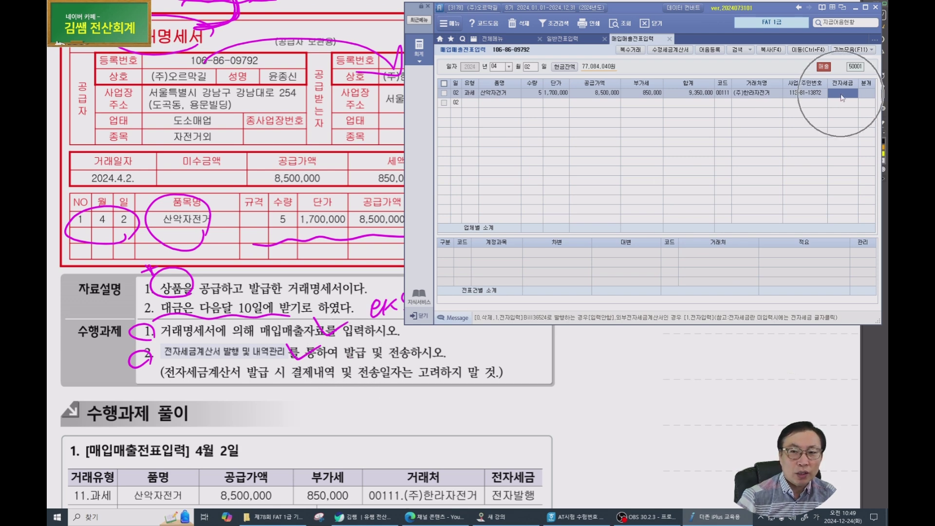
key("Return")
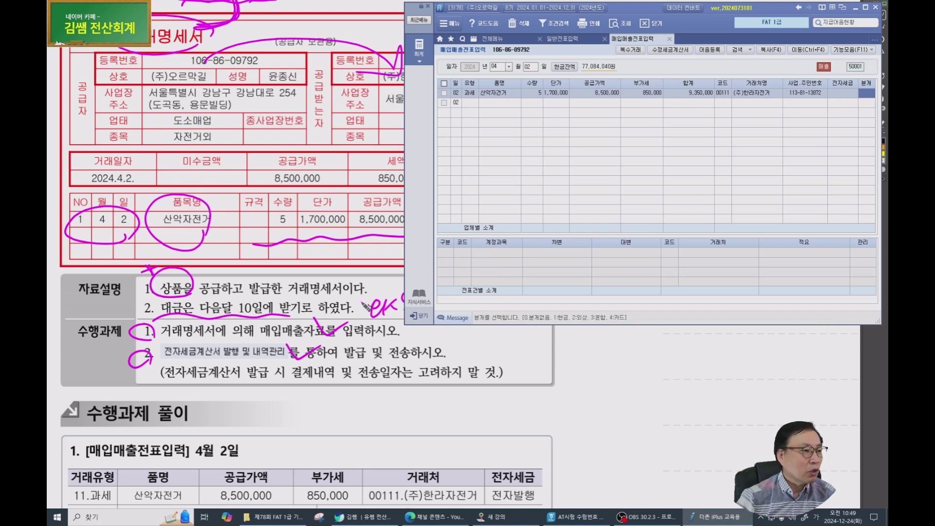
Post the row as 2 (외상) and review 108 debit 9,350,000 against 255 and 401 credits.
type("2")
key("Return")
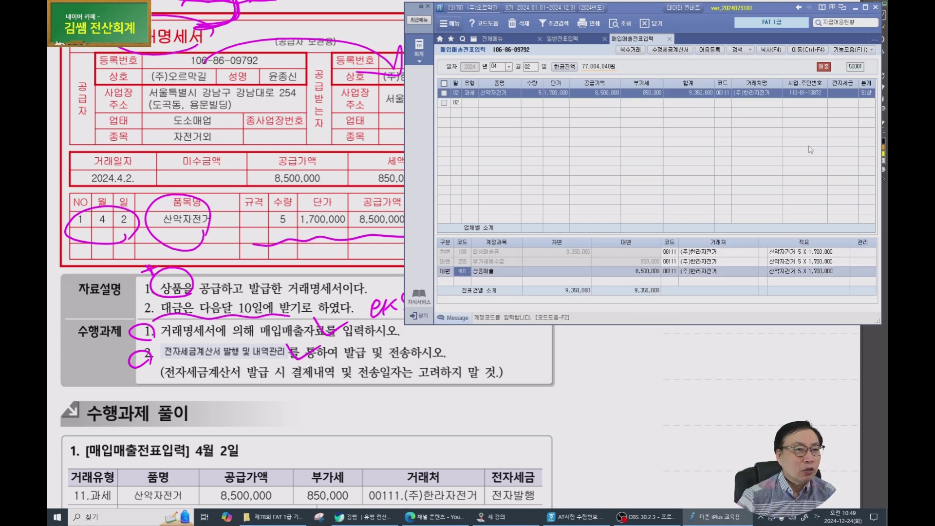
left_click(867, 95)
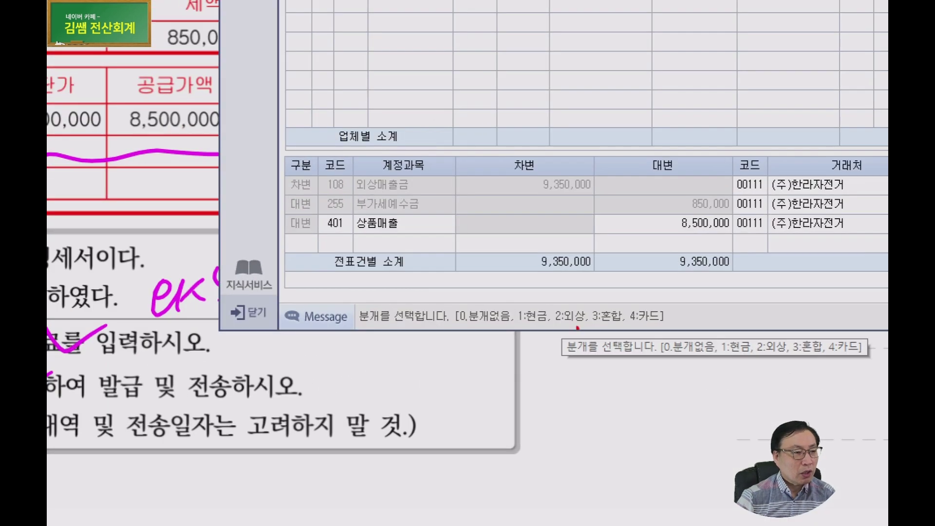
mouse_move(573, 329)
left_mouse_down()
mouse_move(506, 333)
mouse_move(650, 302)
mouse_move(571, 327)
left_mouse_up()
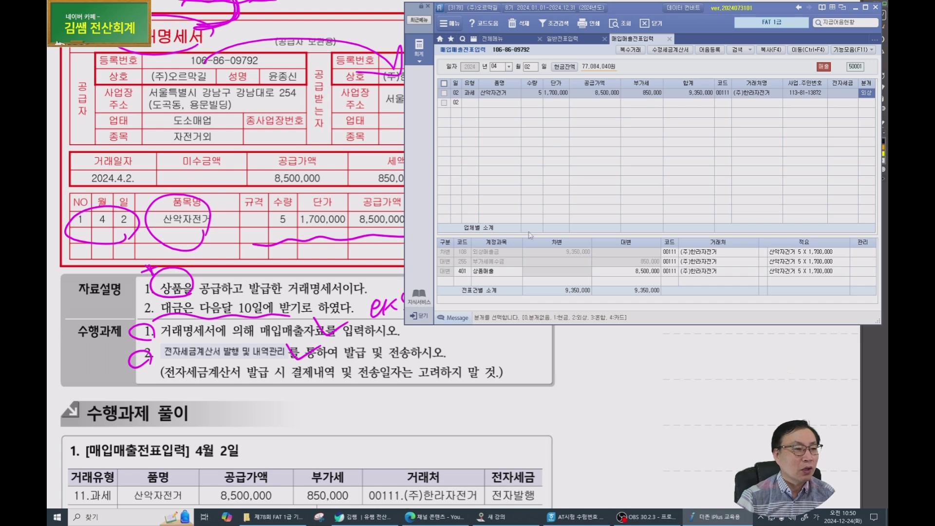
left_click_drag(531, 234, 539, 193)
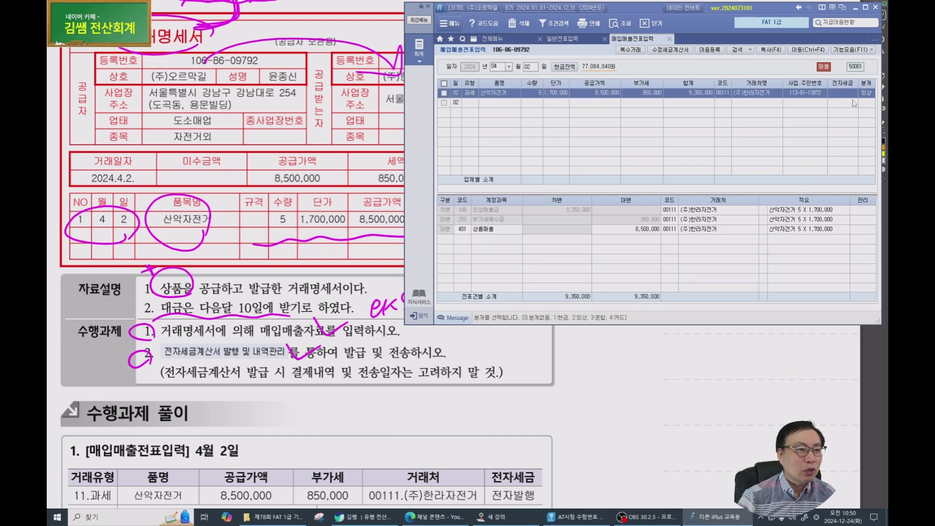
left_click(465, 211)
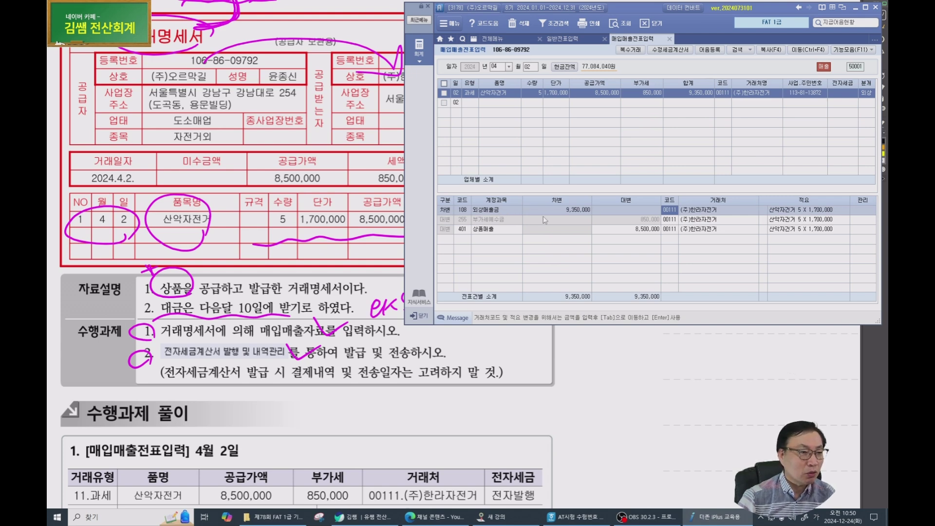
left_click(498, 232)
key("Return")
key("Return")
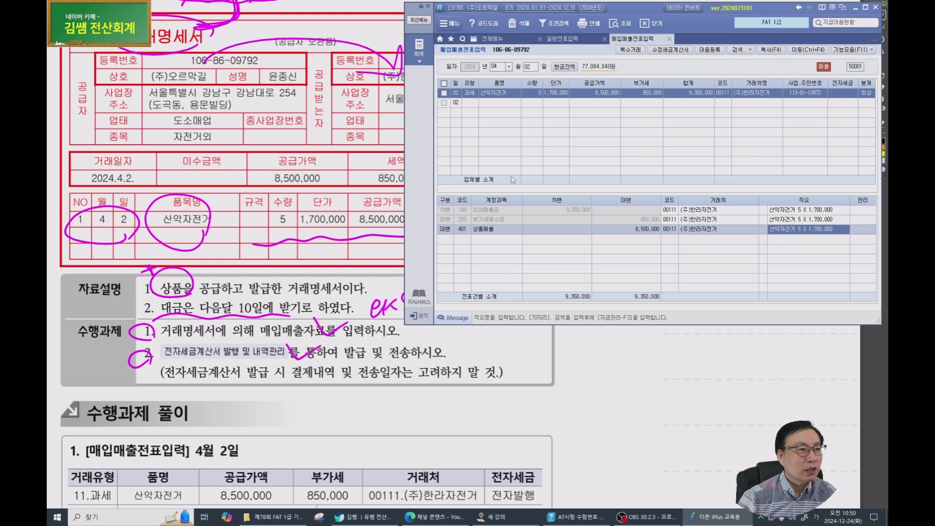
left_click(841, 96)
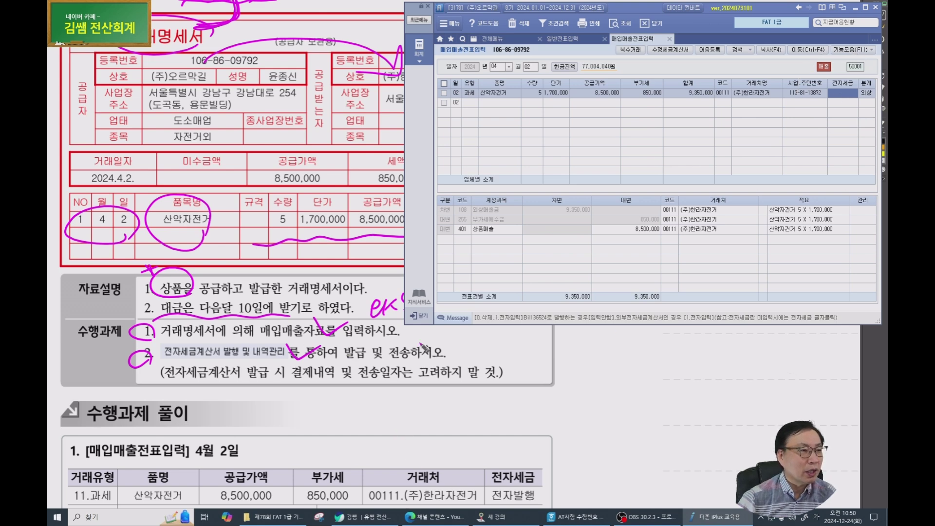
Search the menus for 전자 and open 전자세금계산서 발행 및 내역관리.
left_click(493, 39)
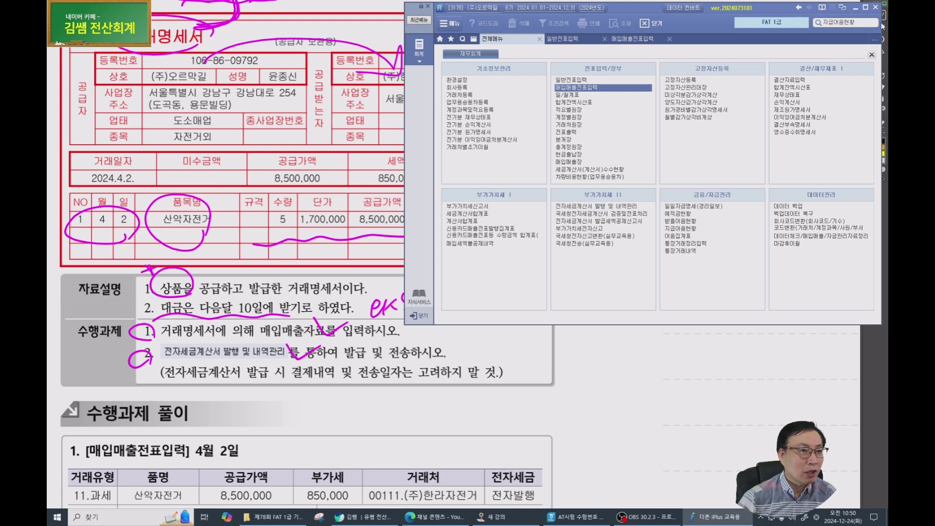
left_click(846, 23)
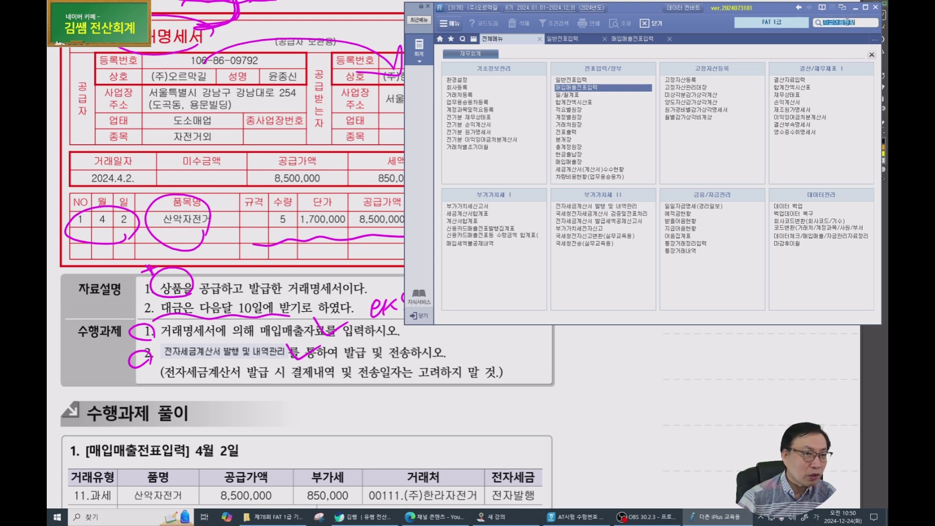
key("ctrl")
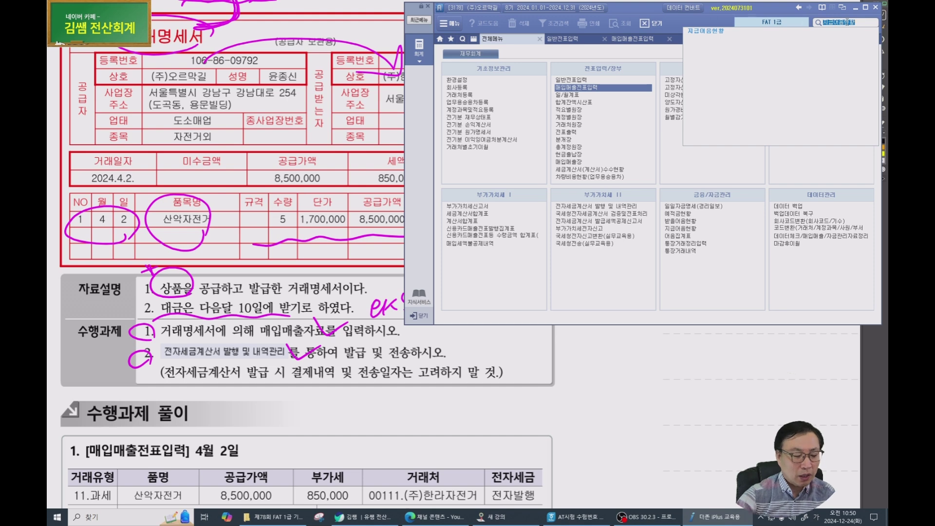
type("전자")
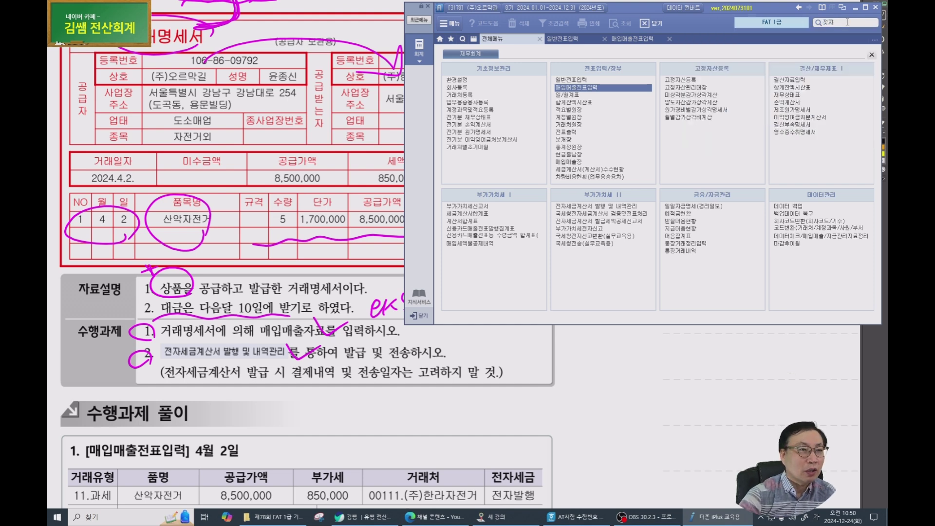
key("Return")
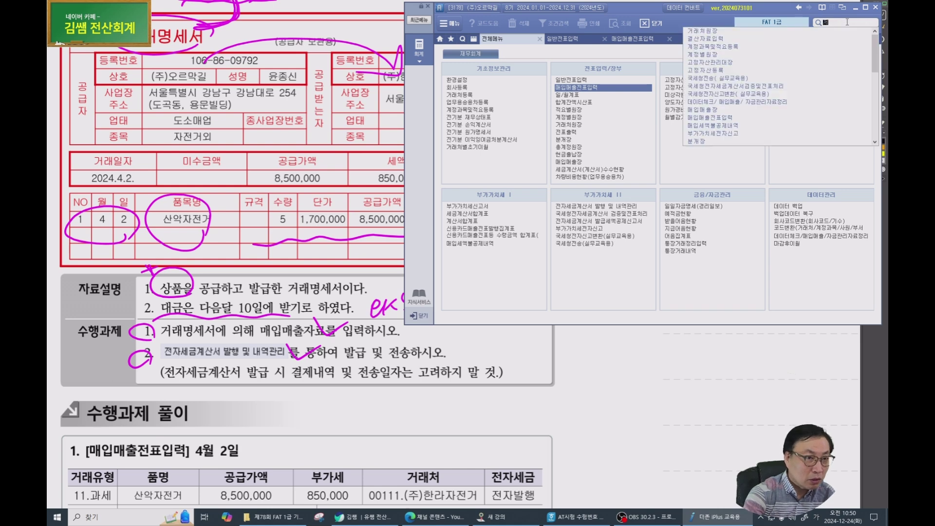
key("Down")
key("Down")
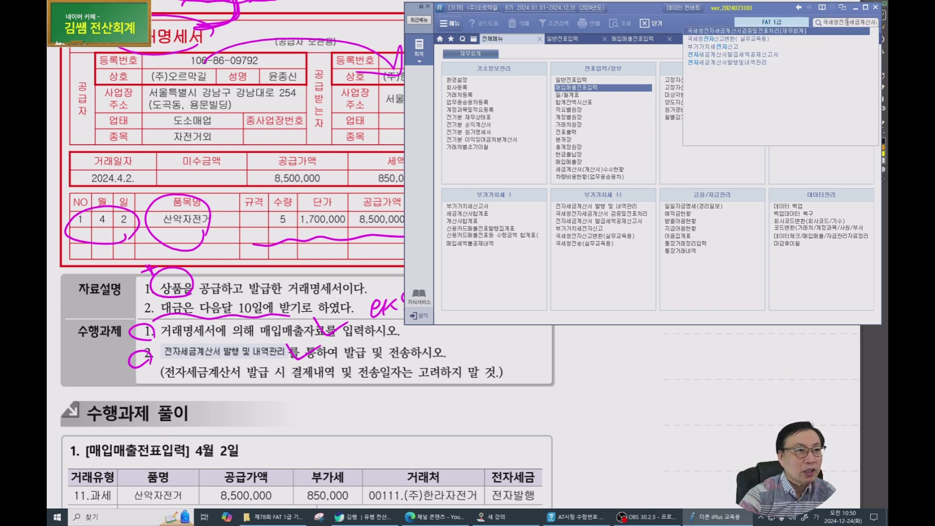
key("Up")
key("Down")
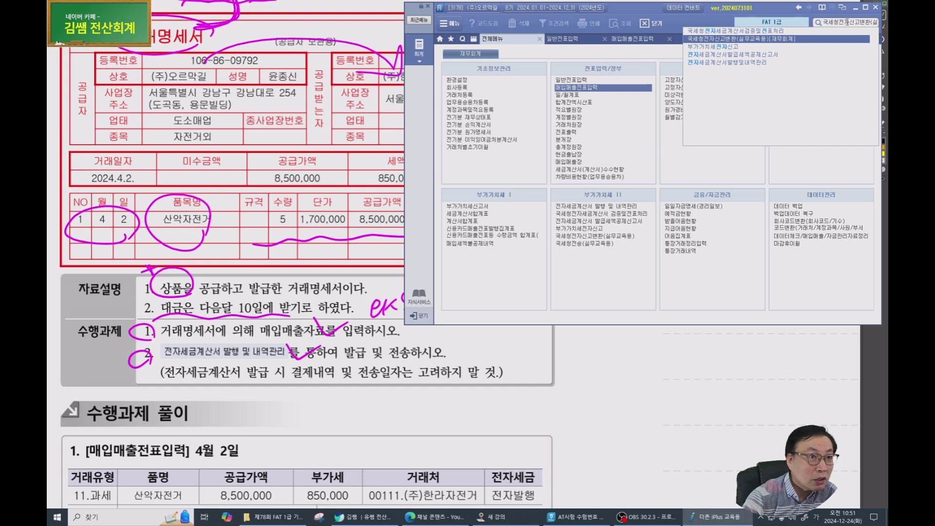
key("Up")
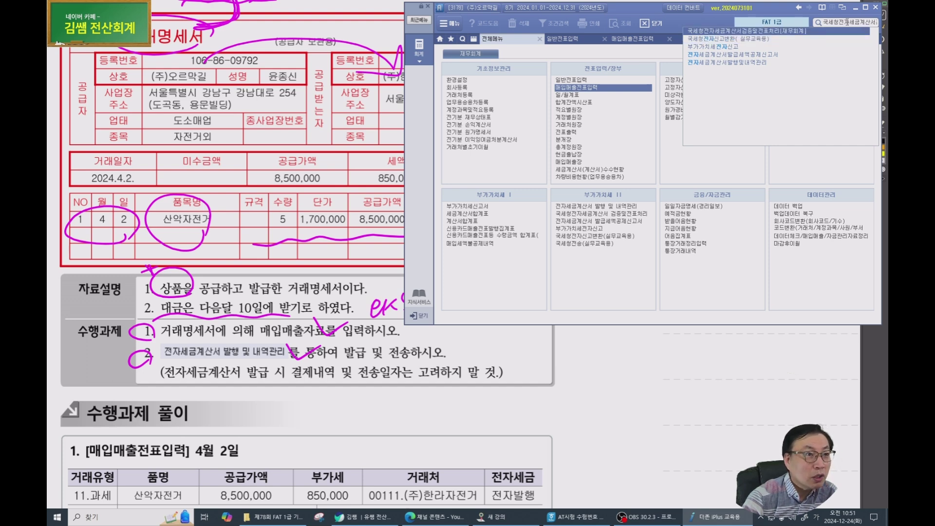
left_click(721, 65)
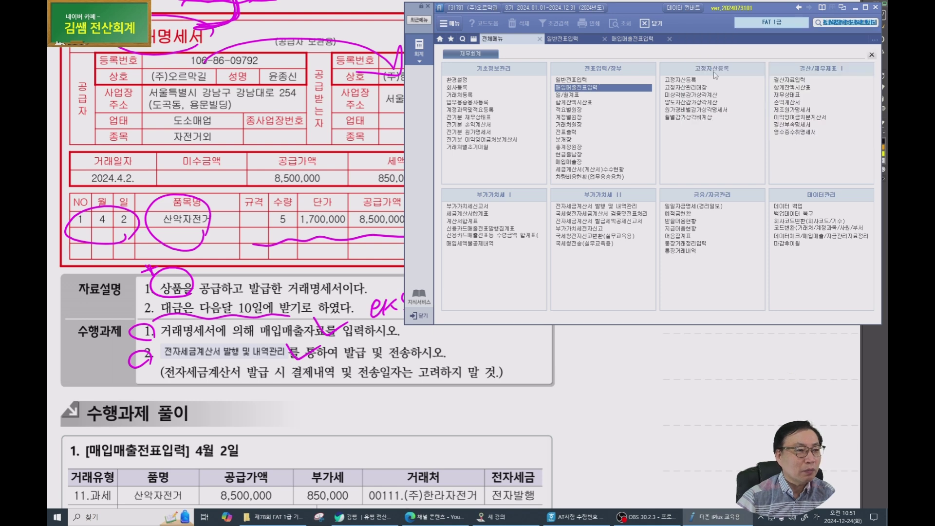
left_click(585, 207)
left_click(584, 207)
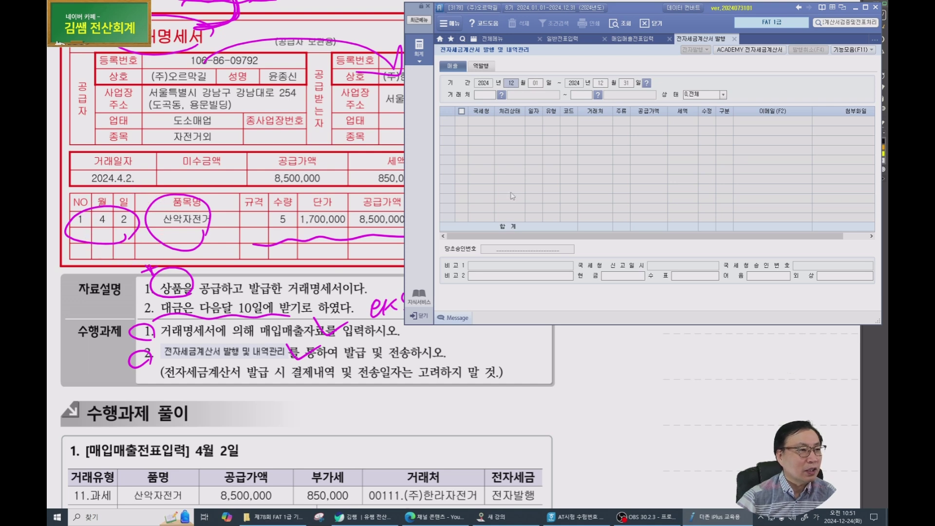
Load invoices for the period 2024-04-02 to 04-02.
type("0402")
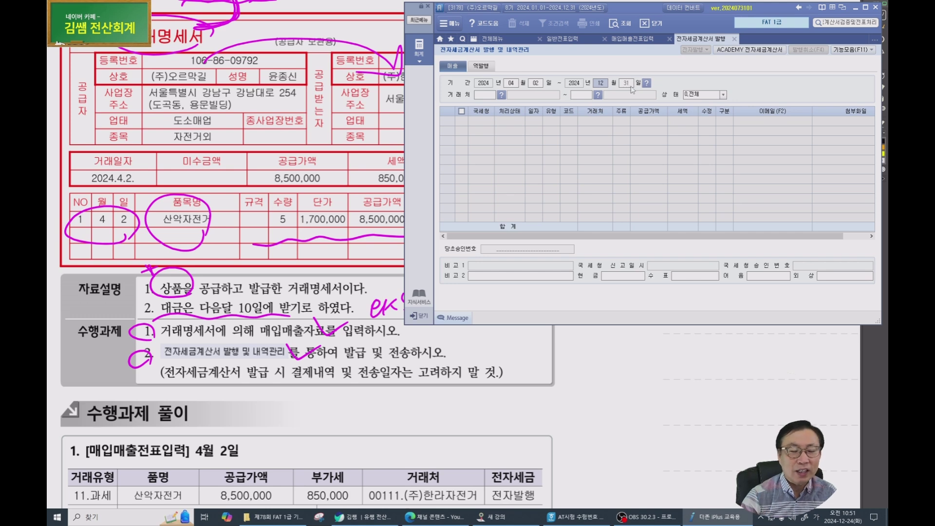
key("Return")
key("Return")
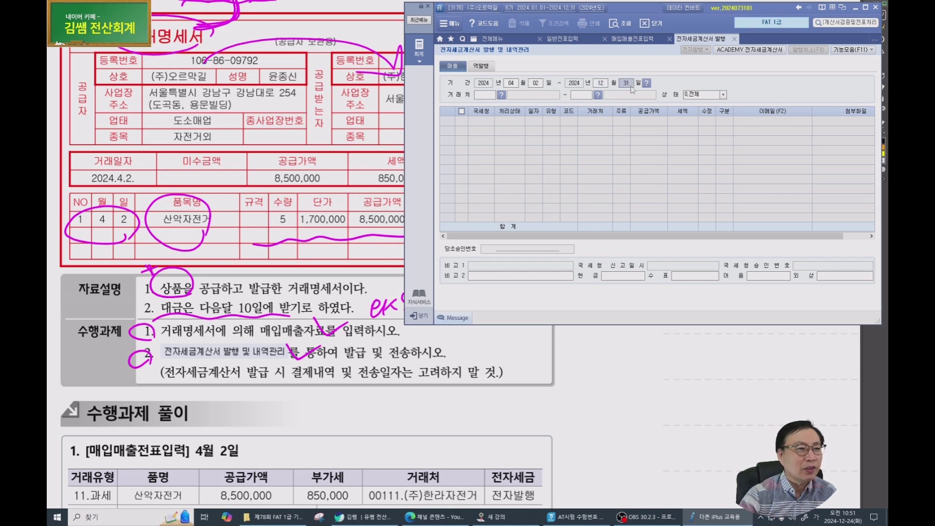
key("Return")
key("Return")
key("Return")
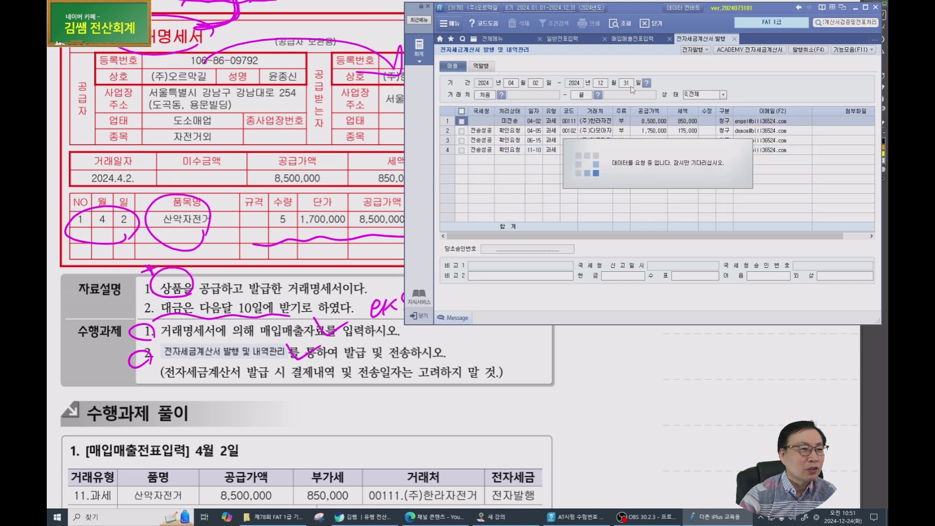
left_click(511, 123)
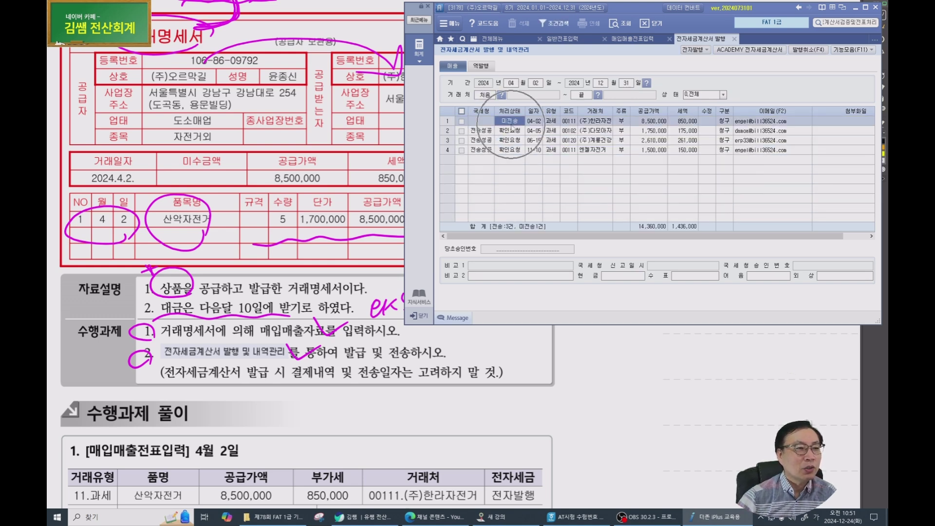
left_click(599, 84)
type("0402")
key("Return")
key("Return")
key("Return")
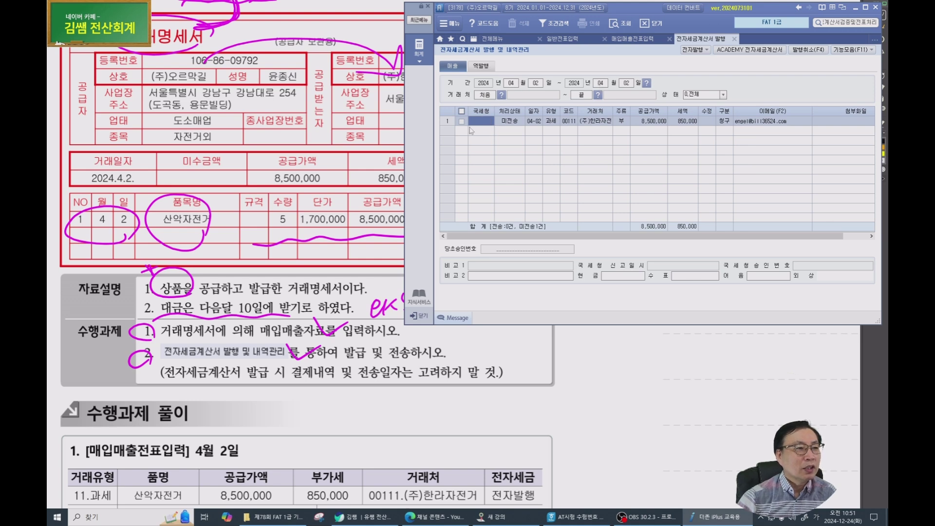
Issue the April 2 (주)한라자전거 invoice electronically and bring up the Bill36524 service.
left_click(461, 122)
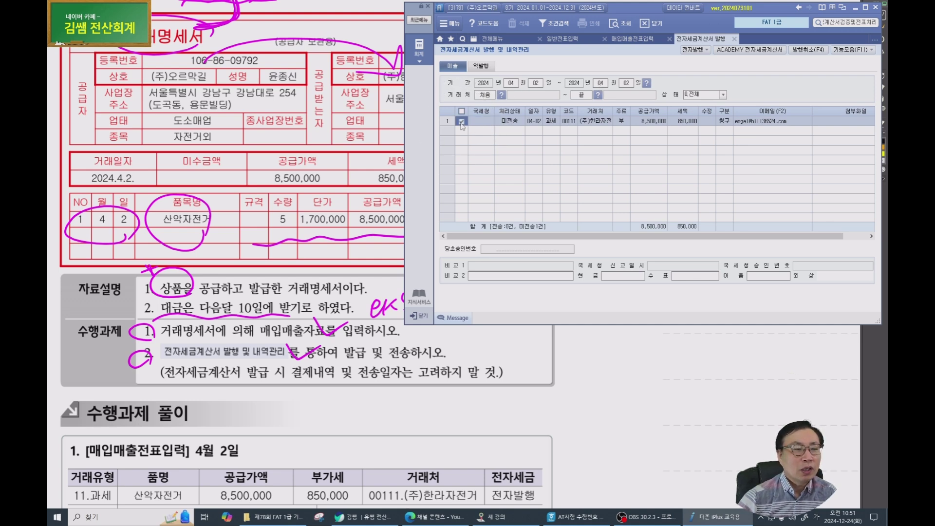
left_click(695, 51)
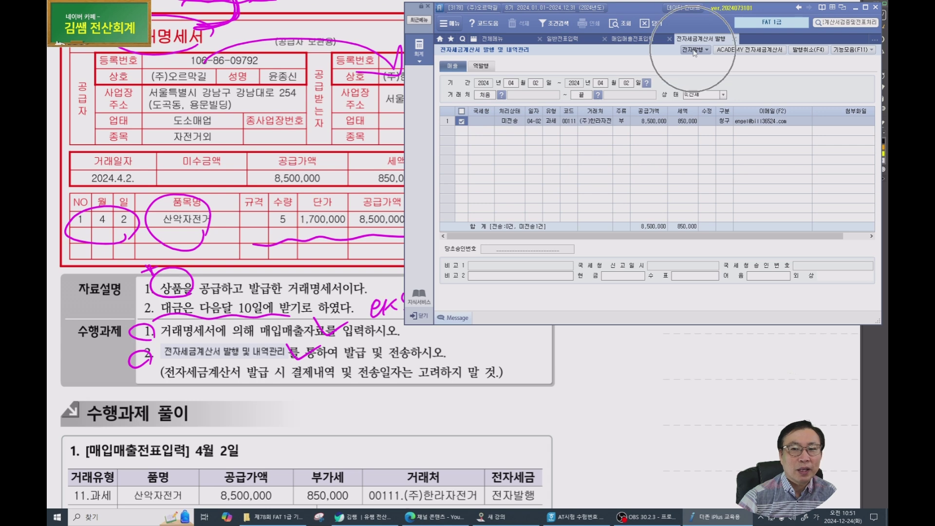
left_click(636, 211)
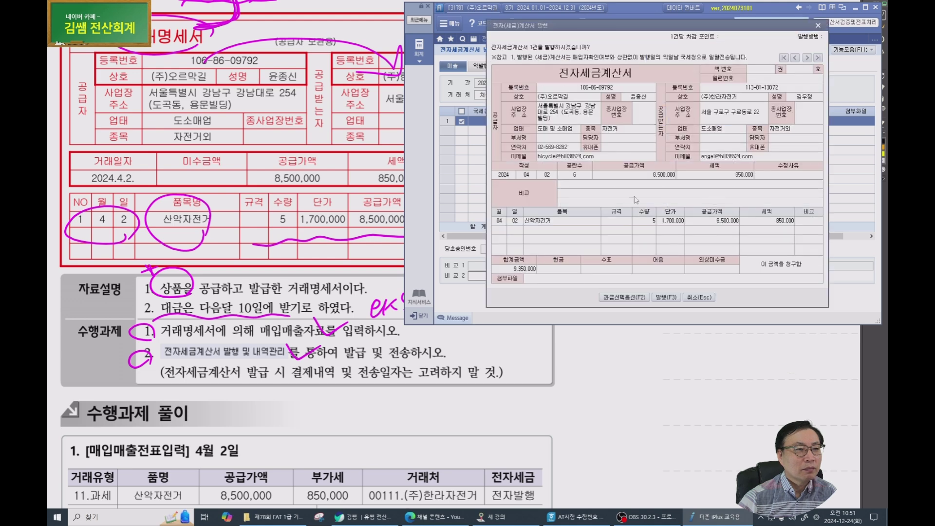
left_click(668, 302)
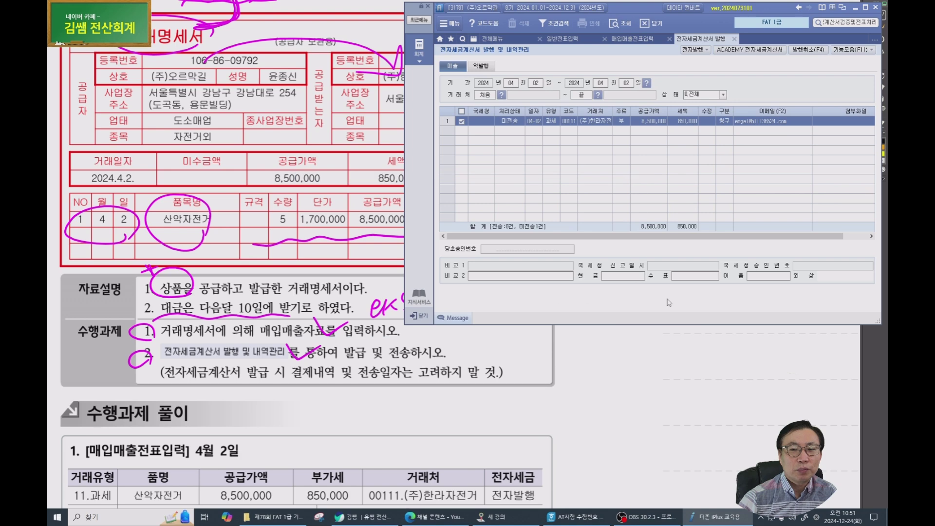
left_click(466, 279)
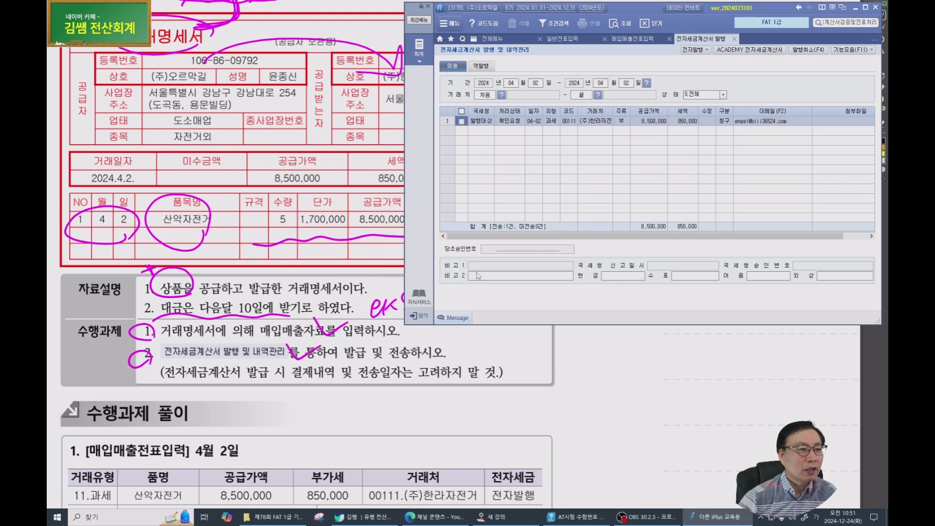
left_click(462, 112)
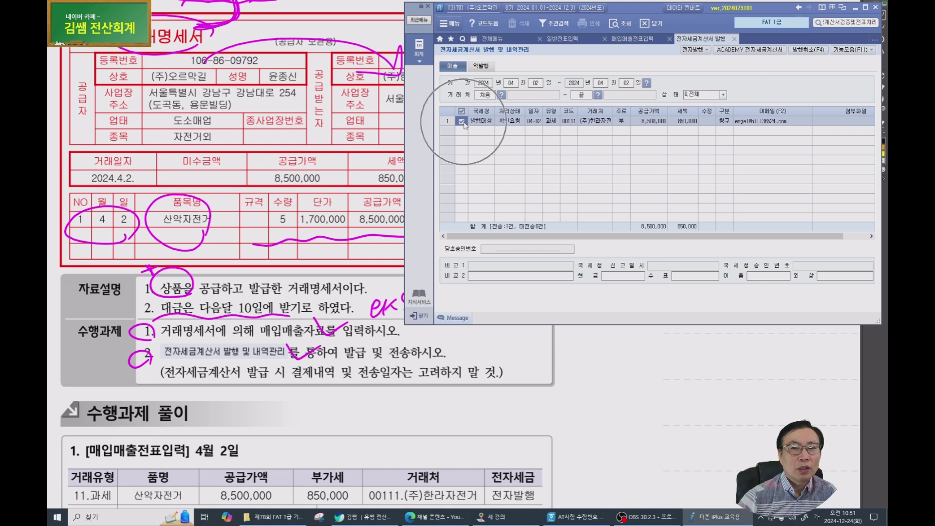
key("ctrl")
key("ctrl")
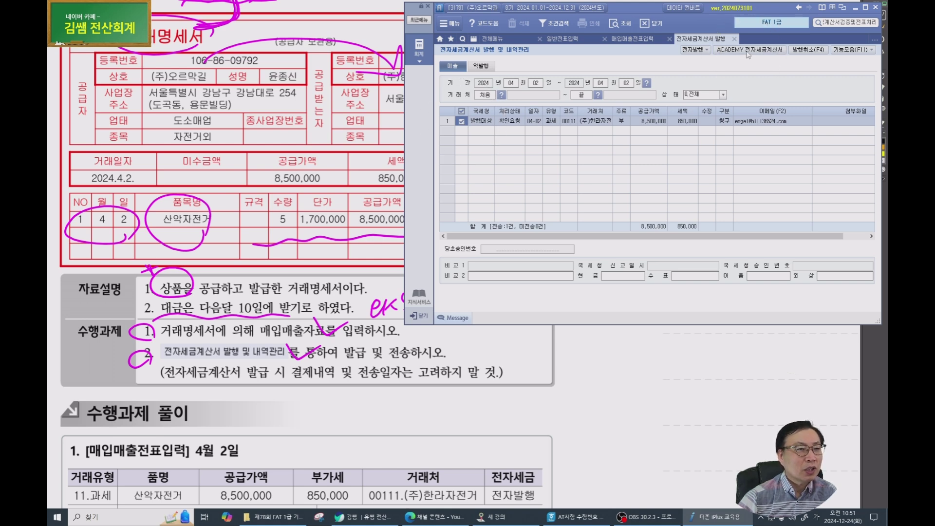
left_click(747, 51)
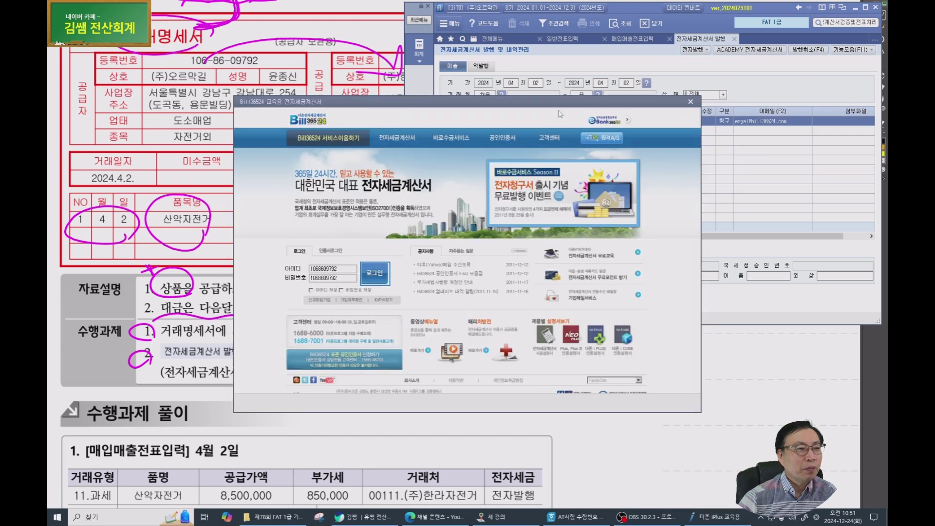
Log in to Bill36524 and load the unsent April 2 (주)한라자전거 sales invoice.
left_click_drag(560, 105, 704, 45)
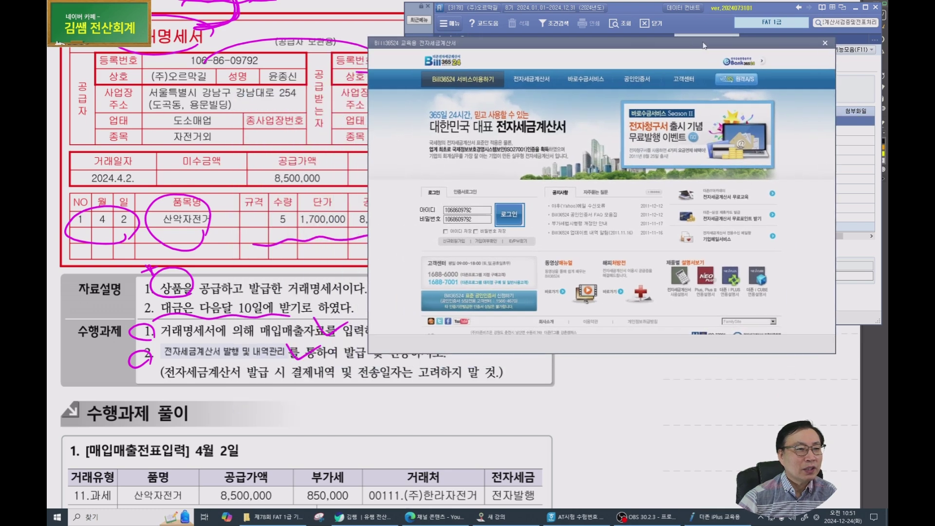
left_click(510, 217)
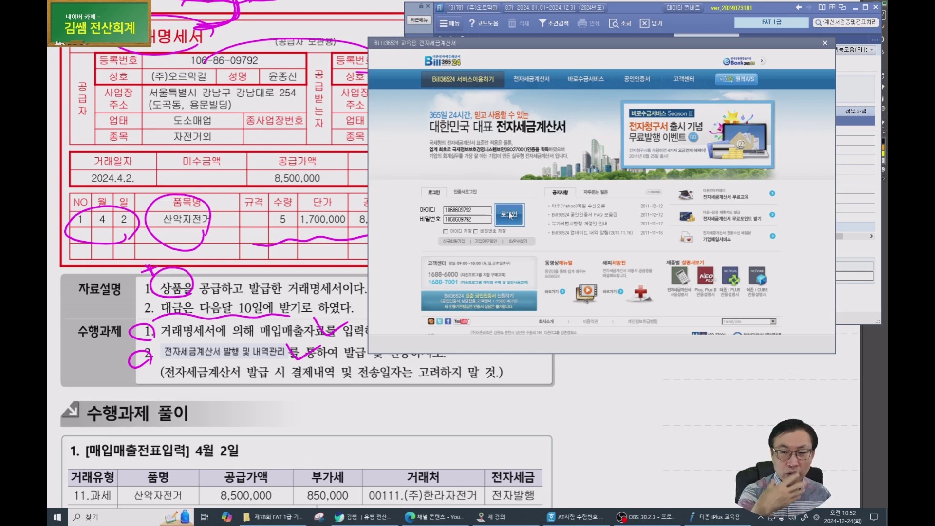
left_click(512, 216)
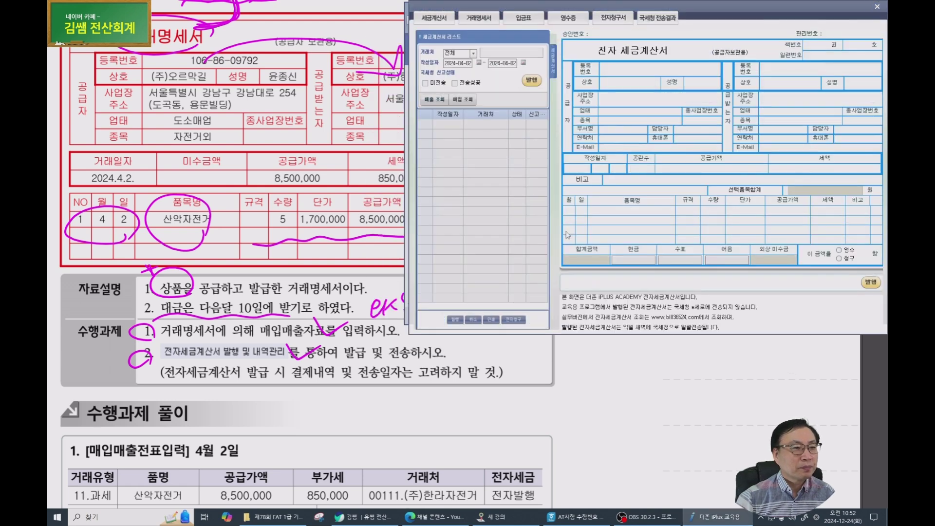
left_click(426, 84)
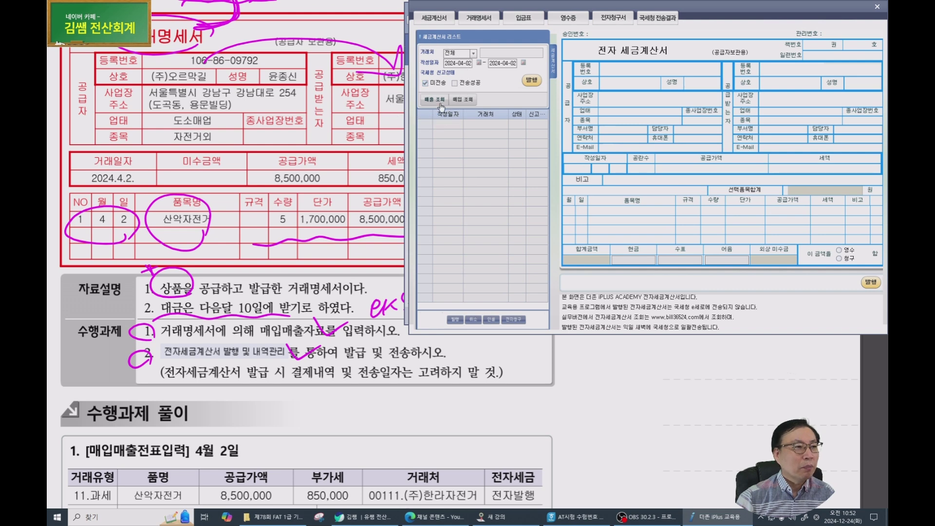
left_click(440, 102)
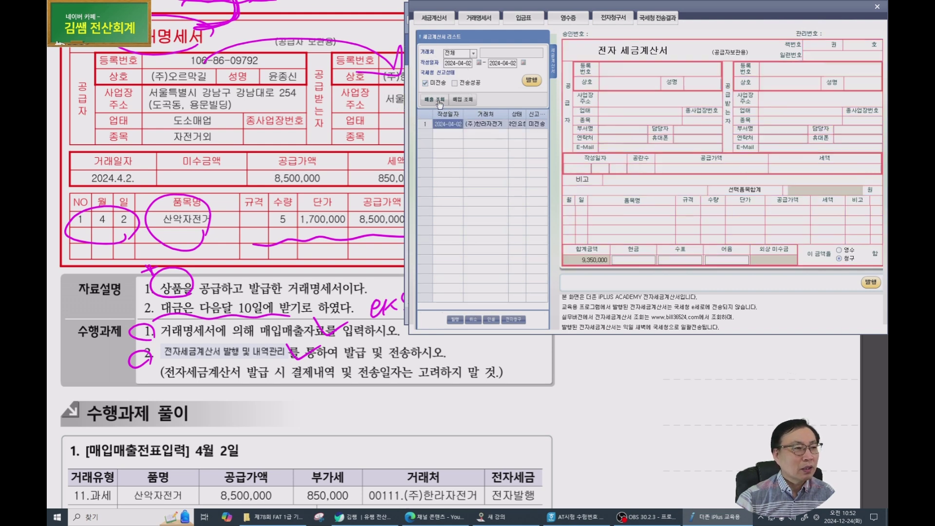
left_click(483, 125)
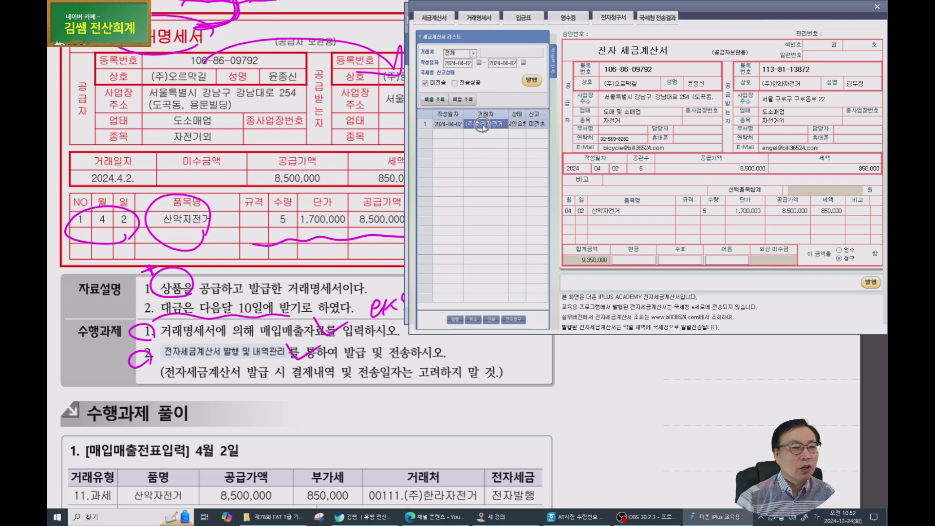
left_click(530, 82)
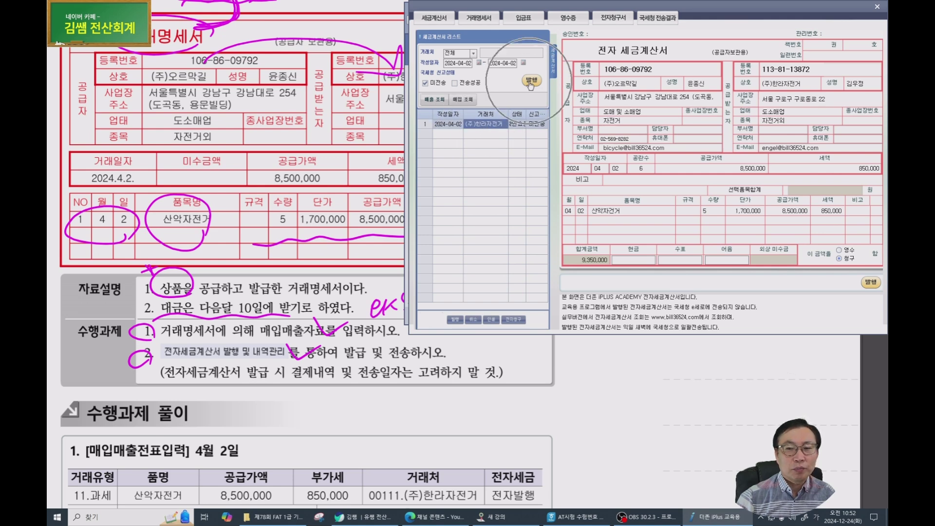
Send the invoice, dismiss the '검색된 데이터가 없습니다' notice, and close Bill36524.
left_click(870, 284)
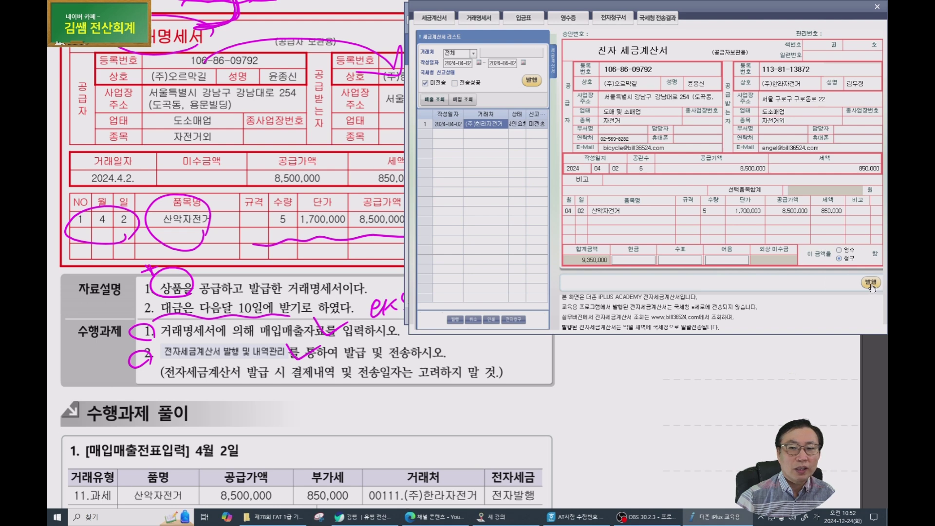
left_click(530, 84)
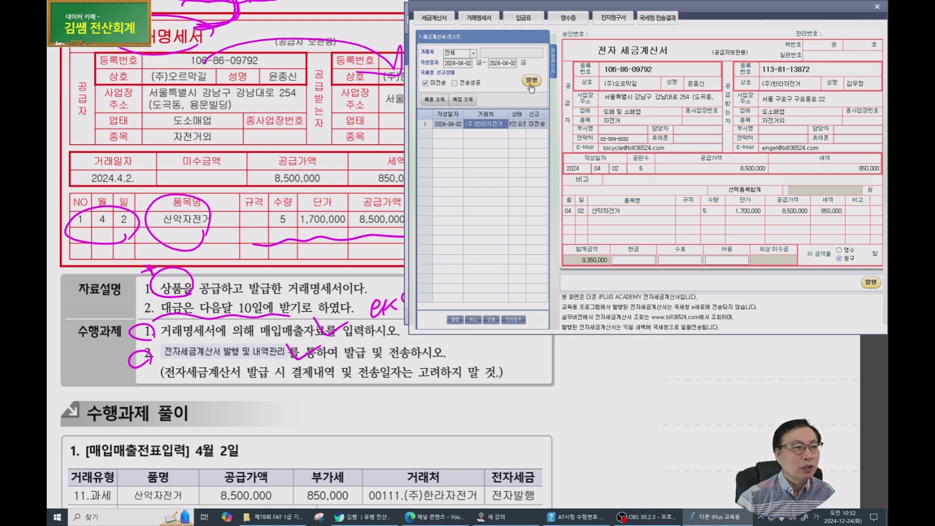
left_click(468, 278)
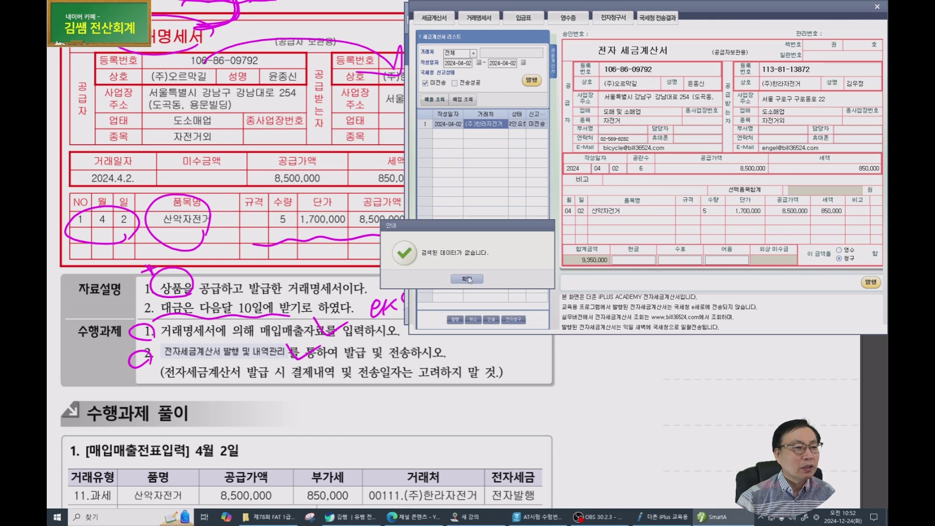
left_click(468, 278)
left_click_drag(763, 16, 721, 48)
left_click(835, 39)
left_click(839, 39)
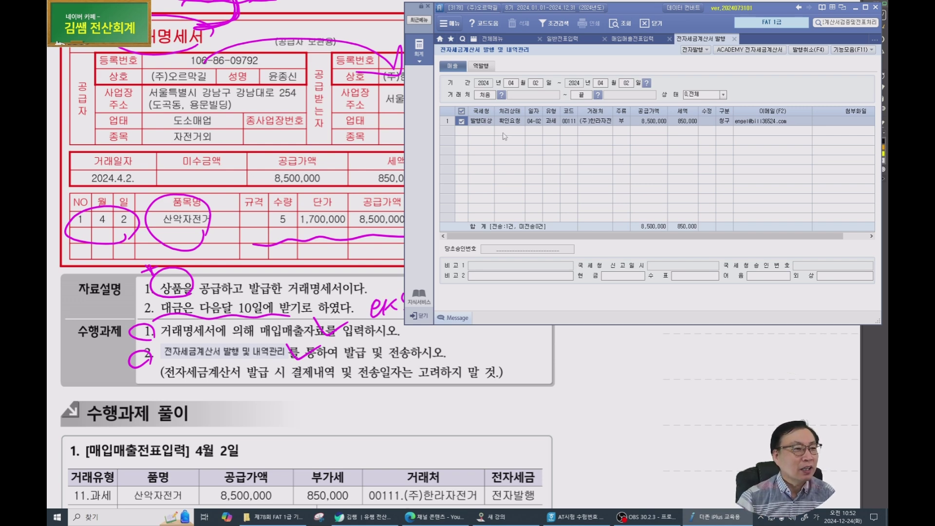
Refresh to confirm 전송성공, then set the 04-02 sale's 전자세금 to 1 (전자발행).
left_click(482, 121)
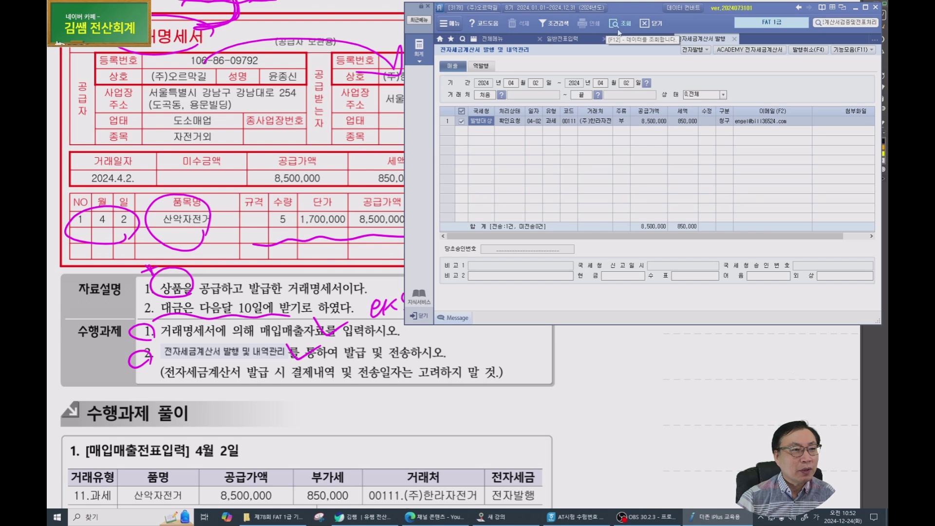
left_click(628, 25)
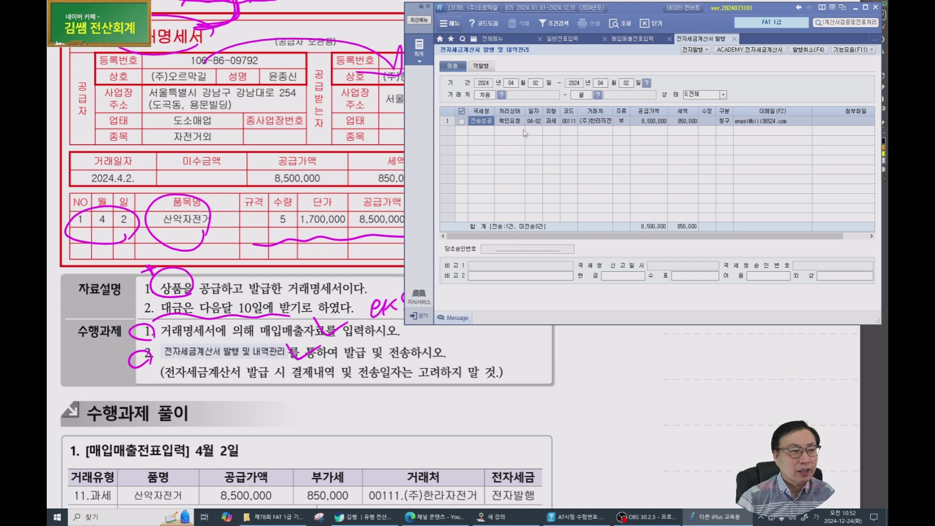
key("Escape")
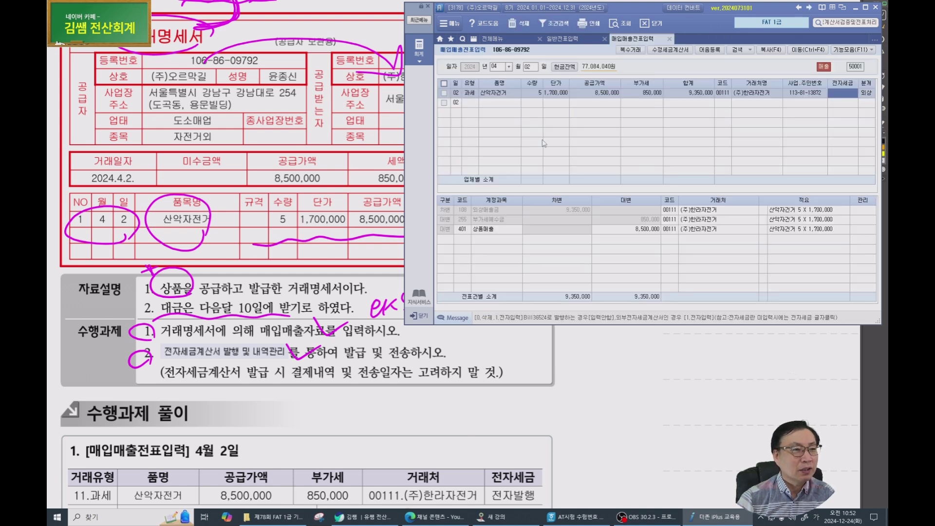
left_click(849, 98)
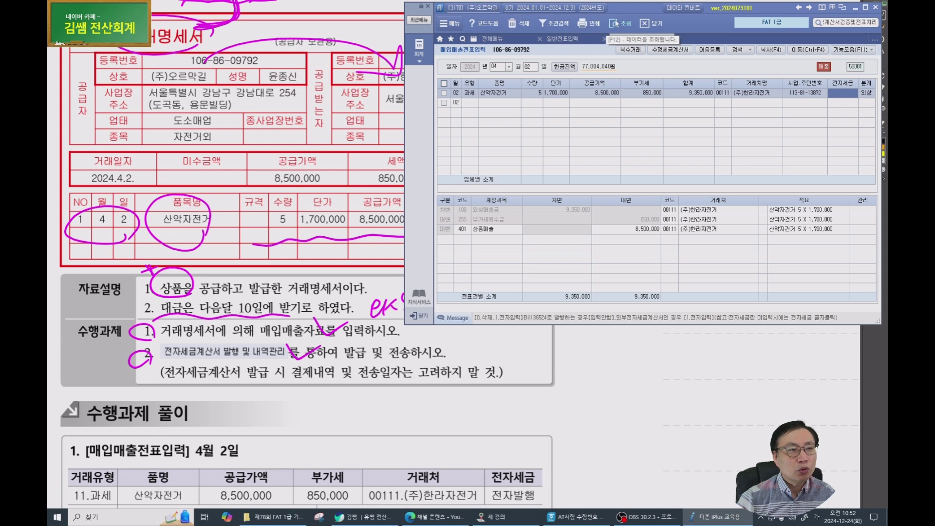
type("1")
key("Return")
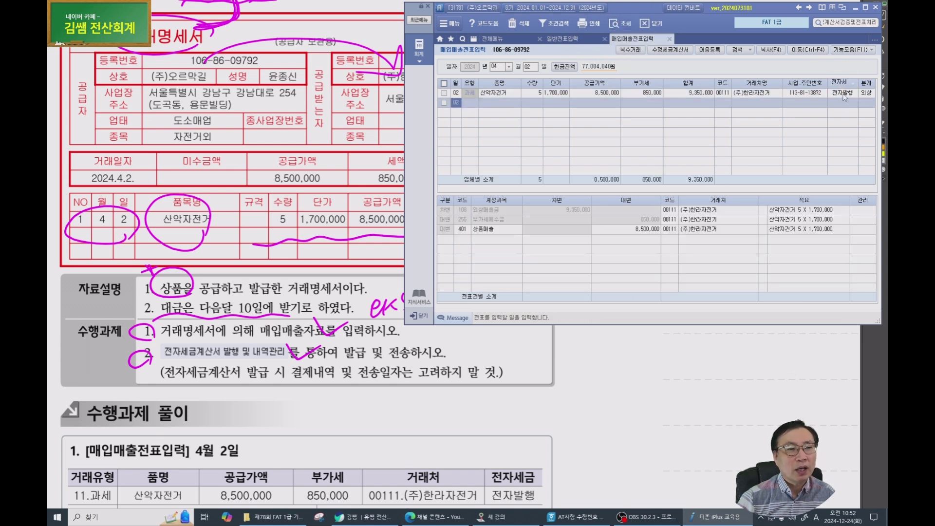
left_click(845, 97)
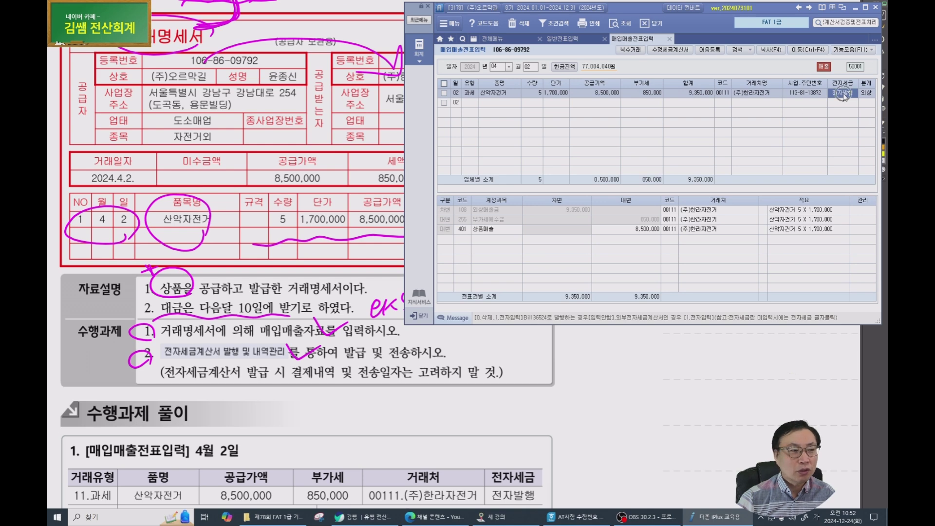
Bring up the May 6 전자계산서 purchase problem in the exam workbook.
left_click(247, 324)
scroll(251, 317, "down", 4)
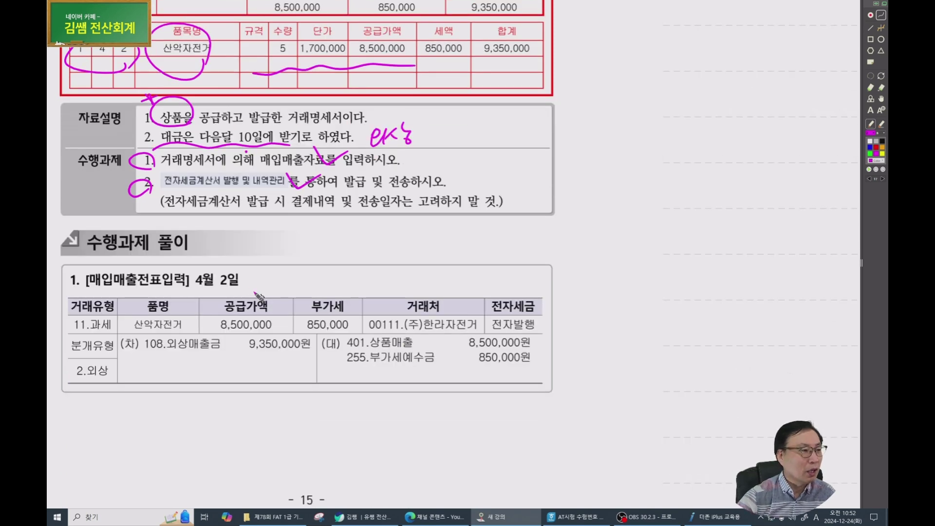
scroll(258, 295, "down", 15)
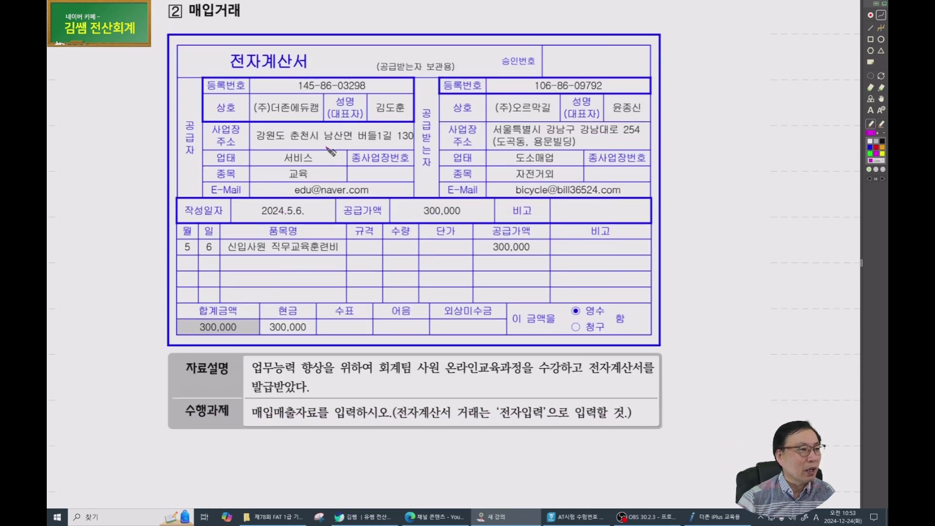
left_click_drag(478, 235, 361, 210)
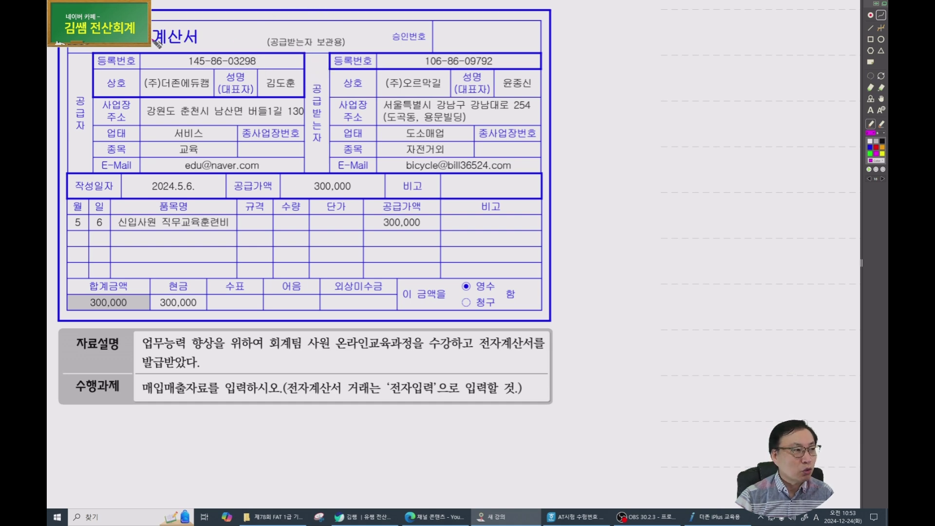
Mark the 계산서 title, a type code note, the supplier details and the May 6 직무교육훈련비 row.
left_click_drag(165, 61, 197, 61)
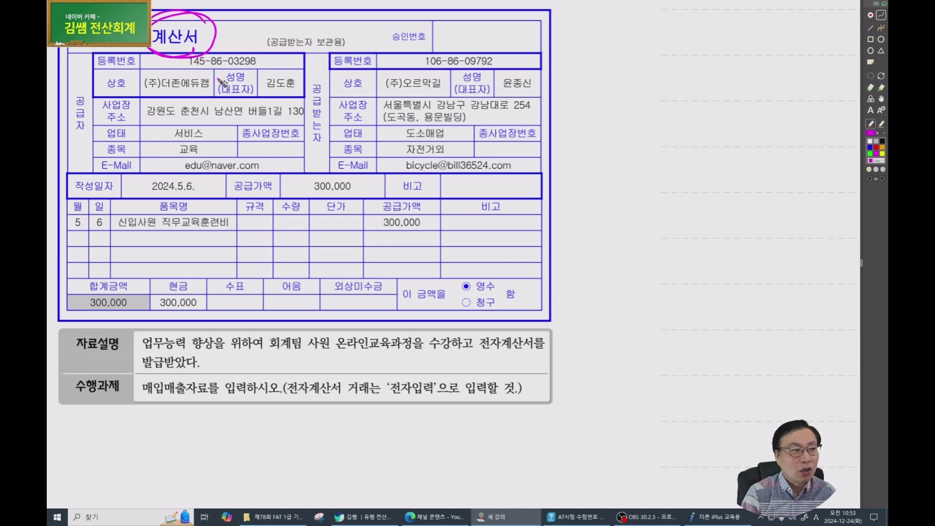
mouse_move(605, 77)
left_mouse_down()
mouse_move(597, 110)
mouse_move(634, 106)
mouse_move(631, 119)
left_mouse_up()
mouse_move(225, 84)
left_mouse_down()
mouse_move(207, 73)
mouse_move(337, 62)
mouse_move(361, 83)
mouse_move(326, 87)
left_mouse_up()
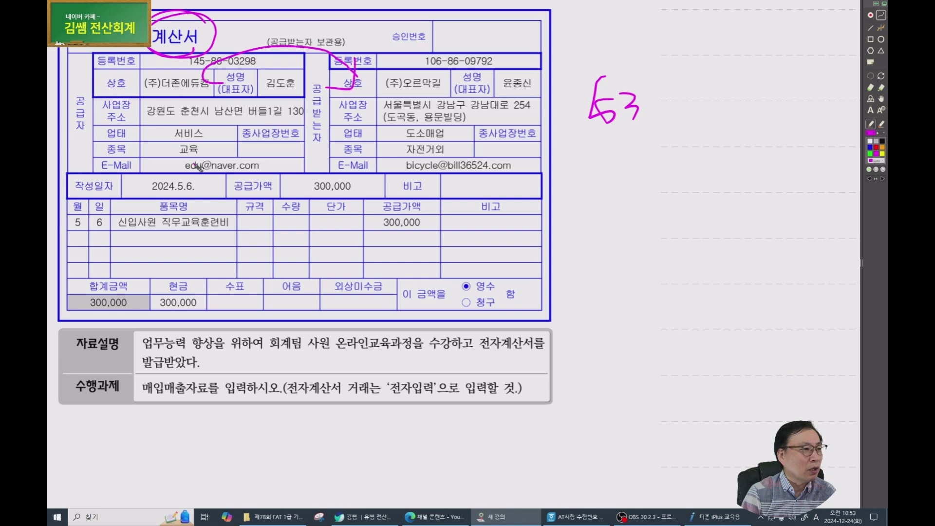
mouse_move(219, 225)
left_mouse_down()
mouse_move(126, 189)
mouse_move(242, 231)
left_mouse_up()
left_click_drag(168, 231, 219, 229)
left_click_drag(179, 235, 238, 233)
left_click_drag(68, 233, 253, 232)
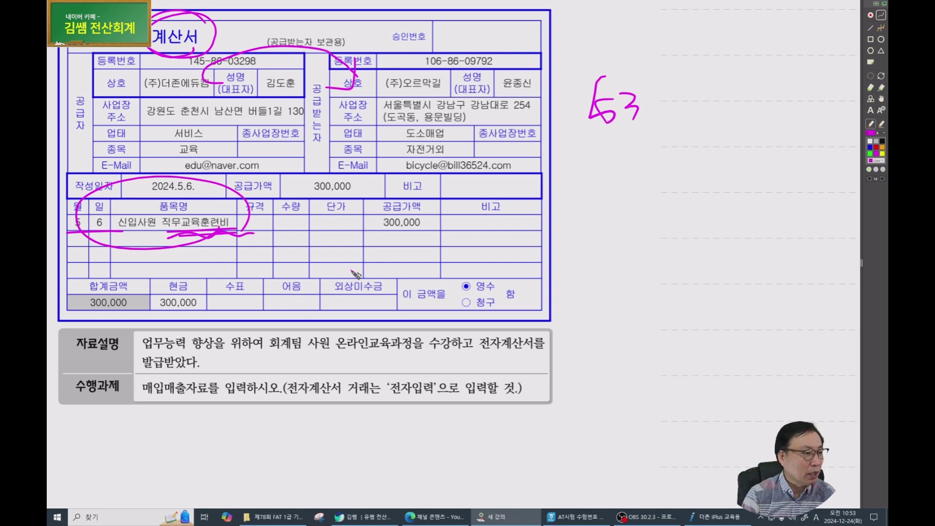
Mark 업무능력 향상을, 전자계산서, 전자입력, cash 300,000, 온라인교육과정 and 영수, then return to Smart A.
mouse_move(194, 352)
left_mouse_down()
mouse_move(222, 344)
mouse_move(298, 361)
mouse_move(433, 354)
mouse_move(348, 339)
mouse_move(521, 358)
left_mouse_up()
left_click_drag(468, 347, 538, 348)
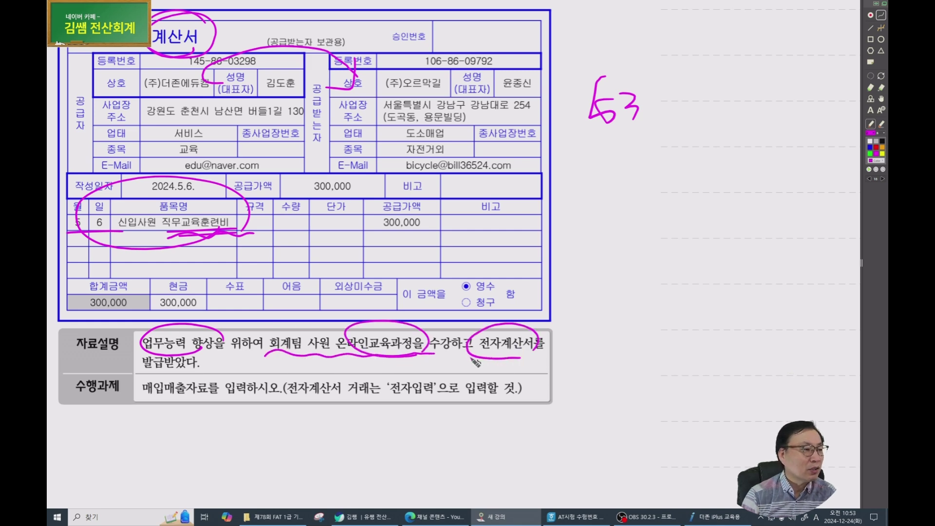
left_click_drag(585, 89, 581, 119)
left_click_drag(660, 89, 658, 119)
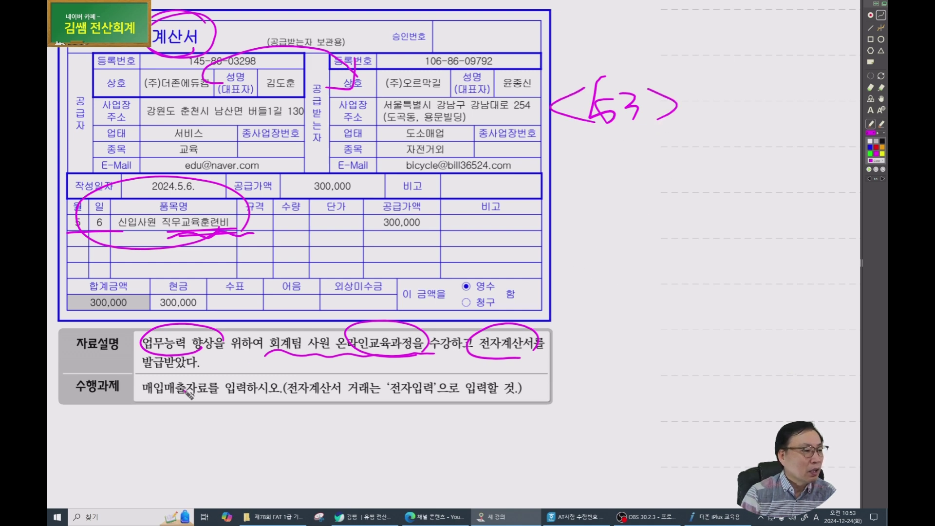
left_click_drag(393, 398, 431, 398)
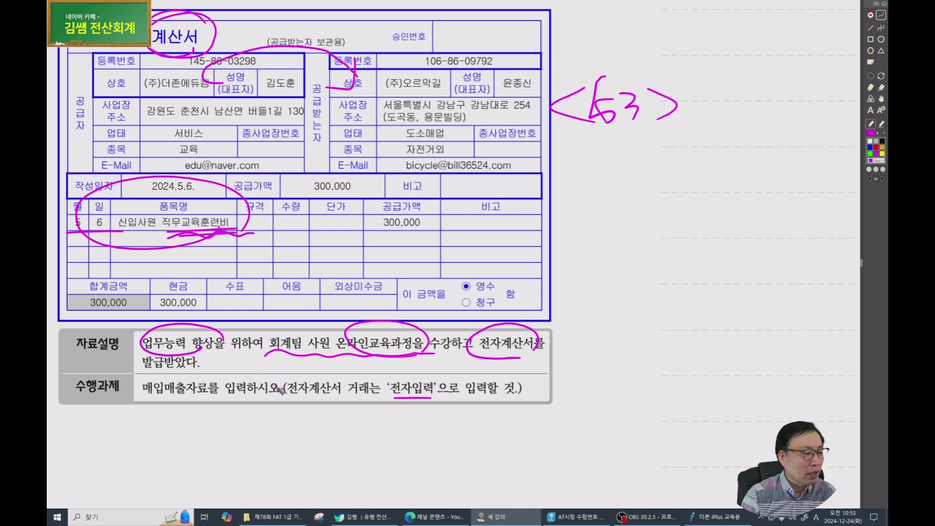
mouse_move(201, 313)
left_mouse_down()
mouse_move(136, 294)
mouse_move(202, 311)
left_mouse_up()
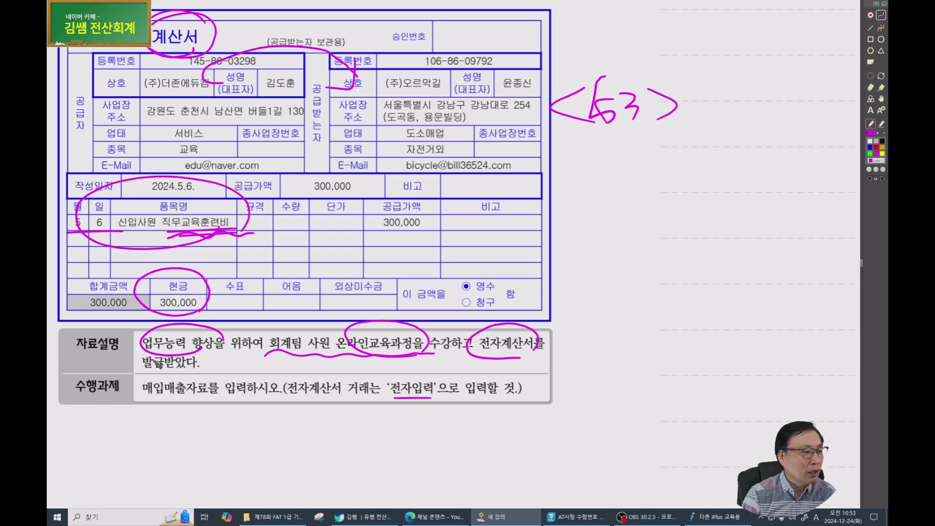
left_click_drag(342, 352, 399, 352)
mouse_move(413, 282)
left_mouse_down()
mouse_move(436, 309)
mouse_move(460, 288)
mouse_move(457, 311)
left_mouse_up()
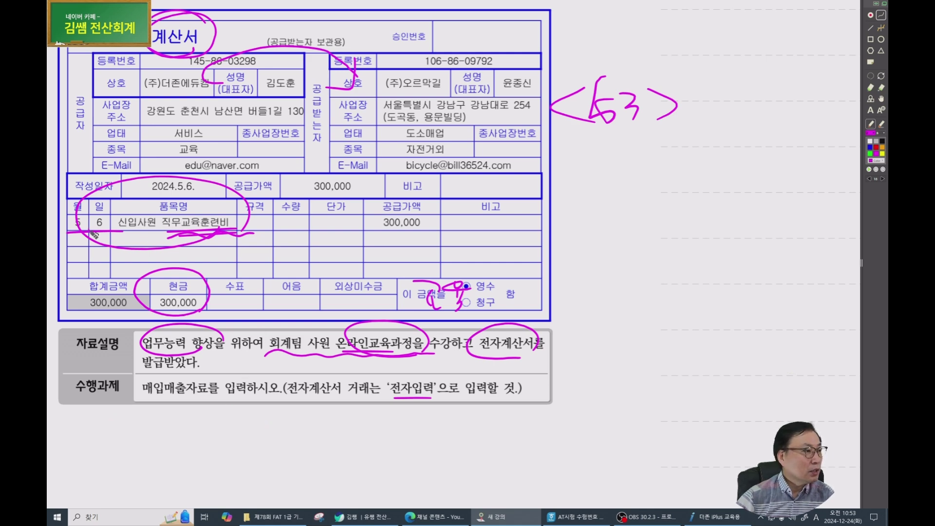
left_click(704, 517)
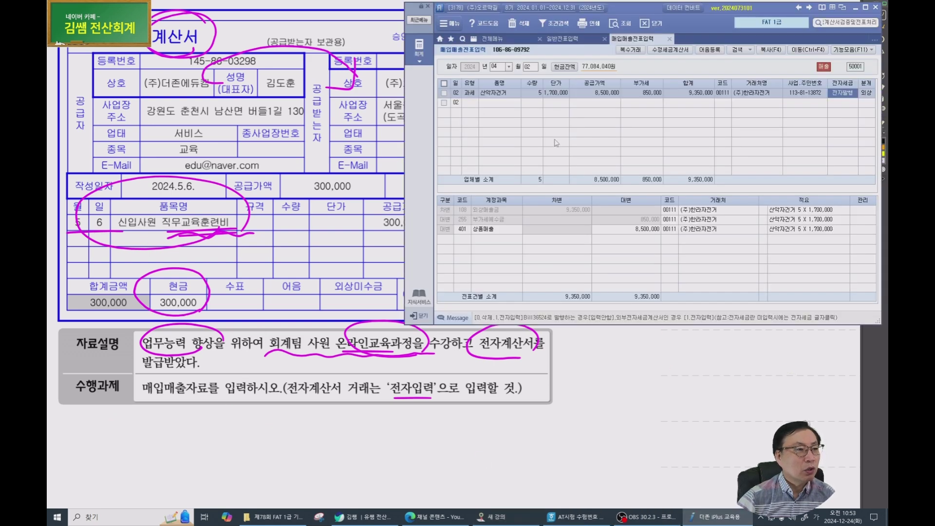
Start a 05/06 type 53 면세 purchase row for item 신입사원 직무교육훈련비.
key("Escape")
key("Escape")
type("05")
key("Return")
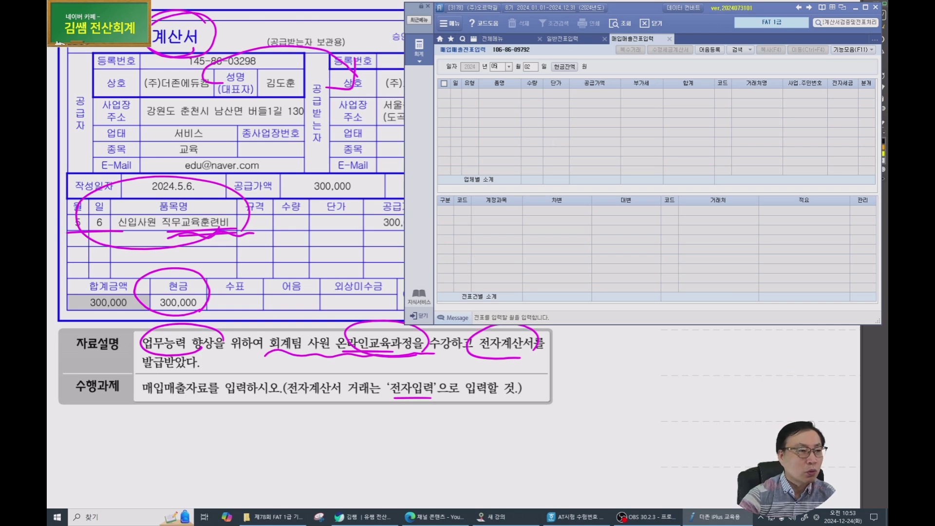
type("06")
key("Return")
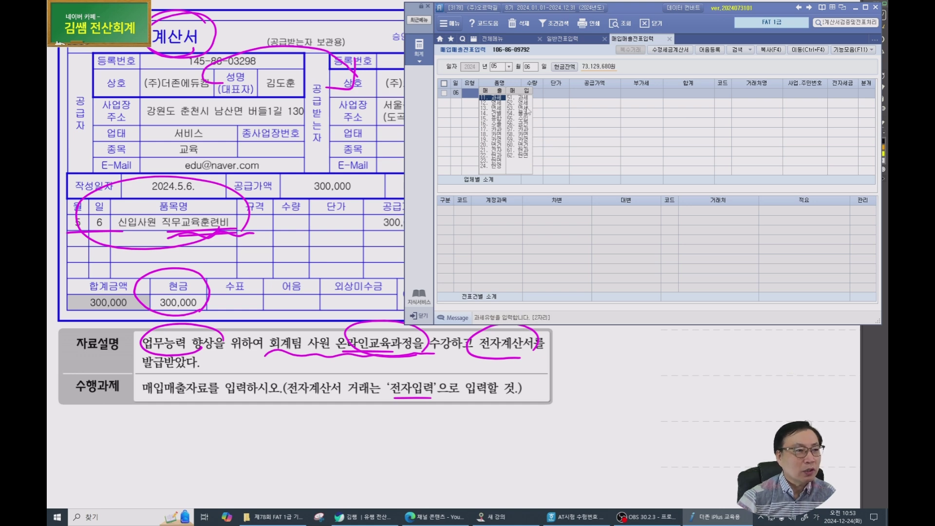
left_click(524, 110)
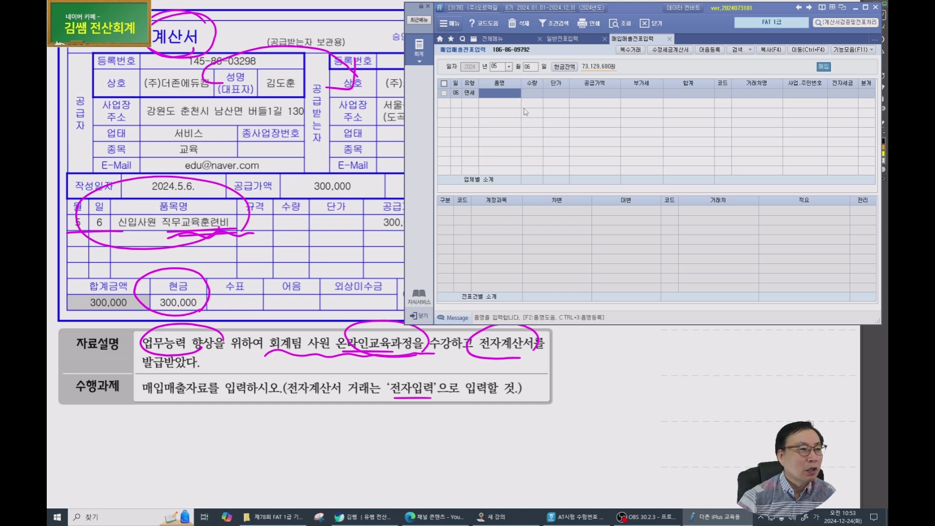
type("신입사원")
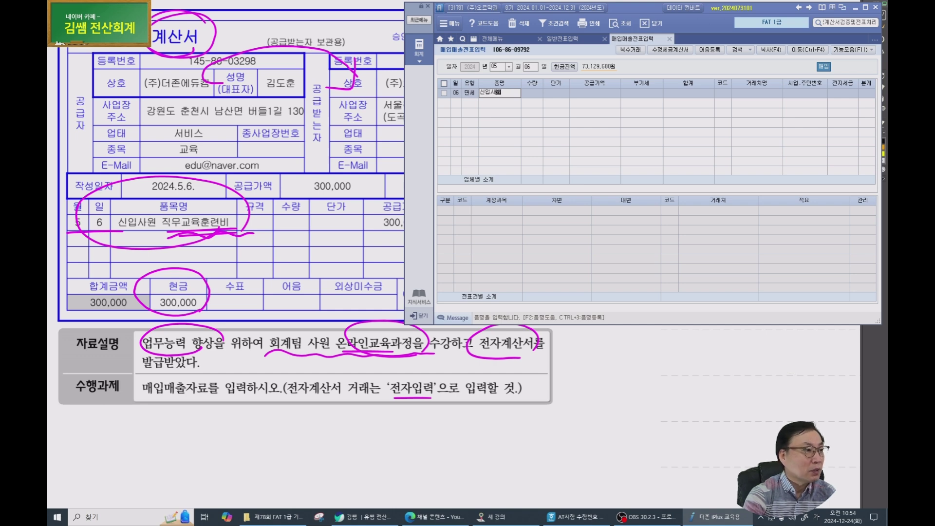
type("직무교육훈련비")
key("Return")
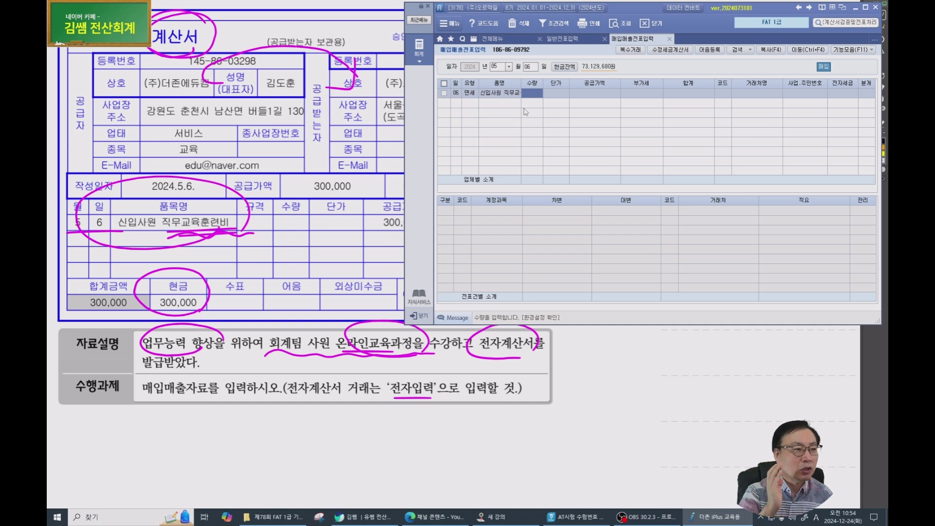
Enter 300,000 supply amount, supplier (주)더존에듀캠 via 더존 search, and set 전자입력.
key("Return")
key("Return")
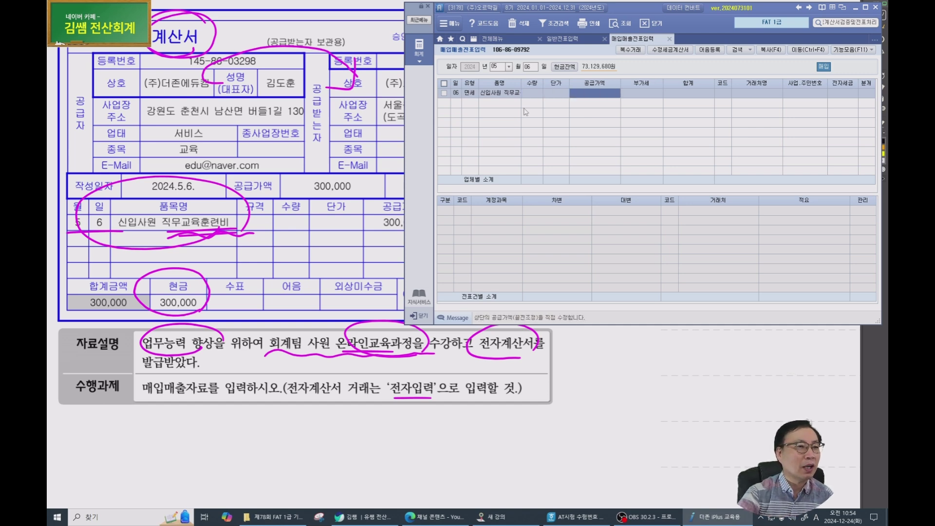
type("300000")
key("Return")
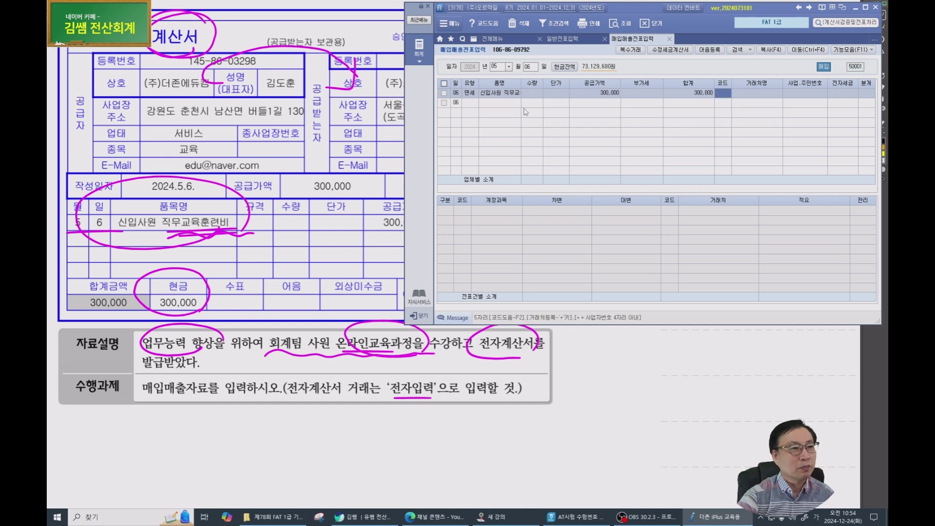
type("더존")
key("Return")
key("Return")
key("Return")
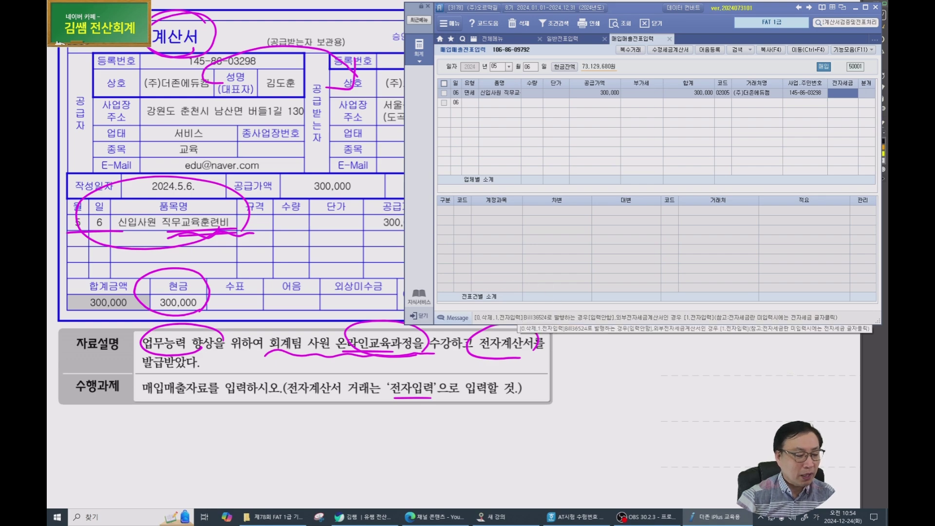
key("ctrl+1")
left_click(539, 318)
mouse_move(500, 339)
left_mouse_down()
mouse_move(436, 339)
mouse_move(480, 299)
mouse_move(487, 335)
left_mouse_up()
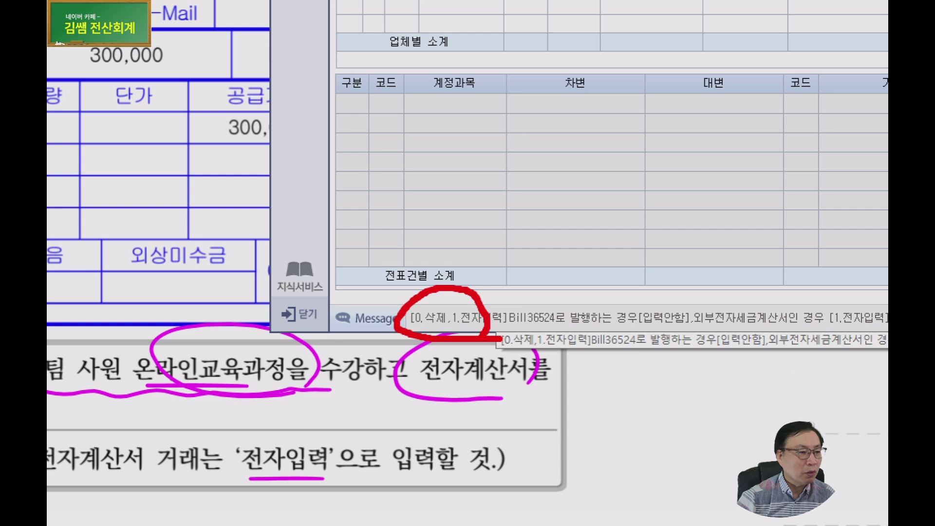
key("Escape")
Set the May 6 entry's 분개 to 1.현금 with account 825 교육훈련비.
key("Return")
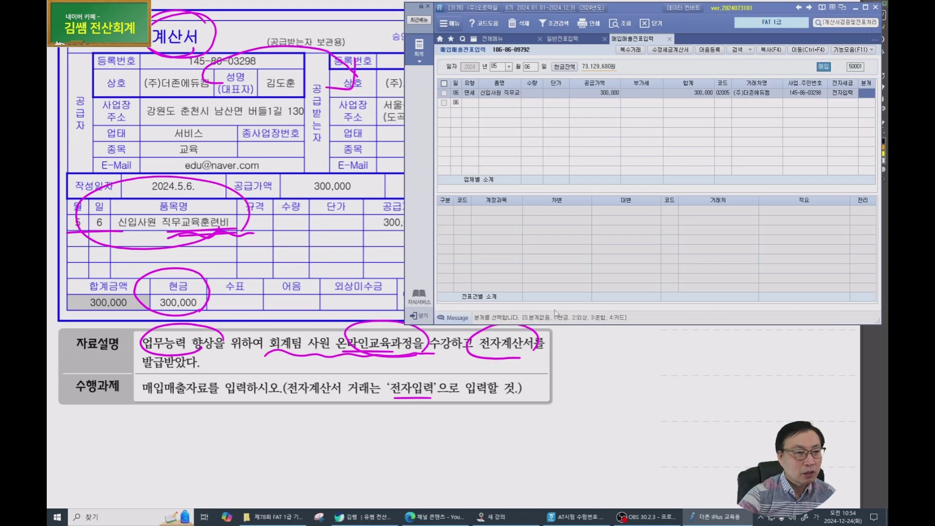
key("Return")
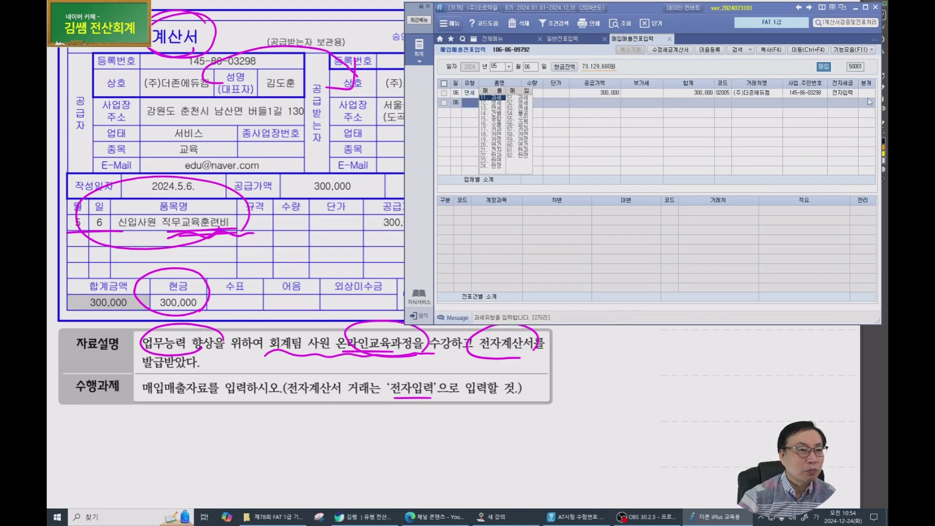
left_click(868, 93)
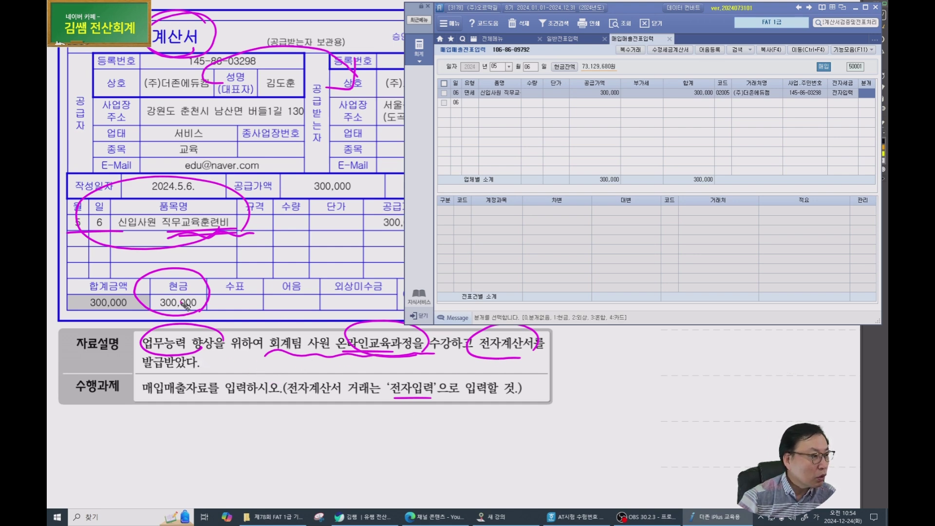
type("1")
key("Return")
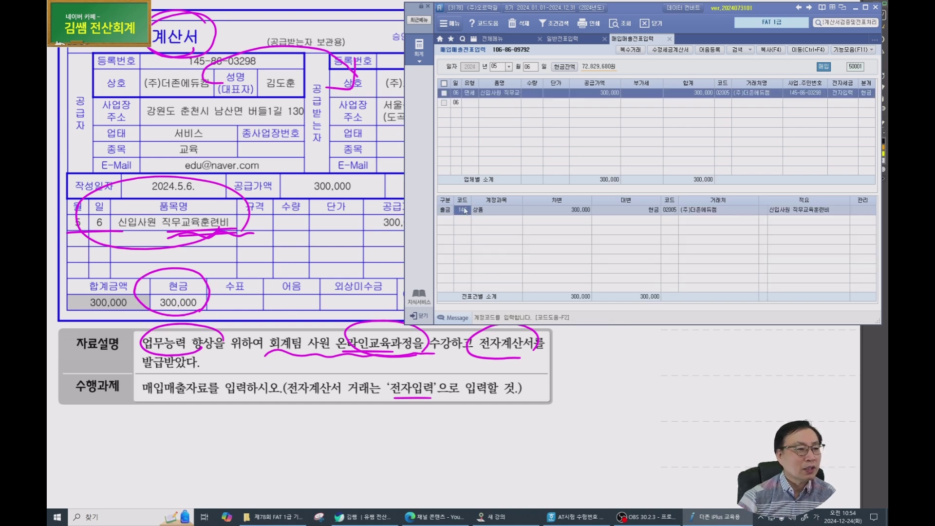
type("교")
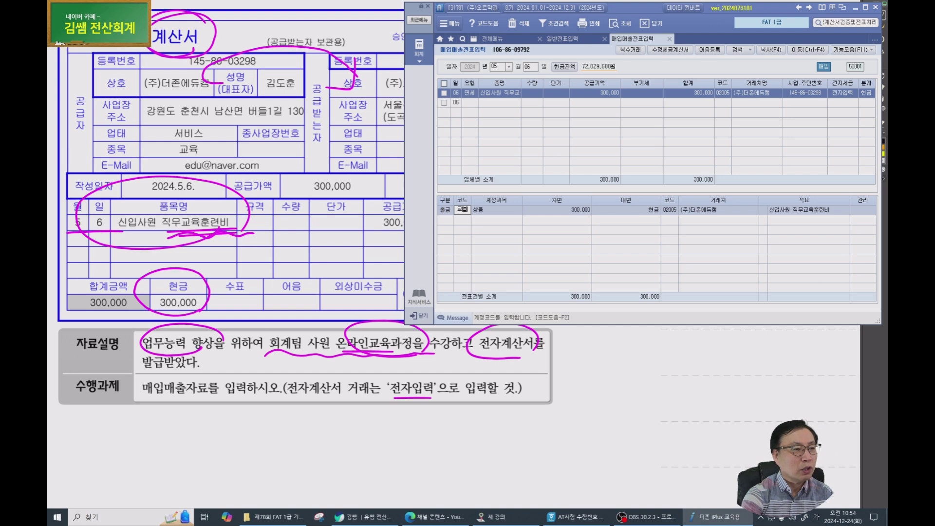
type("육")
key("Return")
key("Down")
key("Down")
key("Down")
key("Return")
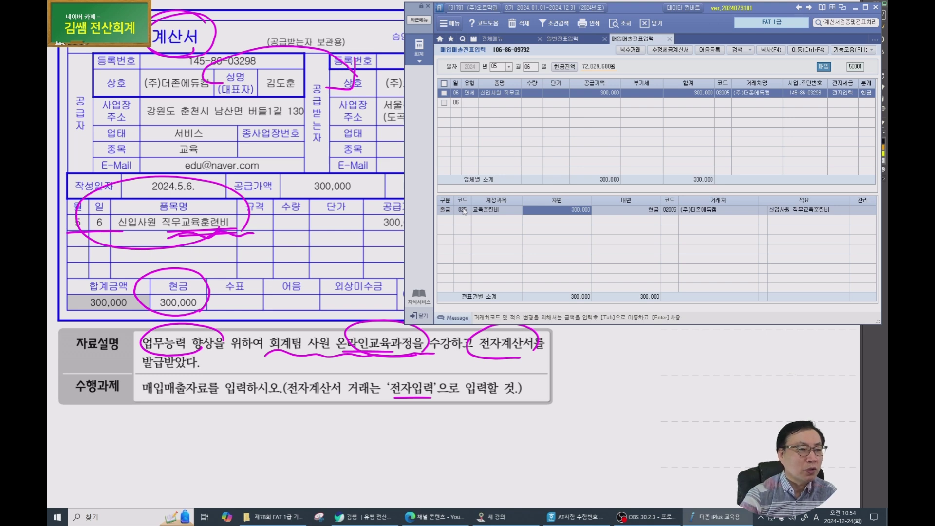
Change 분개 to 3.혼합: debit 825 교육훈련비, credit 101 현금, 300,000 each.
left_click(866, 93)
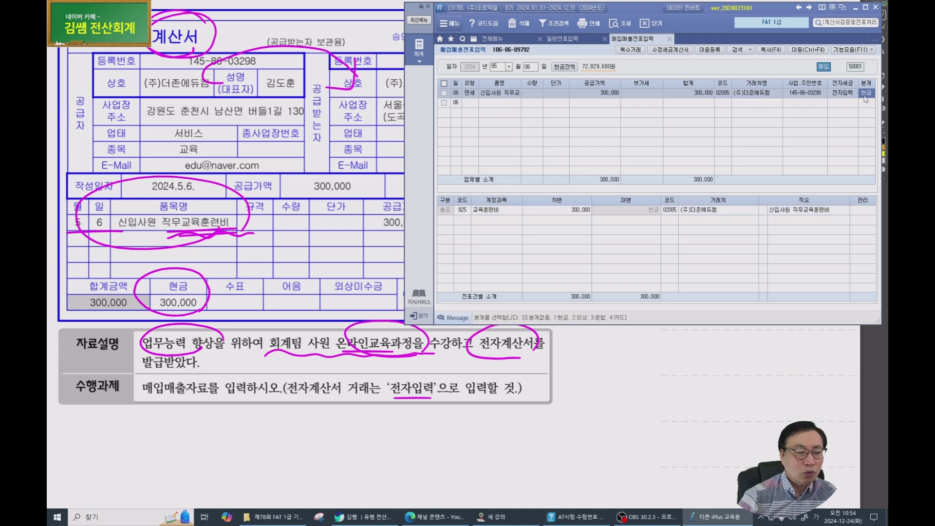
key("3")
key("Return")
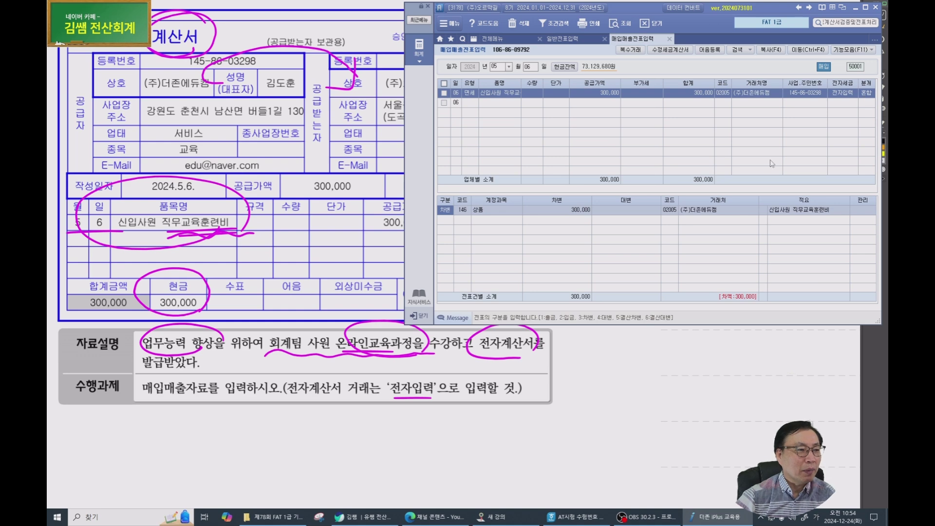
key("Return")
type("교육")
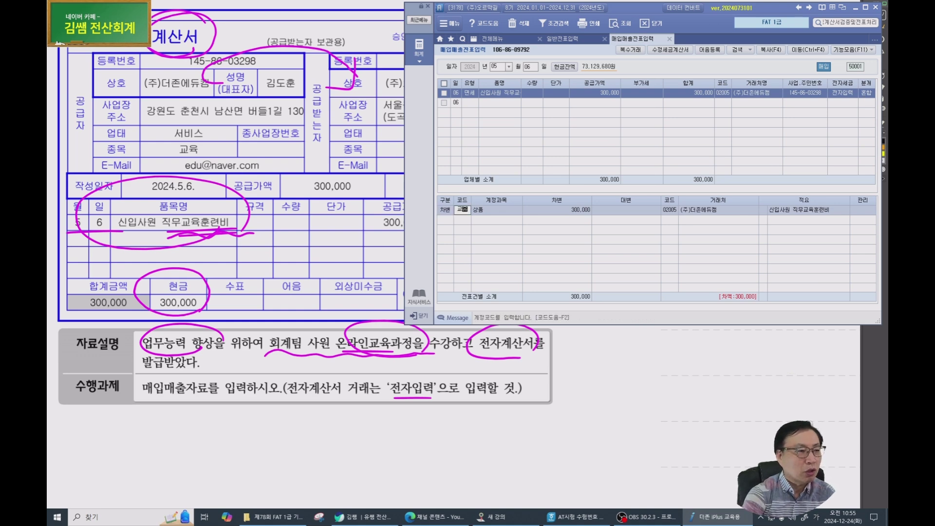
key("Return")
key("Return")
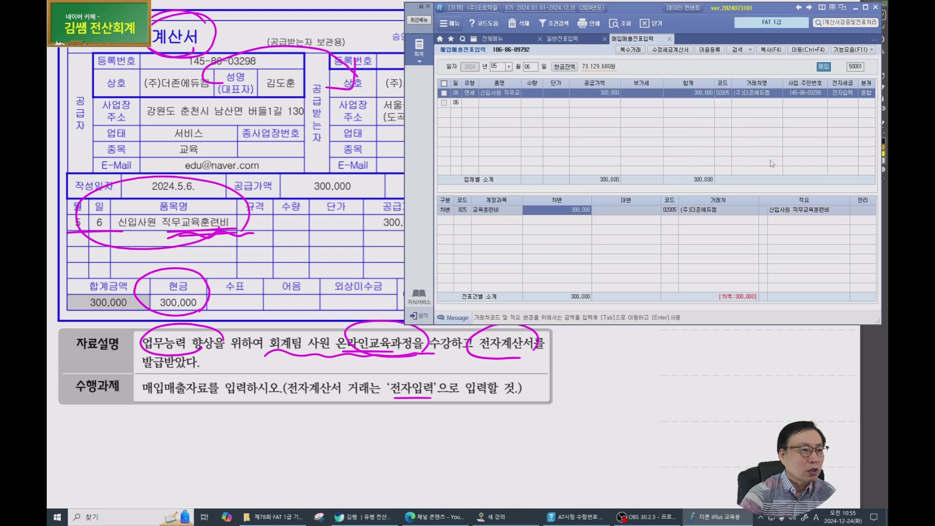
key("Return")
type("2")
key("Return")
type("101")
key("Return")
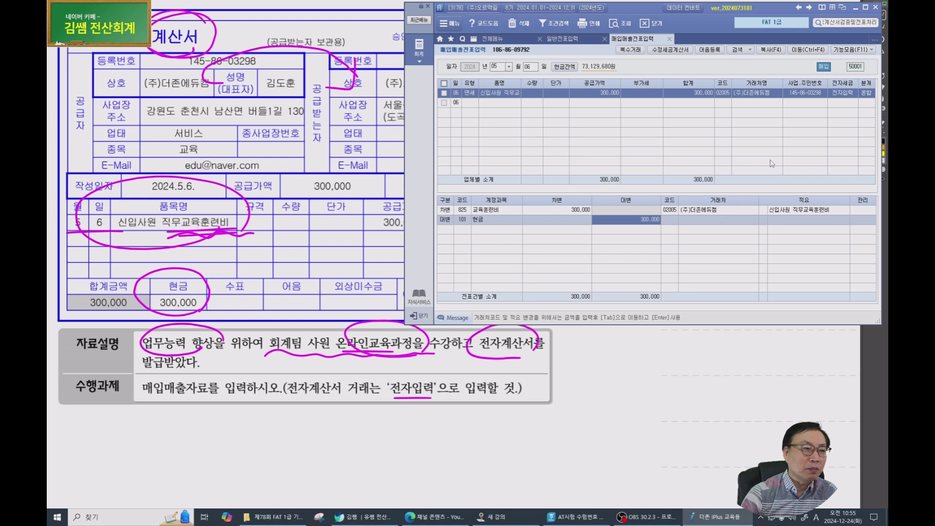
key("Return")
key("Up")
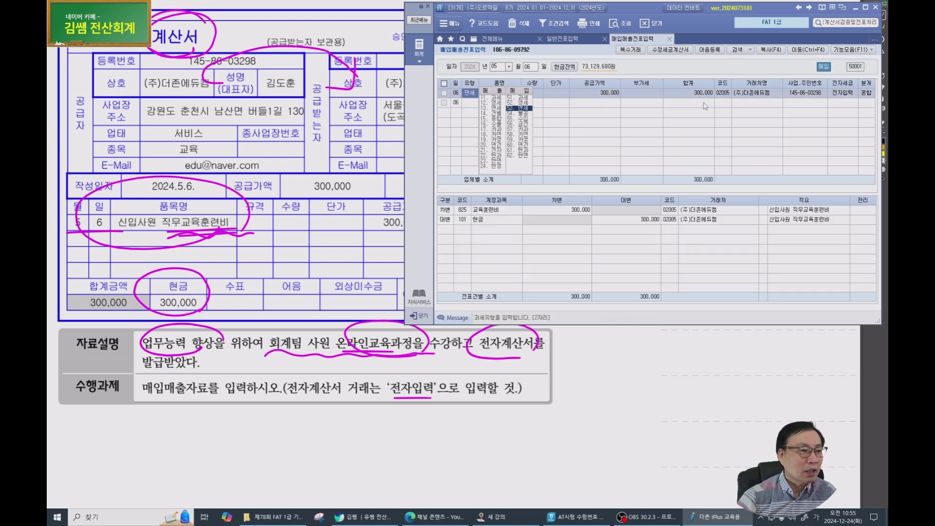
Tick the 1.현금 split type in the May 6 solution, then scroll to the 5월 청구서 problem.
left_click(380, 375)
scroll(341, 380, "down", 10)
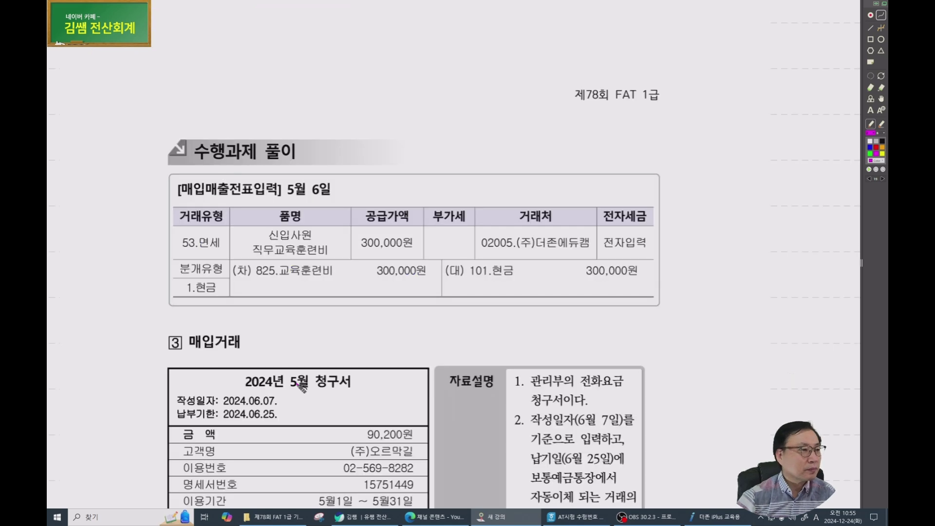
scroll(343, 304, "down", 2)
left_click_drag(433, 234, 314, 191)
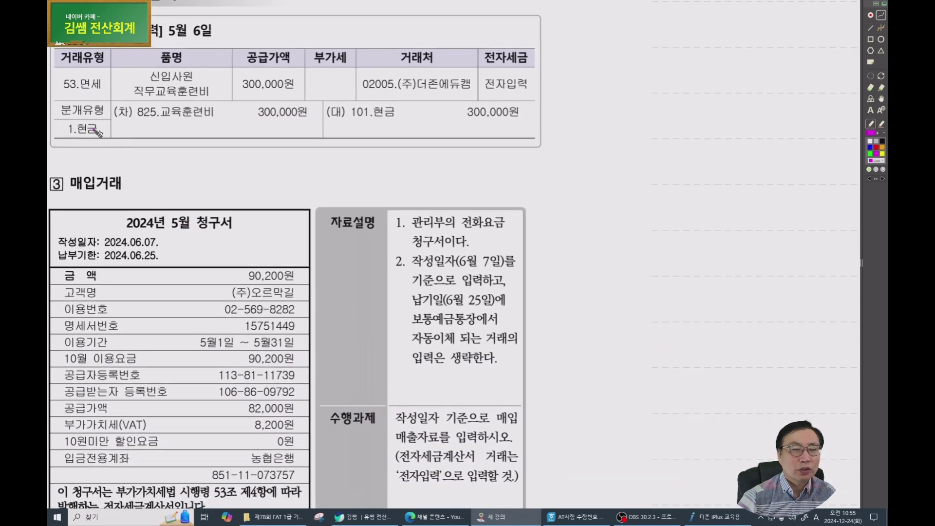
scroll(95, 130, "down", 1)
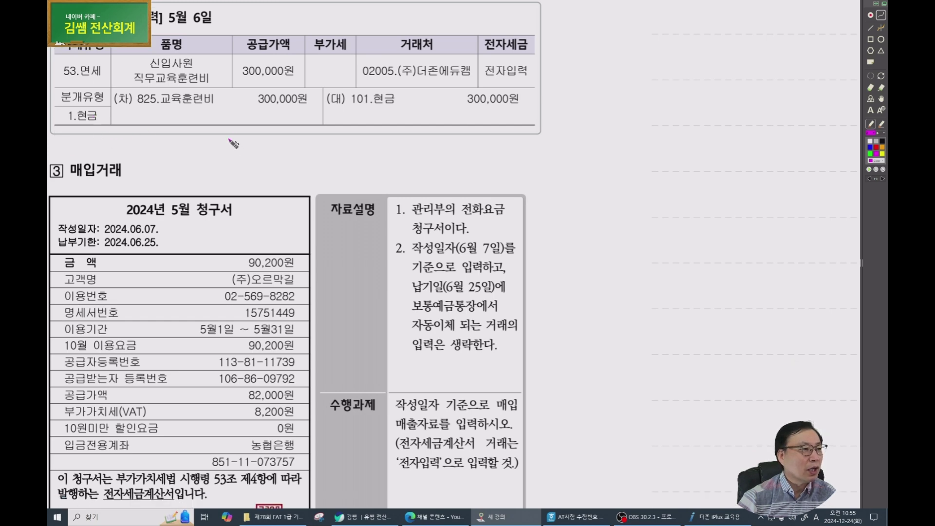
mouse_move(86, 99)
left_mouse_down()
mouse_move(93, 116)
mouse_move(106, 98)
left_mouse_up()
scroll(350, 187, "down", 3)
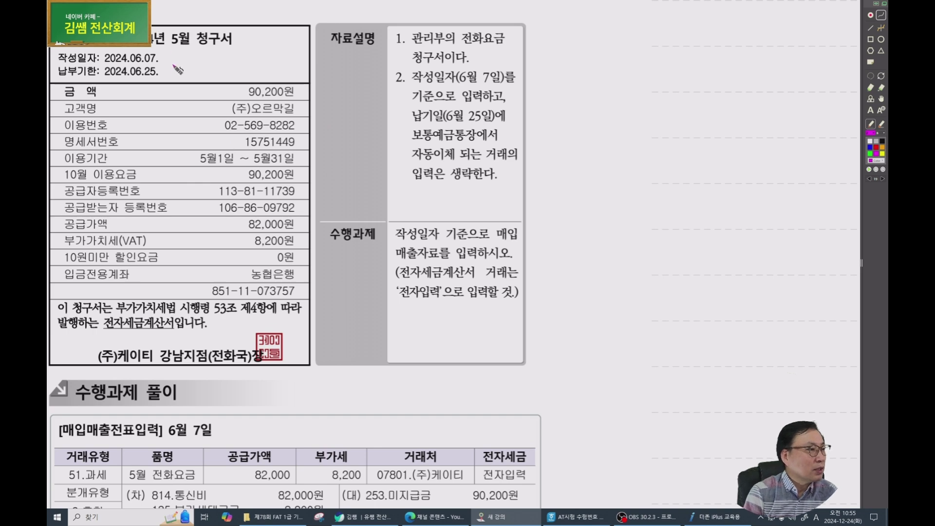
Mark the 2024.06.07 date, (주)오르막길, 82,000/8,200 amounts and 전자세금계산서; erase a stray circle.
mouse_move(177, 64)
left_mouse_down()
mouse_move(184, 62)
mouse_move(163, 78)
left_mouse_up()
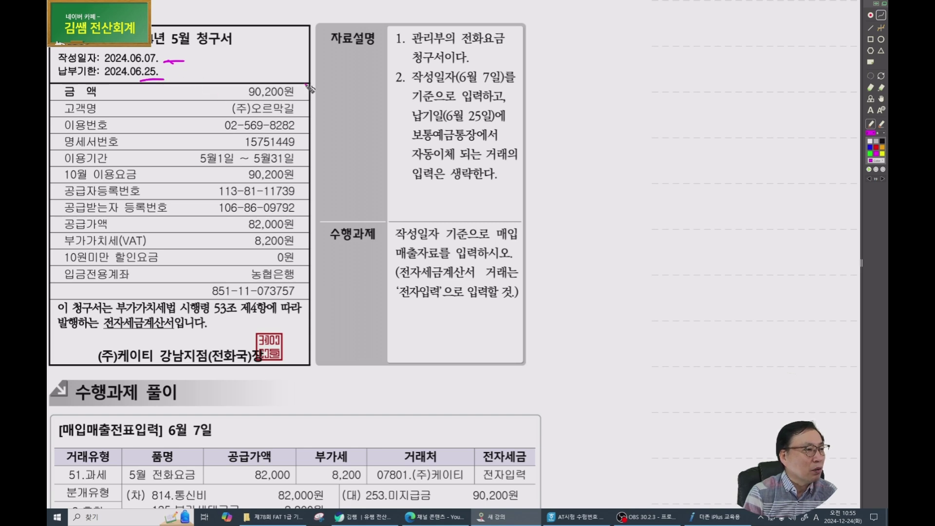
left_click_drag(207, 107, 227, 103)
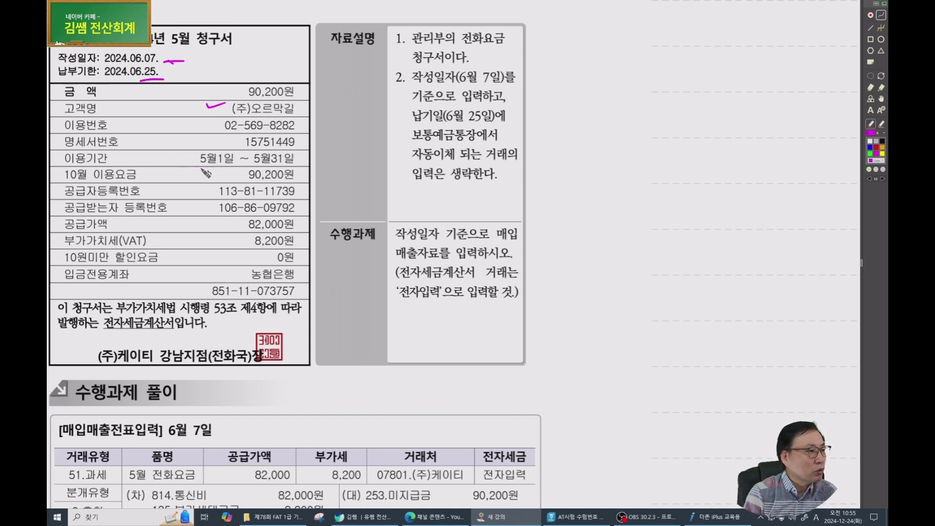
mouse_move(225, 222)
left_mouse_down()
mouse_move(294, 256)
mouse_move(269, 218)
mouse_move(218, 220)
left_mouse_up()
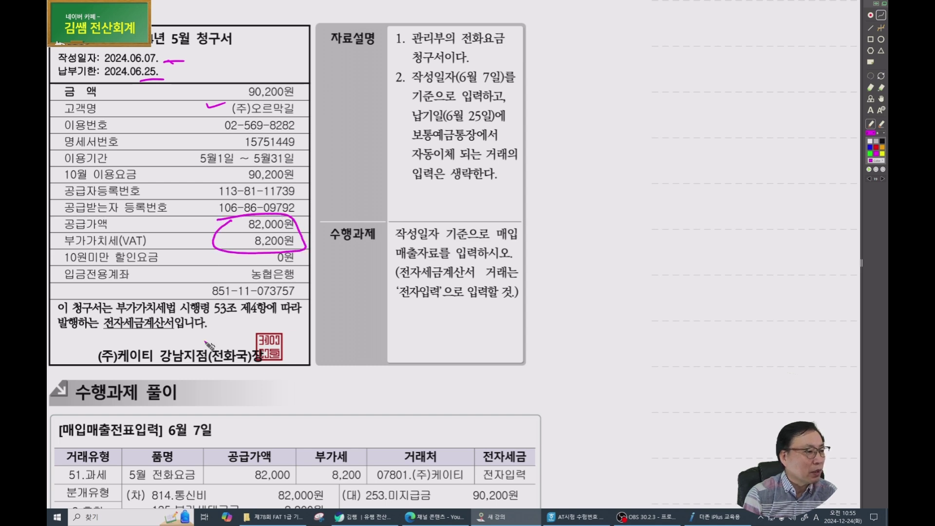
left_click_drag(157, 361, 159, 367)
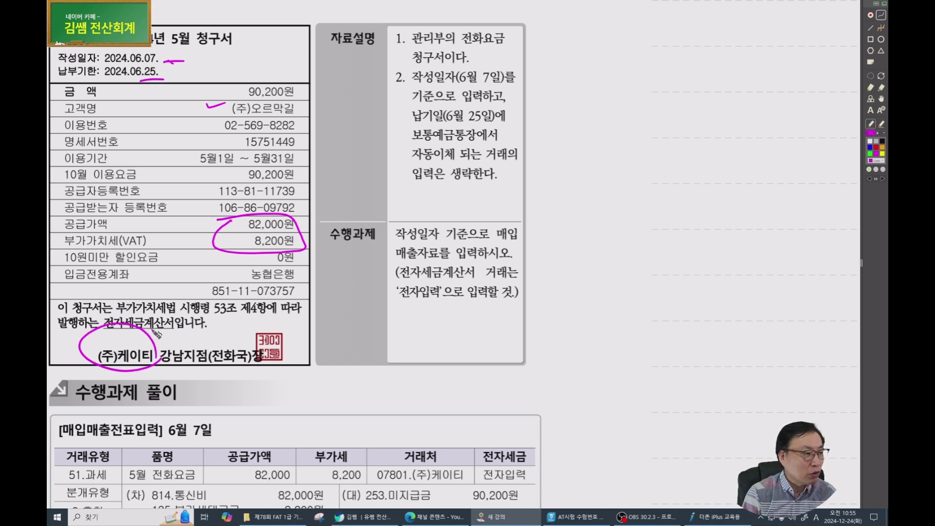
key("e")
left_click_drag(171, 345, 138, 357)
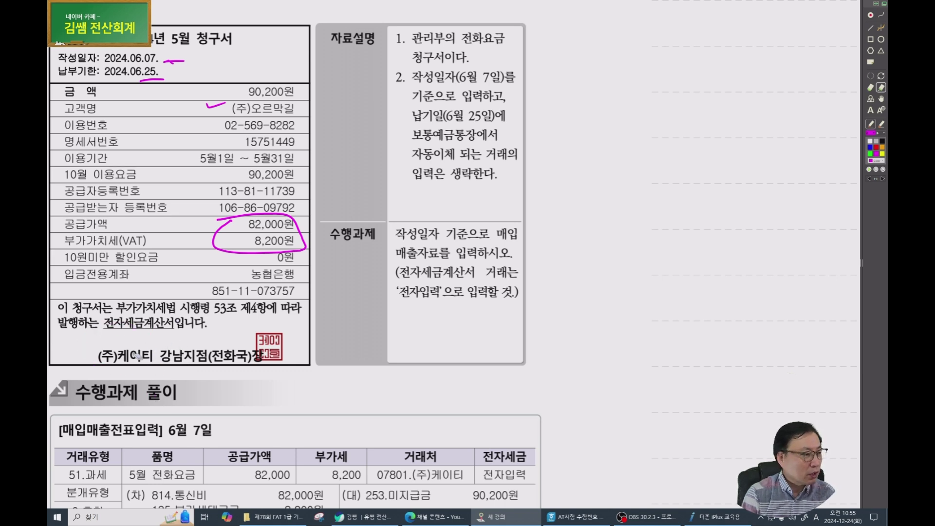
key("p")
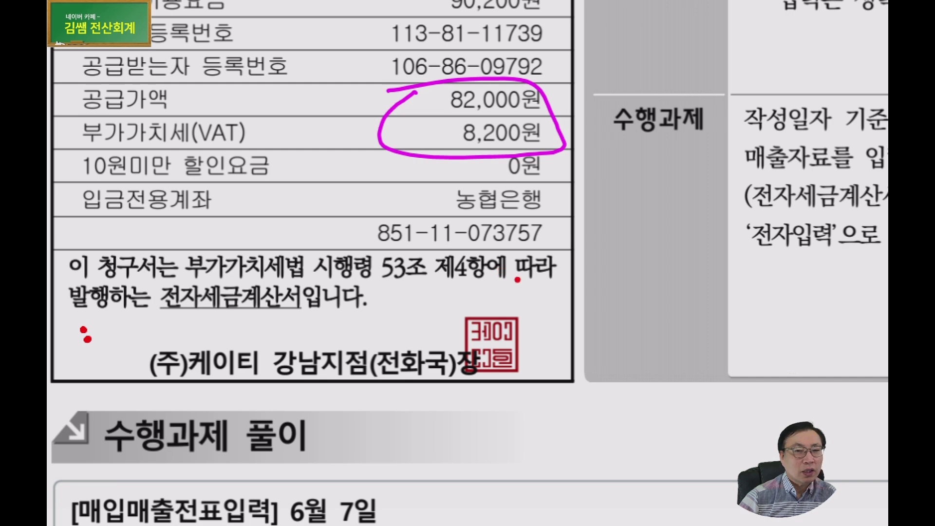
mouse_move(171, 329)
left_mouse_down()
mouse_move(323, 335)
mouse_move(233, 265)
mouse_move(154, 327)
mouse_move(151, 349)
left_mouse_up()
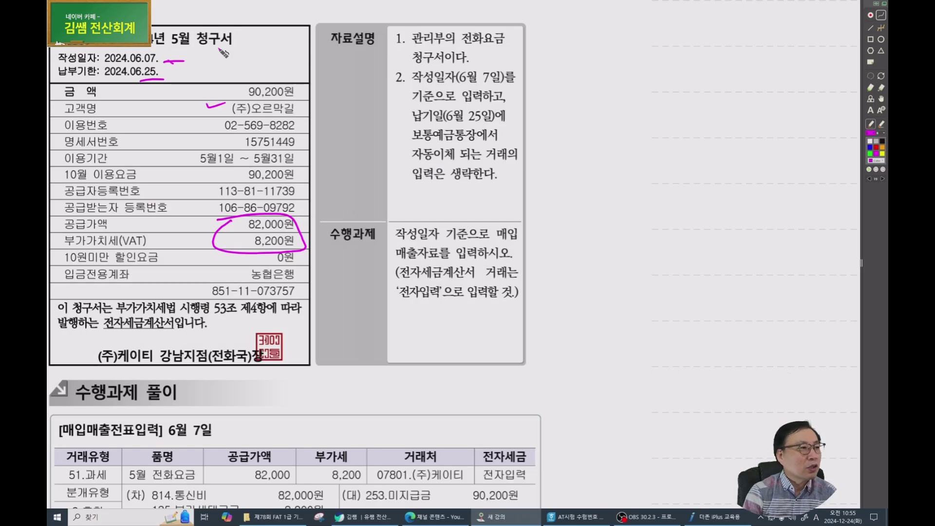
Circle 5월 청구서, write the type note <51>, and circle 관리부의 전화요금.
mouse_move(223, 52)
left_mouse_down()
mouse_move(238, 43)
mouse_move(246, 49)
left_mouse_up()
left_click_drag(236, 57, 299, 62)
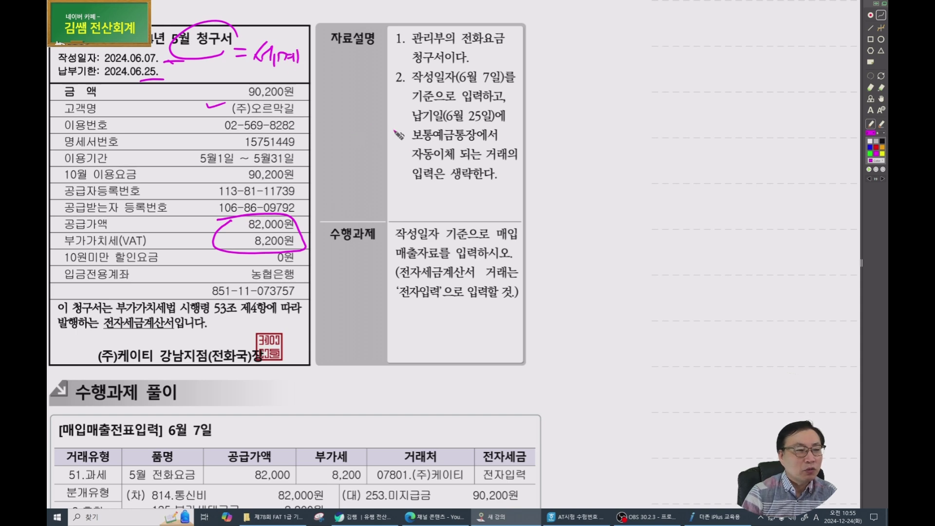
mouse_move(567, 86)
left_mouse_down()
mouse_move(560, 118)
mouse_move(593, 115)
left_mouse_up()
mouse_move(577, 100)
left_mouse_down()
mouse_move(595, 99)
mouse_move(604, 114)
left_mouse_up()
left_click_drag(617, 89, 629, 113)
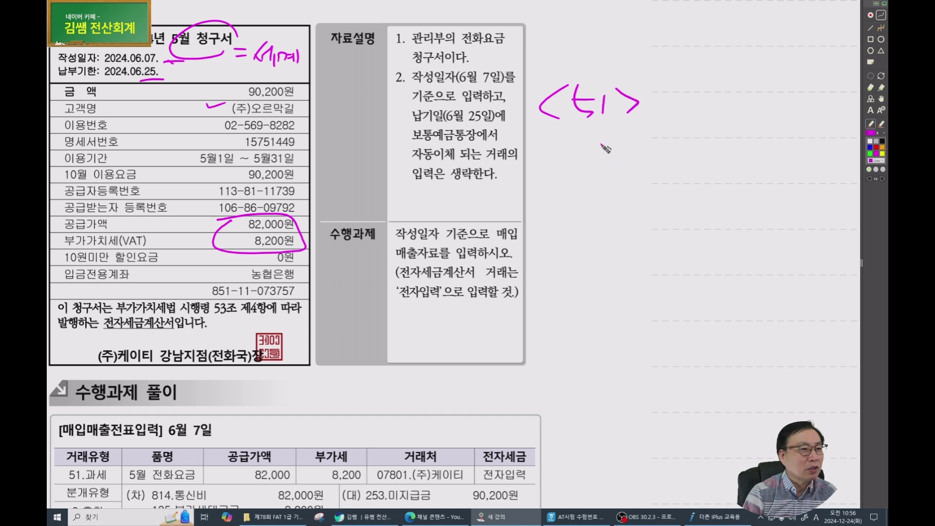
mouse_move(510, 42)
left_mouse_down()
mouse_move(431, 47)
mouse_move(541, 35)
mouse_move(547, 55)
left_mouse_up()
left_click_drag(534, 118, 579, 116)
Underline the enter-by-issue-date instruction and 보통예금통장, and note 6/7 beside it.
left_click_drag(407, 88, 502, 87)
left_click_drag(388, 107, 485, 103)
mouse_move(109, 51)
left_mouse_down()
mouse_move(157, 52)
mouse_move(122, 66)
left_mouse_up()
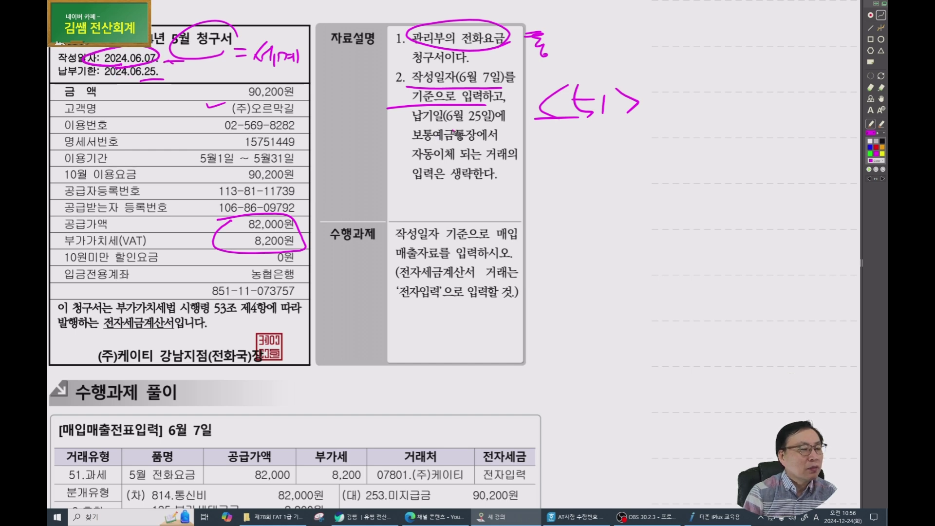
left_click_drag(438, 146, 454, 145)
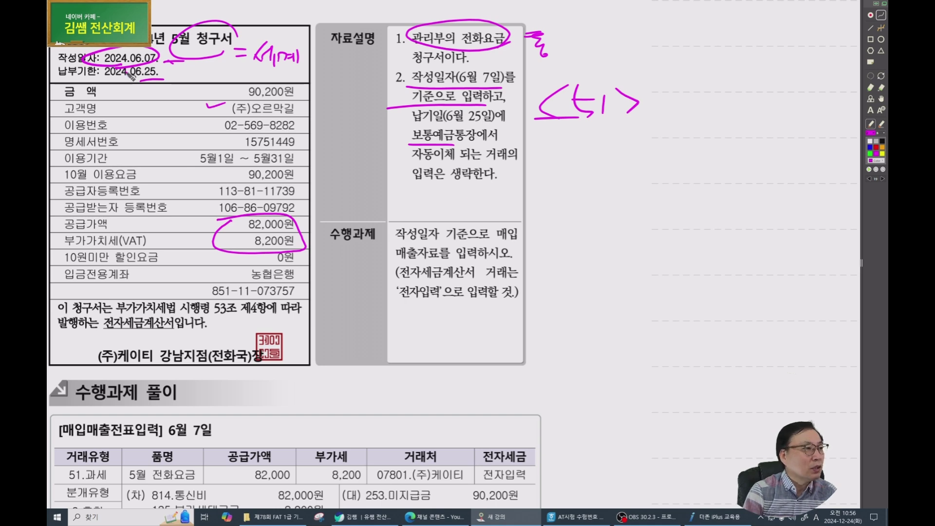
left_click(166, 60)
left_click(403, 189)
mouse_move(383, 179)
left_mouse_down()
mouse_move(382, 222)
mouse_move(457, 229)
left_mouse_up()
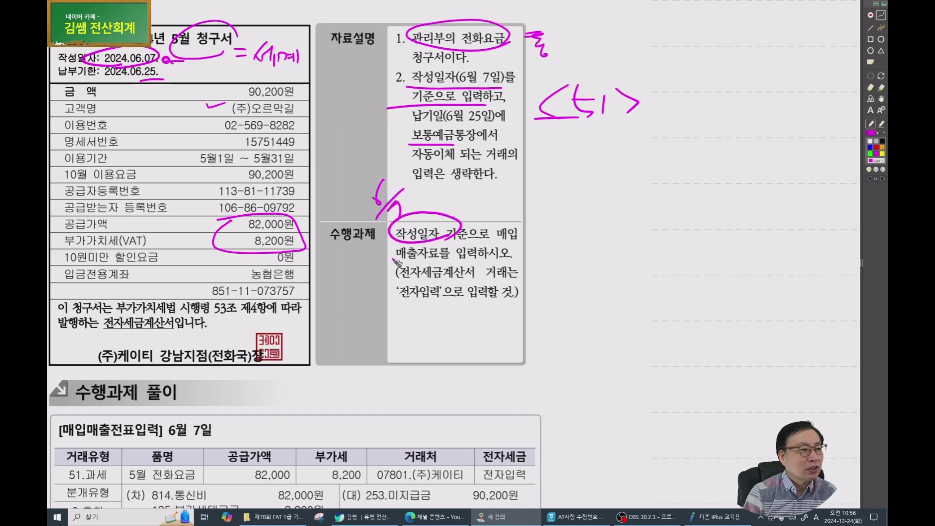
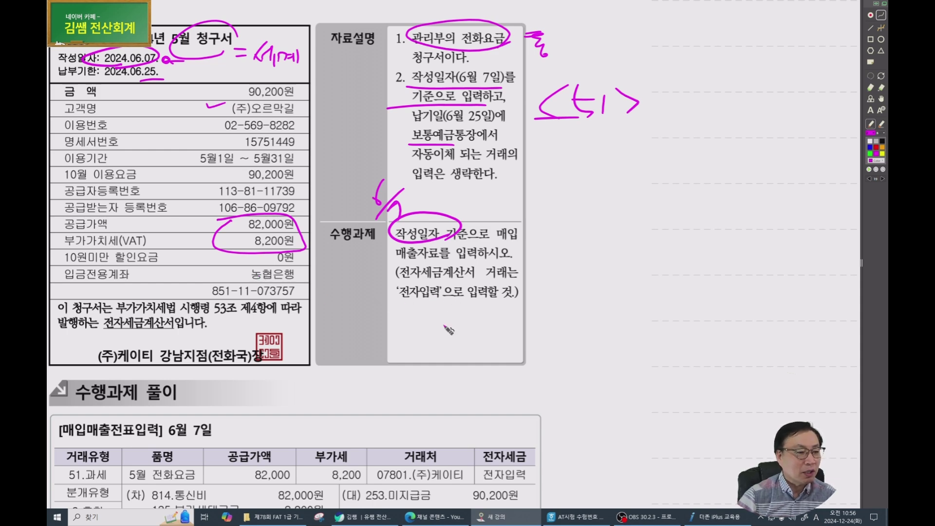
Start a June 7 type-51 purchase row for 전화요금 with a supply value of 82,000.
left_click(715, 517)
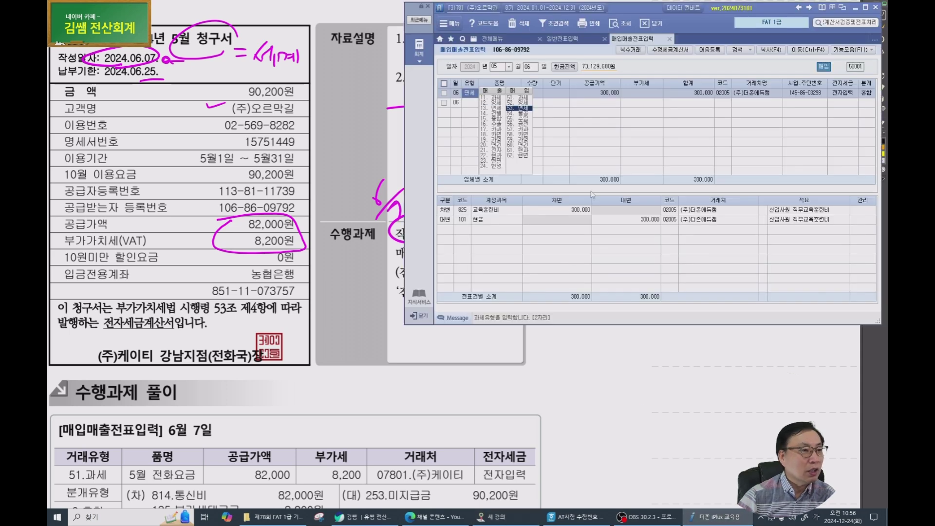
key("Escape")
key("Escape")
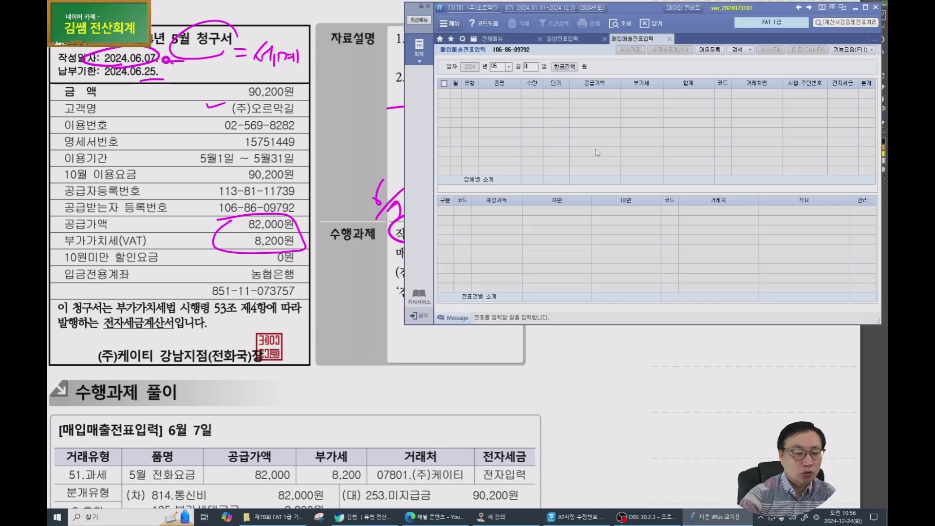
type("0607")
key("Return")
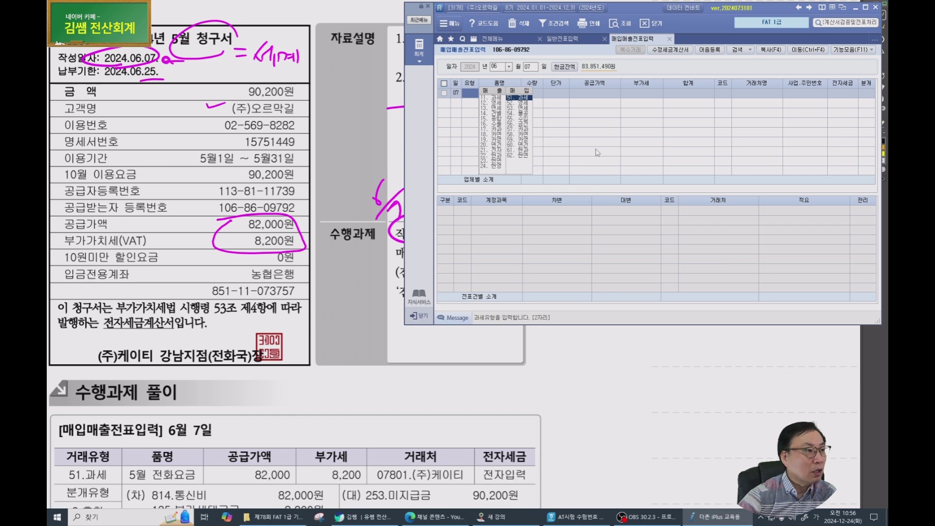
type("51")
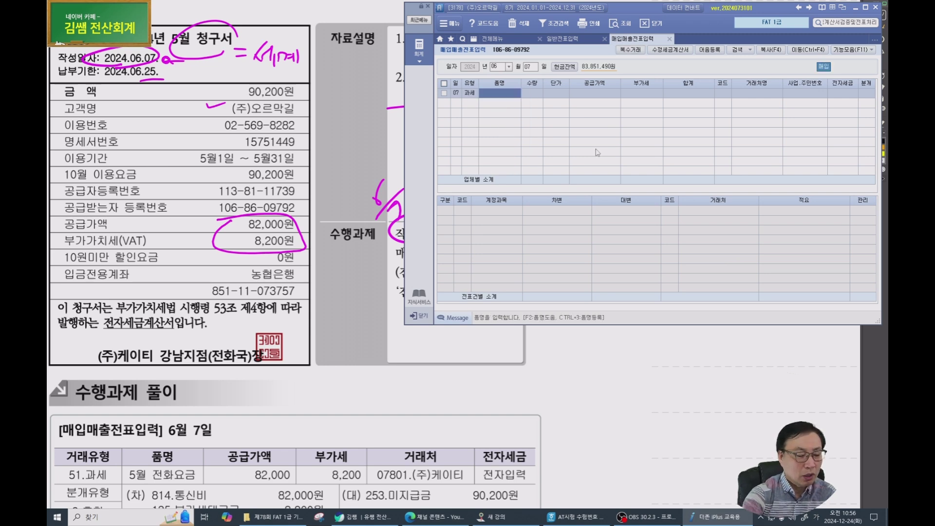
type("5")
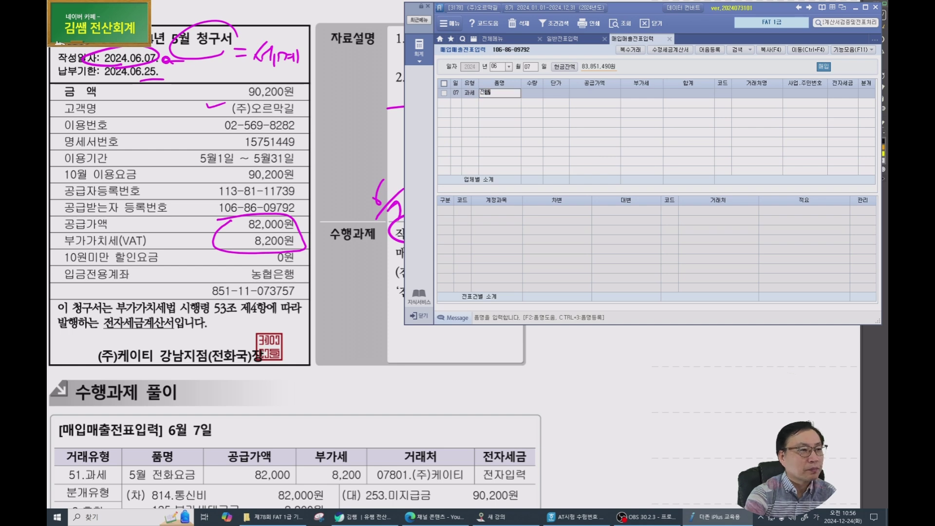
key("Return")
key("Return")
key("Return")
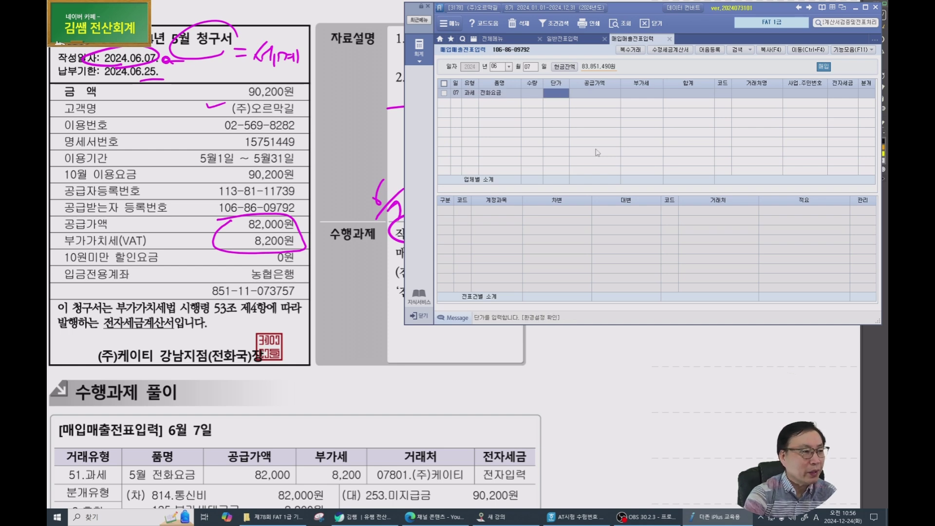
type("82000")
key("Return")
key("Return")
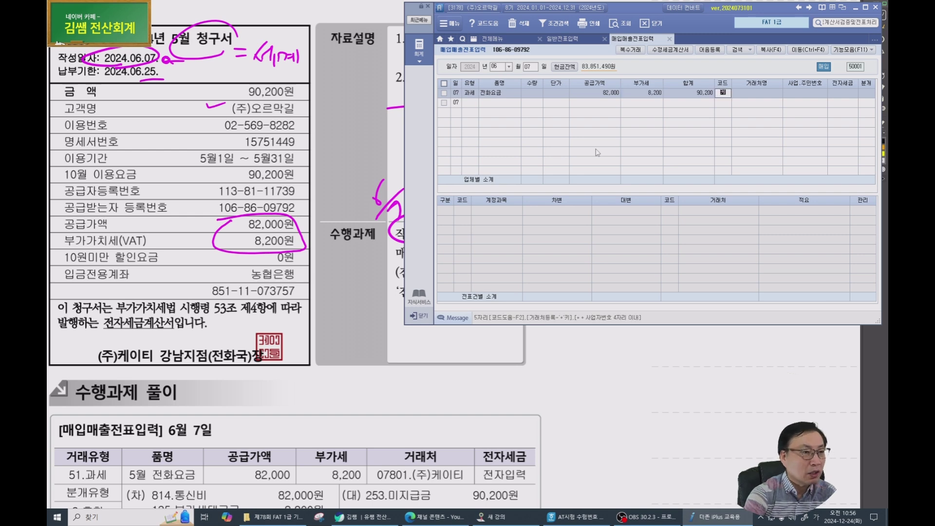
Choose vendor (주)케이티, mark it 전자입력 (1), and set 분개 to 3 혼합.
key("F2")
key("Return")
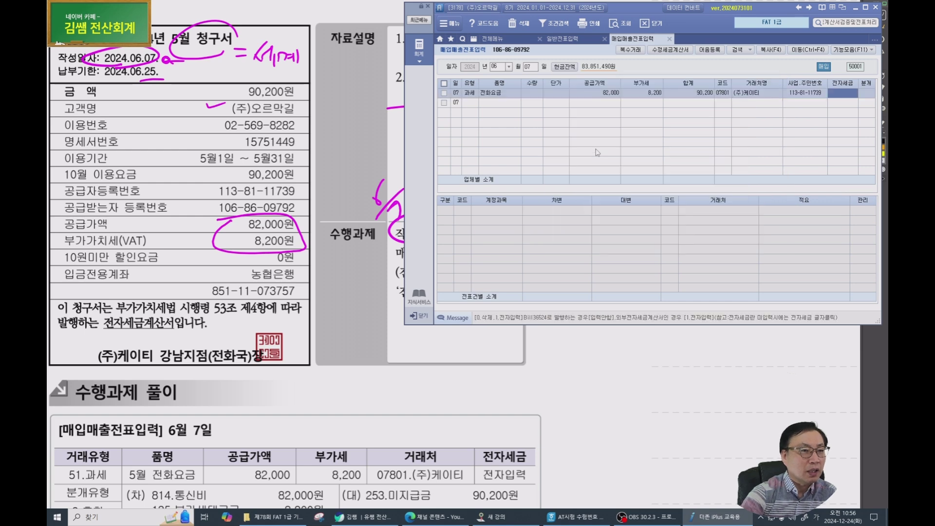
scroll(399, 372, "up", 3)
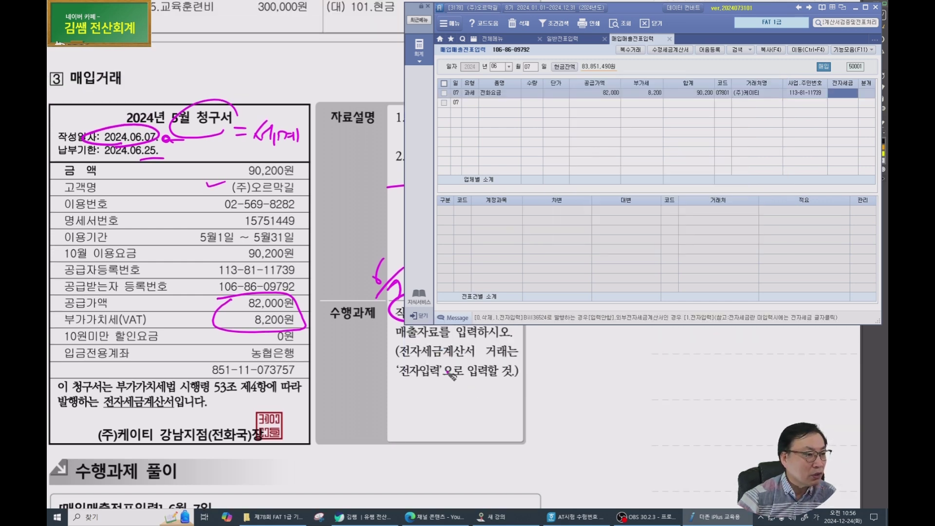
type("1")
key("Return")
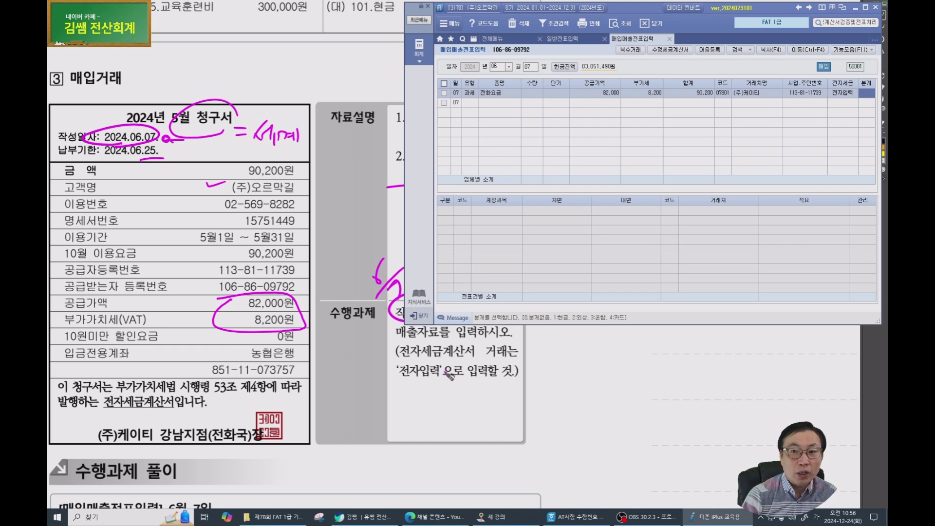
type("3")
key("Return")
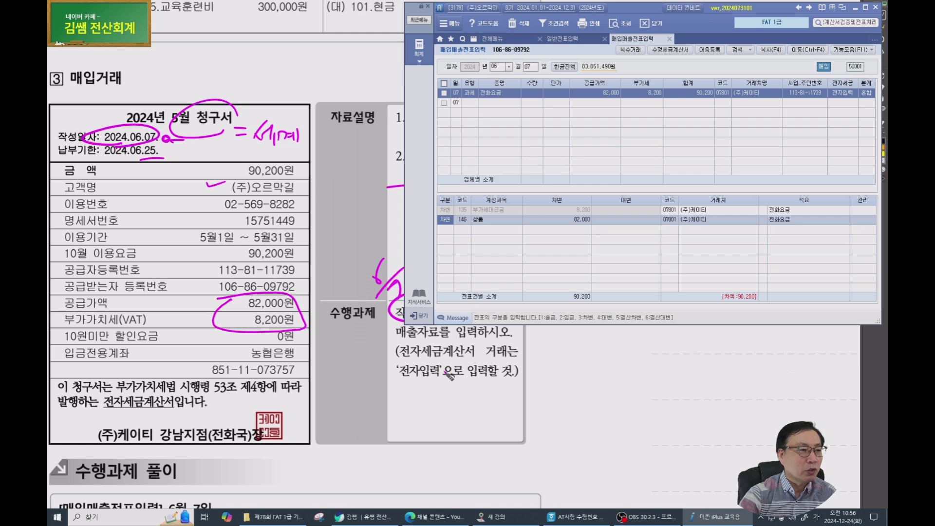
Replace the 146 debit account with 814 통신비, keeping the 82,000 amount.
key("Return")
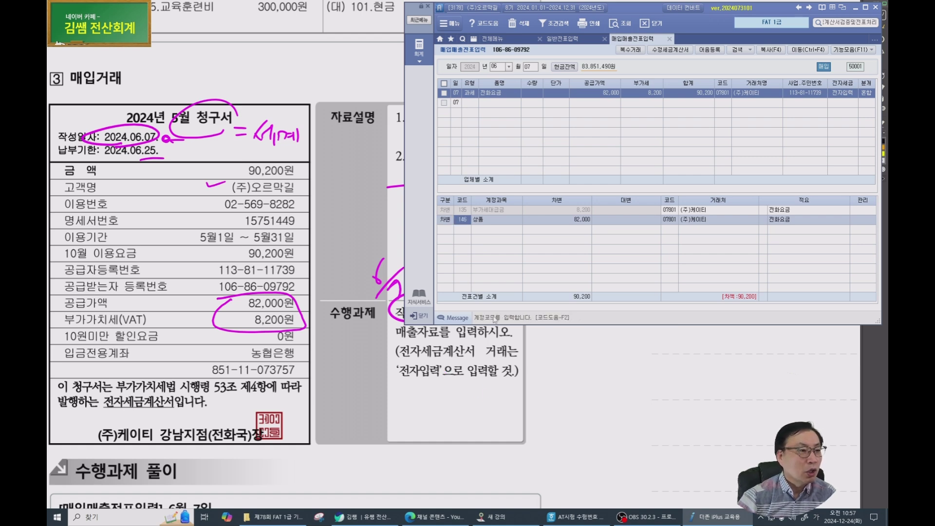
left_click(502, 208)
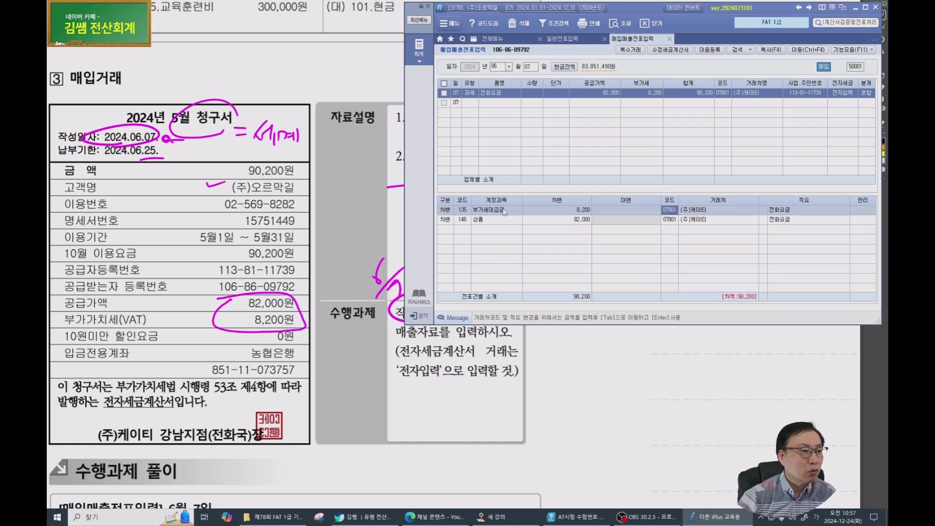
left_click(463, 222)
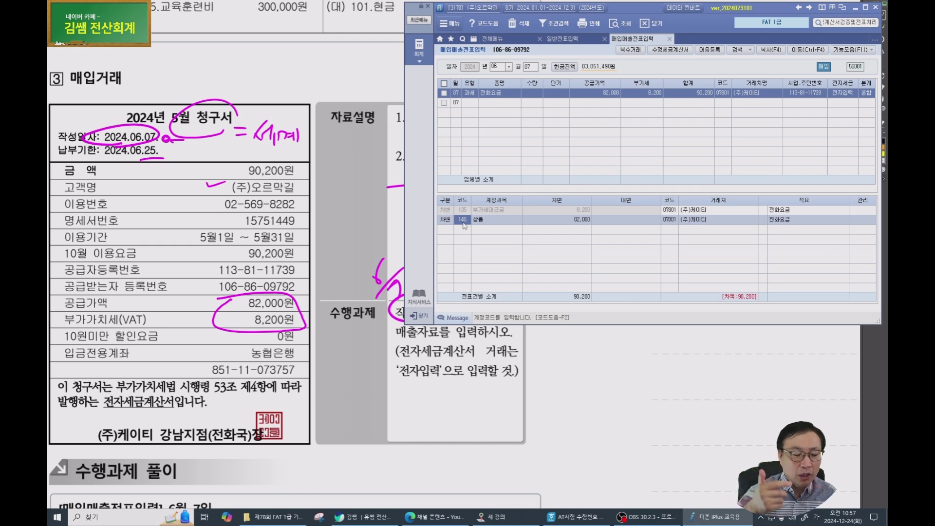
type("ㅌ")
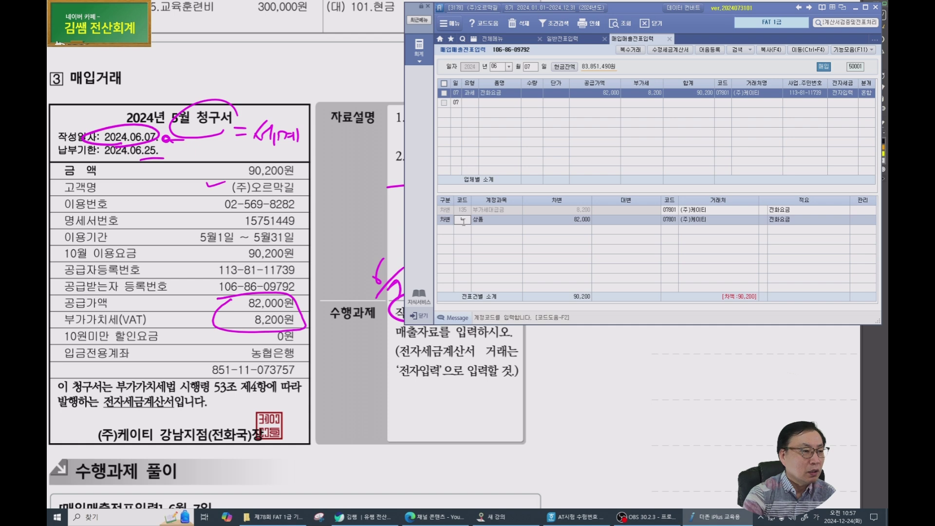
key("Return")
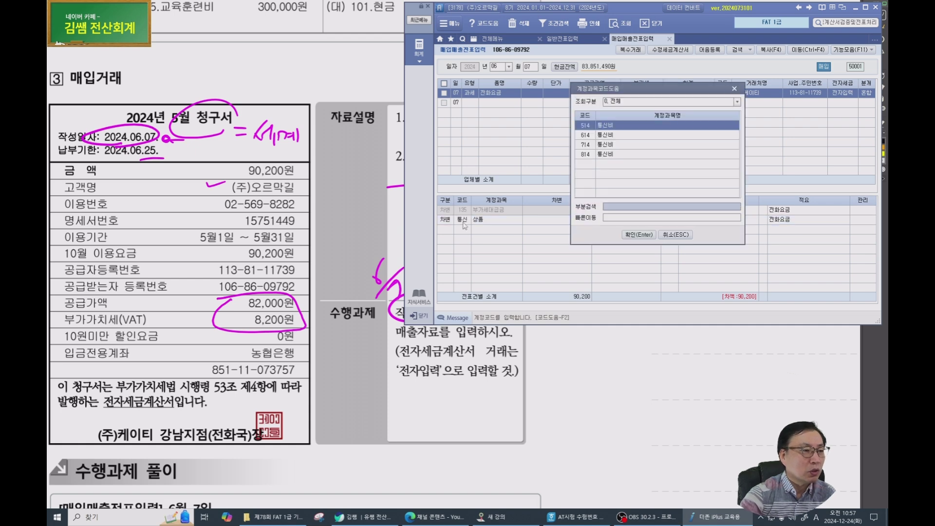
key("Return")
key("Return")
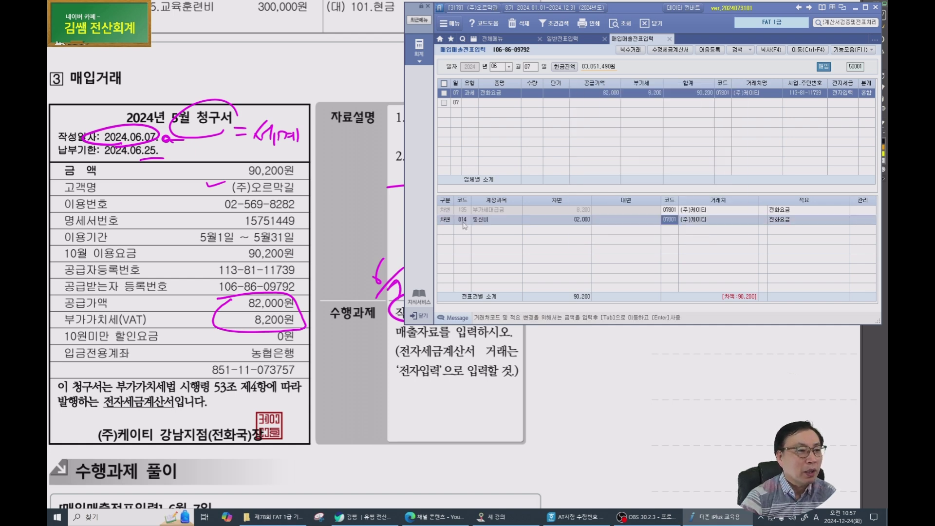
Add a credit line to 253 미지급금 for 90,200 to balance the voucher.
key("Return")
key("Return")
type("4")
key("Return")
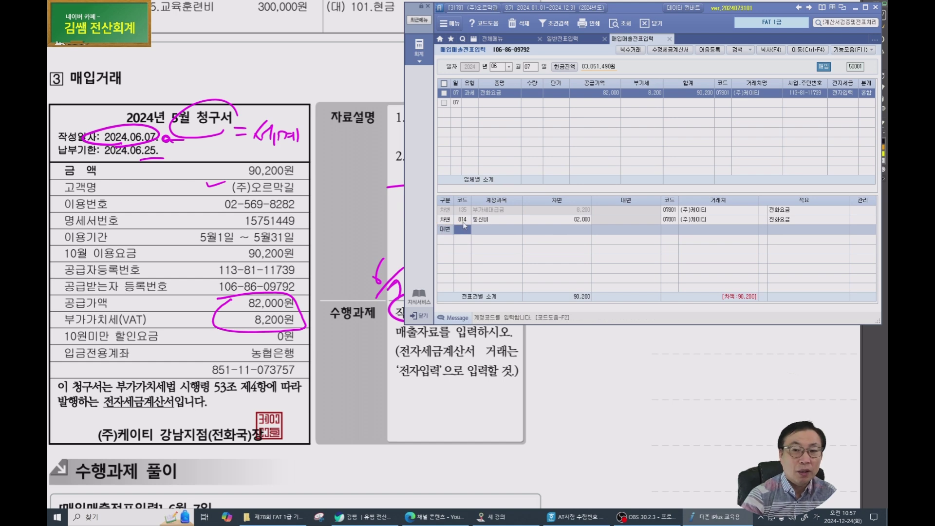
type("253")
key("Return")
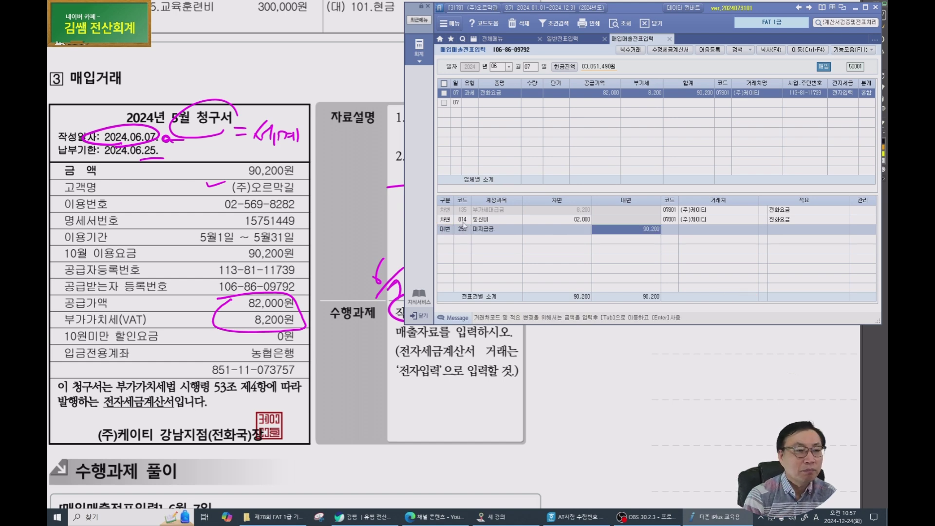
key("Return")
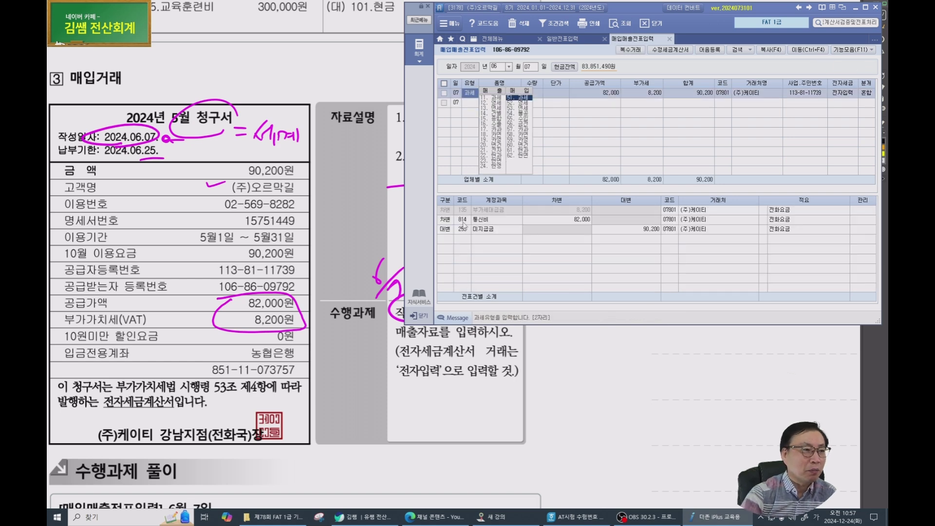
Circle 253.미지급금 and 814.통신비 in the June 7 solution table.
left_click(360, 356)
scroll(355, 317, "down", 4)
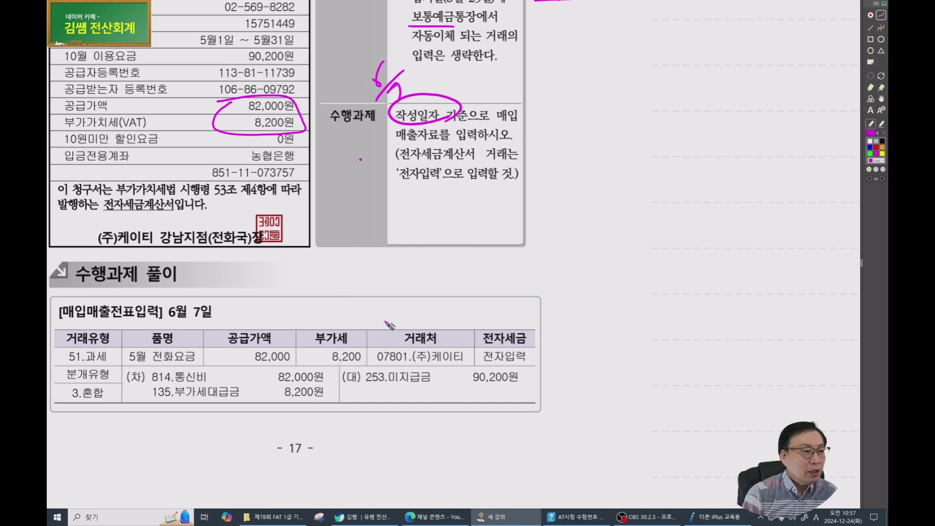
mouse_move(408, 386)
left_mouse_down()
mouse_move(367, 369)
mouse_move(351, 385)
left_mouse_up()
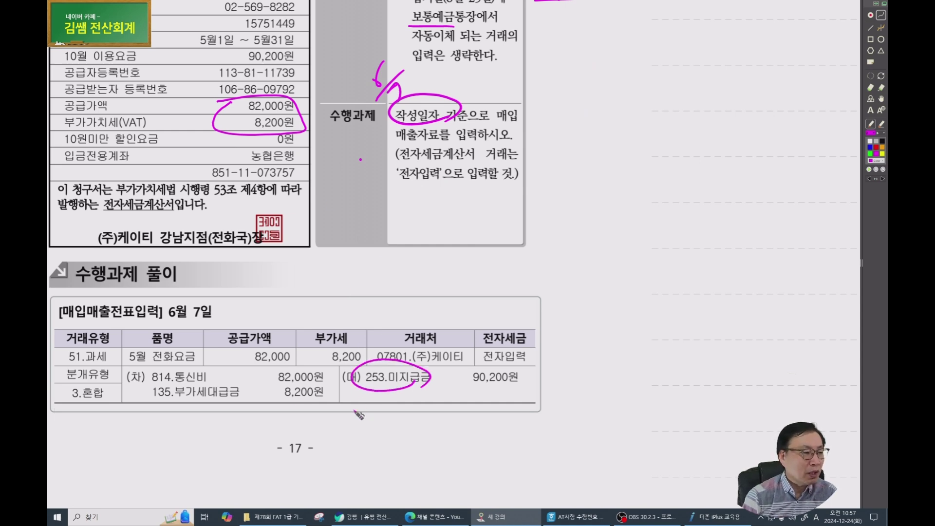
left_click_drag(200, 384, 195, 372)
Handwrite 'or 미지급비용' under the credit entry, box it, strike through and annotate it.
mouse_move(386, 393)
left_mouse_down()
mouse_move(474, 406)
mouse_move(511, 397)
mouse_move(509, 405)
left_mouse_up()
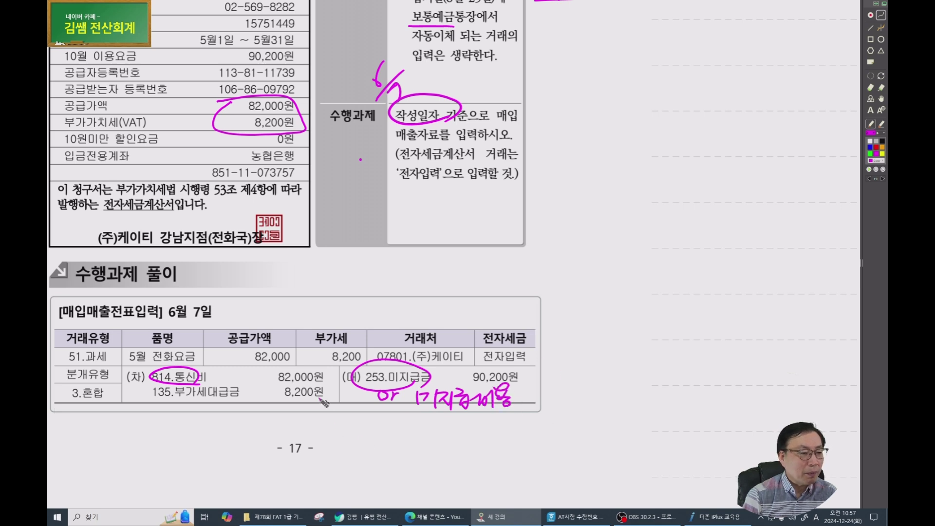
left_click_drag(335, 418, 553, 414)
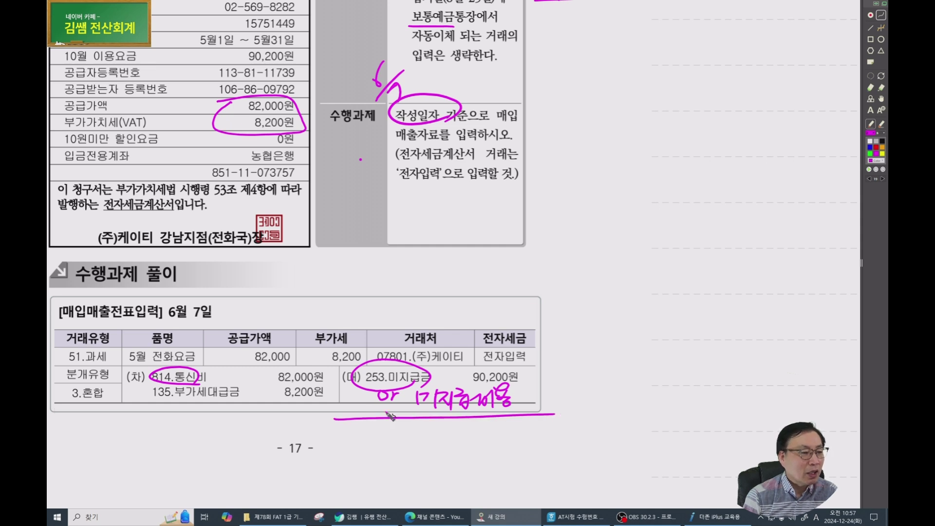
mouse_move(338, 418)
left_mouse_down()
mouse_move(363, 373)
mouse_move(555, 372)
mouse_move(555, 414)
left_mouse_up()
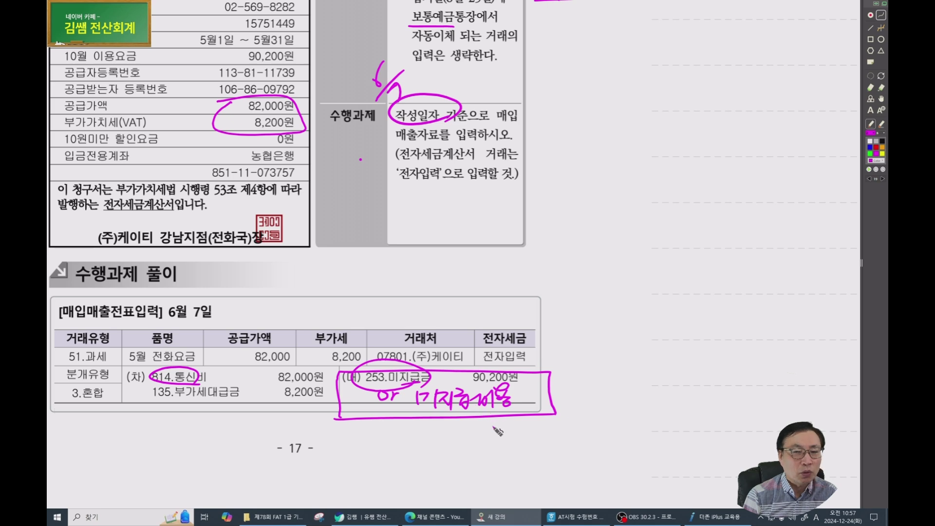
mouse_move(357, 399)
left_mouse_down()
mouse_move(563, 397)
mouse_move(658, 409)
left_mouse_up()
left_click_drag(478, 414, 514, 412)
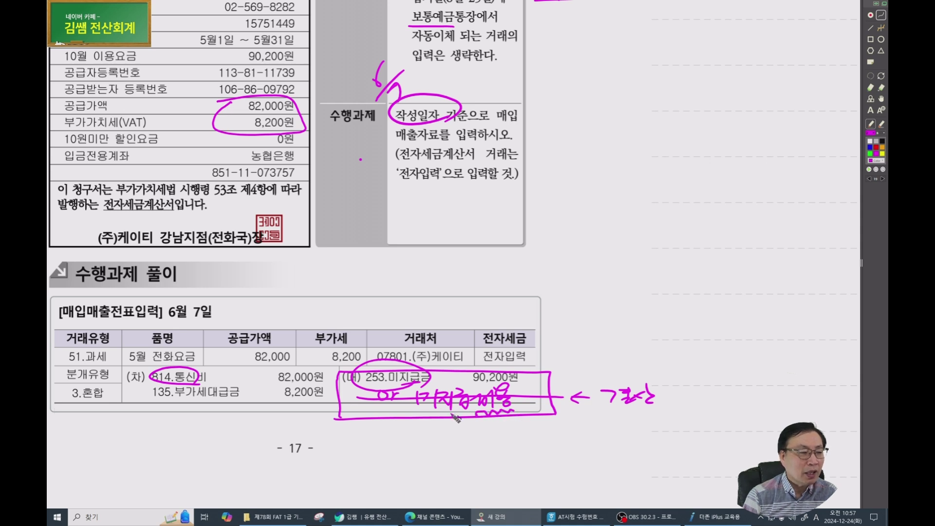
left_click_drag(654, 395, 660, 409)
left_click_drag(658, 401, 667, 414)
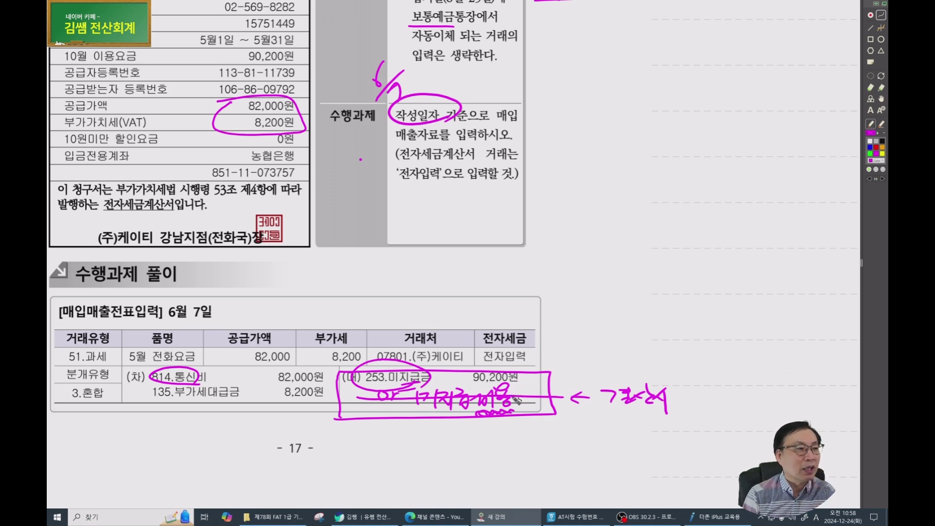
Mark the 전화요금 line, underline the 거래처 note, and circle 253.미지급금 again more heavily.
scroll(234, 166, "up", 3)
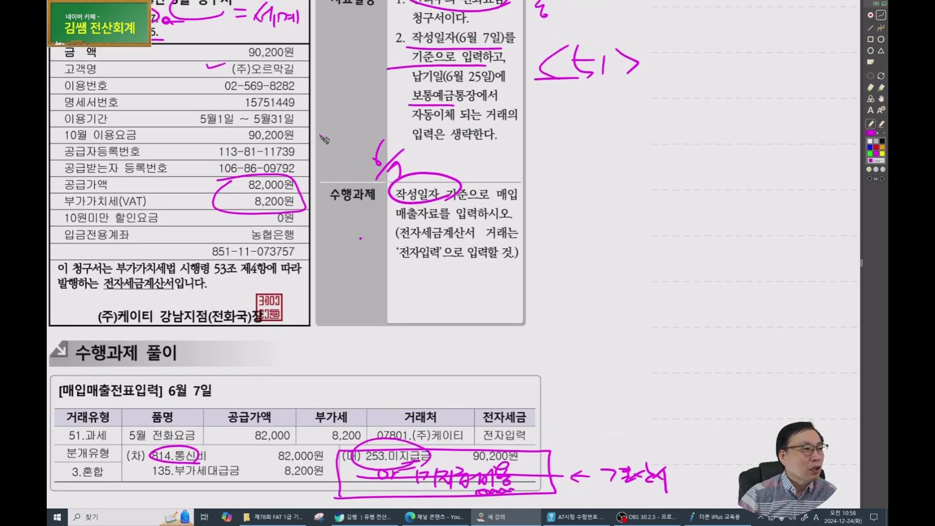
left_click_drag(518, 51, 493, 49)
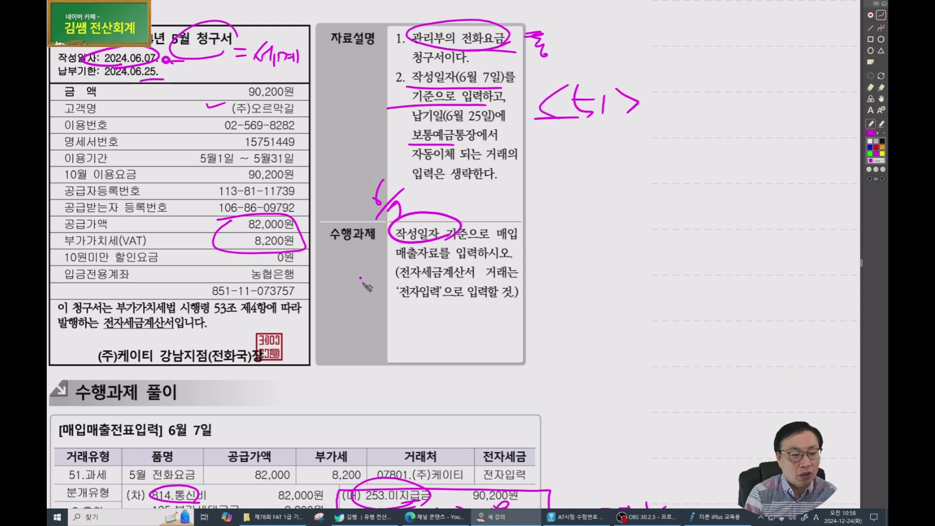
scroll(366, 287, "down", 1)
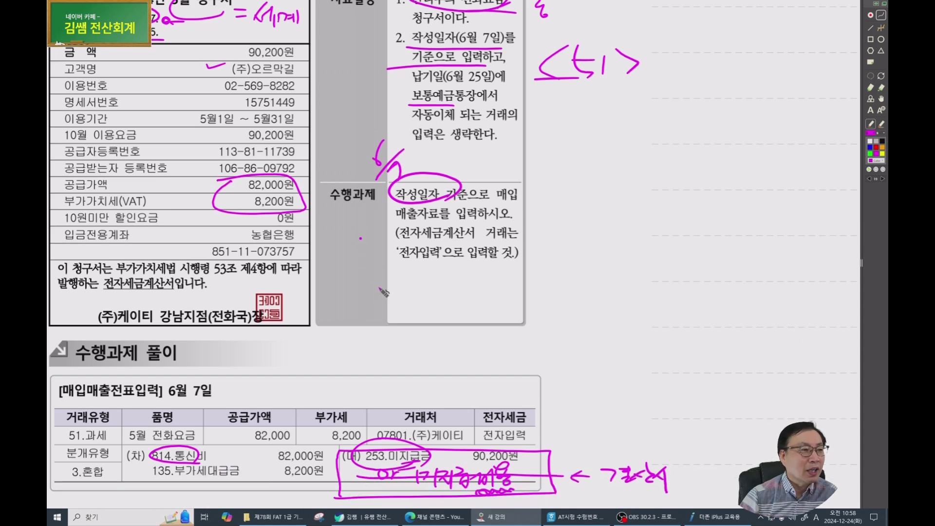
scroll(373, 288, "down", 2)
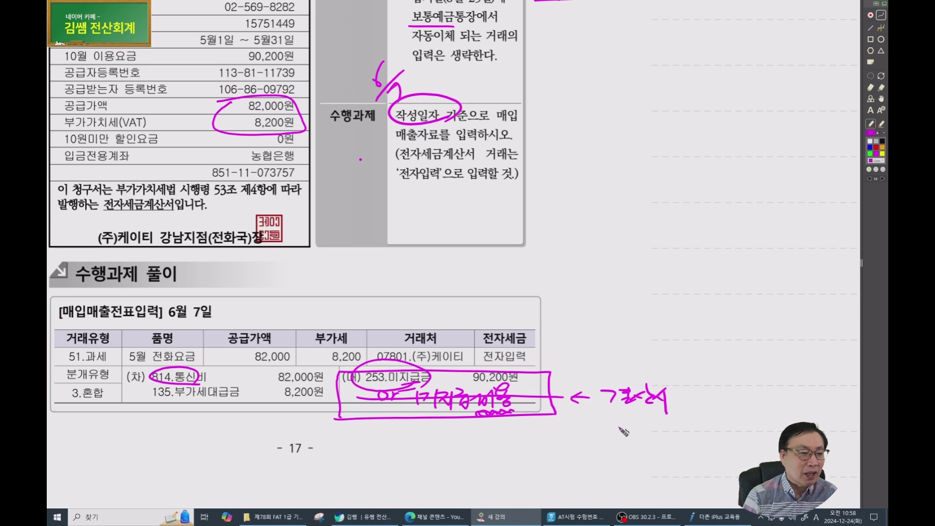
left_click_drag(599, 410, 676, 410)
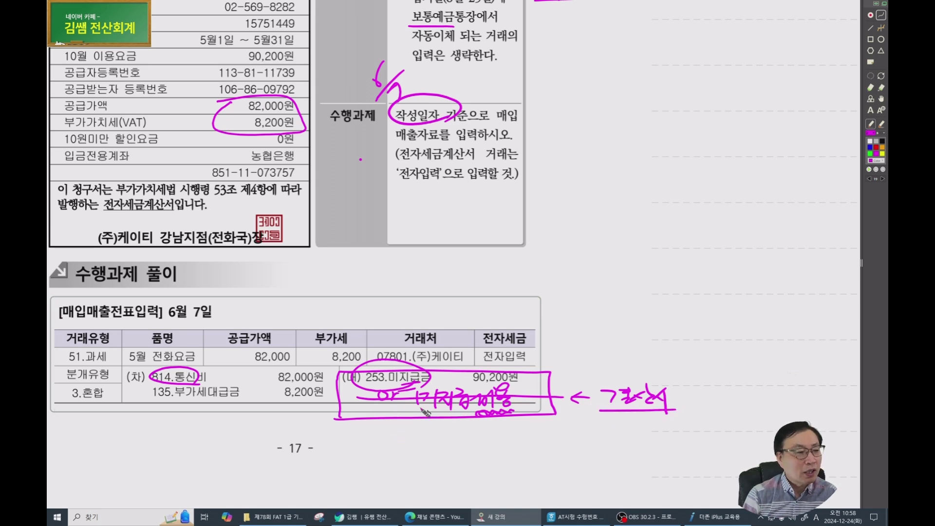
mouse_move(420, 388)
left_mouse_down()
mouse_move(380, 368)
mouse_move(433, 387)
mouse_move(360, 370)
left_mouse_up()
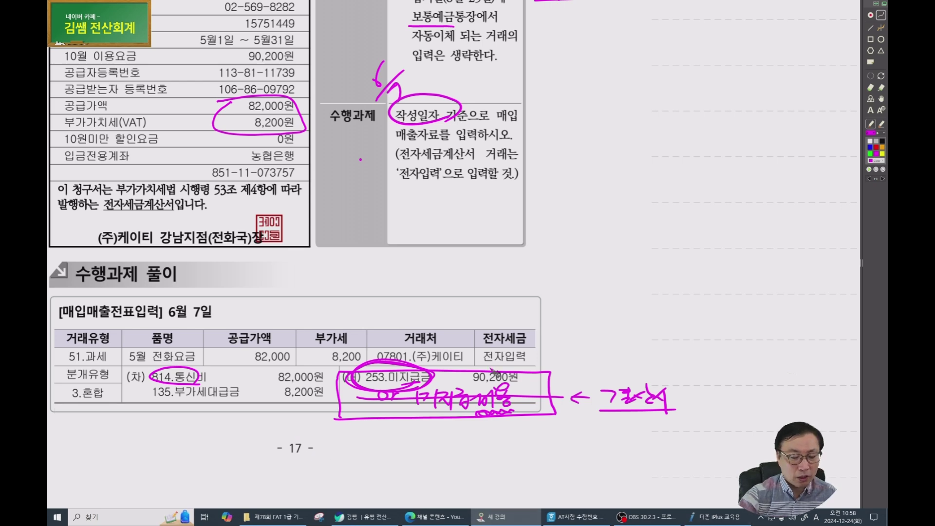
Close the tax-type list in iPlus and pan the textbook to the Samsung Card receipt task.
left_click(691, 517)
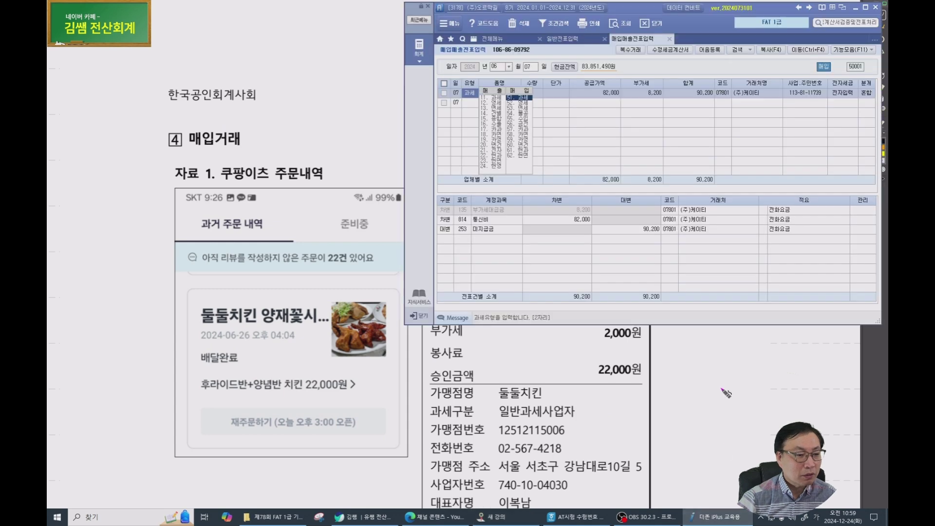
left_click(480, 228)
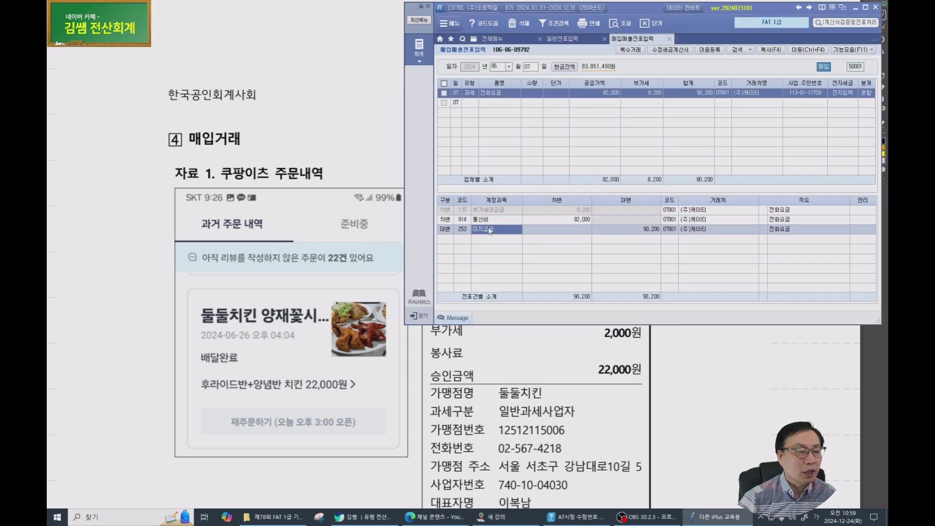
left_click(218, 99)
left_click_drag(432, 259, 315, 131)
left_click_drag(339, 199, 330, 180)
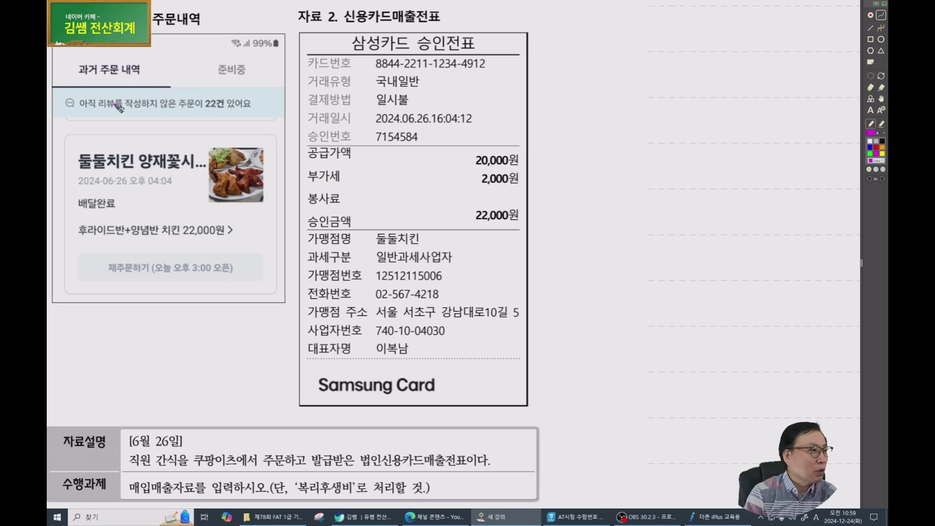
Mark the receipt's 22,000 line, 삼성카드, date 2024.06.26, and 20,000/2,000 amounts and total.
left_click_drag(250, 225, 268, 225)
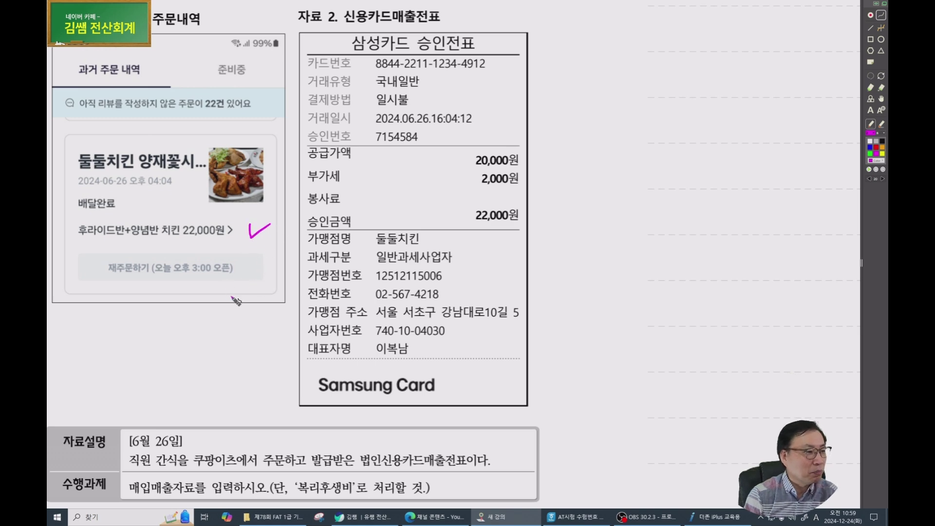
mouse_move(385, 48)
left_mouse_down()
mouse_move(409, 17)
mouse_move(347, 63)
mouse_move(400, 66)
left_mouse_up()
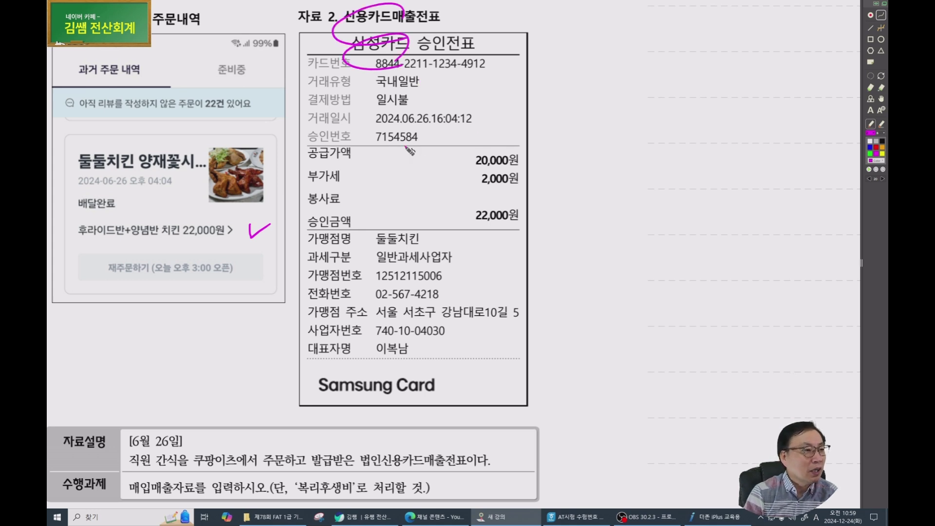
mouse_move(357, 125)
left_mouse_down()
mouse_move(434, 128)
mouse_move(393, 111)
mouse_move(358, 128)
left_mouse_up()
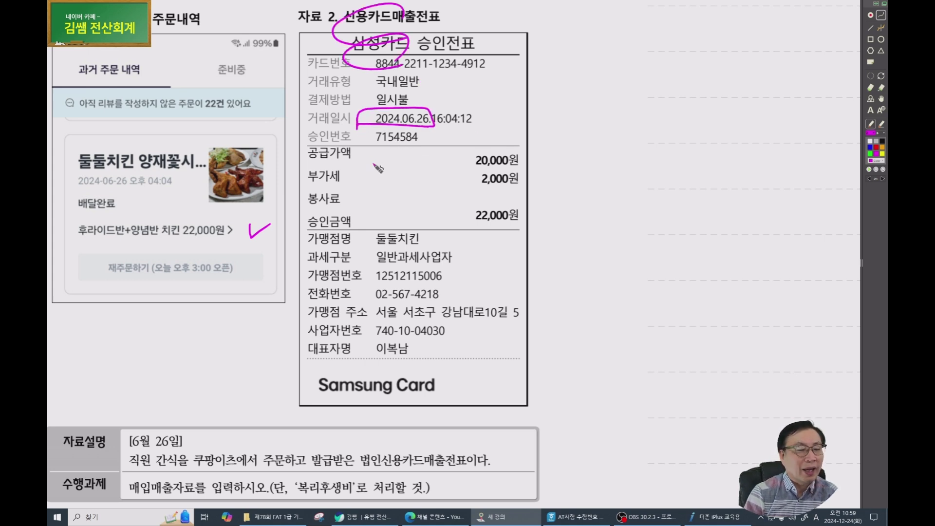
mouse_move(445, 92)
left_mouse_down()
mouse_move(427, 106)
mouse_move(441, 103)
left_mouse_up()
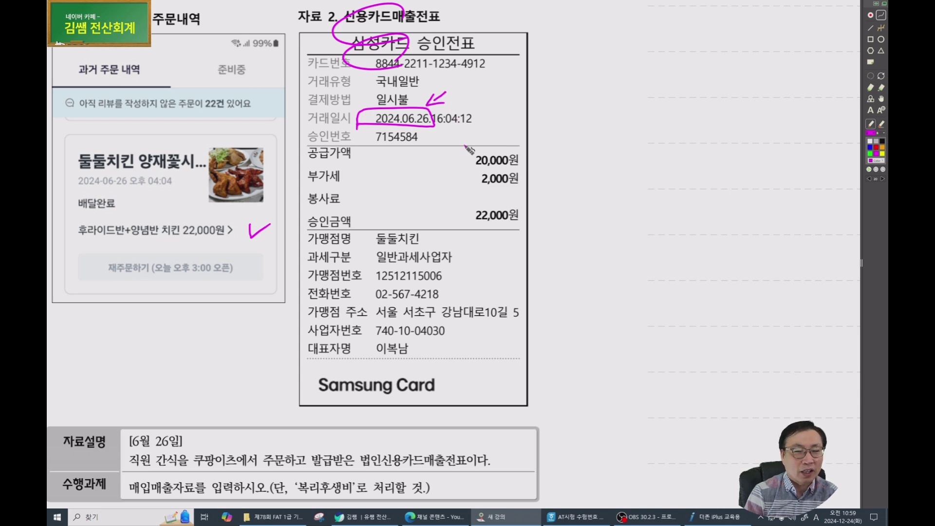
left_click_drag(122, 414, 192, 442)
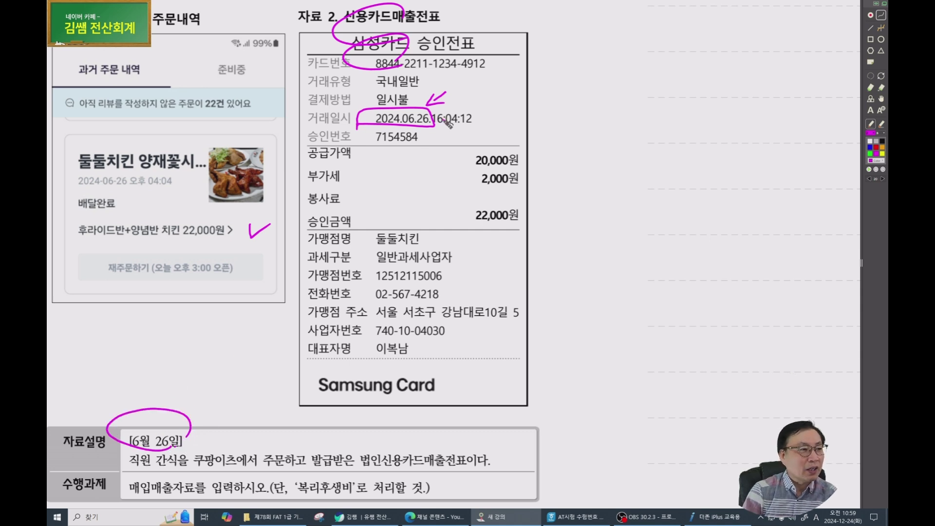
left_click_drag(525, 155, 515, 185)
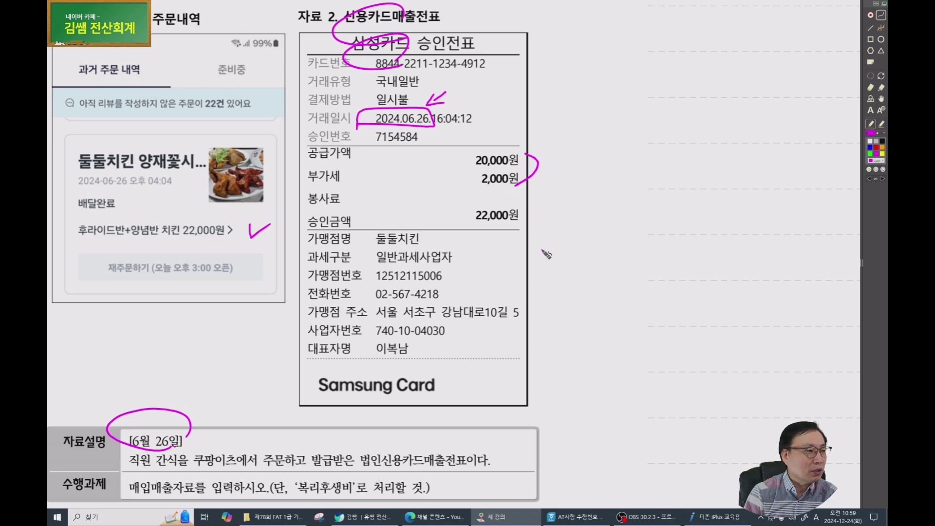
left_click_drag(527, 223, 528, 229)
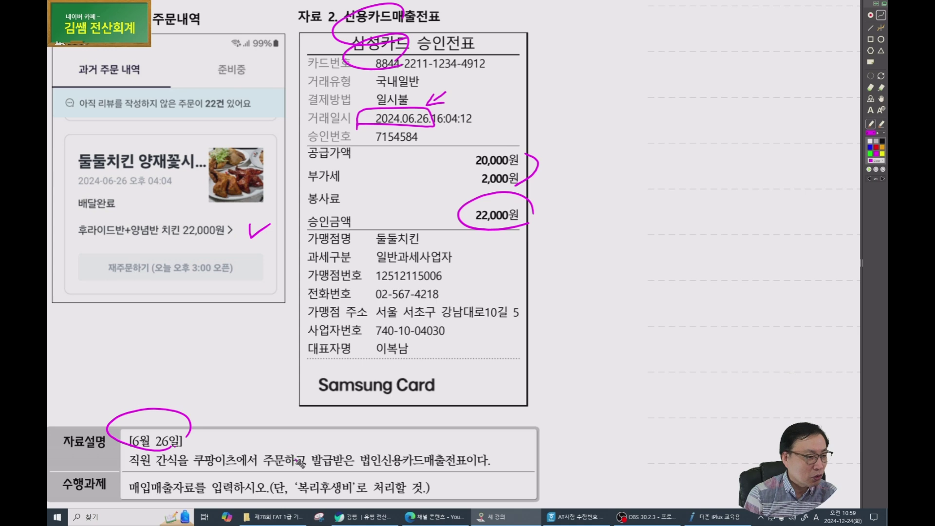
Underline 직원 간식 and the corporate card wording, write the 카과 note, and circle 복리후생비.
left_click_drag(123, 471, 184, 471)
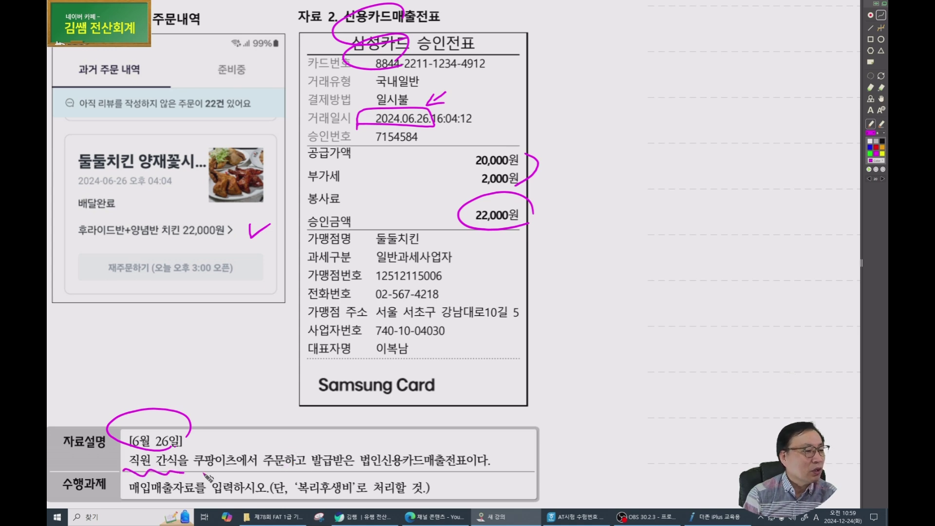
left_click_drag(264, 476, 288, 475)
left_click_drag(437, 474, 457, 469)
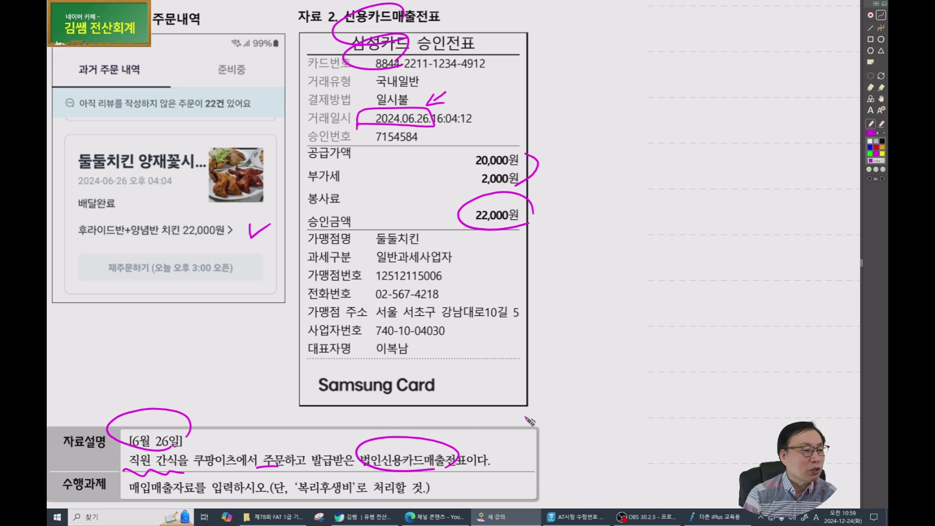
mouse_move(543, 358)
left_mouse_down()
mouse_move(574, 384)
mouse_move(579, 368)
left_mouse_up()
mouse_move(584, 355)
left_mouse_down()
mouse_move(585, 383)
mouse_move(598, 367)
left_mouse_up()
mouse_move(598, 363)
left_mouse_down()
mouse_move(617, 374)
mouse_move(604, 377)
left_mouse_up()
left_click_drag(604, 371, 633, 368)
left_click_drag(620, 360, 620, 386)
mouse_move(578, 321)
left_mouse_down()
mouse_move(590, 350)
mouse_move(619, 341)
mouse_move(570, 341)
left_mouse_up()
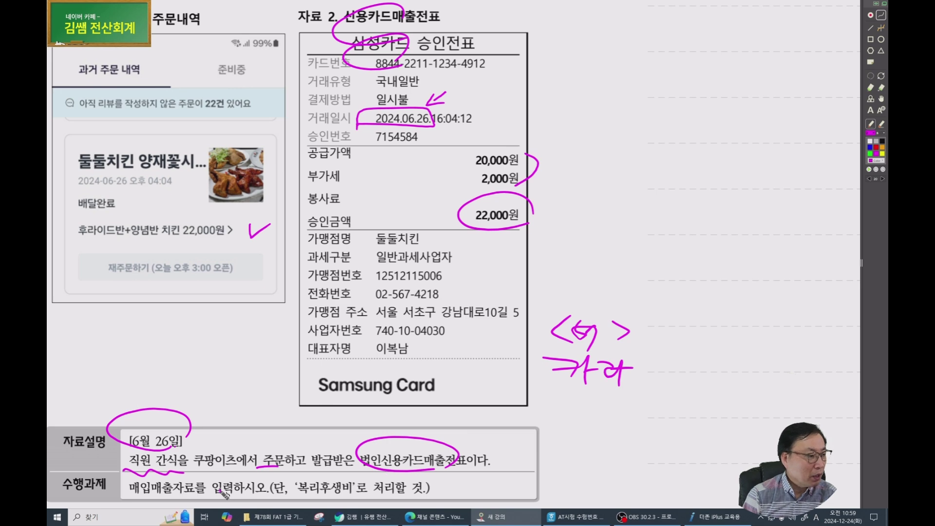
mouse_move(316, 495)
left_mouse_down()
mouse_move(292, 474)
mouse_move(358, 494)
left_mouse_up()
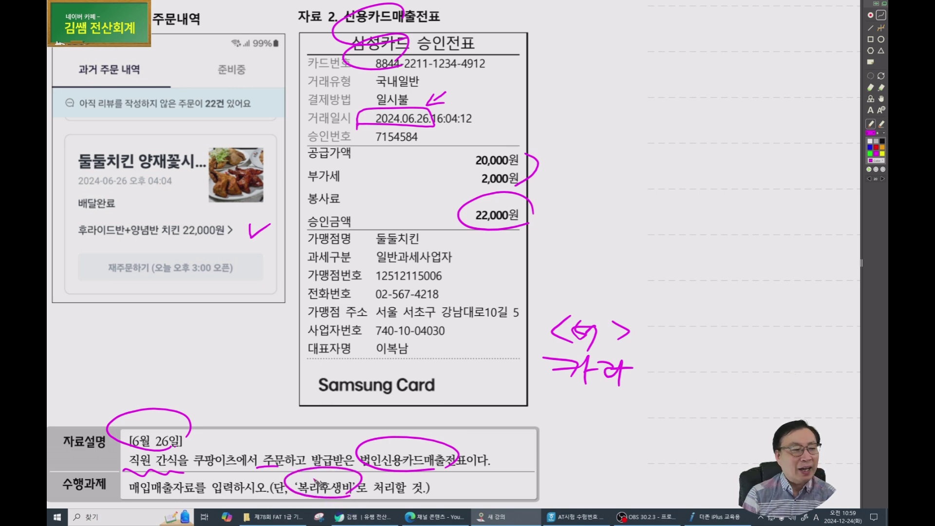
mouse_move(195, 464)
left_mouse_down()
mouse_move(127, 450)
mouse_move(238, 438)
mouse_move(324, 506)
mouse_move(370, 487)
mouse_move(292, 476)
left_mouse_up()
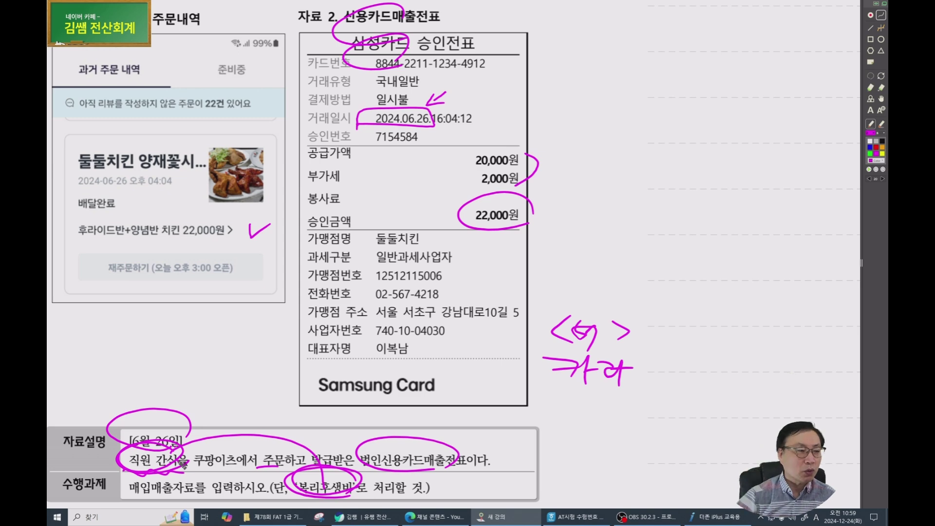
Start a June 26 type-57 카과 row with 삼성카드 (99605) as the card company.
left_click(696, 517)
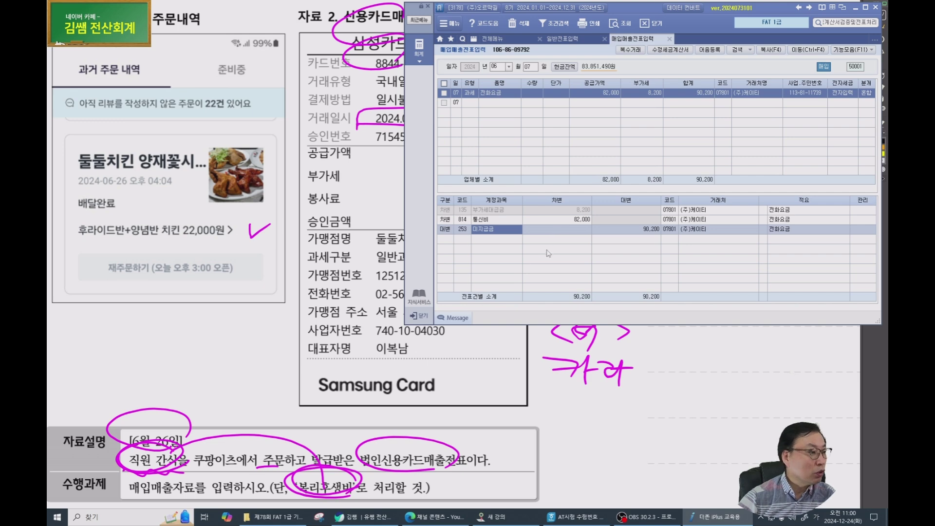
key("Escape")
key("Escape")
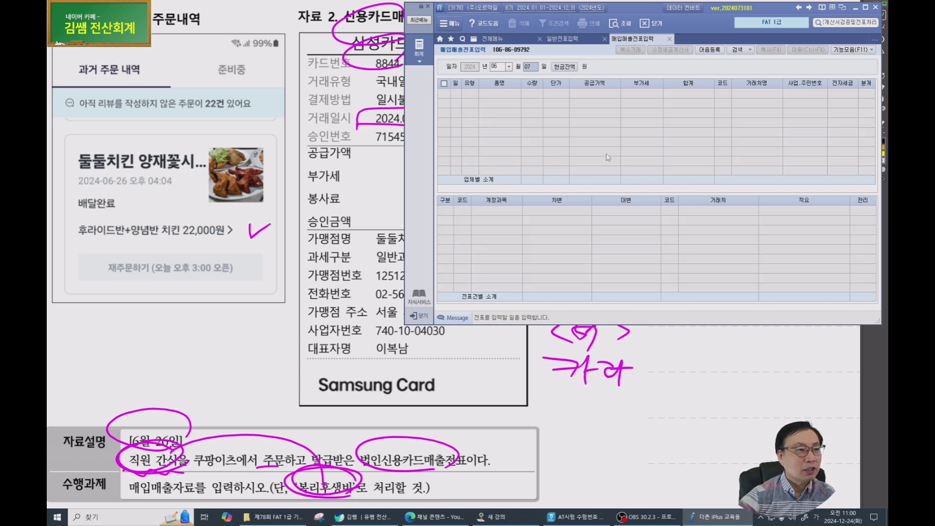
type("26")
key("Return")
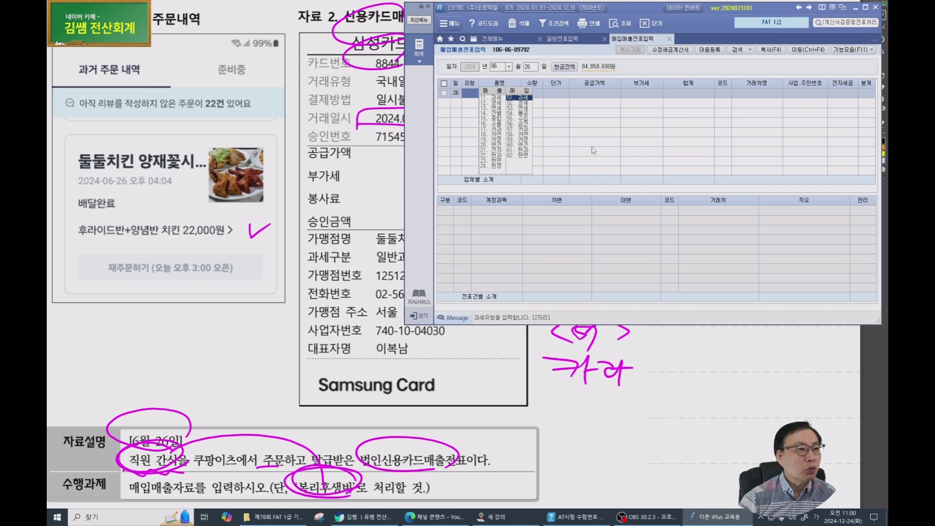
type("57")
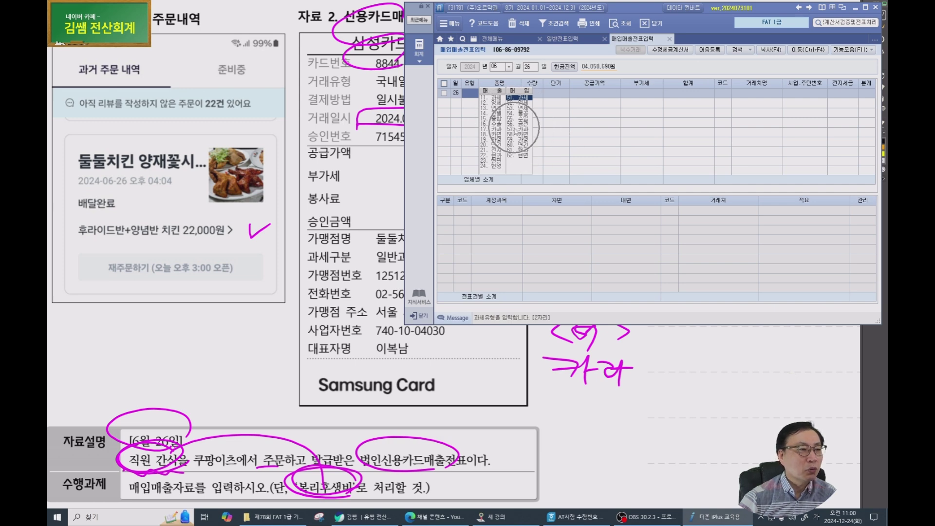
key("Return")
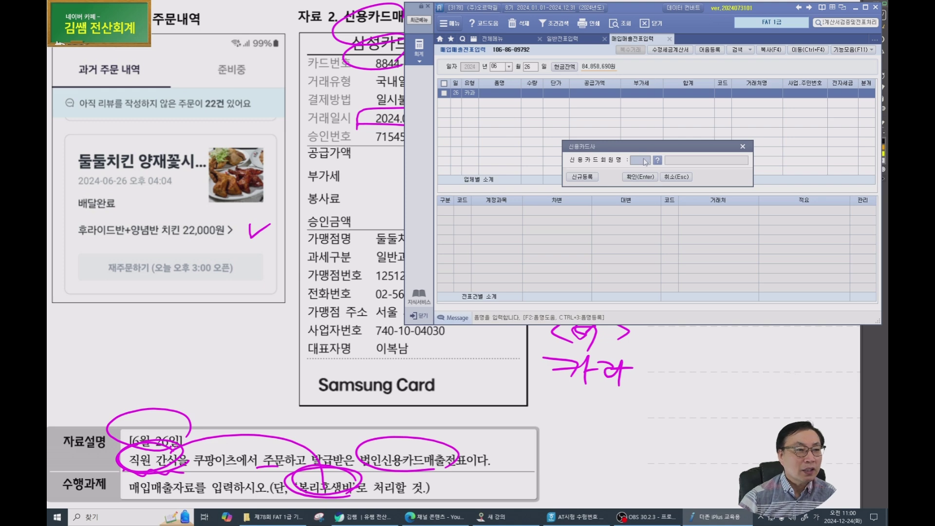
key("F2")
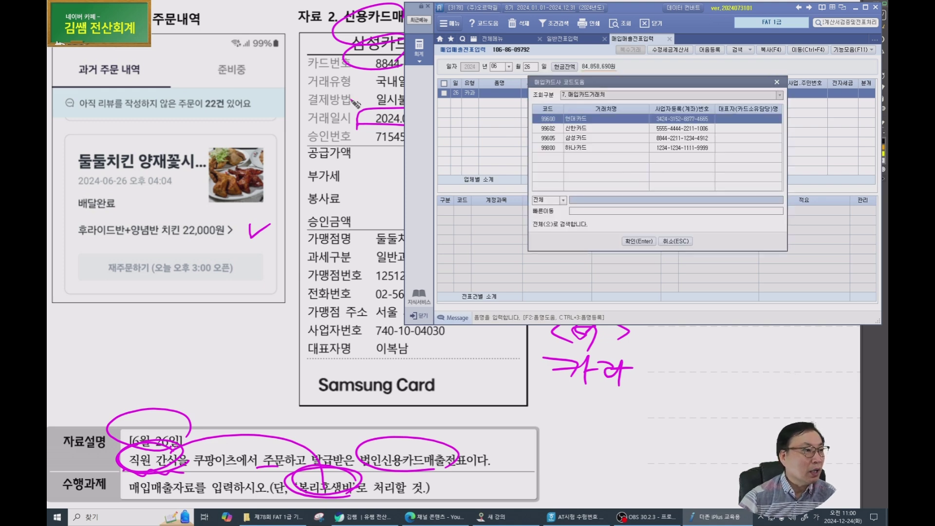
left_click(584, 139)
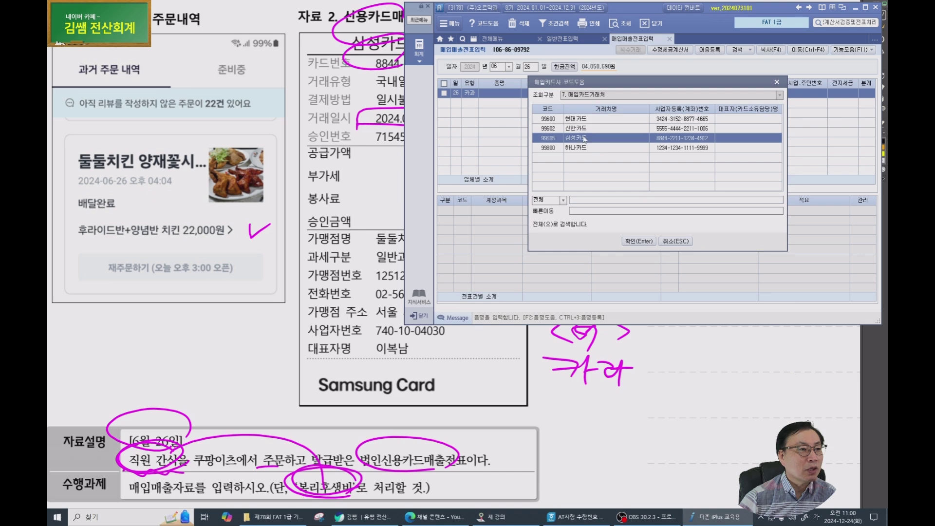
left_click(637, 241)
left_click(643, 177)
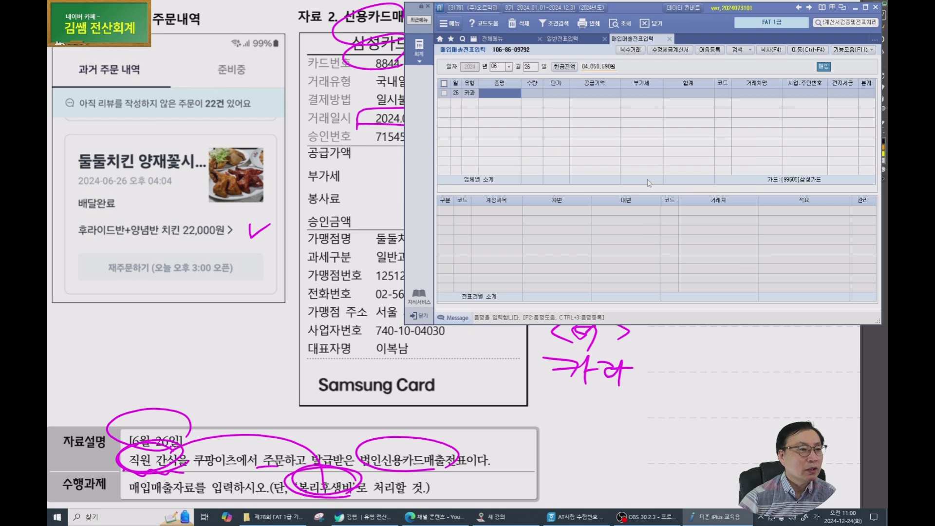
Enter item 직원 간식 and split the 22,000 total into 20,000 supply plus 2,000 VAT.
type("직원")
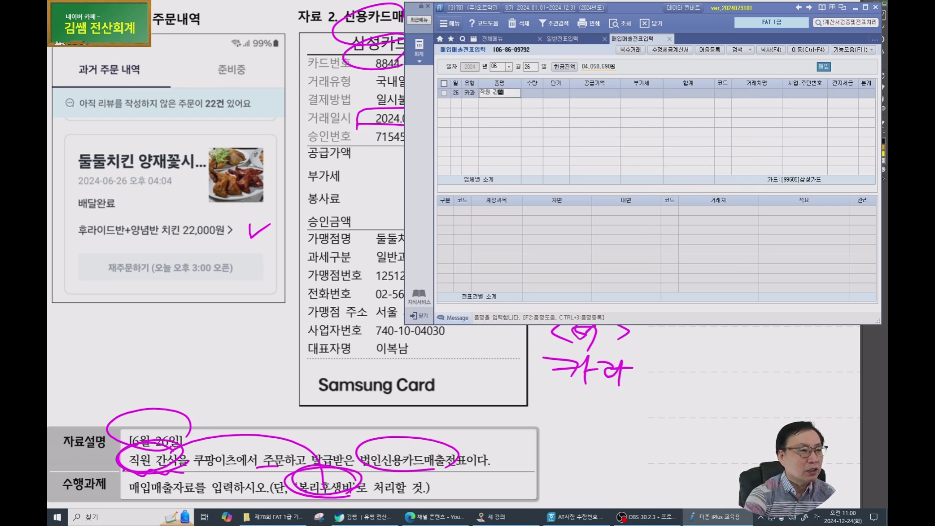
type(" 간식")
key("Return")
key("Left")
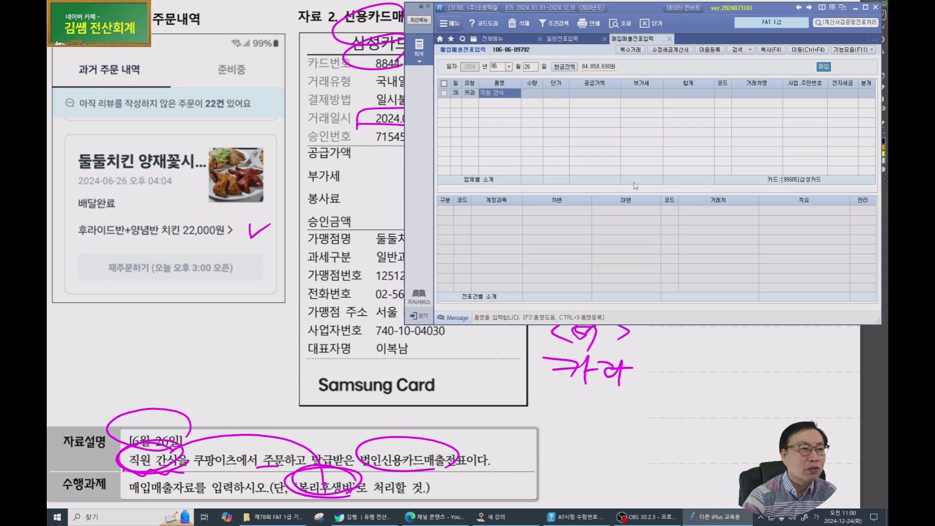
key("Return")
key("Return")
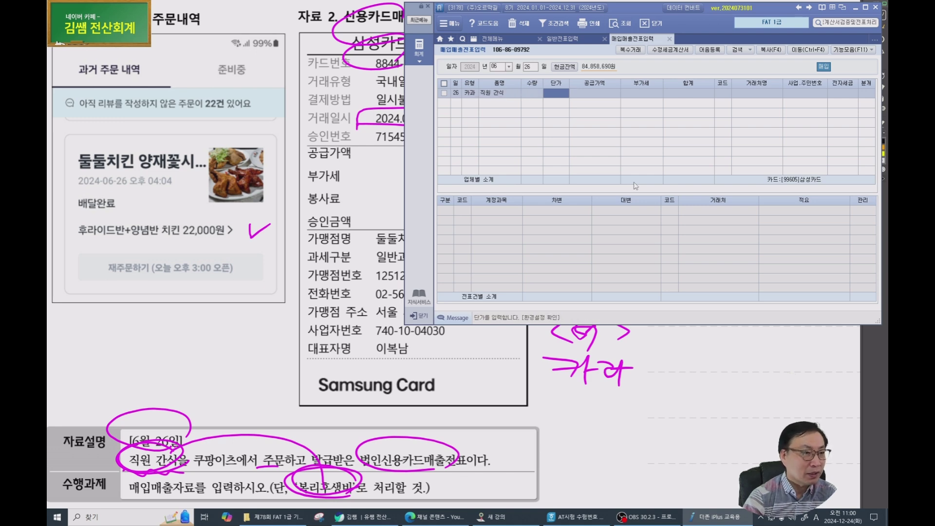
key("Return")
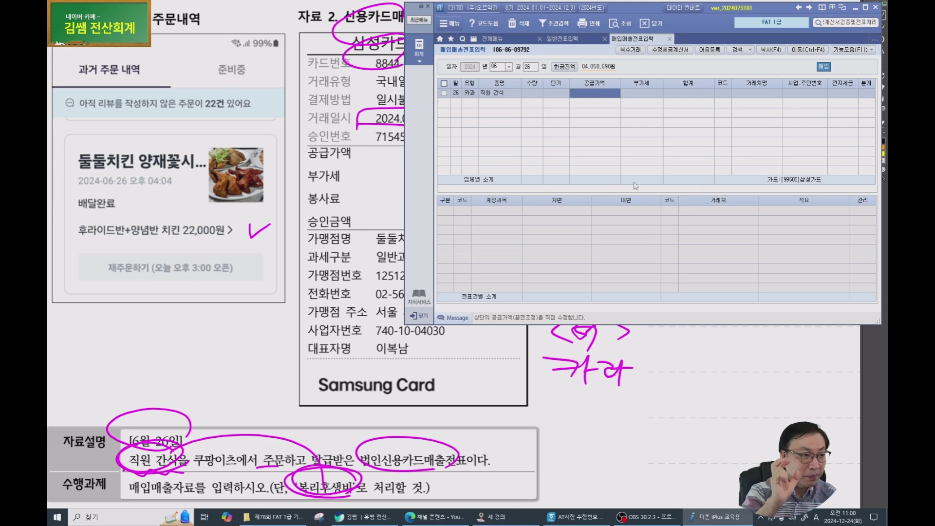
type("20,000")
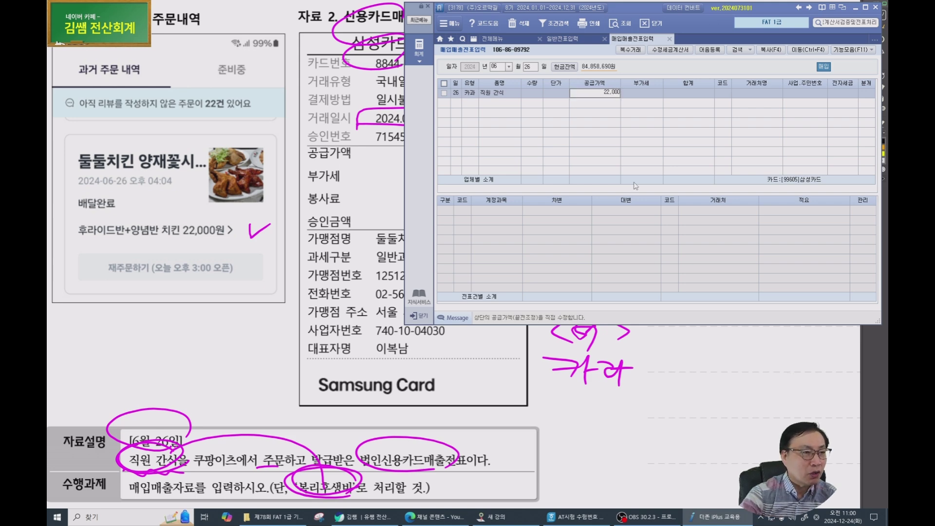
key("Return")
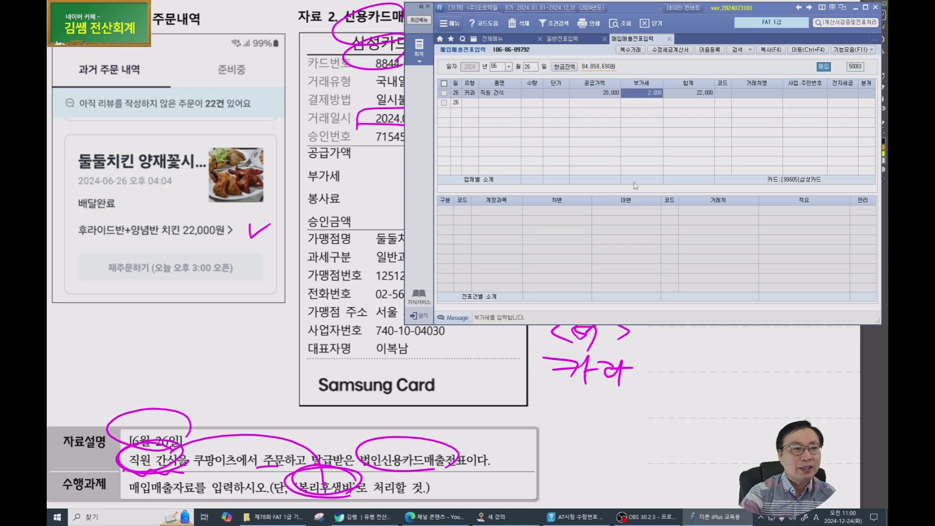
Set the vendor to 둘둘치킨 and the journal type to 4 카드.
key("Return")
type("둘둘")
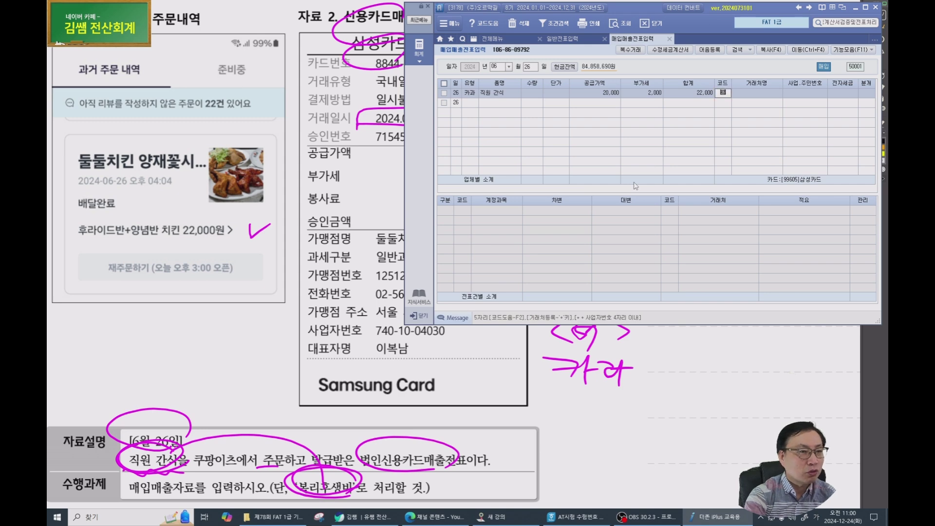
key("Return")
key("Return")
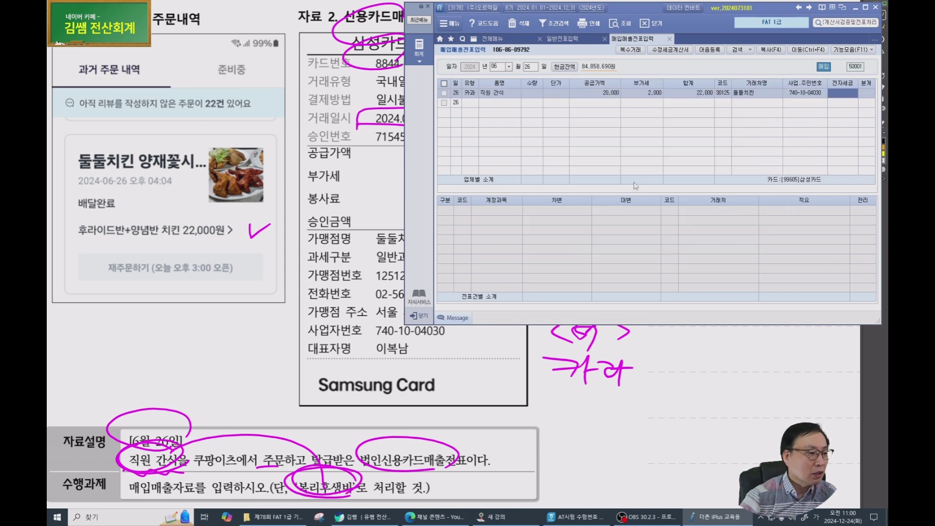
key("Return")
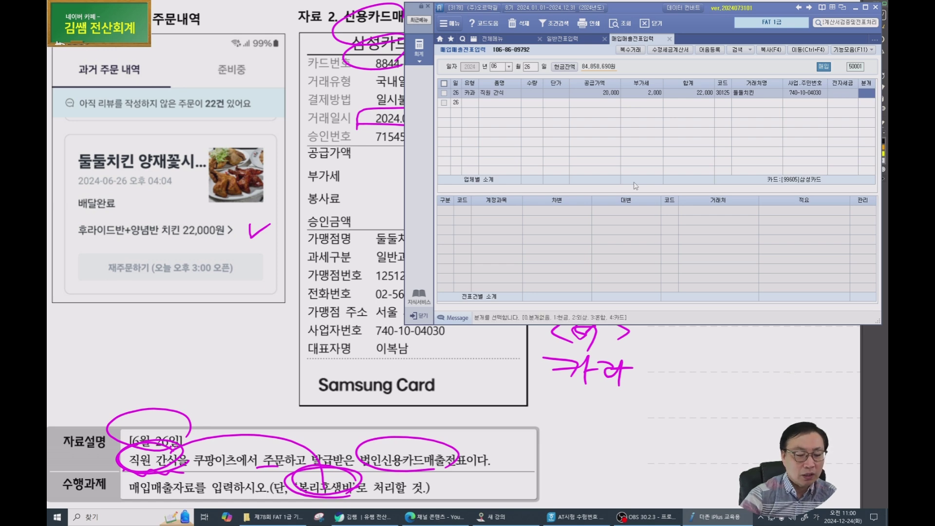
type("4")
key("Return")
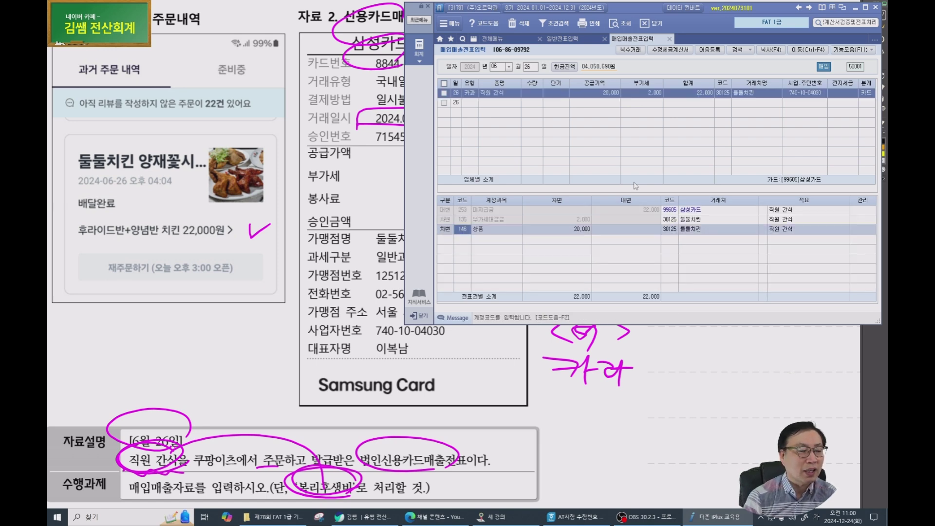
left_click(469, 210)
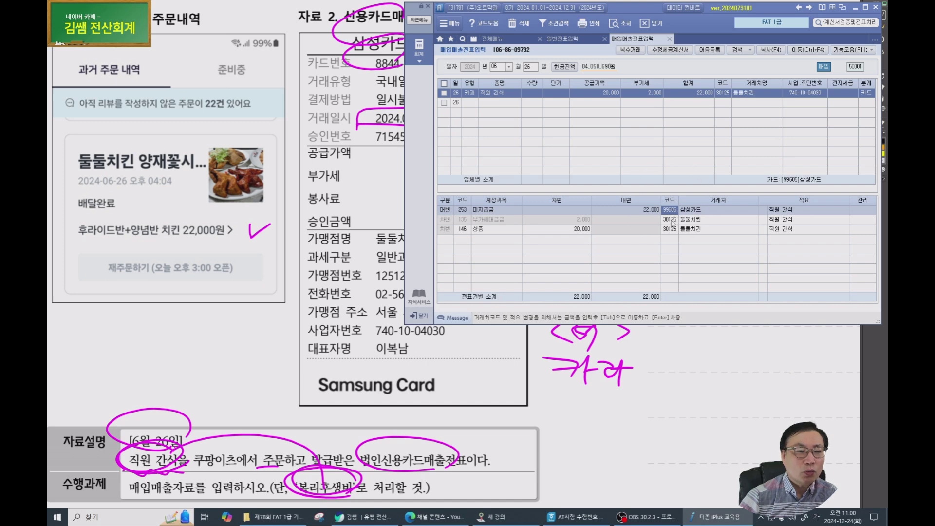
left_click(693, 230)
mouse_move(727, 221)
left_mouse_down()
mouse_move(684, 225)
mouse_move(691, 160)
mouse_move(720, 220)
left_mouse_up()
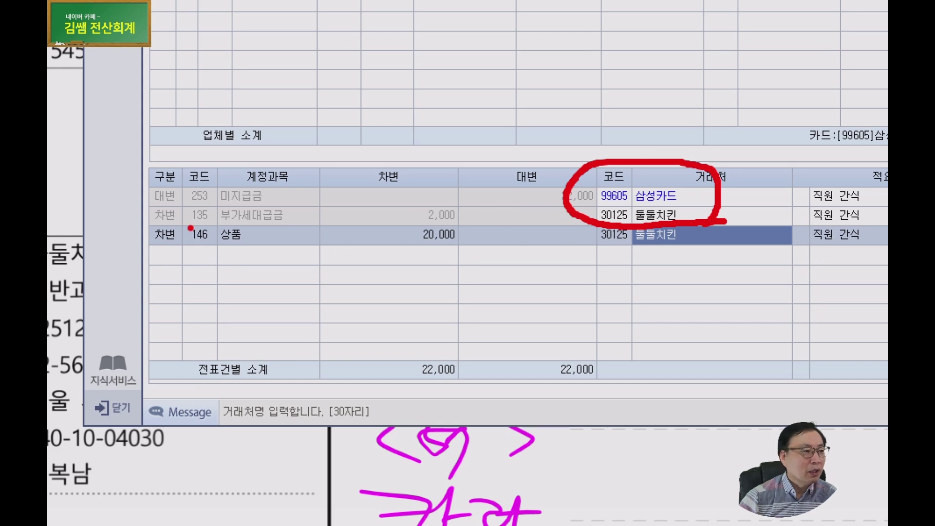
mouse_move(233, 212)
left_mouse_down()
mouse_move(290, 225)
mouse_move(314, 207)
left_mouse_up()
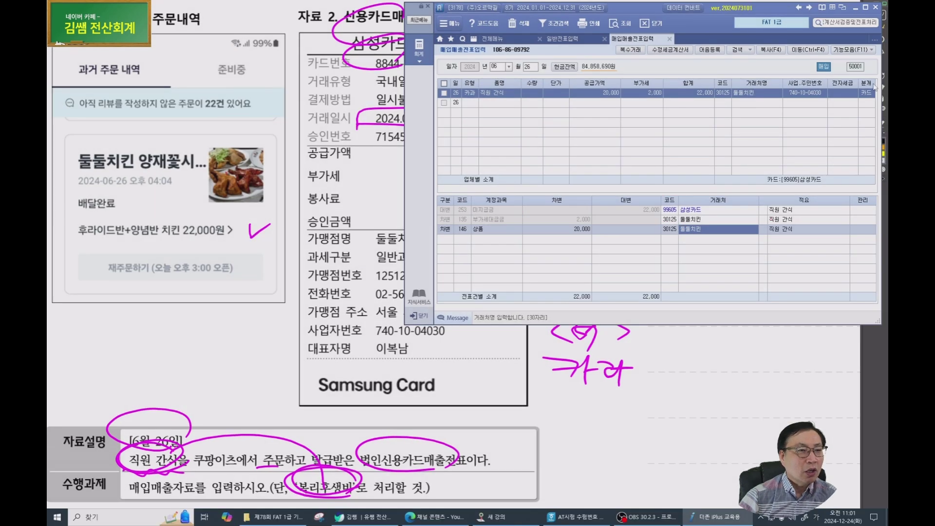
left_click(867, 93)
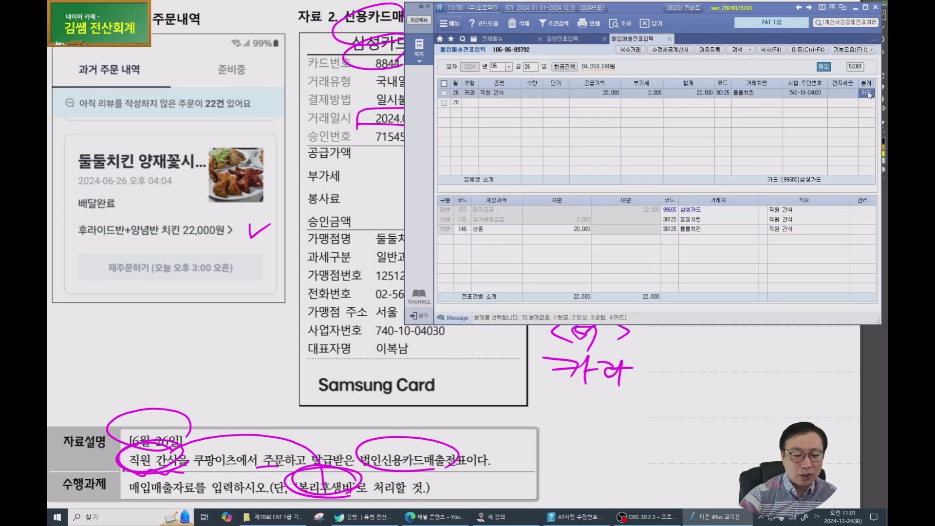
Try 분개 3 혼합 and post the debit to 811 복리후생비.
type("3")
key("Return")
key("Return")
type("811")
key("Return")
key("Return")
type("4")
key("Return")
type("34")
key("Return")
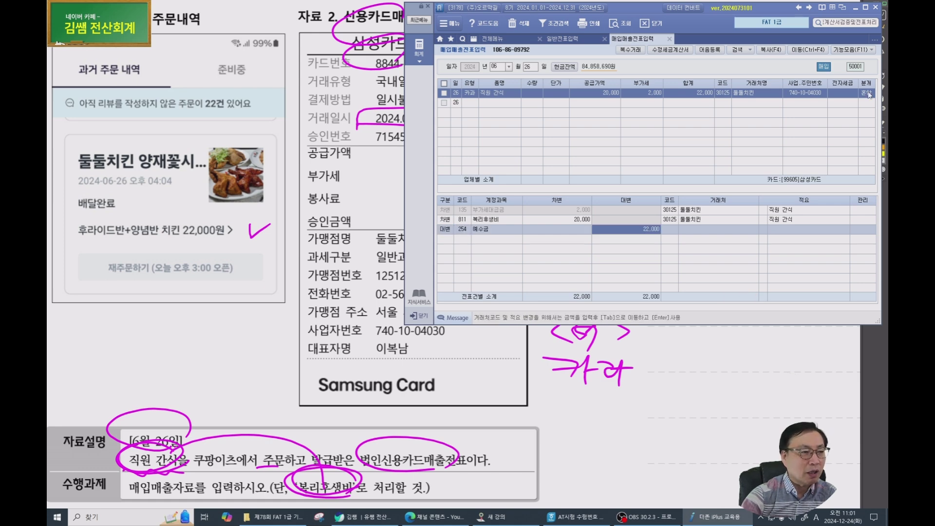
key("Return")
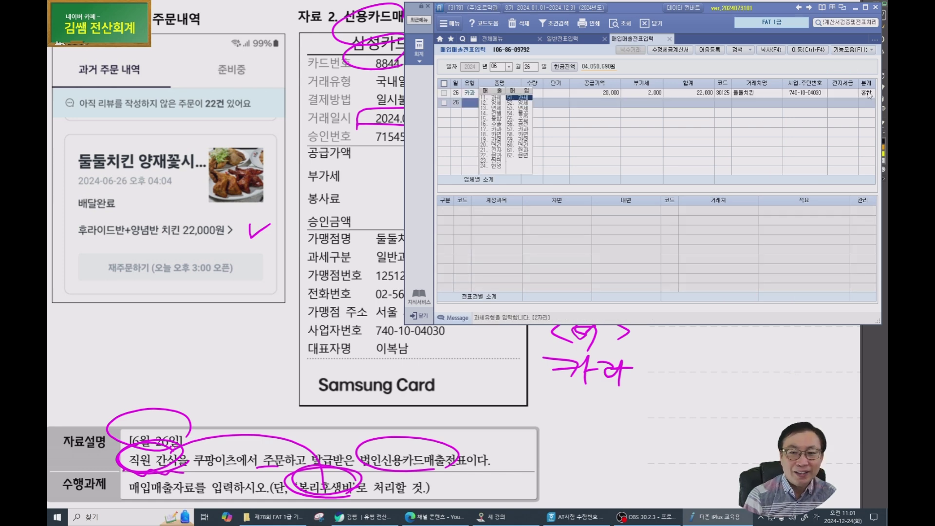
Assign 삼성카드 as the vendor on the voucher's credit line.
key("Up")
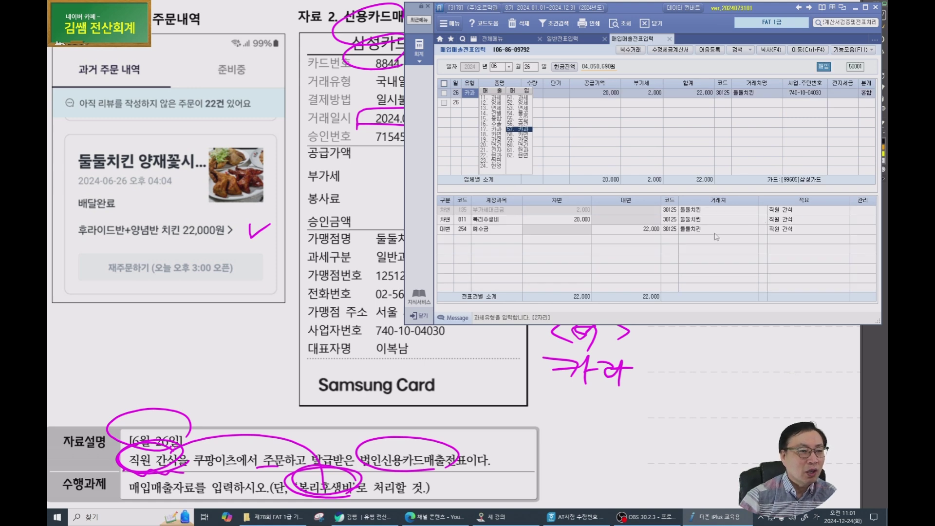
left_click(669, 230)
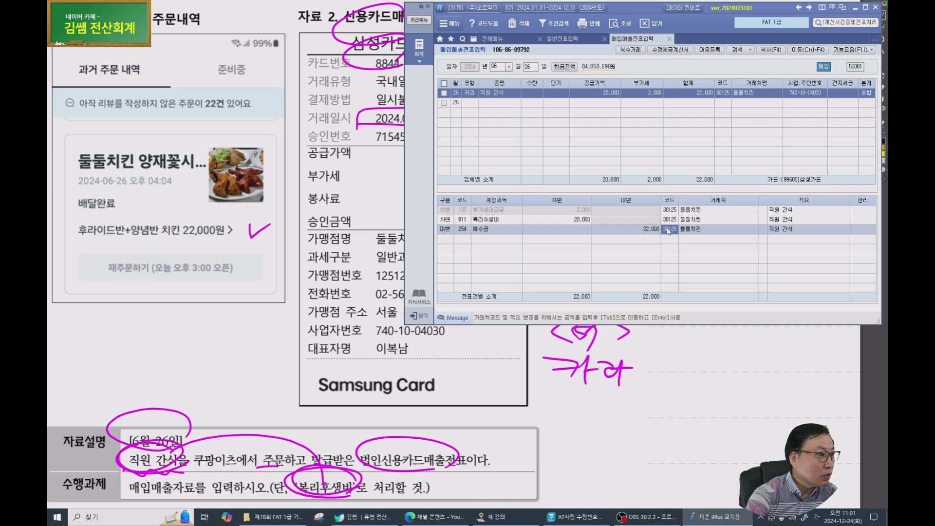
type("삼성")
key("Return")
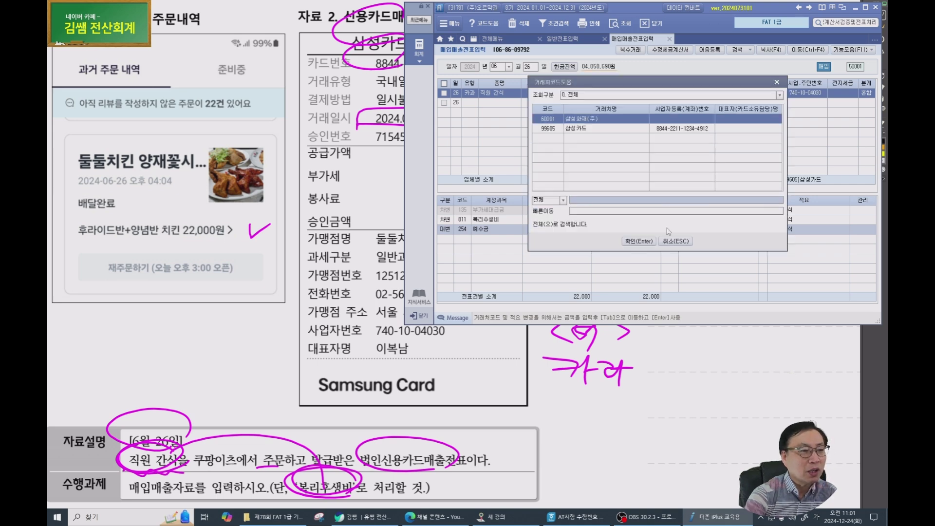
key("Down")
key("Return")
key("Up")
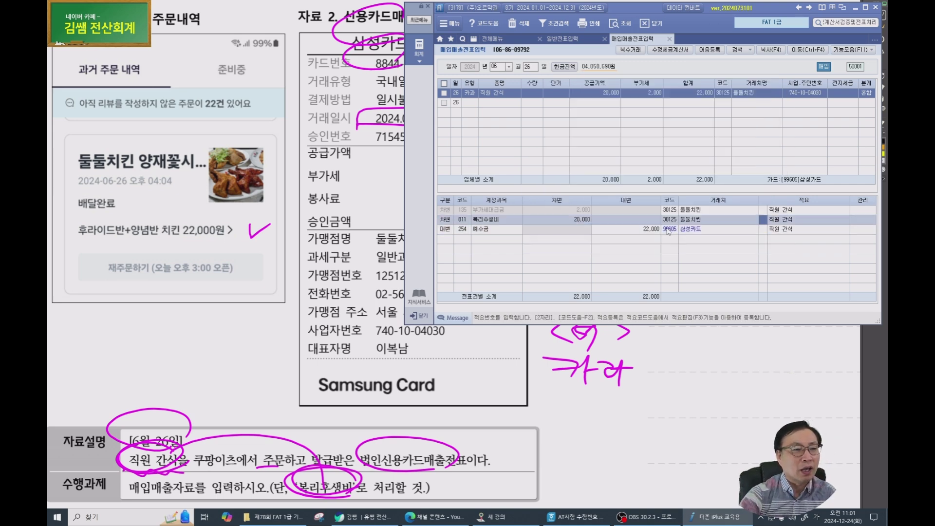
left_click(683, 242)
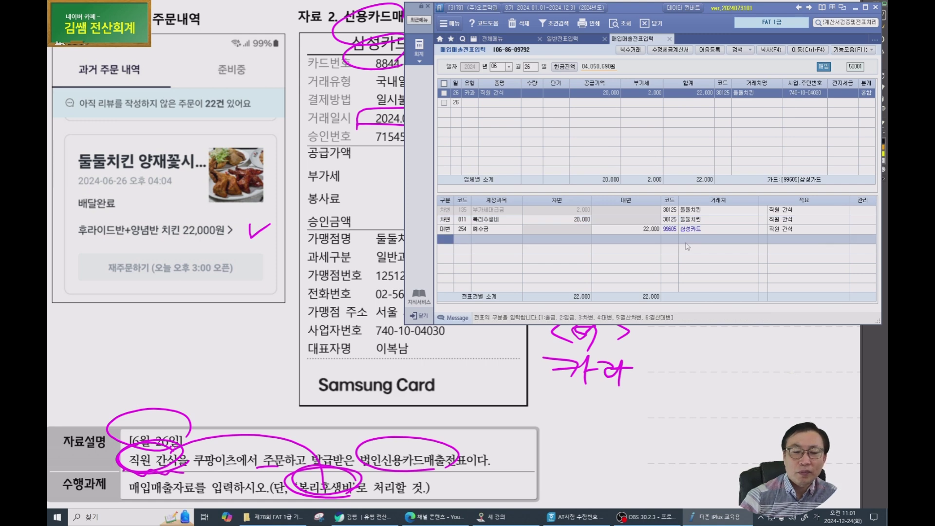
key("ctrl")
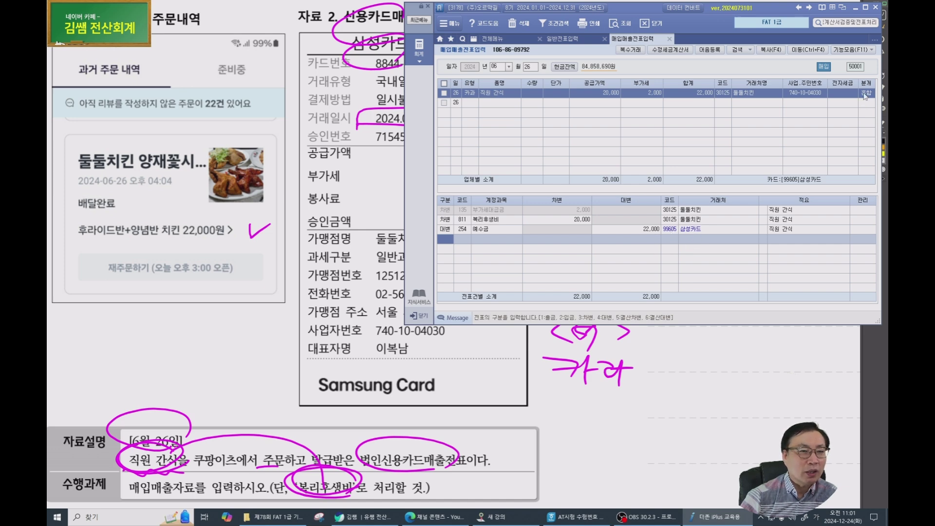
Revert 분개 to 4 카드 and replace the 146 상품 debit with 811 복리후생비.
left_click(865, 93)
type("4")
key("Return")
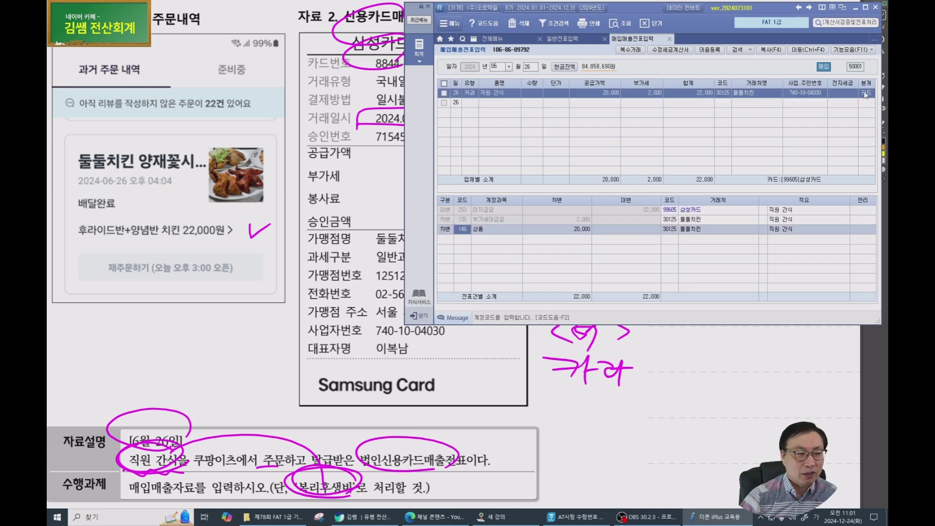
type("811")
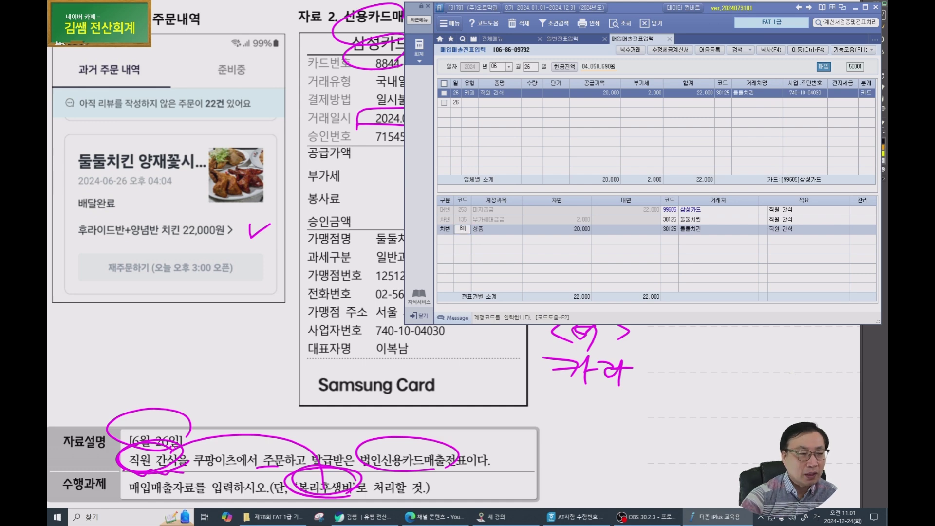
key("Return")
Check the journal lines' vendor codes and circle the 99605 삼성카드 credit vendor.
key("Up")
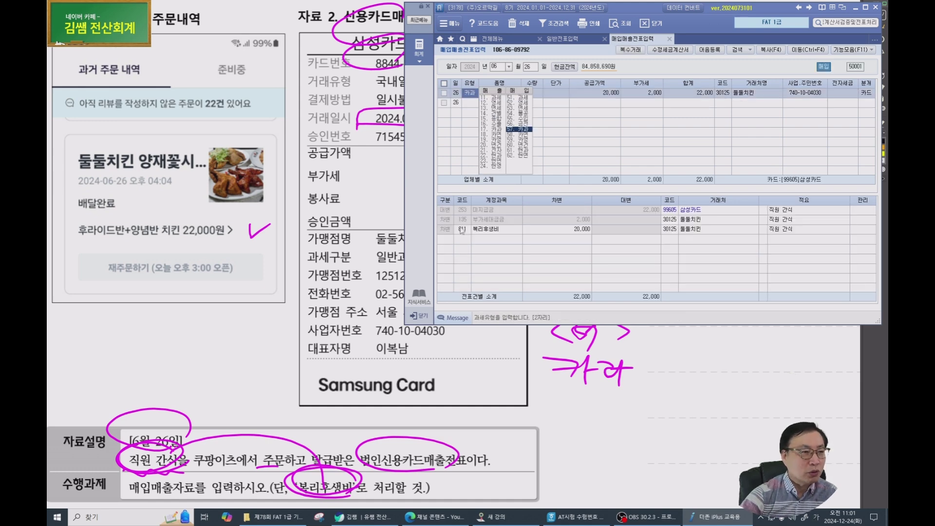
left_click(475, 233)
left_click(463, 211)
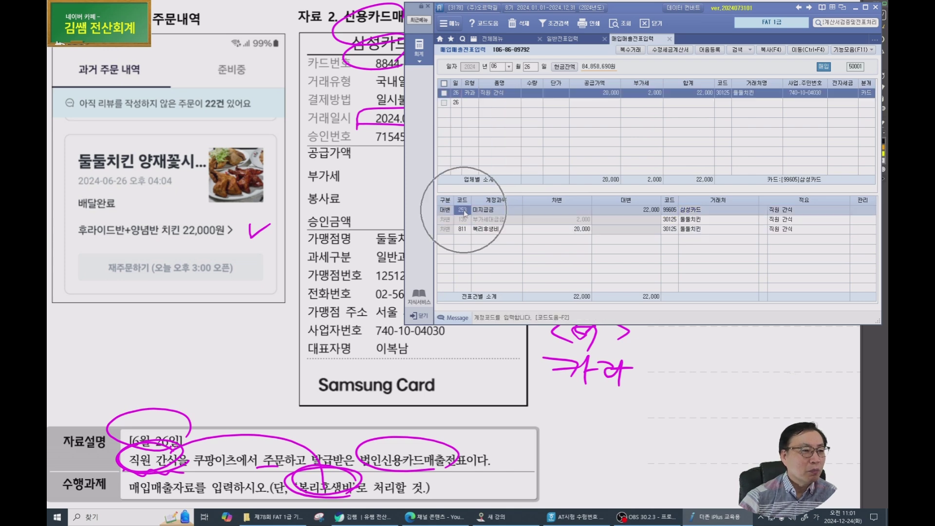
left_click(674, 210)
key("ctrl")
left_click(672, 219)
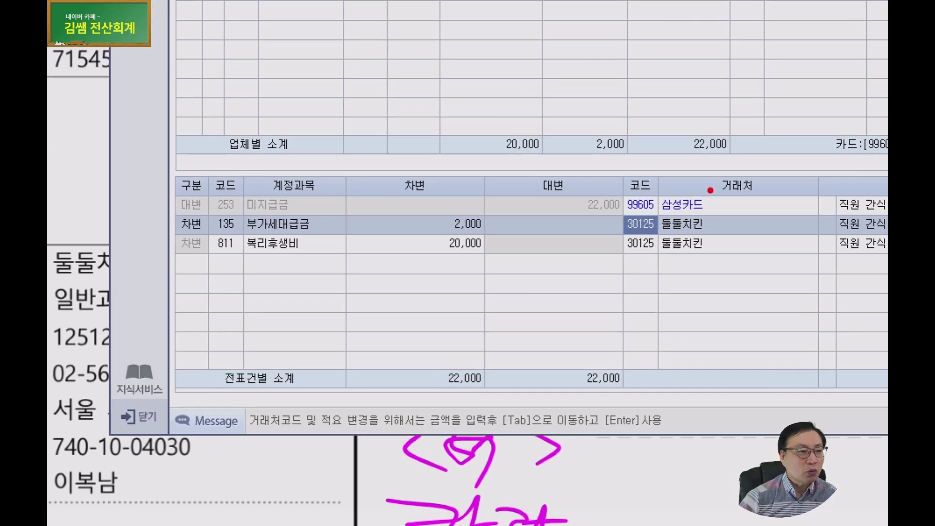
mouse_move(686, 221)
left_mouse_down()
mouse_move(732, 192)
mouse_move(692, 229)
left_mouse_up()
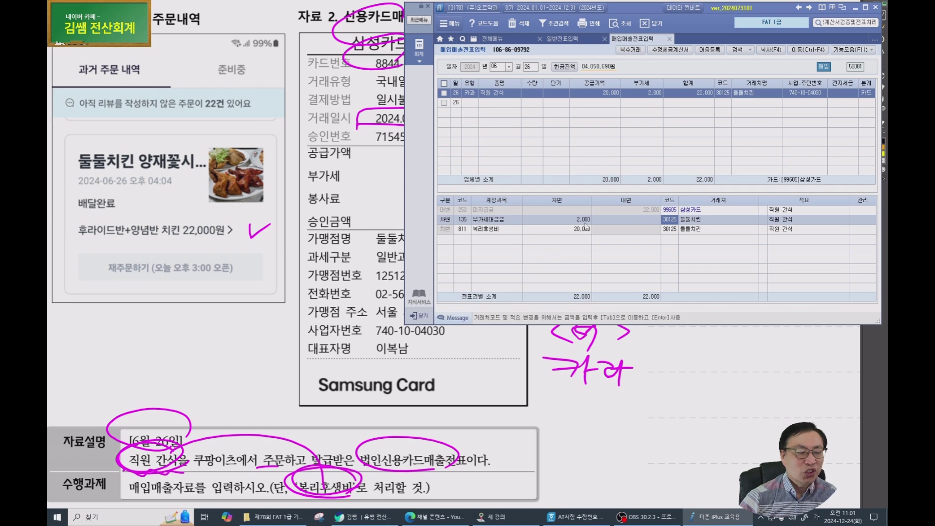
In the June 26 solution, tick the 811 line and circle and underline 253.미지급금 / 99605.삼성카드.
left_click(214, 292)
scroll(219, 289, "down", 3)
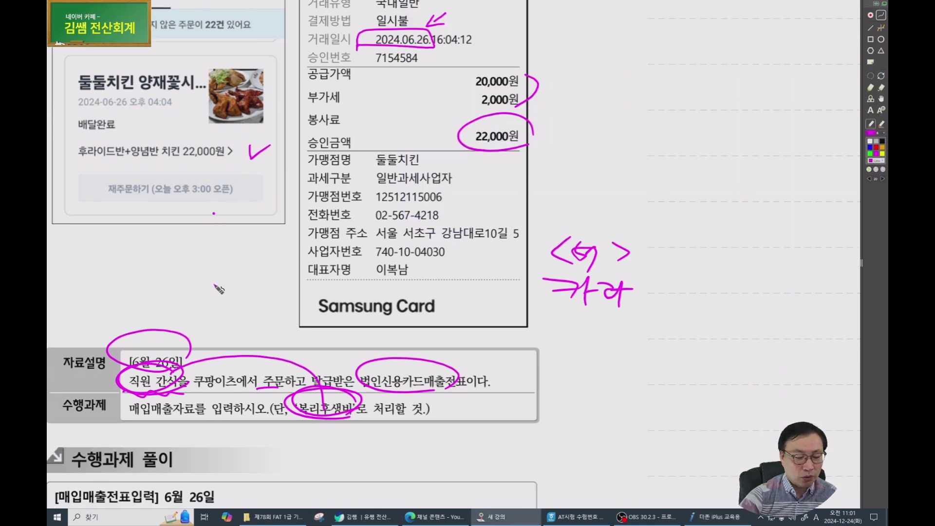
scroll(219, 289, "down", 7)
left_click_drag(100, 389, 119, 372)
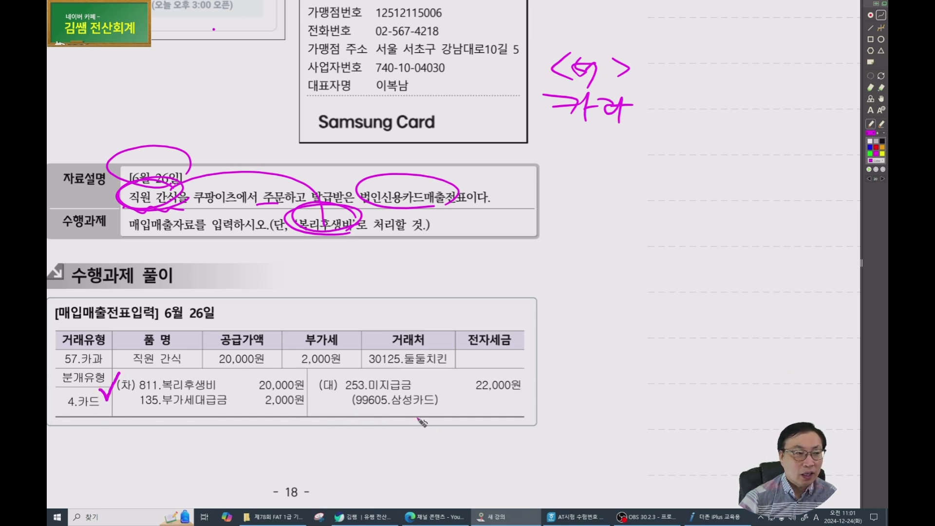
mouse_move(438, 414)
left_mouse_down()
mouse_move(424, 377)
mouse_move(431, 420)
left_mouse_up()
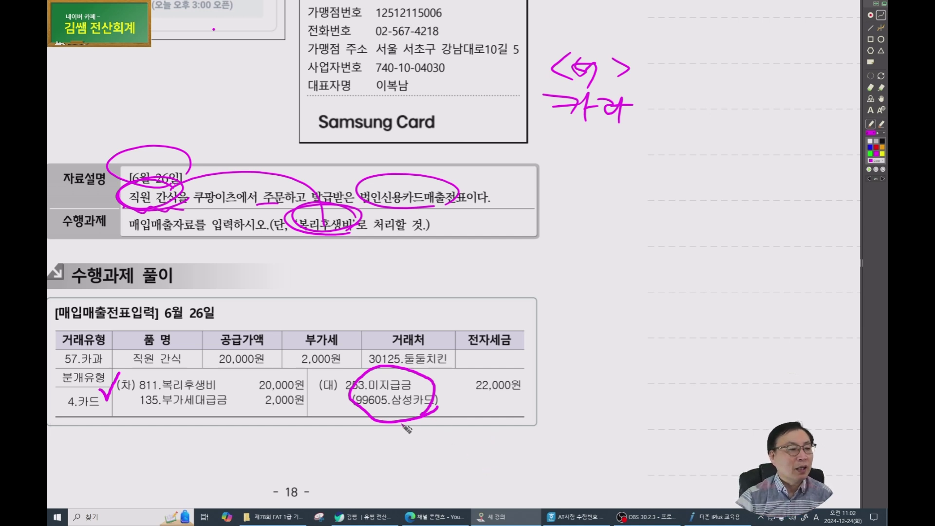
left_click_drag(385, 410, 468, 409)
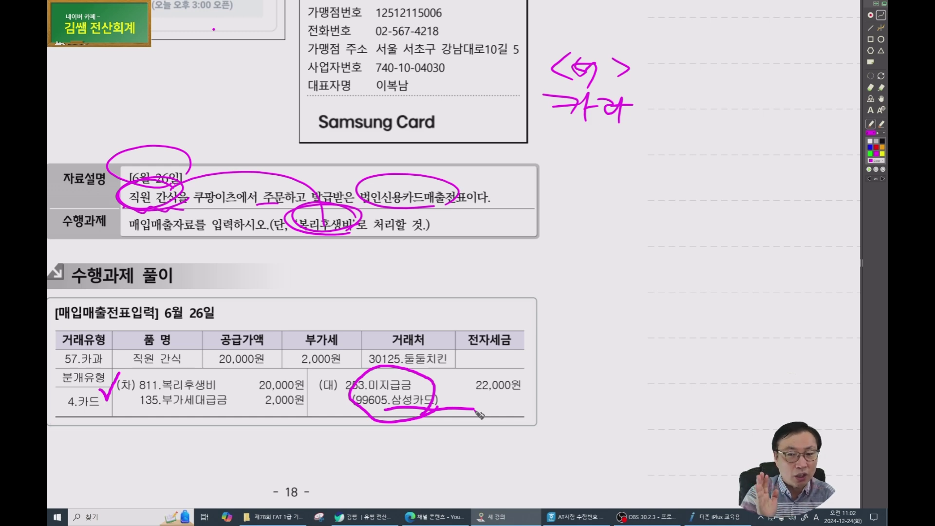
scroll(322, 334, "down", 1)
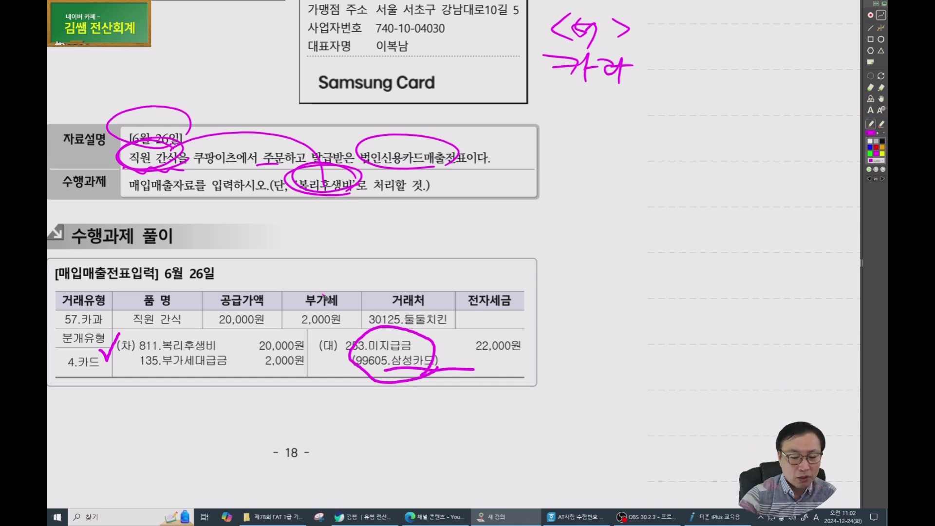
scroll(325, 298, "down", 15)
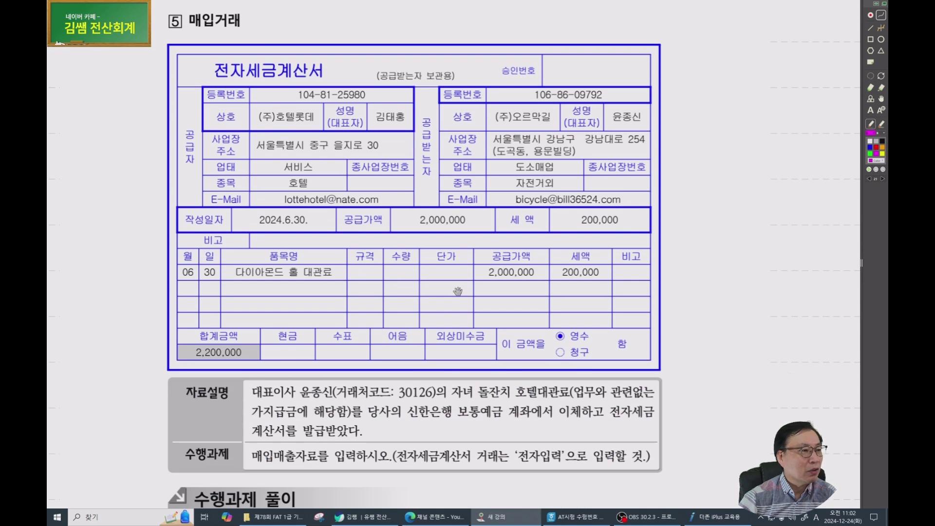
In magenta, circle the e-tax-invoice title and supplier number, and mark the hotel rental item row.
left_click_drag(506, 326, 348, 265)
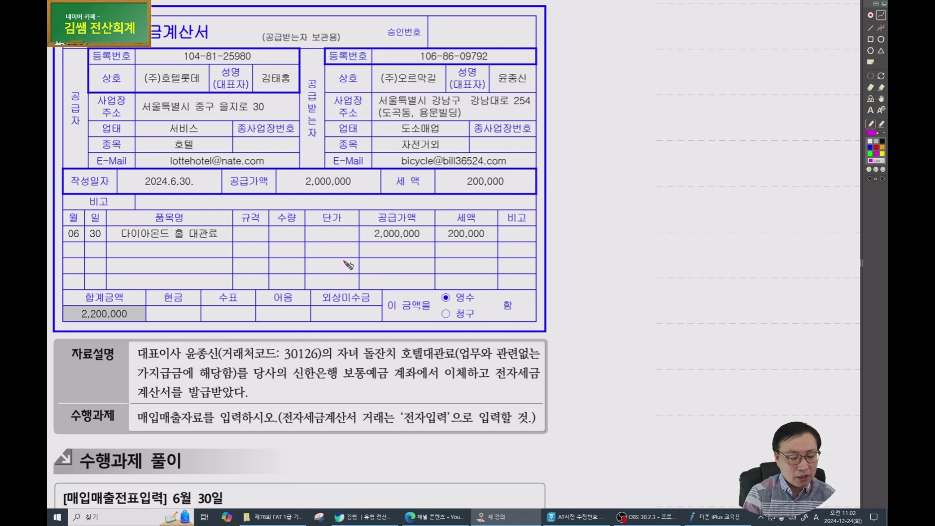
mouse_move(207, 57)
left_mouse_down()
mouse_move(110, 53)
mouse_move(211, 25)
mouse_move(218, 58)
left_mouse_up()
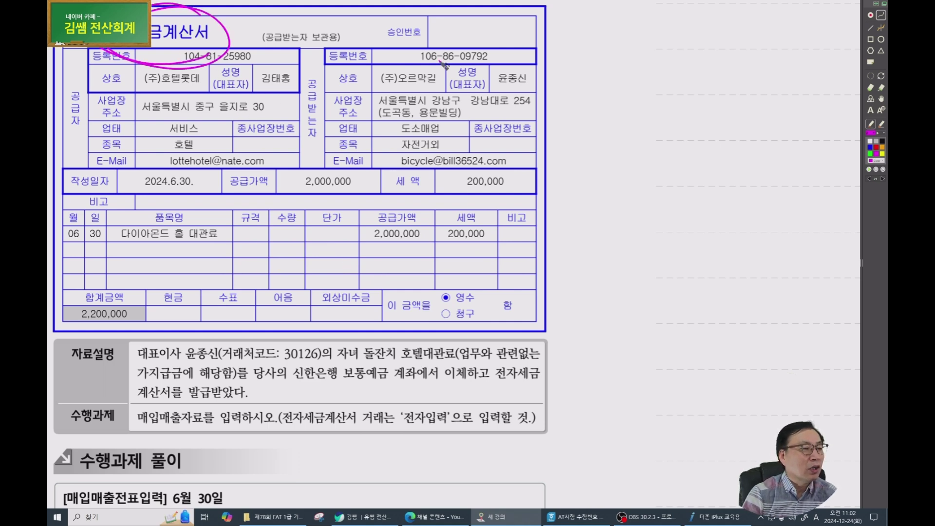
mouse_move(624, 43)
left_mouse_down()
mouse_move(634, 84)
mouse_move(646, 59)
left_mouse_up()
left_click_drag(657, 55, 656, 75)
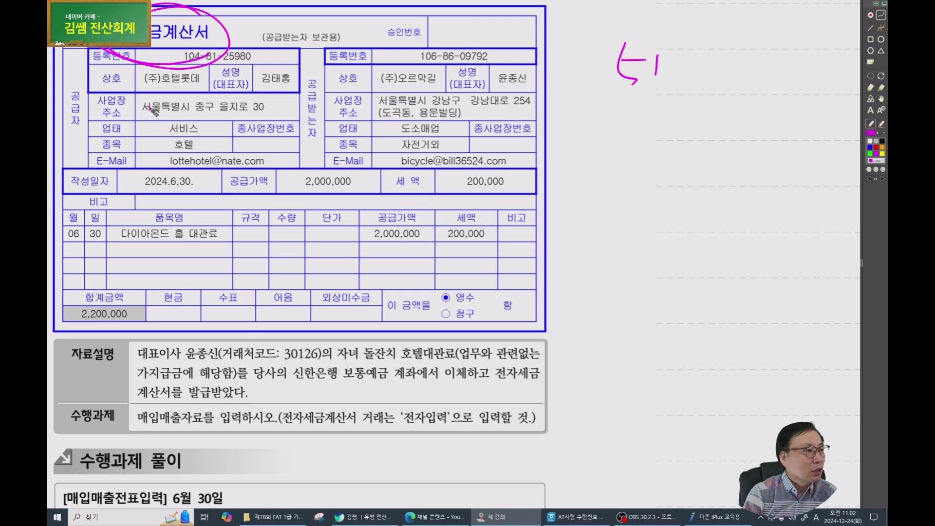
mouse_move(182, 77)
left_mouse_down()
mouse_move(361, 74)
mouse_move(336, 87)
left_mouse_up()
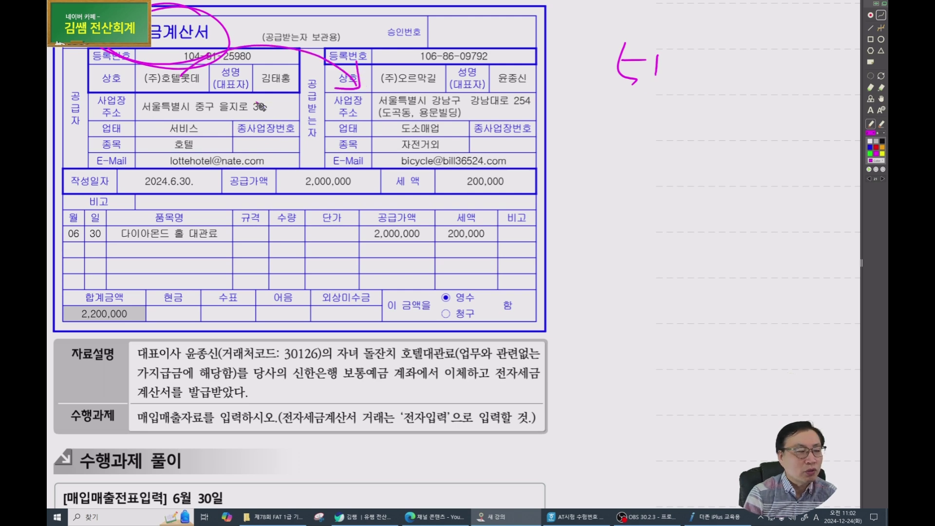
left_click_drag(66, 252, 255, 246)
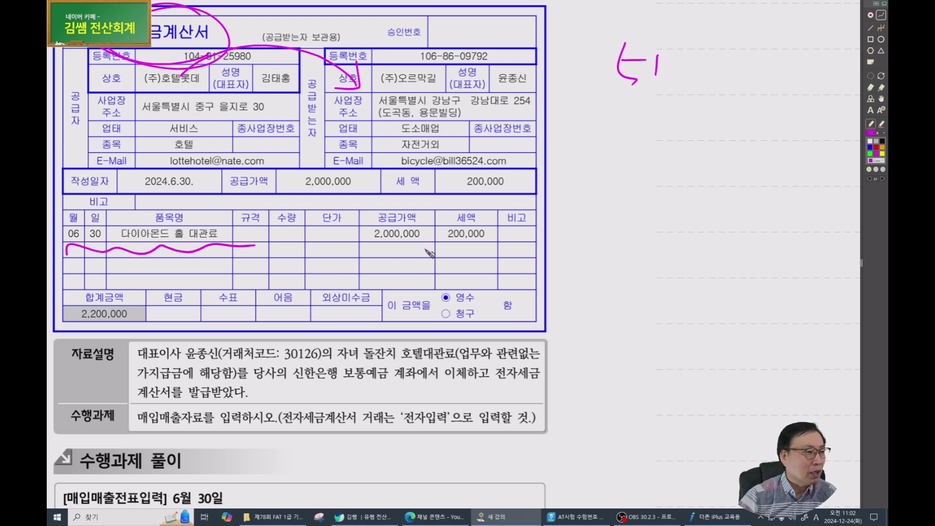
Underline the CEO reference, partner code, hotel rental text and not-business-related phrase.
scroll(428, 254, "down", 2)
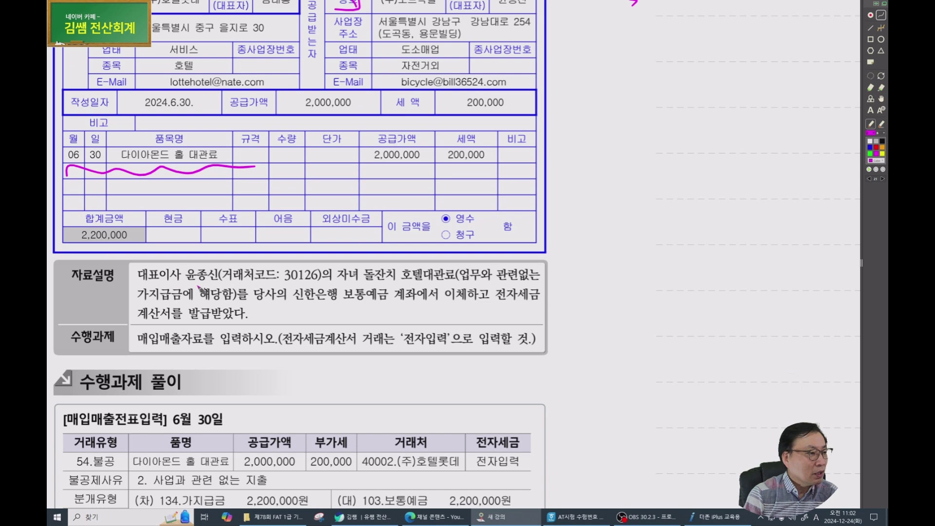
mouse_move(129, 283)
left_mouse_down()
mouse_move(233, 282)
mouse_move(126, 258)
mouse_move(128, 280)
left_mouse_up()
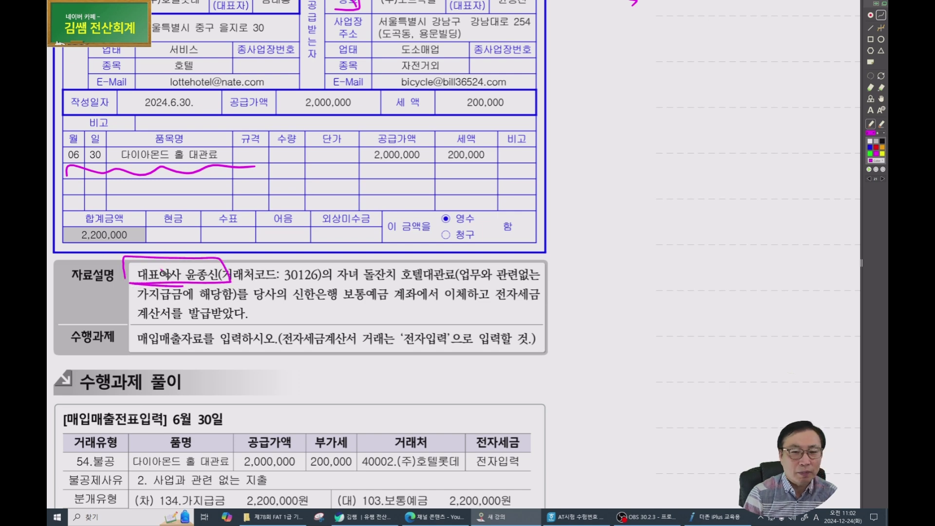
left_click_drag(247, 282, 545, 285)
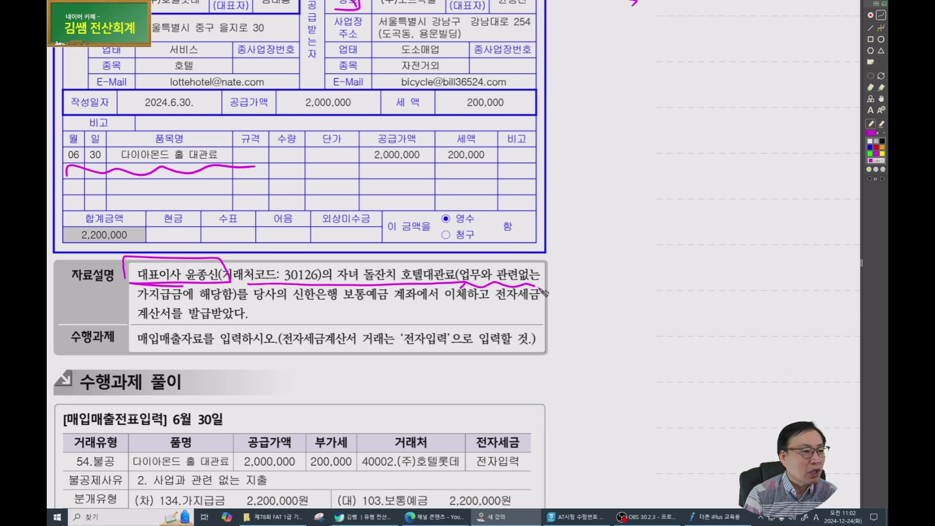
left_click_drag(112, 294, 233, 295)
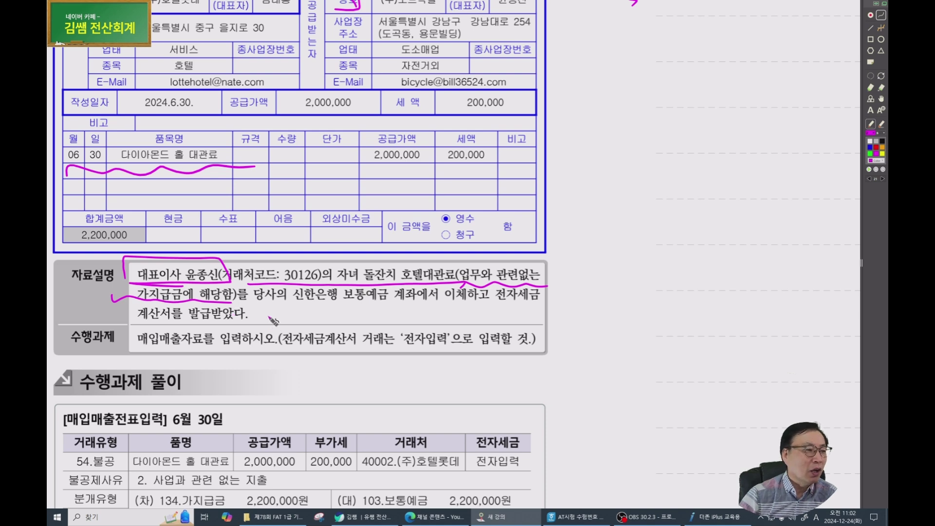
scroll(274, 320, "up", 2)
Cross out the earlier margin note and write '54. 불공' in the margin.
left_click_drag(665, 61, 616, 116)
left_click_drag(622, 55, 667, 109)
mouse_move(604, 126)
left_mouse_down()
mouse_move(613, 160)
mouse_move(635, 130)
left_mouse_up()
mouse_move(647, 125)
left_mouse_down()
mouse_move(669, 152)
mouse_move(653, 183)
left_mouse_up()
left_click(673, 153)
mouse_move(706, 102)
left_mouse_down()
mouse_move(707, 123)
mouse_move(719, 122)
left_mouse_up()
mouse_move(686, 132)
left_mouse_down()
mouse_move(736, 127)
mouse_move(729, 147)
mouse_move(732, 132)
left_mouse_up()
left_click_drag(741, 113, 748, 124)
left_click_drag(744, 131, 743, 132)
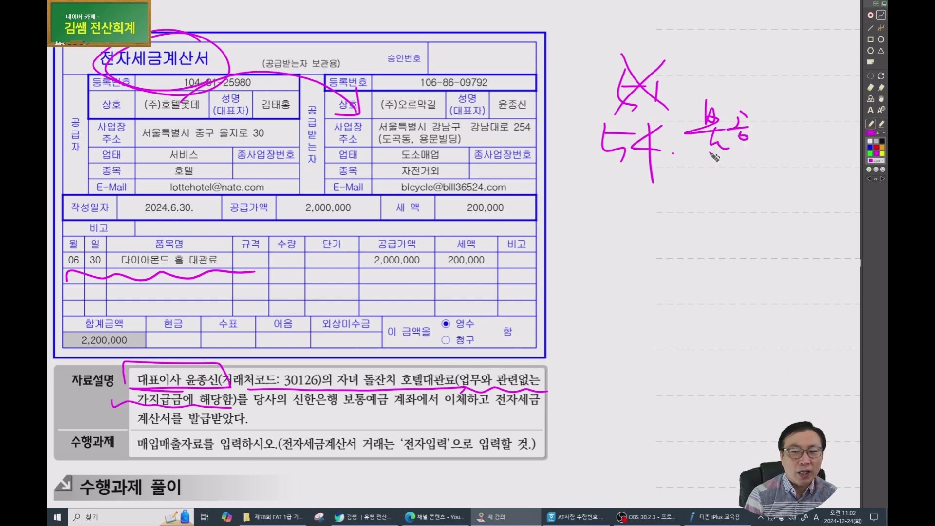
Circle the 신한은행 보통예금 account, underline 전자입력, then switch back to iPLUS.
scroll(714, 156, "down", 3)
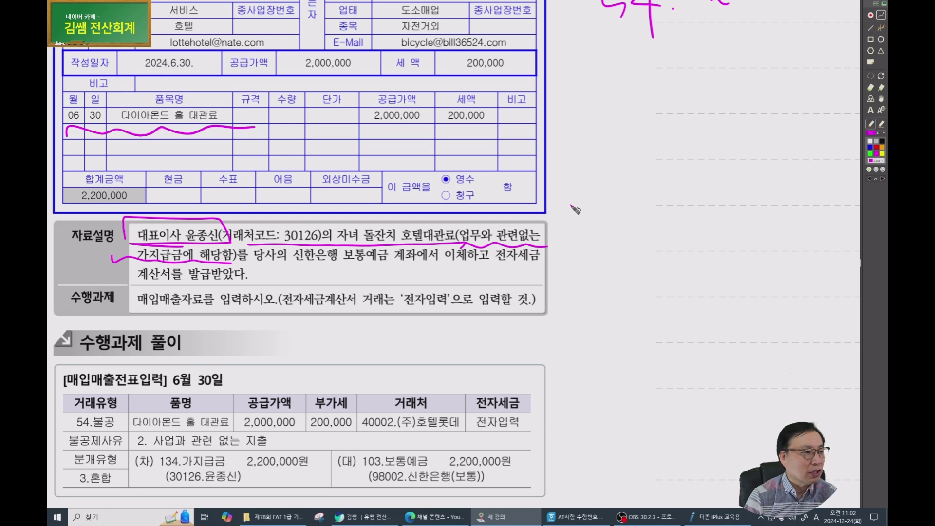
mouse_move(385, 276)
left_mouse_down()
mouse_move(370, 281)
mouse_move(382, 234)
mouse_move(389, 279)
left_mouse_up()
left_click_drag(369, 269, 376, 270)
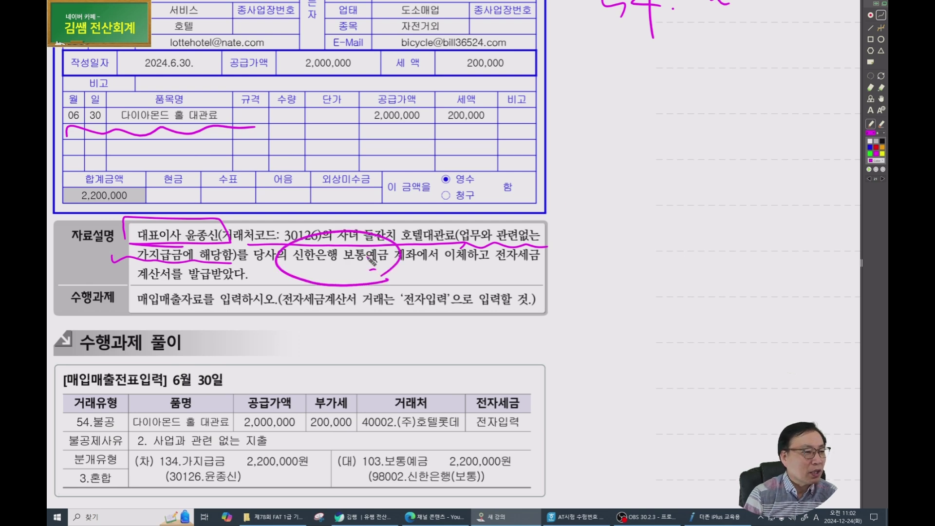
left_click_drag(395, 308, 445, 307)
scroll(377, 312, "up", 3)
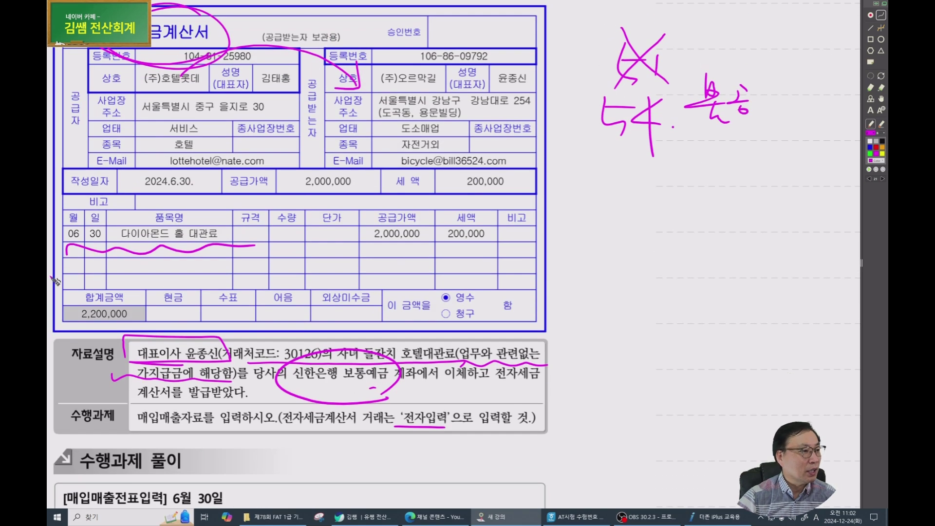
left_click(699, 520)
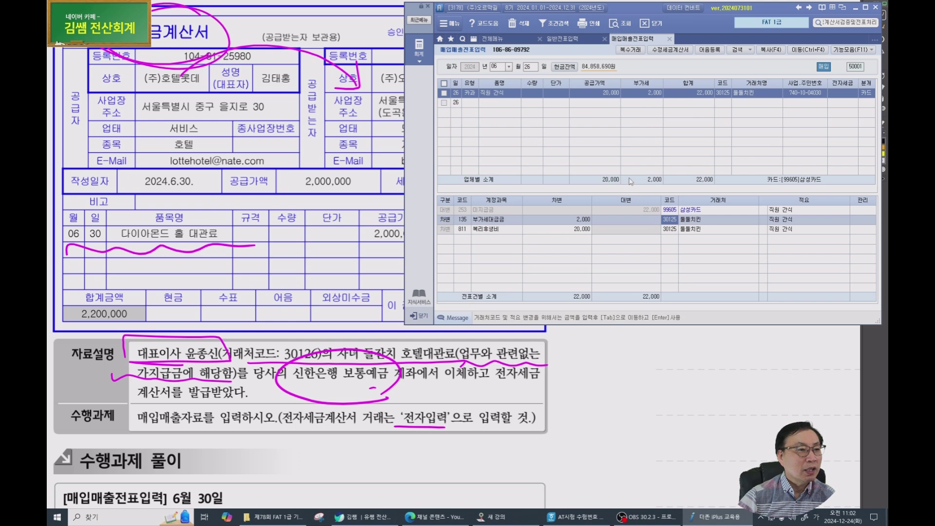
Start a new purchase row dated the 30th with tax type 54 불공.
key("Escape")
key("Escape")
type("3")
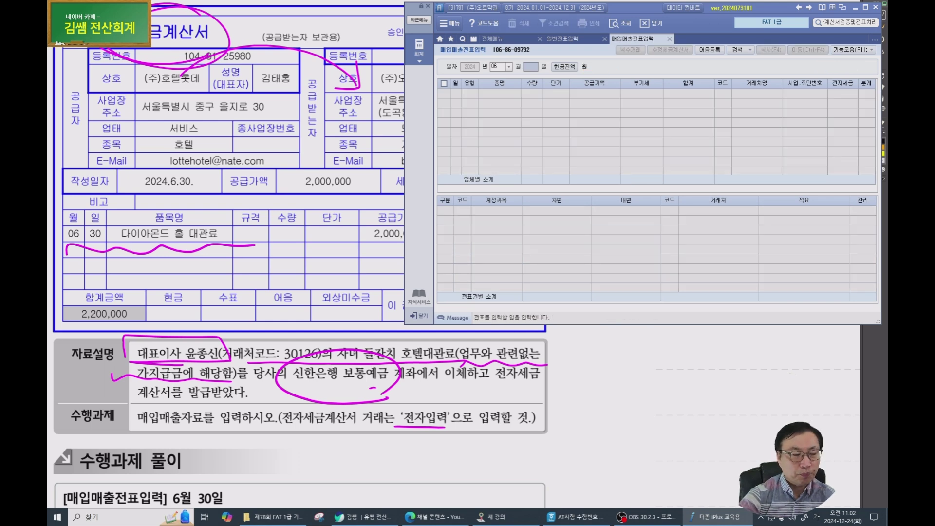
type("0")
key("Return")
type("54")
key("Return")
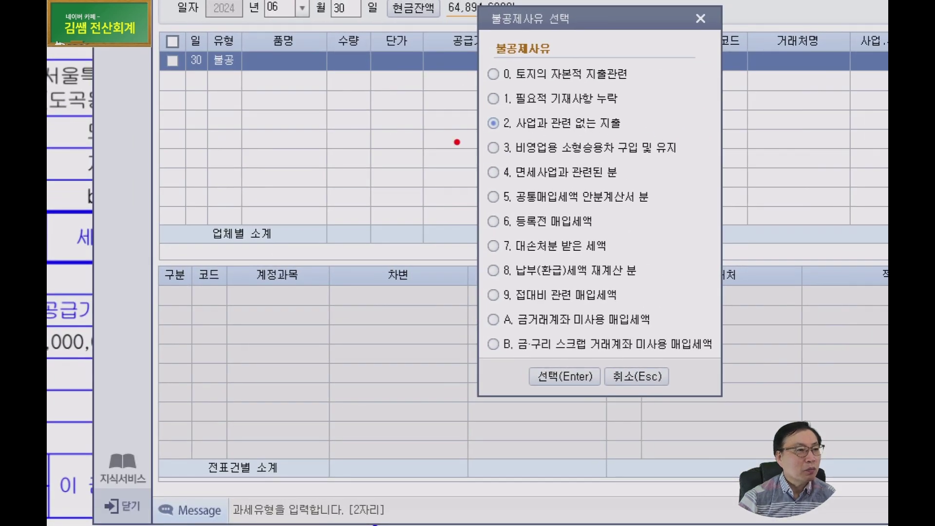
Choose non-deductible reason '2. 사업과 관련 없는 지출' in the 불공제사유 dialog.
left_click_drag(454, 140, 652, 141)
left_click_drag(562, 161, 682, 157)
left_click_drag(490, 189, 580, 182)
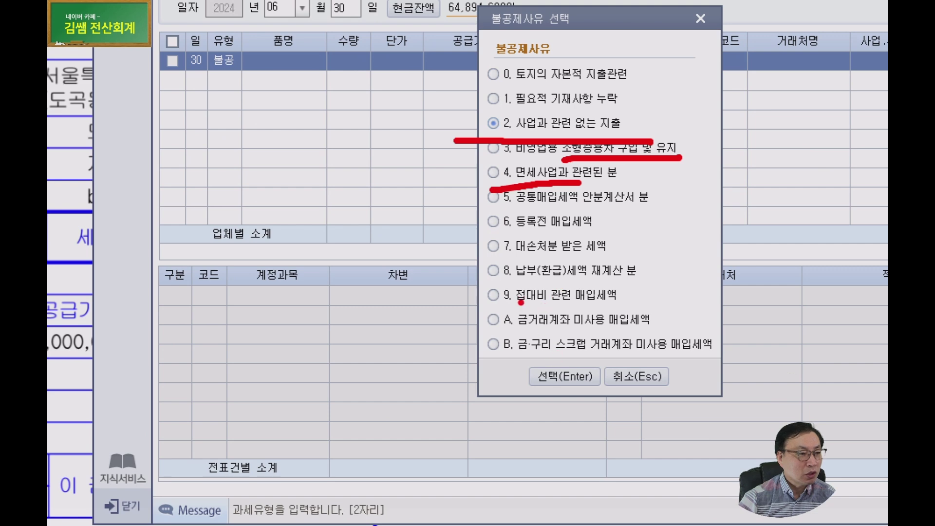
left_click_drag(519, 302, 611, 298)
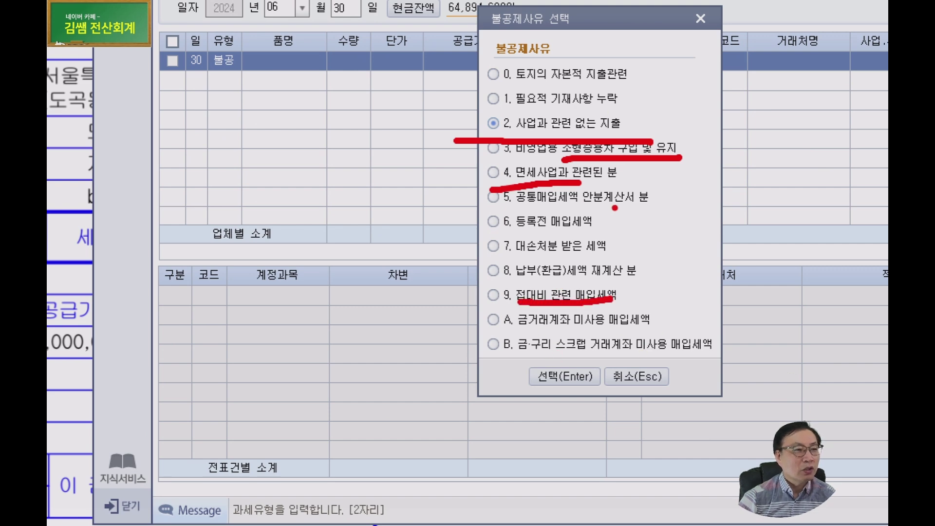
left_click(621, 149)
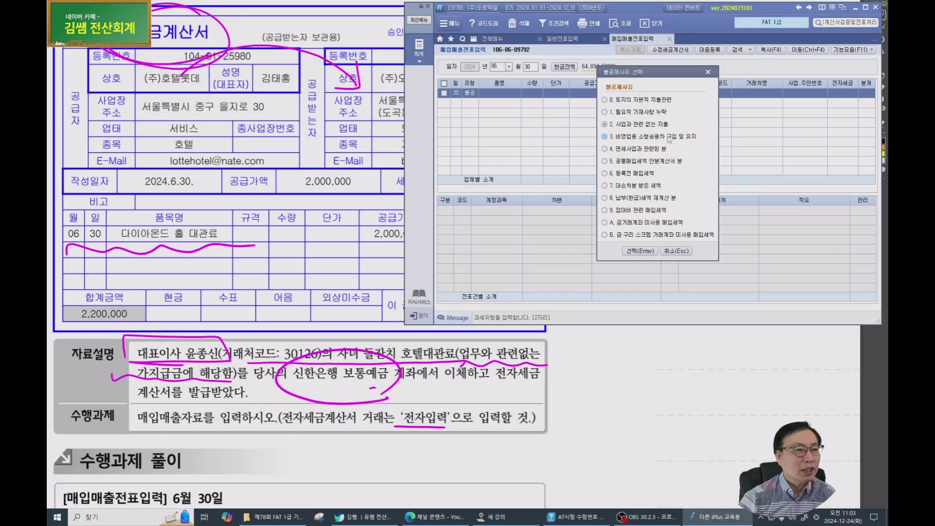
left_click(643, 252)
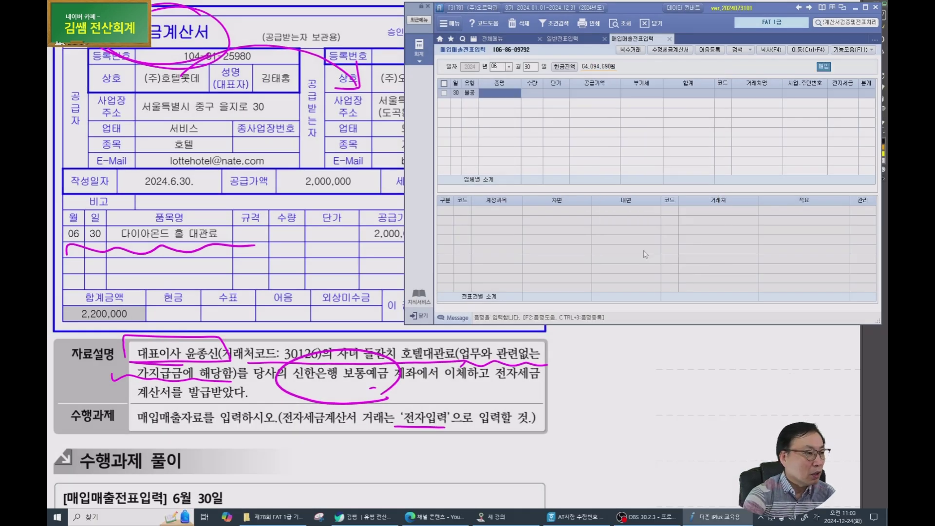
Enter item '대표이사 자녀 돌잔치', supply amount 2,000,000, partner (주)호텔롯데, marked 전자입력.
type("대관")
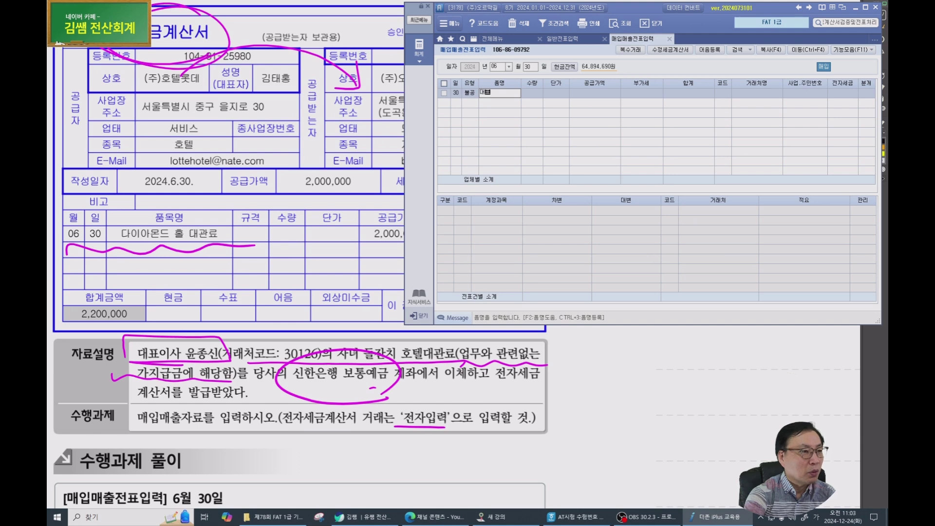
type("이사 자녀")
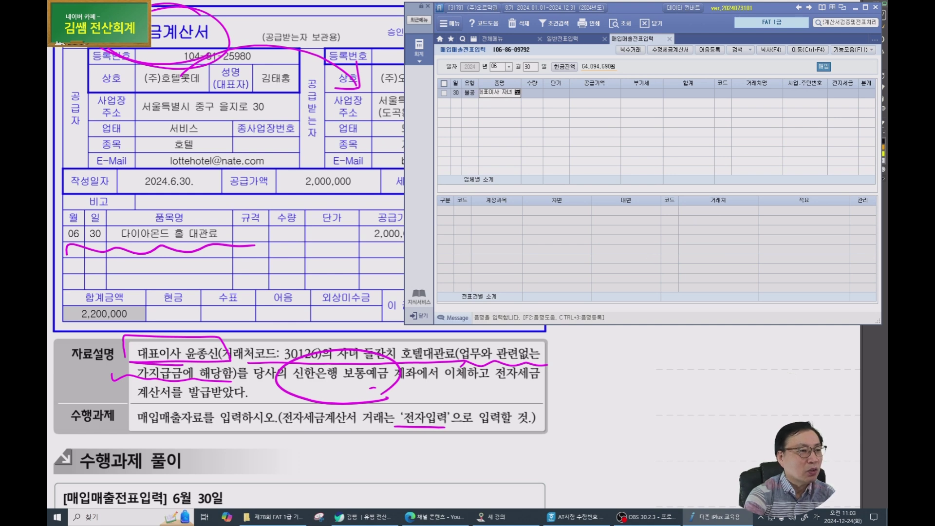
type(" 돌잔")
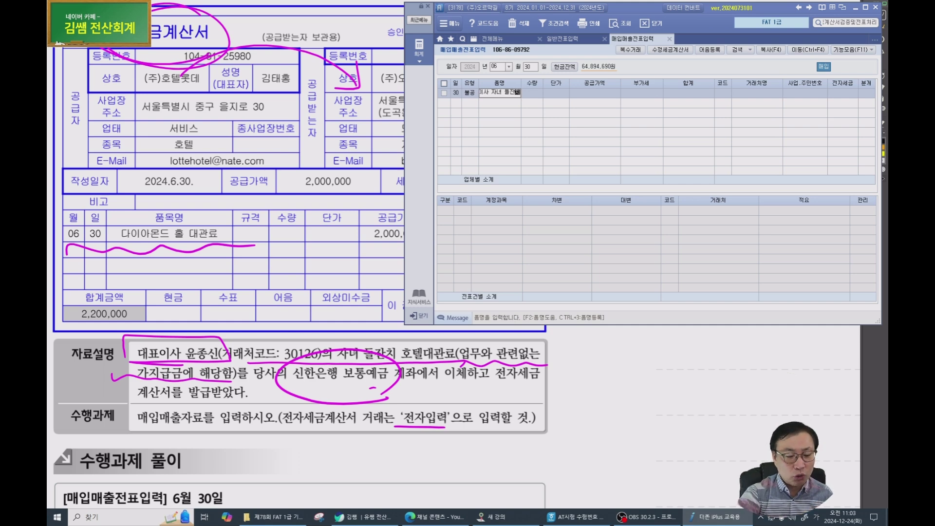
type("치")
key("Return")
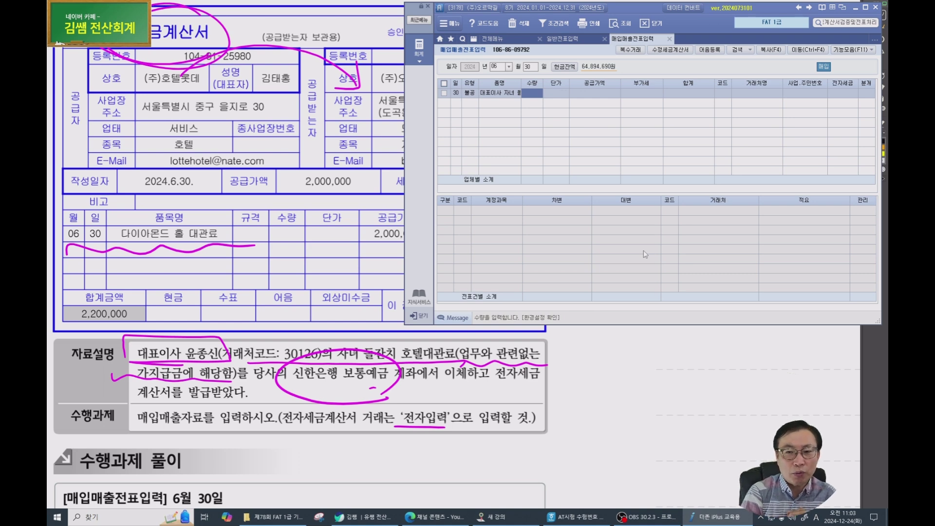
key("Return")
key("Return")
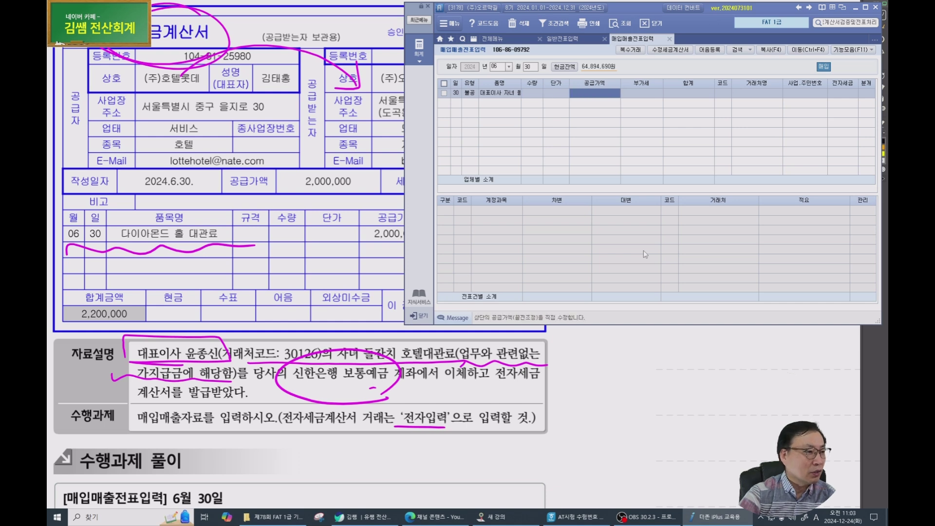
type("2000000")
key("Return")
key("Return")
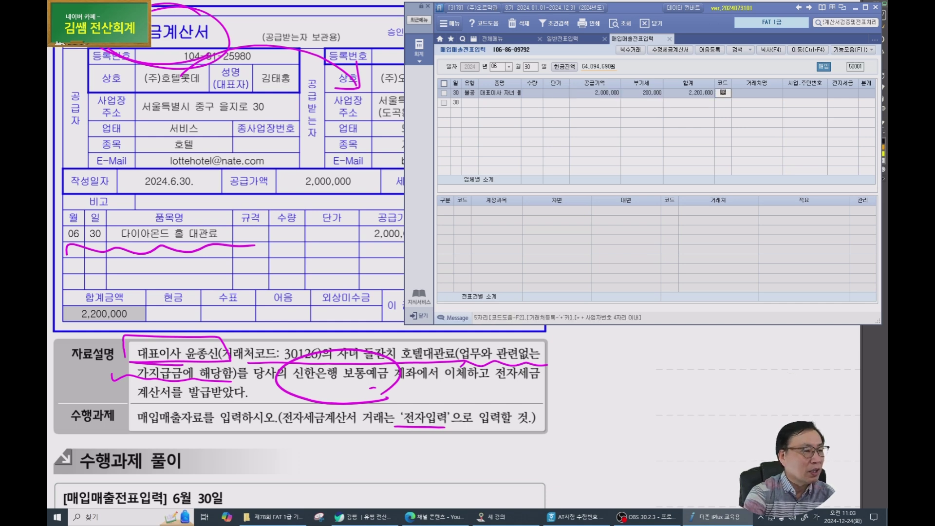
key("F2")
key("Return")
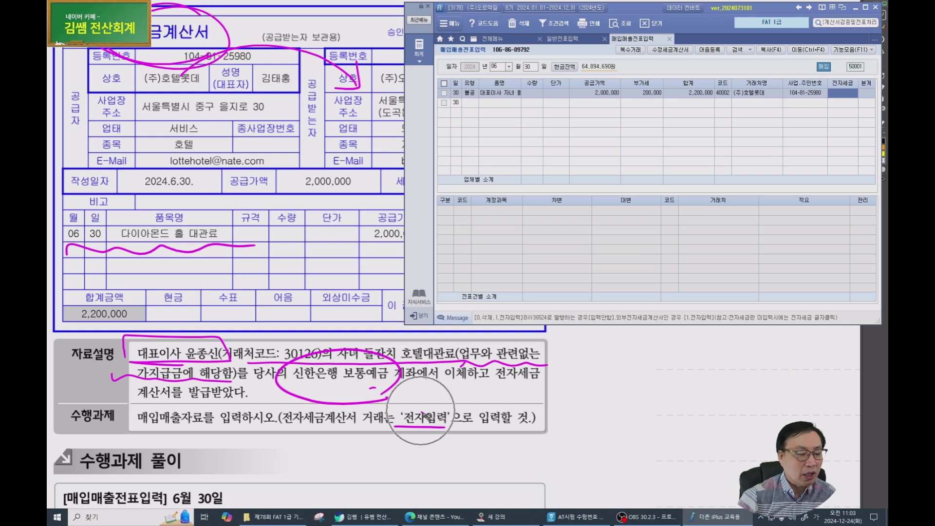
key("1")
key("Return")
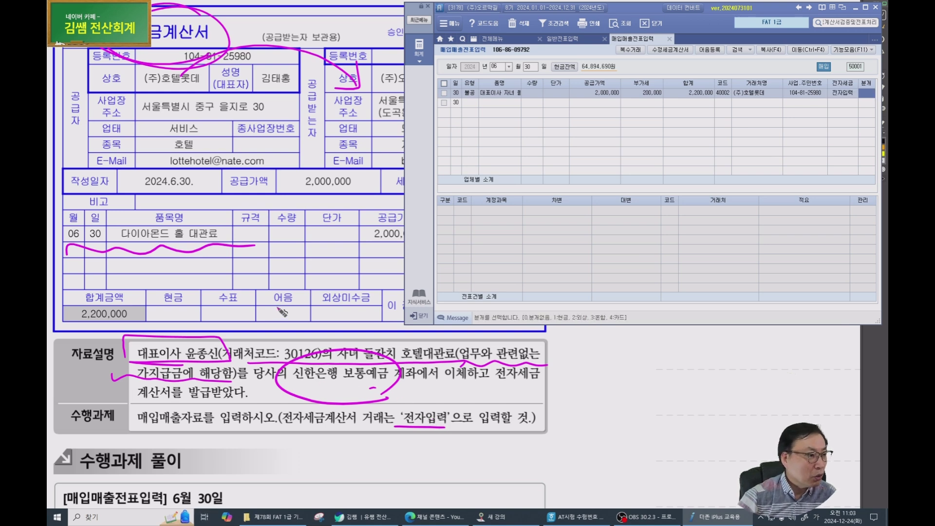
Choose mixed entry (3. 혼합) and set the debit account to 134 가지급금.
scroll(282, 311, "up", 1)
key("3")
key("Return")
key("Return")
type("134")
key("Return")
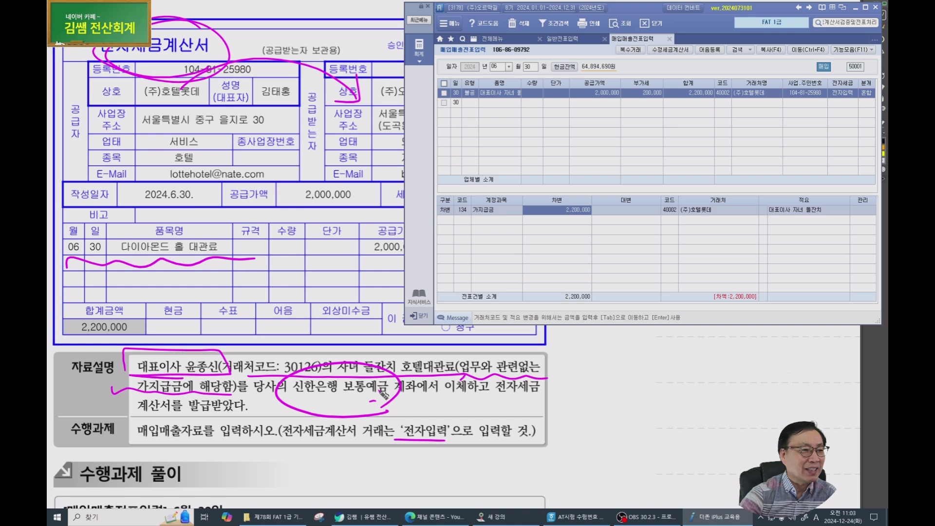
key("Return")
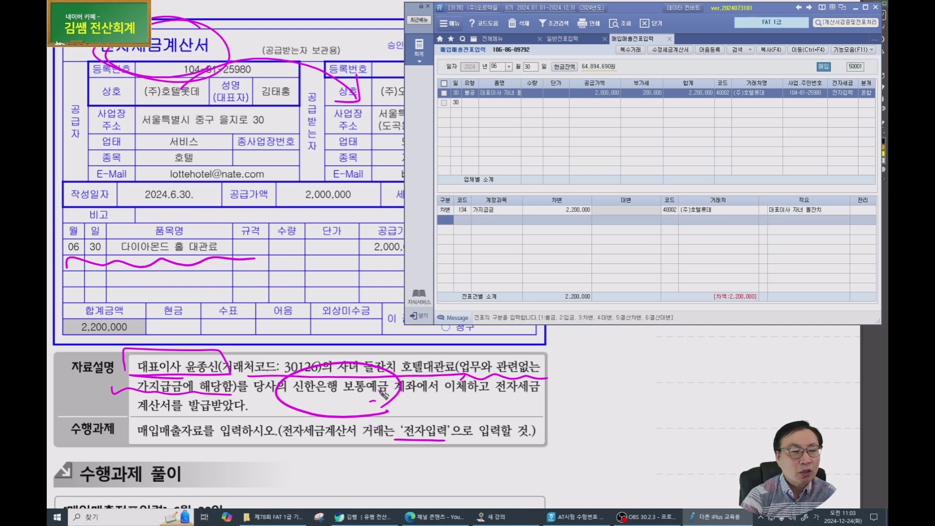
Replace the 가지급금 line's customer code 40002 with the CEO's code 30126.
key("Up")
key("Right")
key("Right")
key("Right")
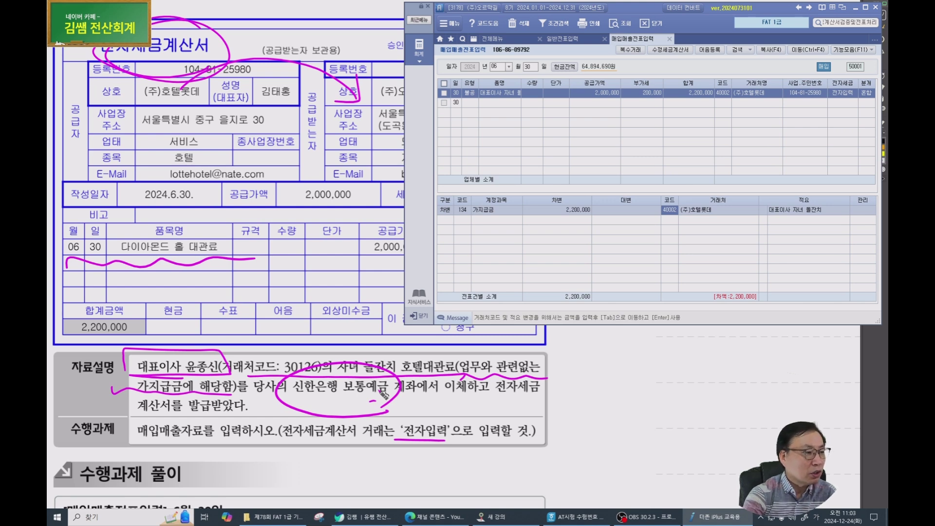
key("Delete")
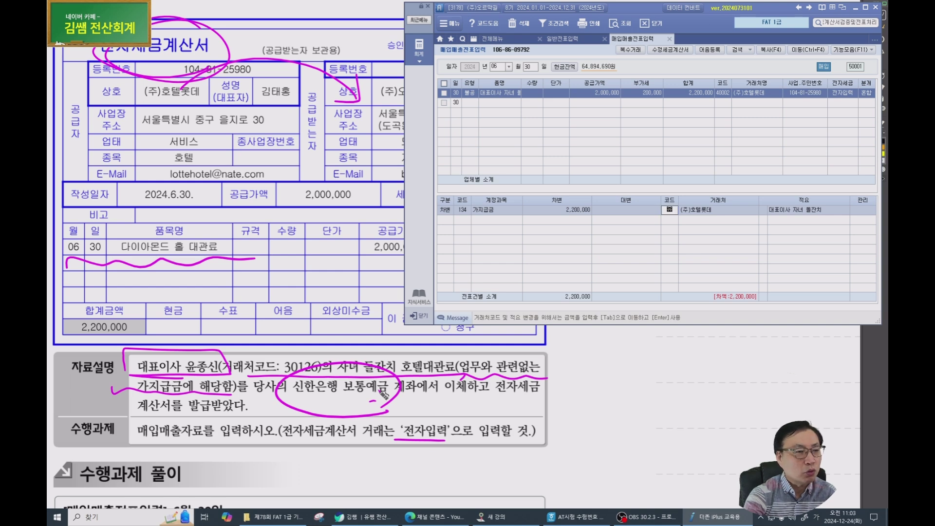
type("30126")
key("Return")
key("Left")
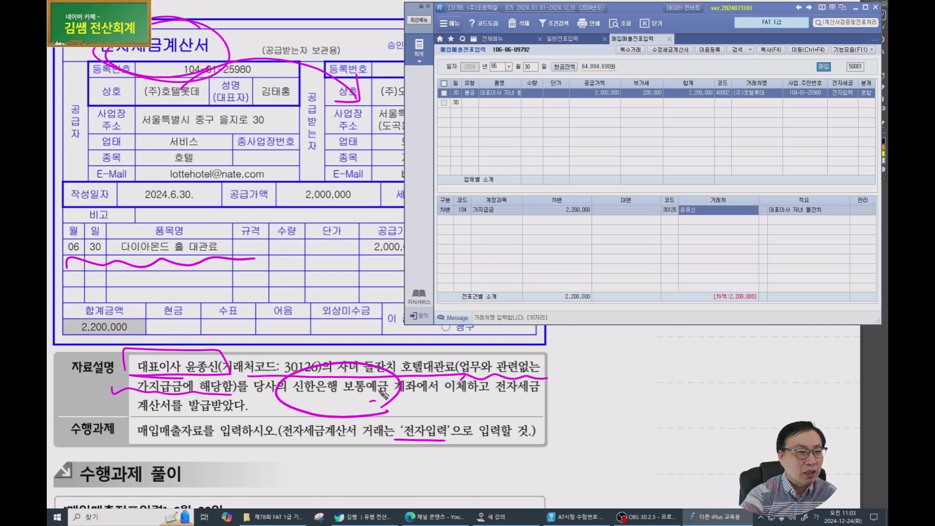
Add a credit line to 103 보통예금 for 2,200,000 to balance the voucher.
key("Return")
key("Return")
type("4")
key("Return")
type("103")
key("Return")
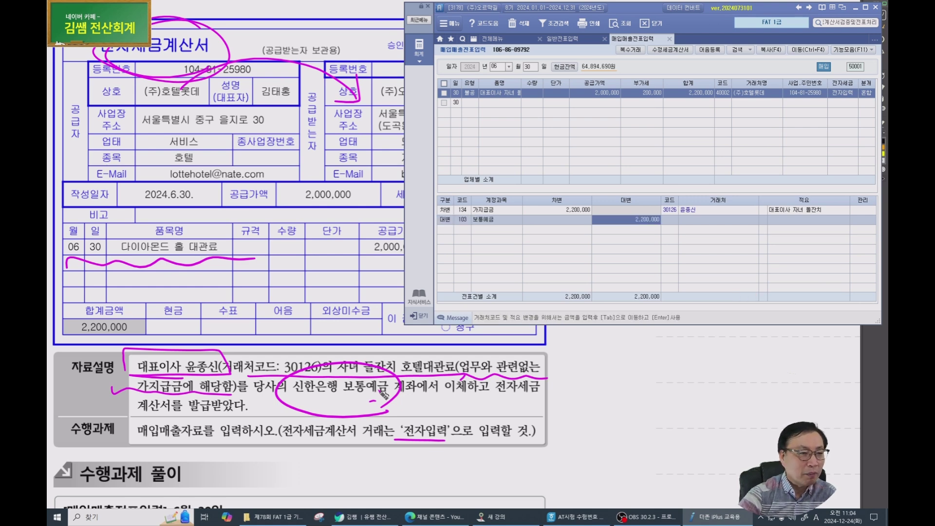
key("Return")
key("Return")
key("Up")
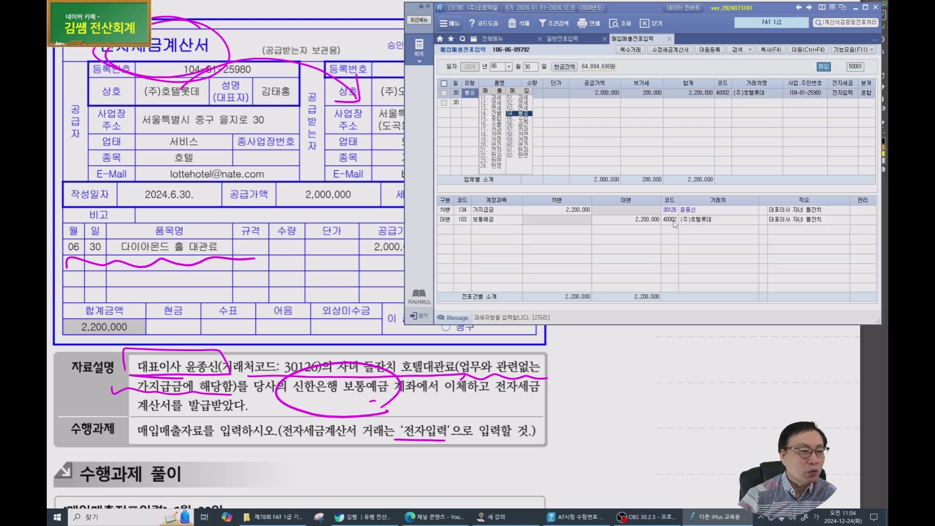
Set the 보통예금 credit line's customer to 98002 신한은행(보통) by searching '신한'.
left_click(673, 221)
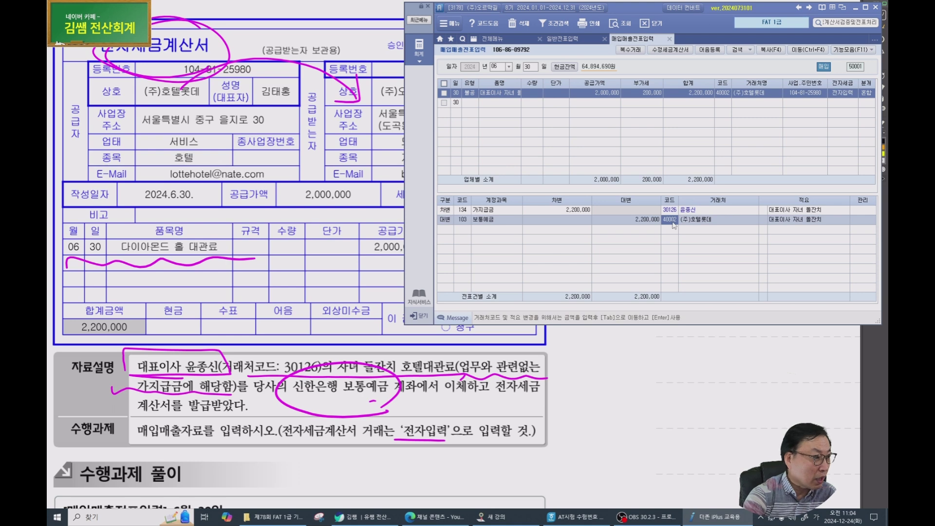
type("신한")
key("Return")
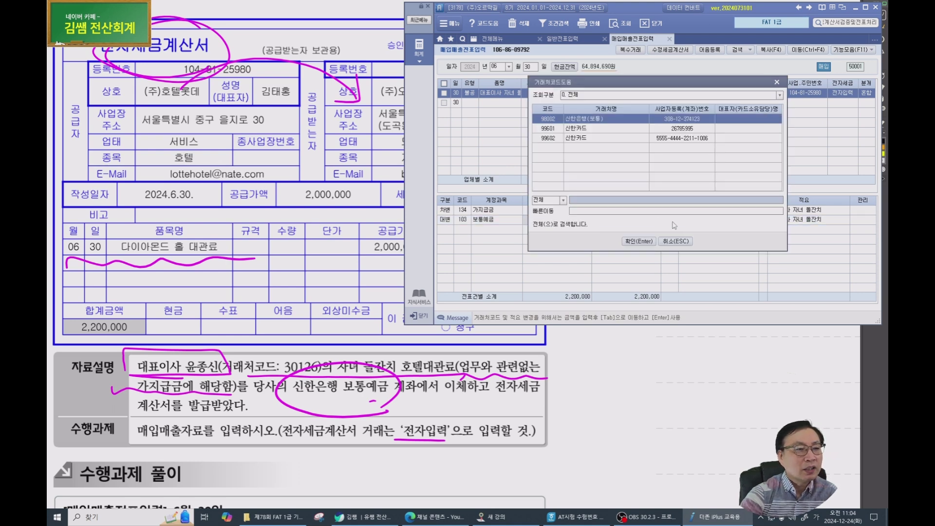
key("Return")
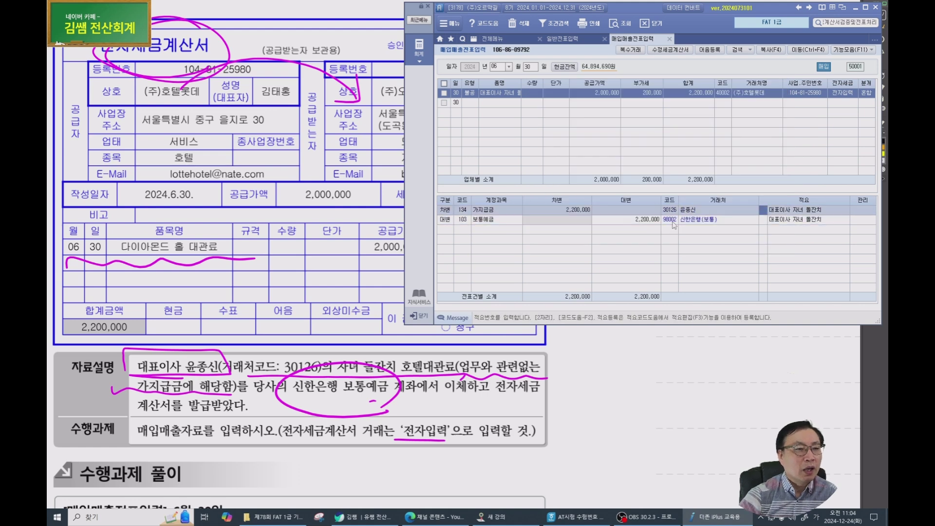
left_click(779, 220)
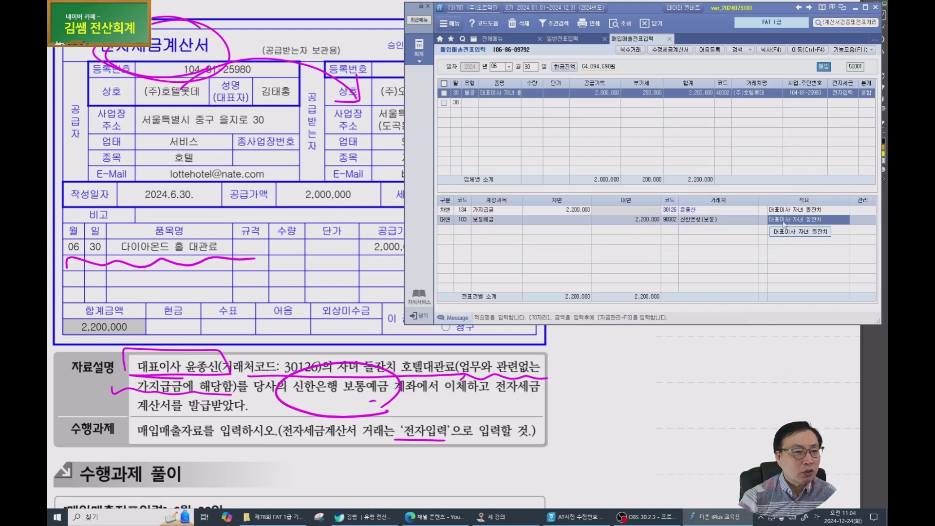
left_click(635, 220)
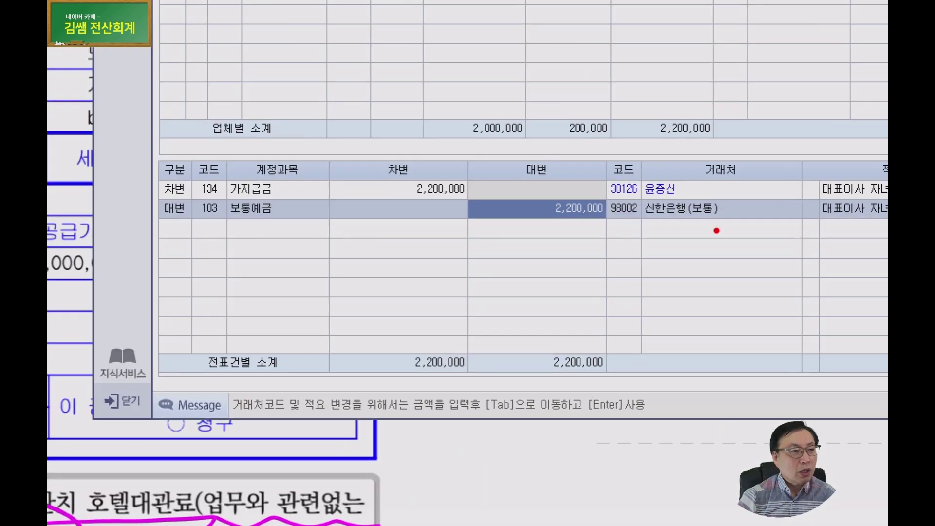
Mark the customer codes and 신한은행(보통) in red, then return to the solution book.
mouse_move(716, 231)
left_mouse_down()
mouse_move(684, 195)
mouse_move(709, 233)
left_mouse_up()
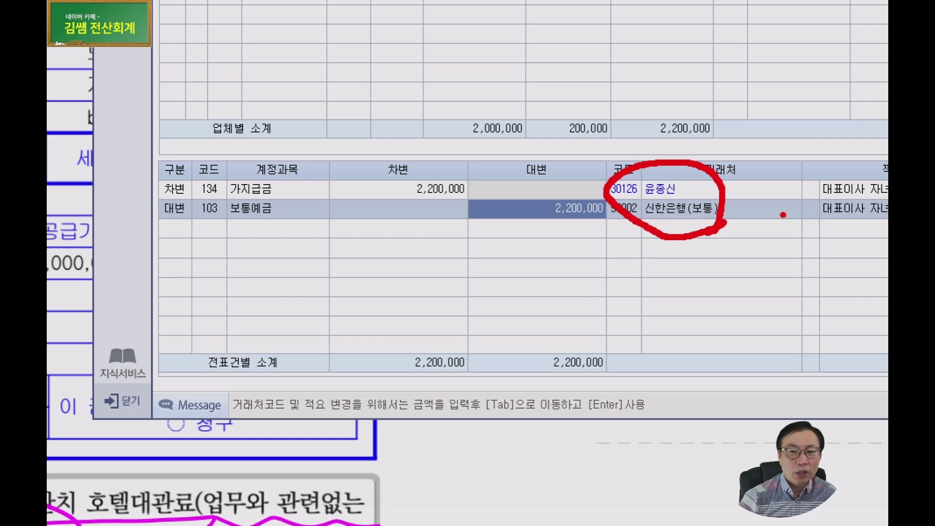
left_click_drag(655, 222, 740, 224)
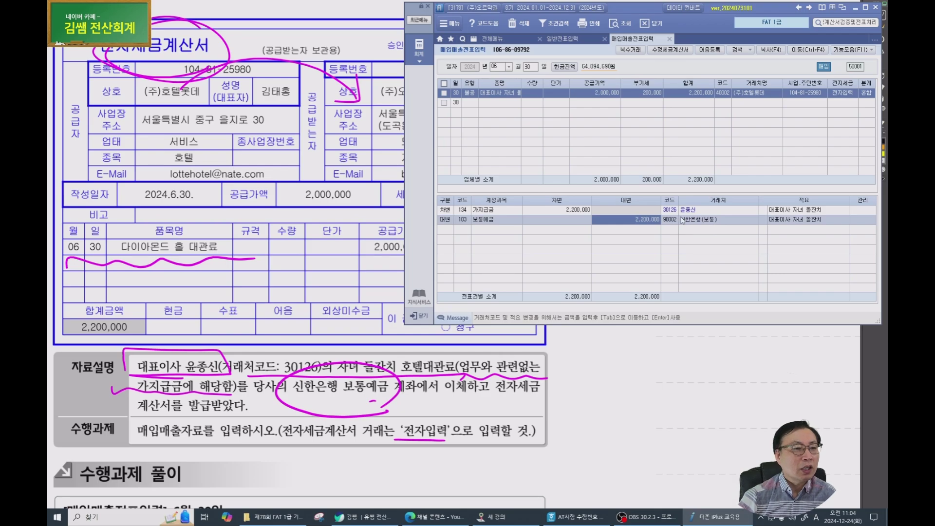
left_click(628, 217)
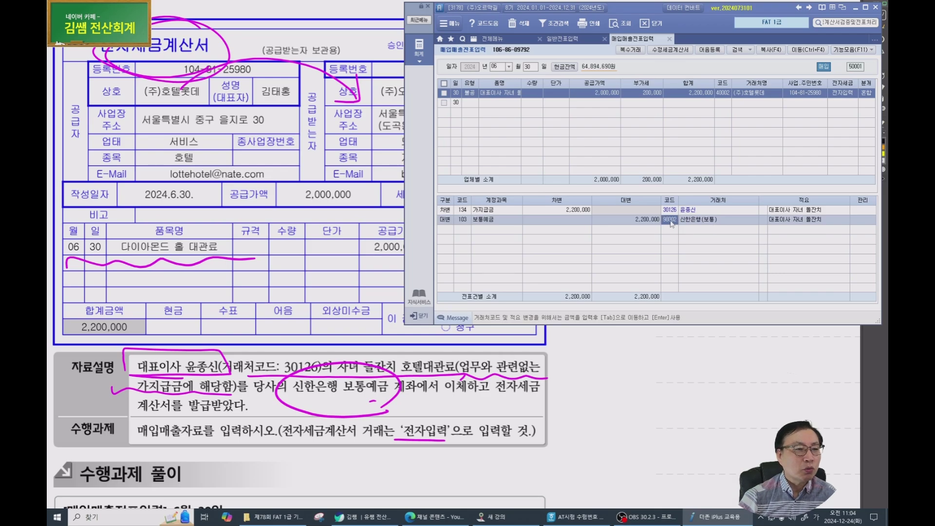
left_click(474, 96)
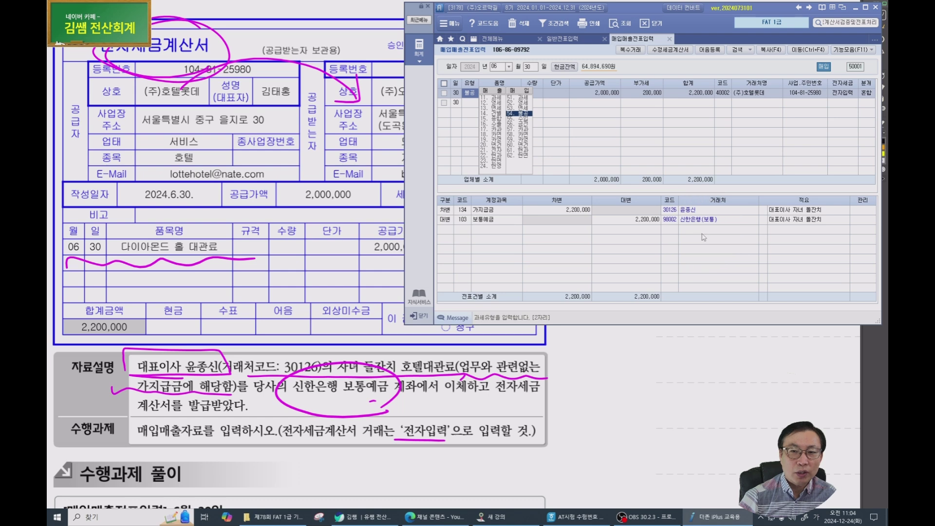
left_click(342, 368)
scroll(342, 369, "down", 5)
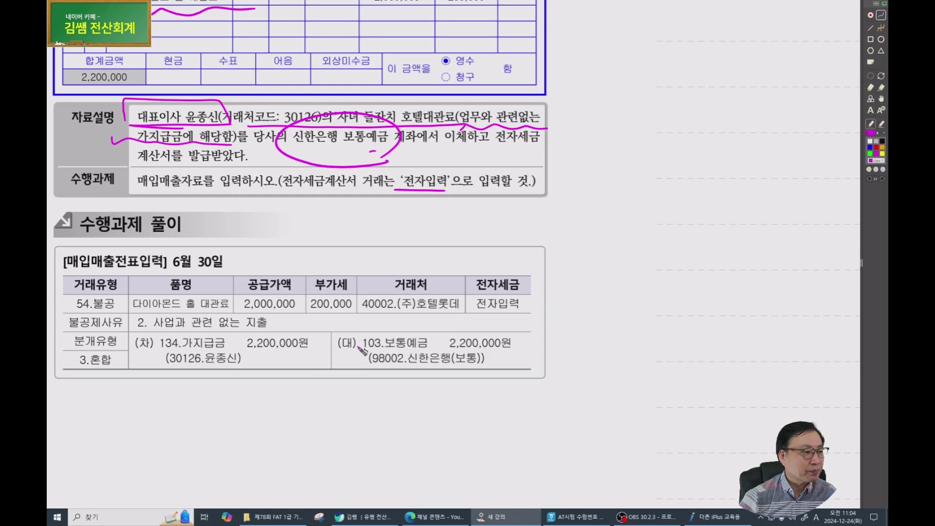
Go to task 6 and mark 제2기 예정신고기간, 9월 30, 미지급세금 and 6000.역삼세무서.
mouse_move(161, 360)
left_mouse_down()
mouse_move(213, 361)
mouse_move(159, 353)
left_mouse_up()
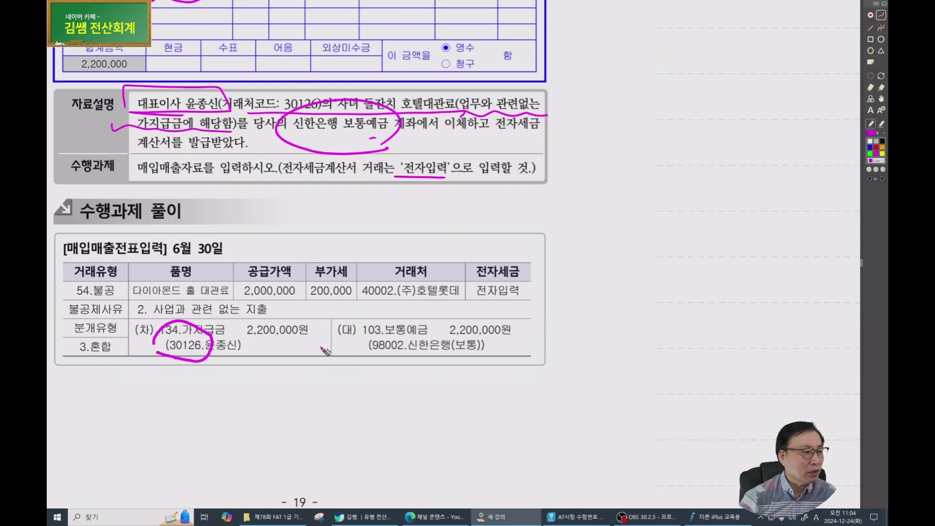
scroll(321, 349, "down", 1)
key("Page_Down")
scroll(323, 349, "down", 2)
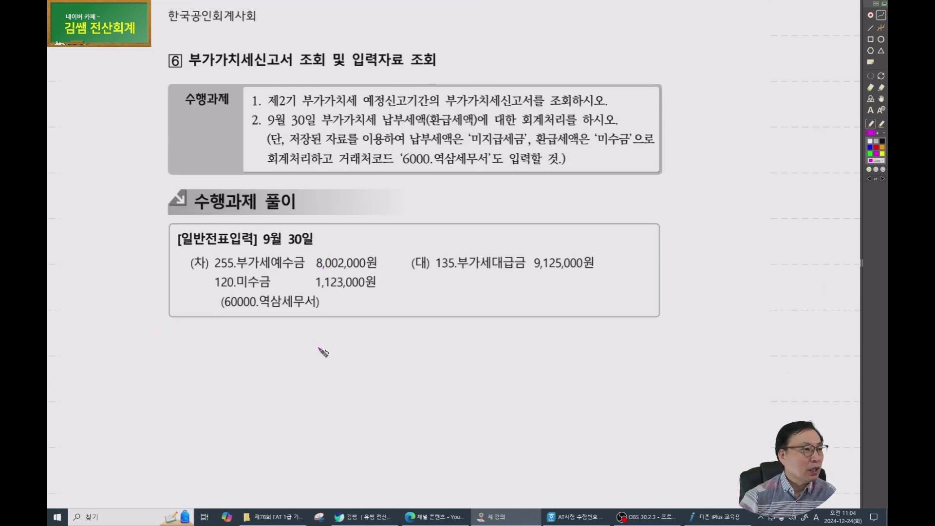
left_click_drag(535, 301, 423, 272)
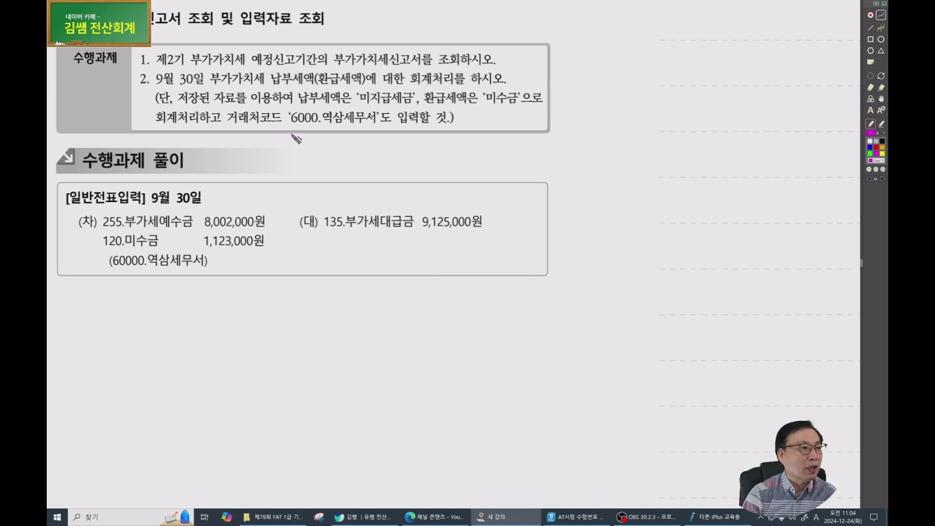
left_click_drag(155, 65, 333, 64)
mouse_move(444, 46)
left_mouse_down()
mouse_move(455, 56)
mouse_move(471, 47)
left_mouse_up()
mouse_move(187, 80)
left_mouse_down()
mouse_move(195, 99)
mouse_move(202, 83)
mouse_move(464, 84)
left_mouse_up()
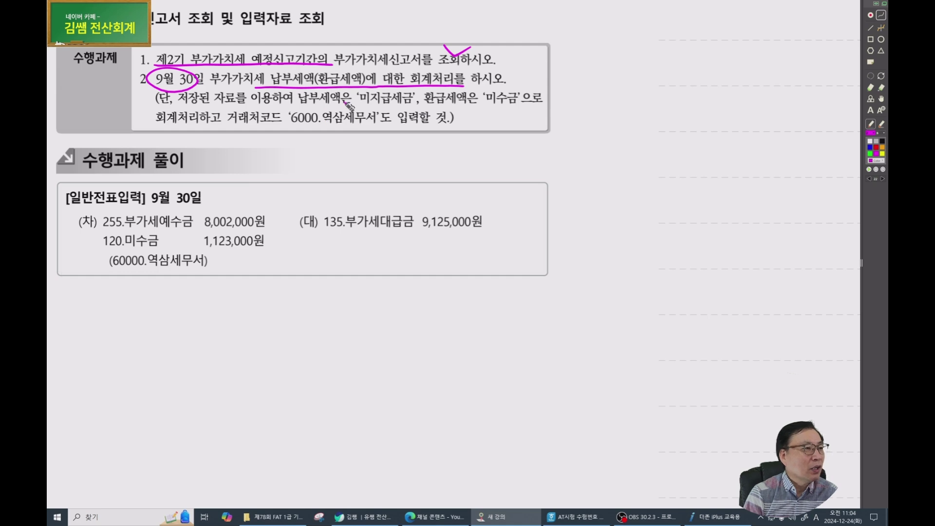
mouse_move(293, 104)
left_mouse_down()
mouse_move(353, 100)
mouse_move(399, 115)
mouse_move(516, 108)
mouse_move(526, 97)
left_mouse_up()
left_click_drag(281, 130, 377, 129)
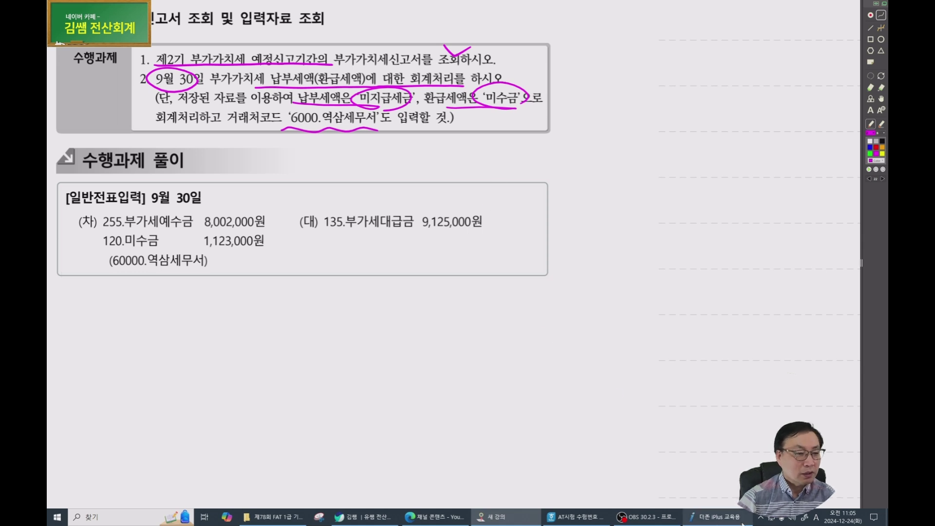
Find 부가가치세신고서 via menu search, enter period 07-01 to 09-30, and load the saved 정기신고 data.
left_click(714, 517)
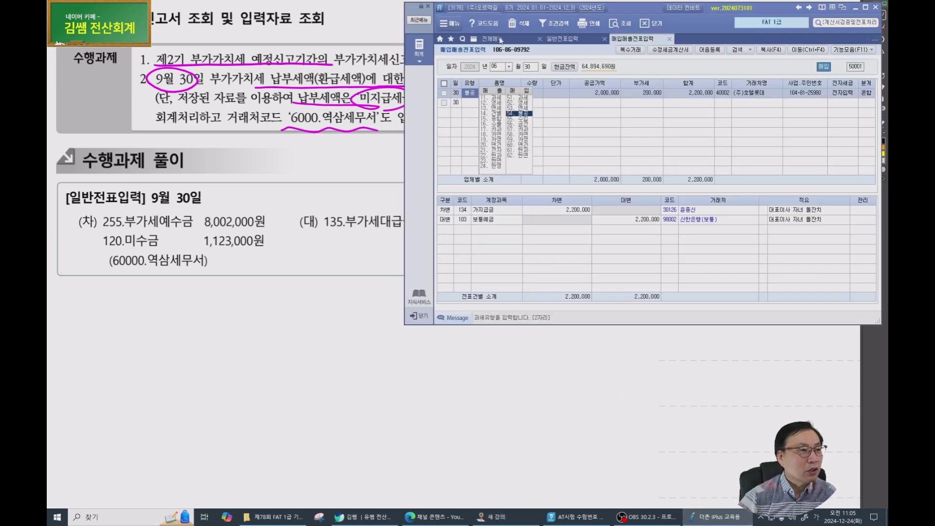
left_click(497, 43)
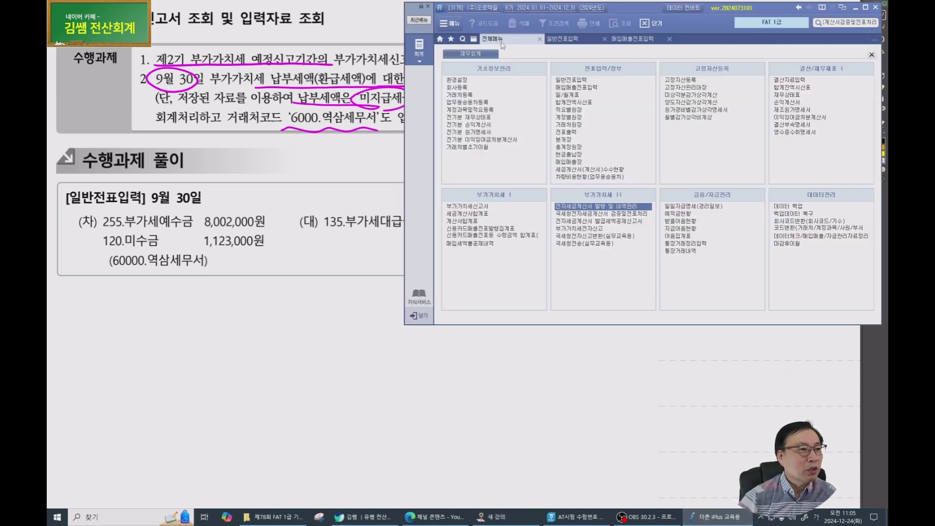
left_click(853, 23)
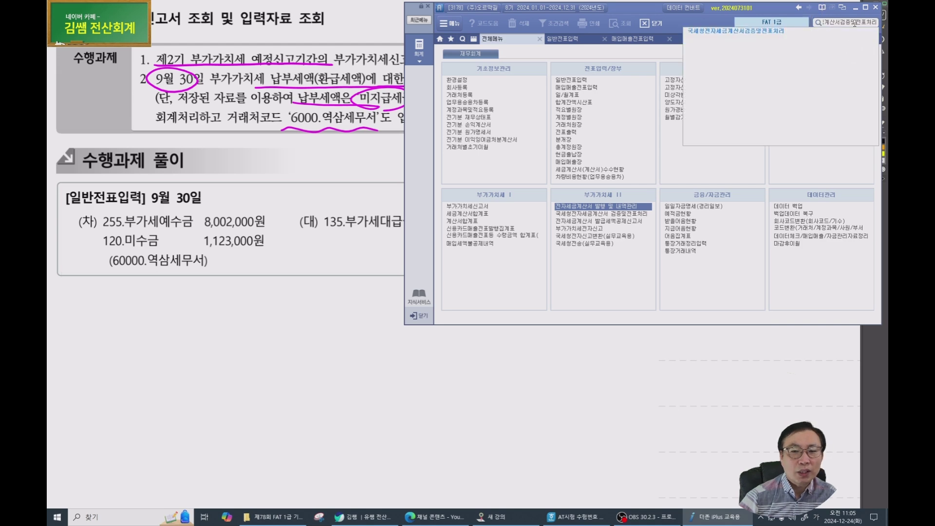
double_click(853, 23)
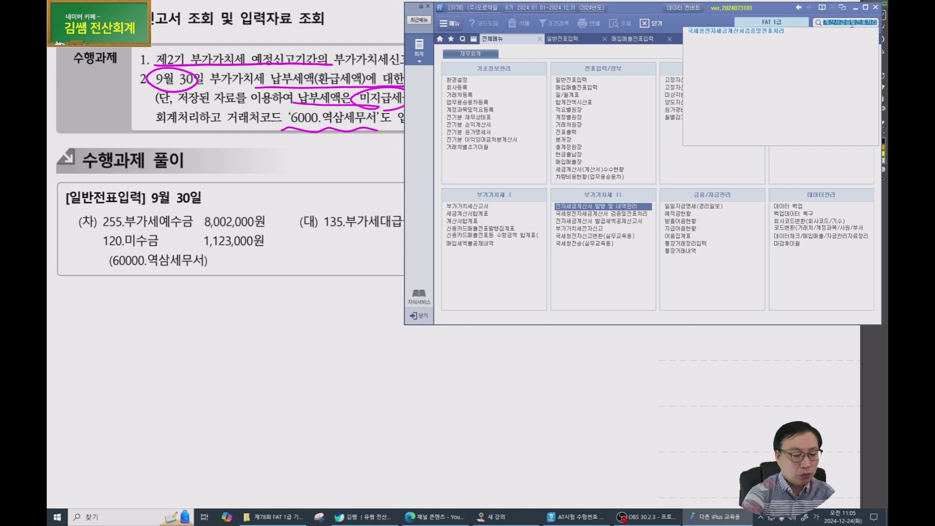
type("부가")
key("Down")
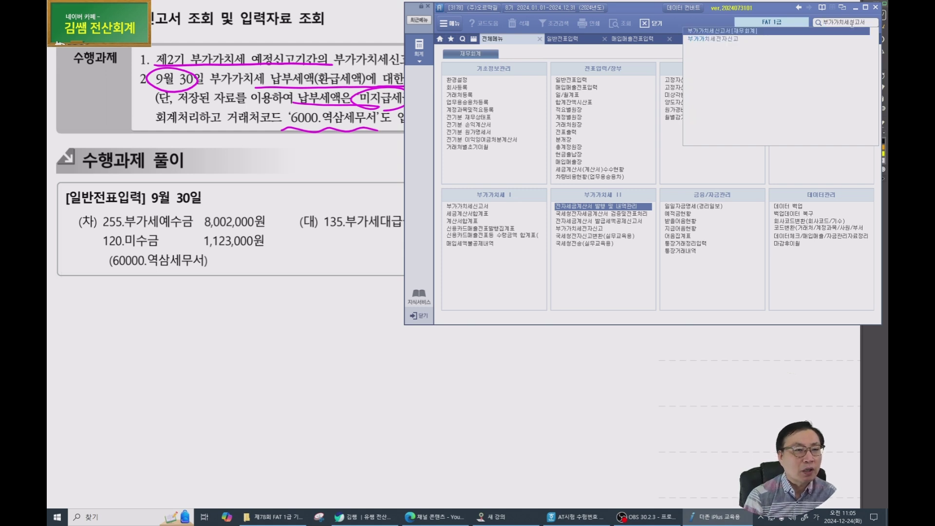
key("Down")
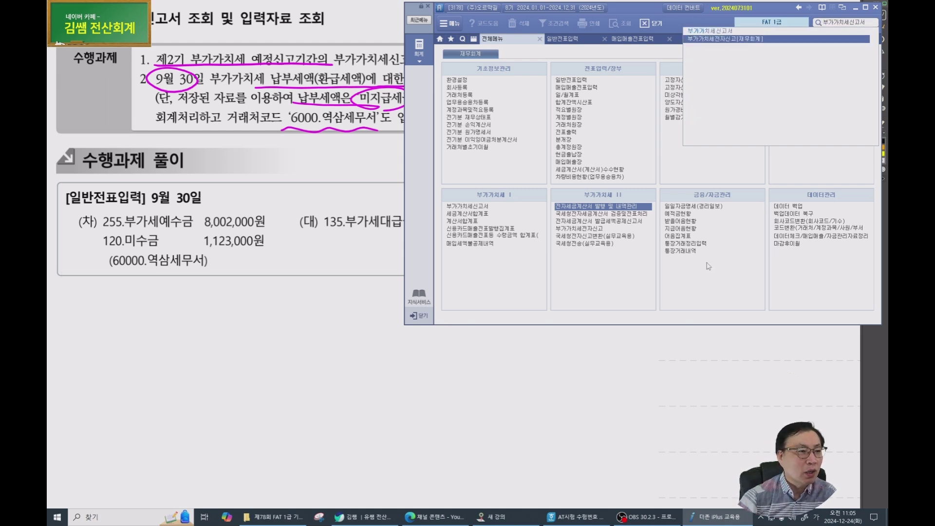
left_click(633, 285)
left_click(481, 208)
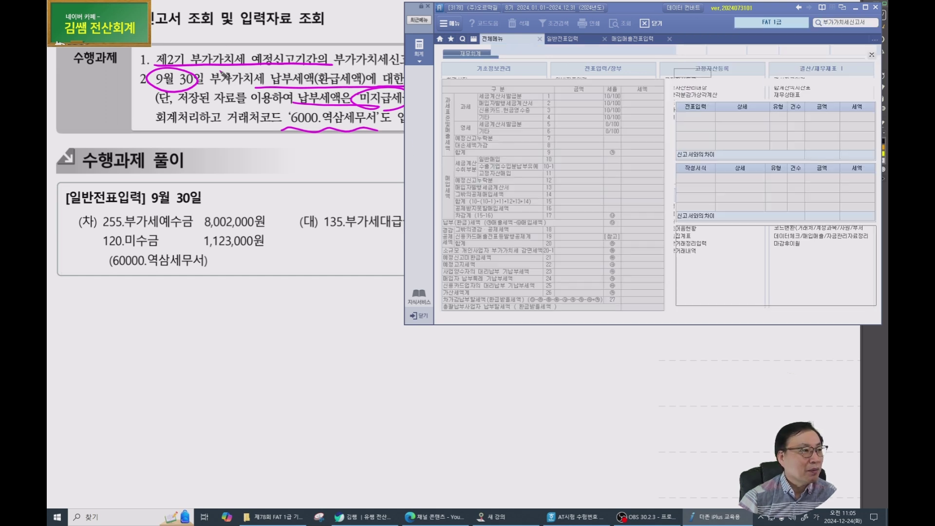
type("0")
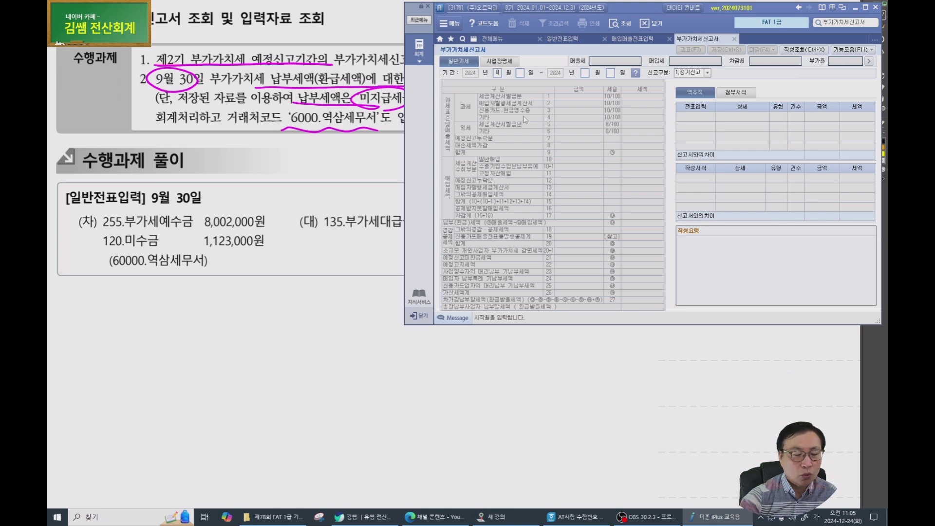
type("7010930")
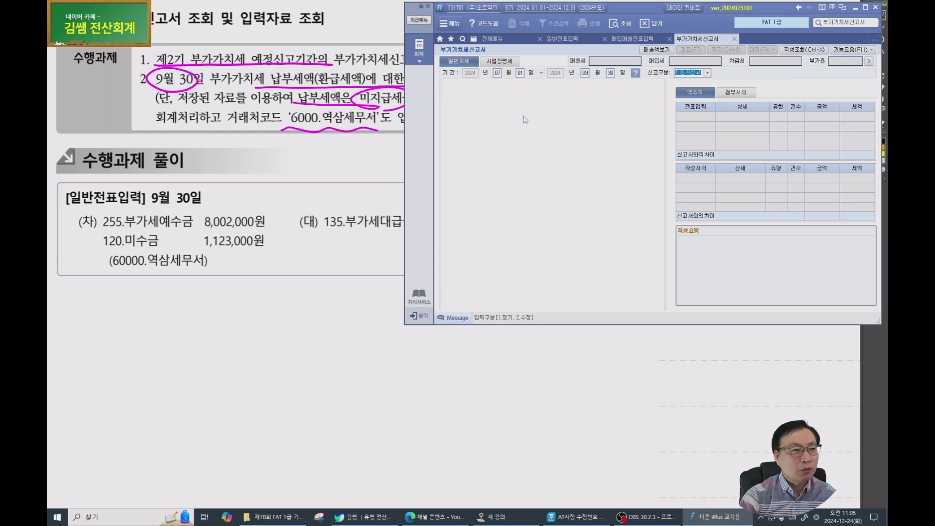
key("Return")
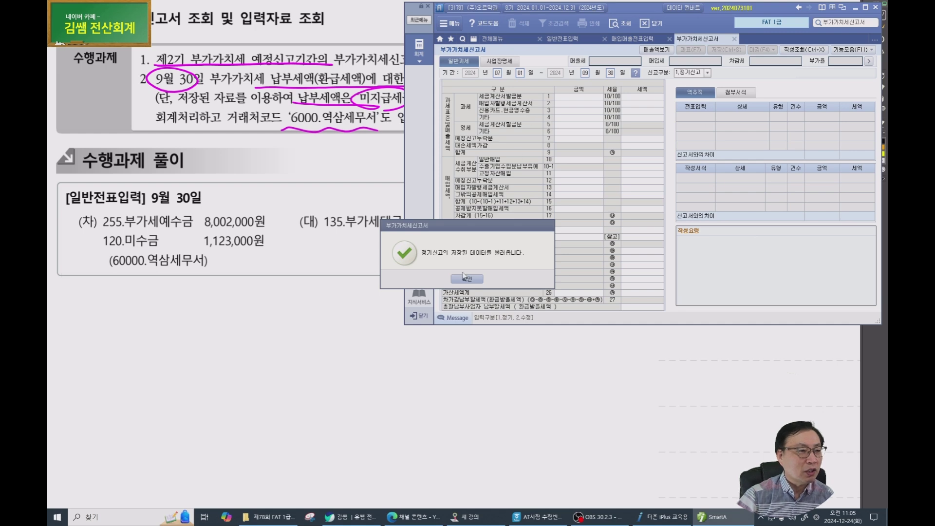
left_click(465, 280)
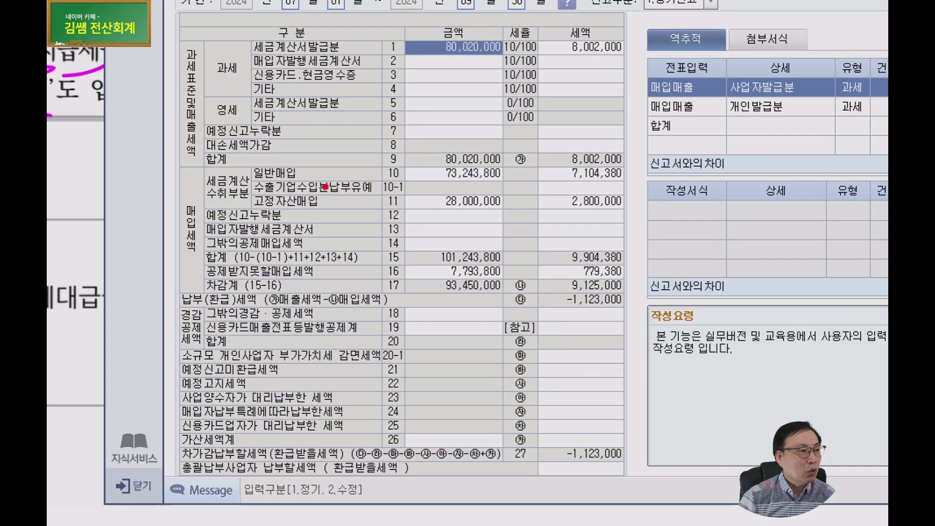
left_click_drag(183, 126, 237, 115)
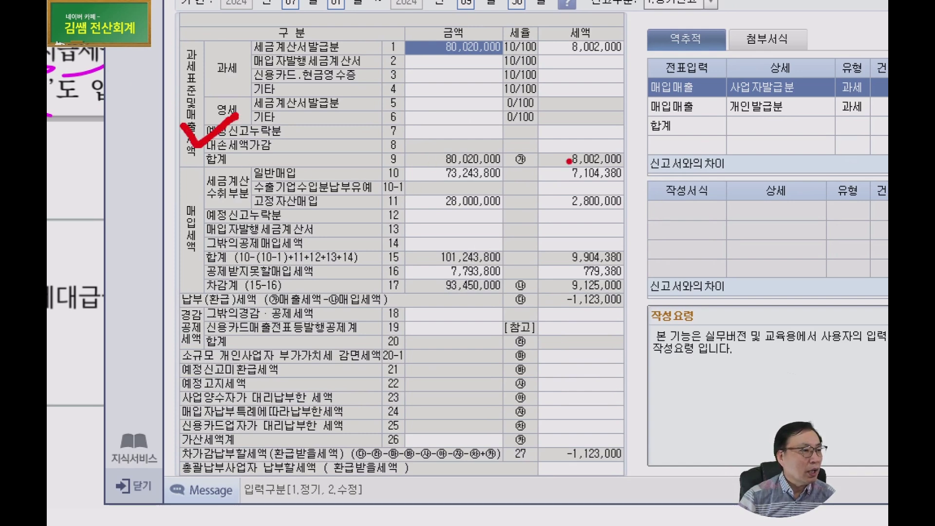
mouse_move(641, 168)
left_mouse_down()
mouse_move(553, 151)
mouse_move(635, 143)
mouse_move(646, 163)
mouse_move(638, 168)
left_mouse_up()
mouse_move(177, 196)
left_mouse_down()
mouse_move(204, 225)
mouse_move(242, 198)
left_mouse_up()
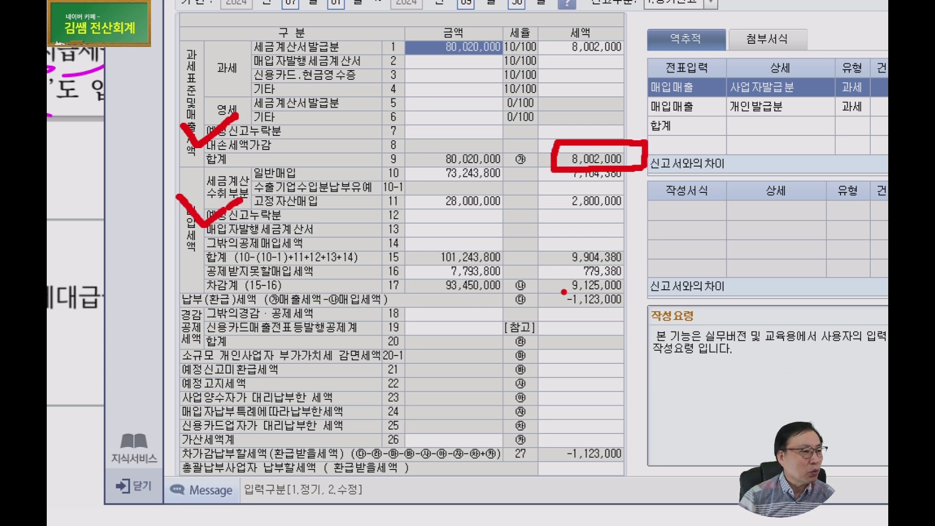
mouse_move(547, 294)
left_mouse_down()
mouse_move(606, 293)
mouse_move(611, 268)
mouse_move(543, 282)
mouse_move(553, 297)
left_mouse_up()
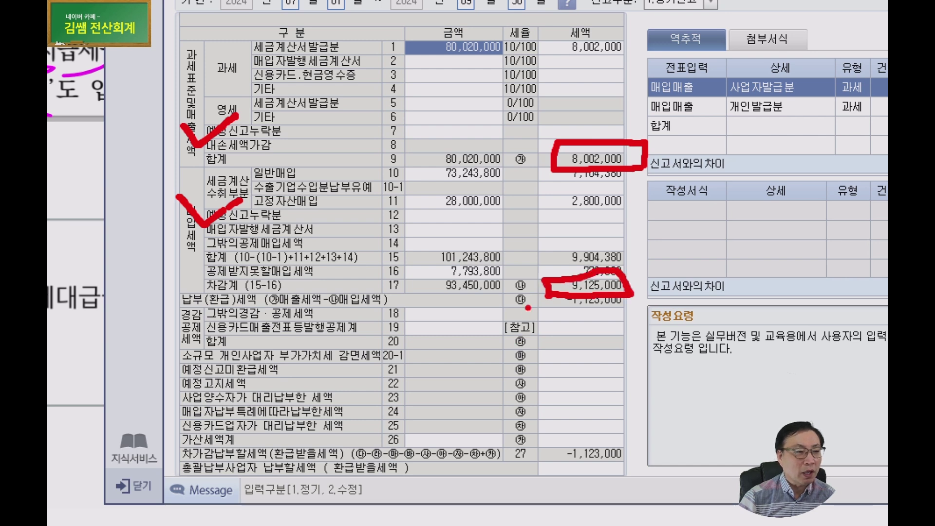
mouse_move(628, 473)
left_mouse_down()
mouse_move(541, 455)
mouse_move(637, 462)
mouse_move(626, 471)
left_mouse_up()
mouse_move(541, 117)
left_mouse_down()
mouse_move(560, 160)
mouse_move(590, 132)
left_mouse_up()
mouse_move(543, 267)
left_mouse_down()
mouse_move(558, 277)
mouse_move(614, 223)
left_mouse_up()
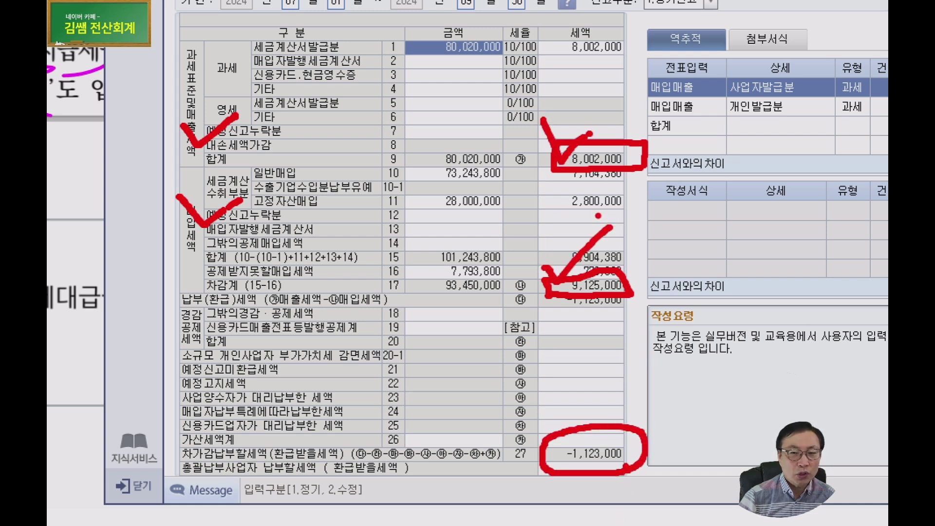
left_click_drag(548, 136, 604, 105)
mouse_move(531, 258)
left_mouse_down()
mouse_move(563, 291)
mouse_move(626, 228)
left_mouse_up()
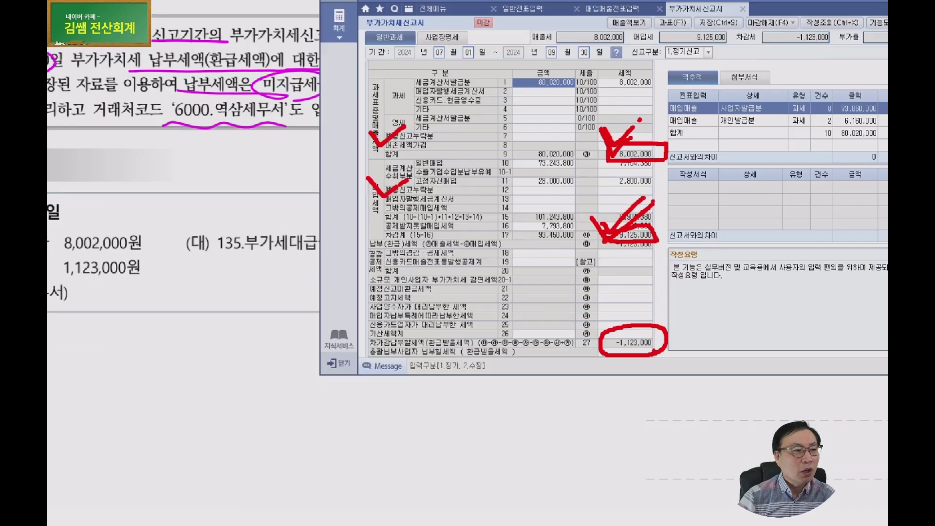
key("ctrl")
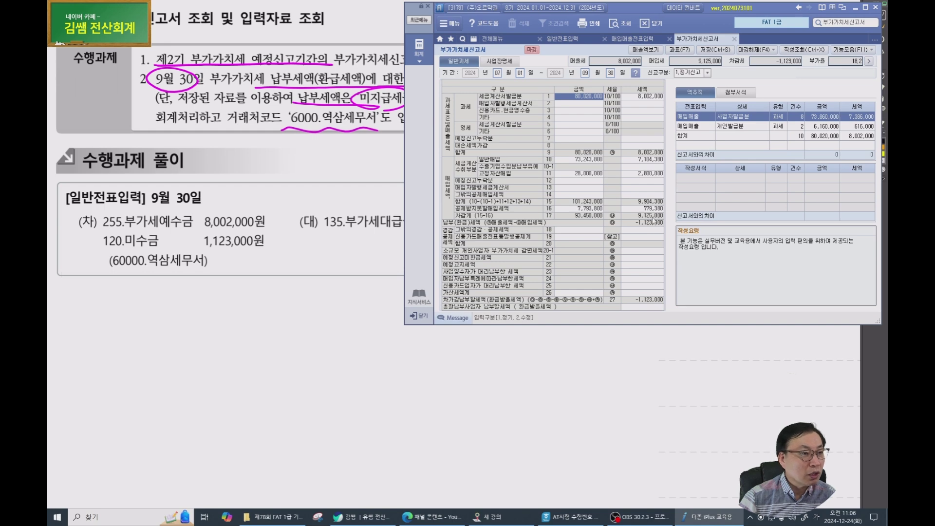
left_click(381, 225)
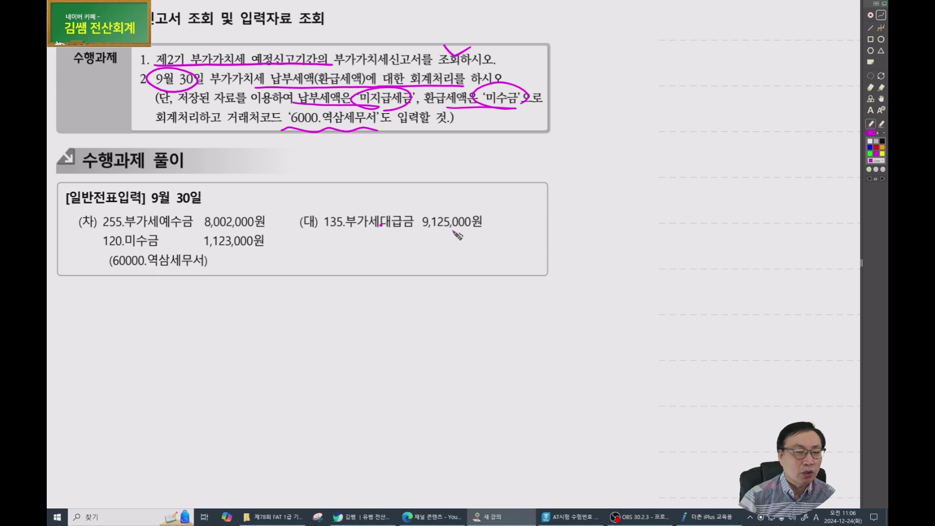
left_click(711, 517)
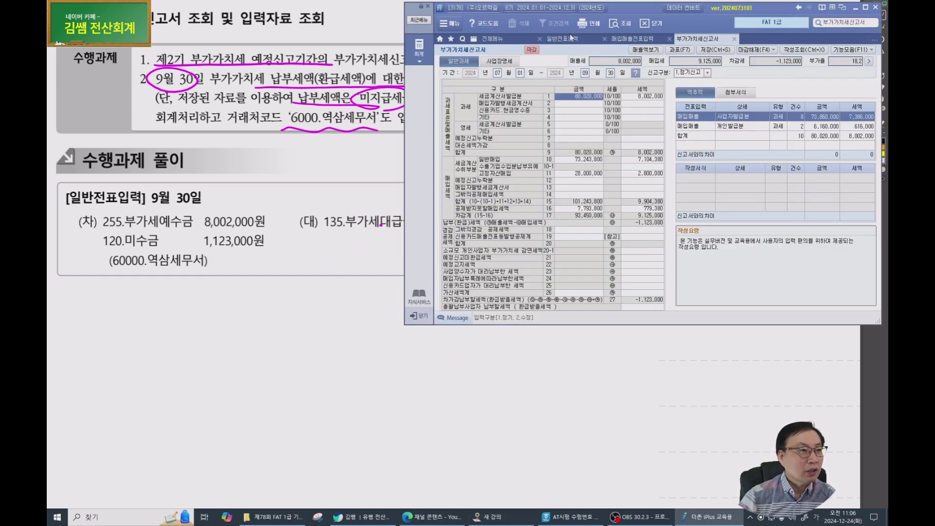
In 일반전표입력 on April 18, add a 3,000,000 debit to 114 단기대여금 for (주)자전거무역.
left_click(570, 38)
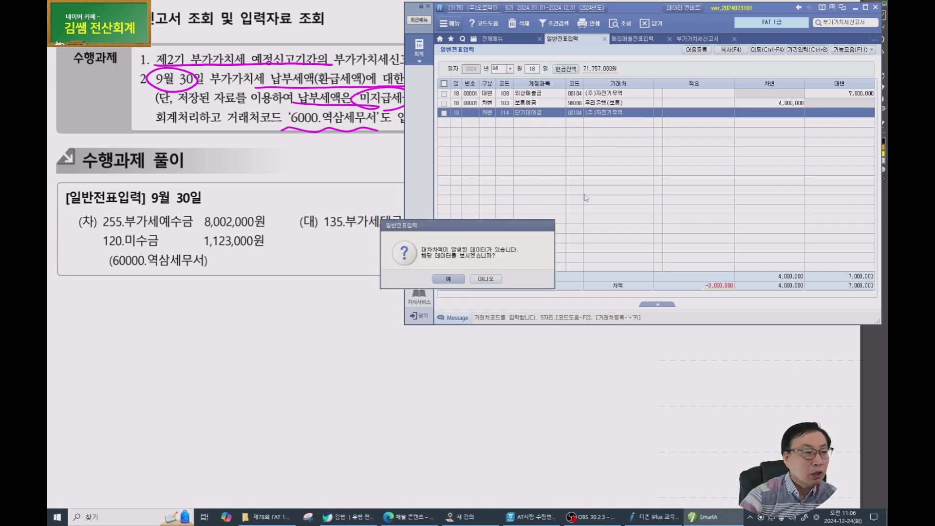
left_click(486, 279)
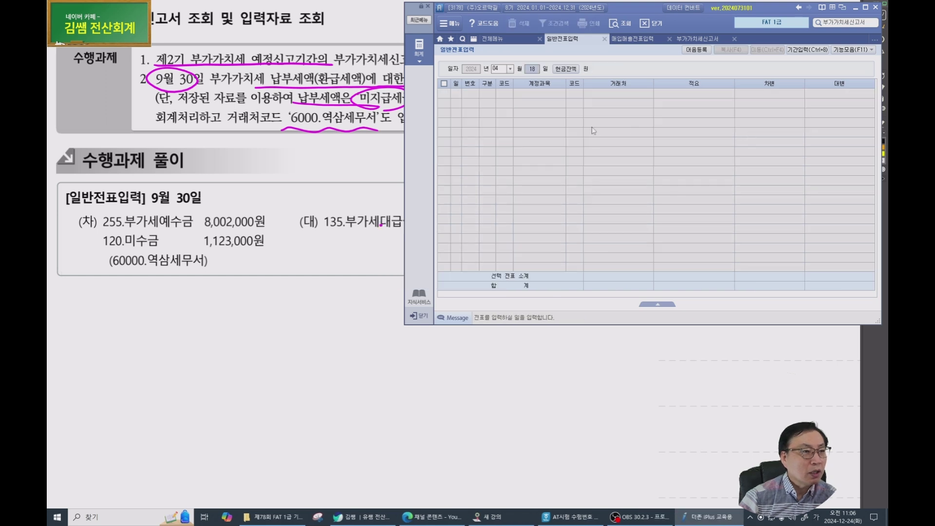
key("Return")
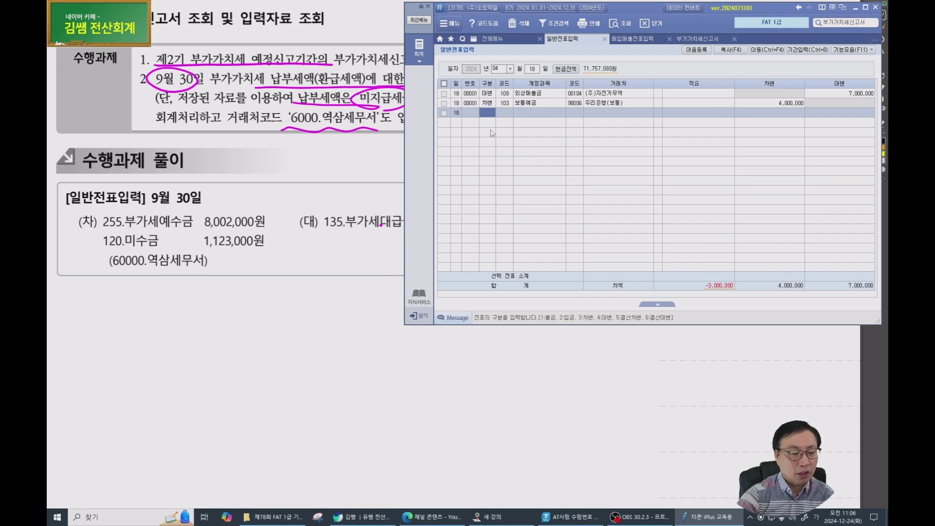
type("3")
key("Return")
type("대여")
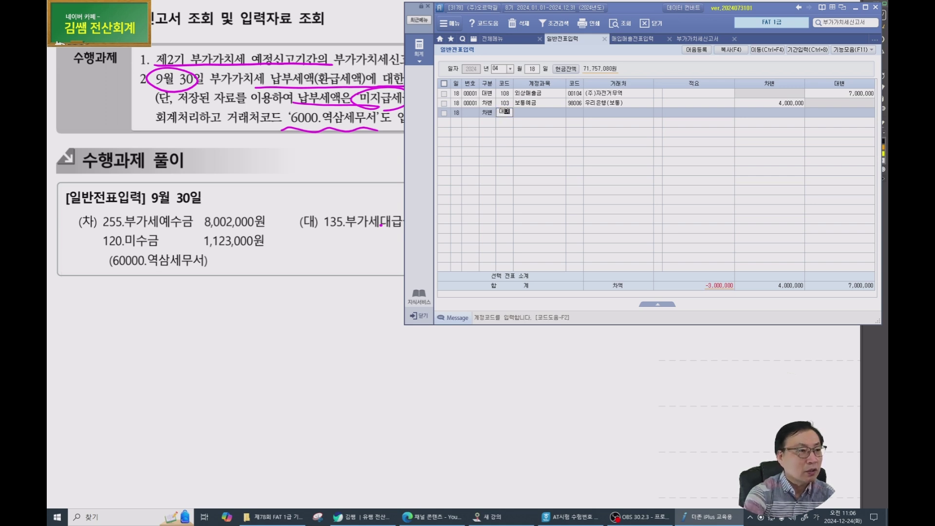
key("Return")
key("Return")
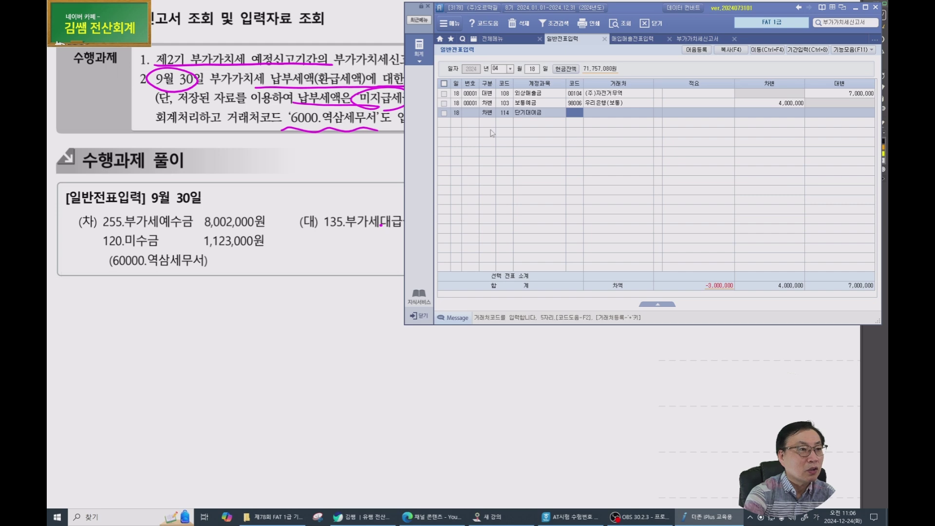
type("104")
key("Return")
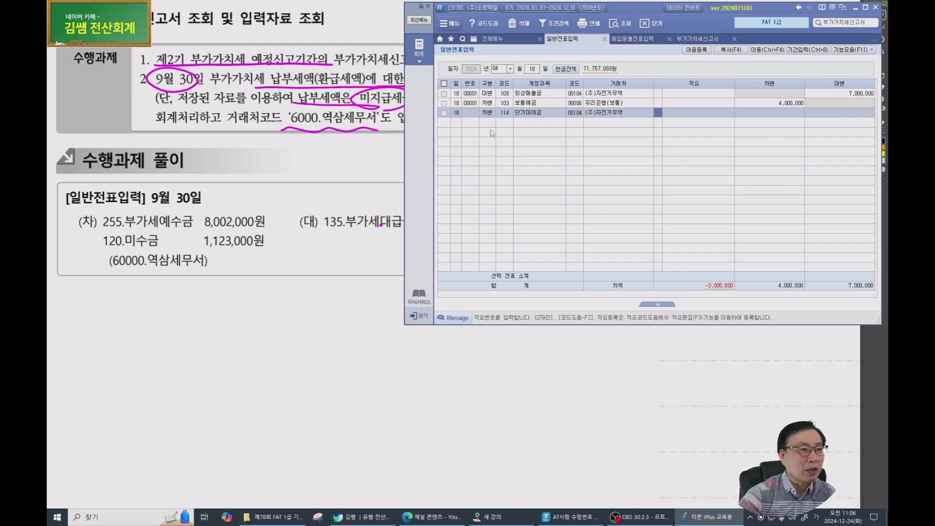
key("Return")
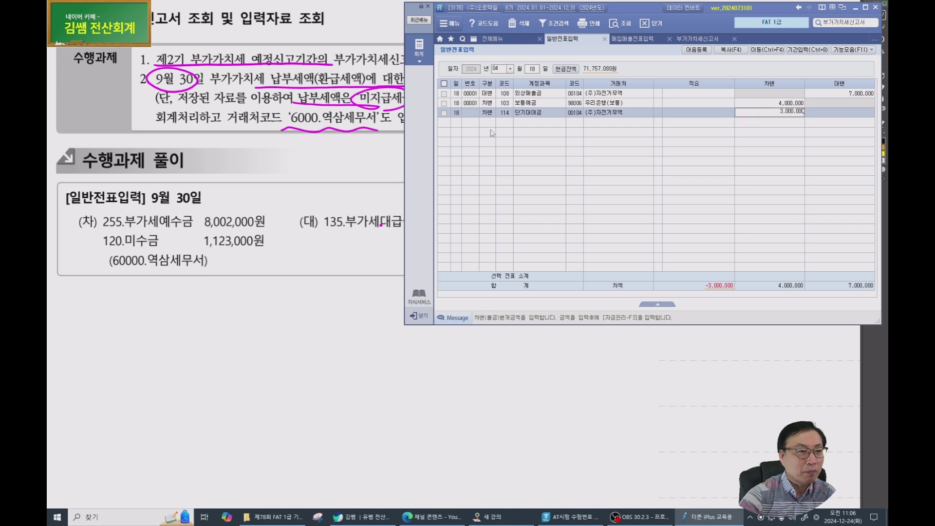
key("Return")
left_click(496, 69)
On 09/30, enter a debit of 8,002,000 to 255 부가세예수금.
type("093")
type("0")
key("Return")
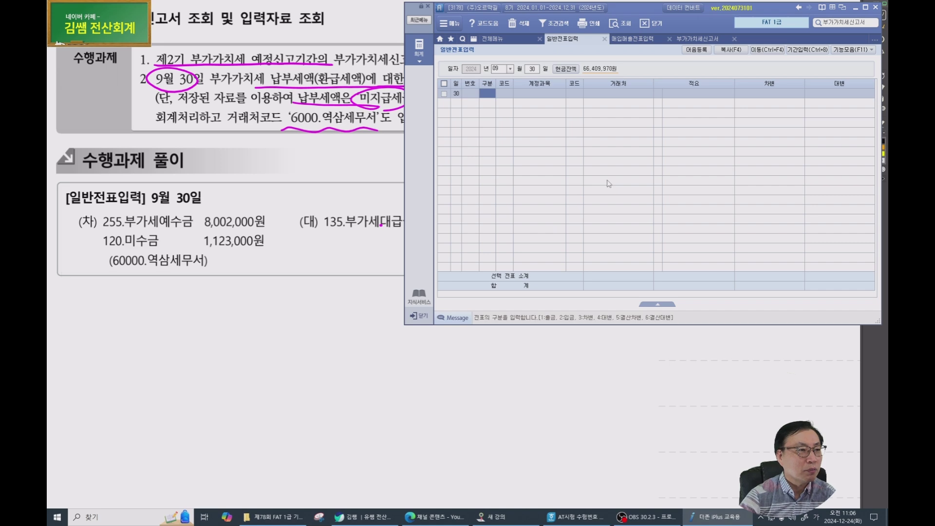
type("255")
key("Escape")
key("Left")
type("3255")
key("Return")
key("Return")
key("Return")
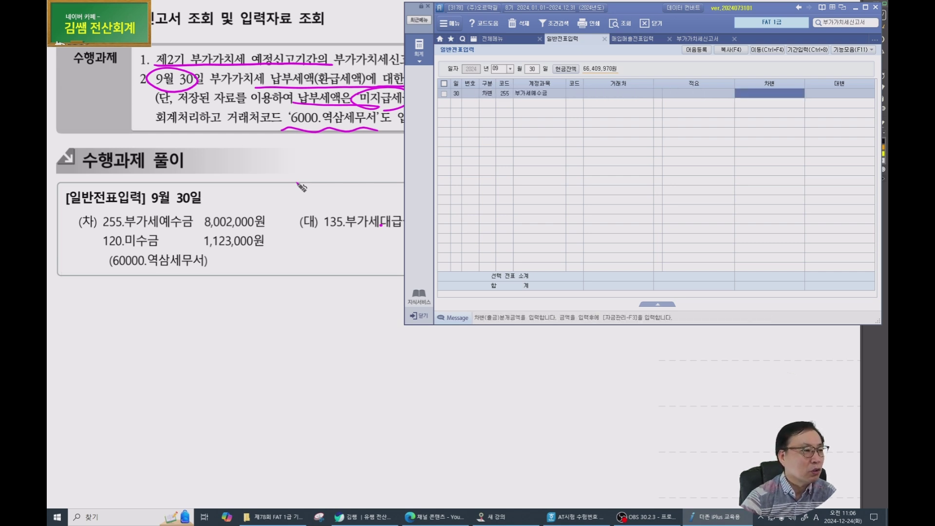
type("8002000")
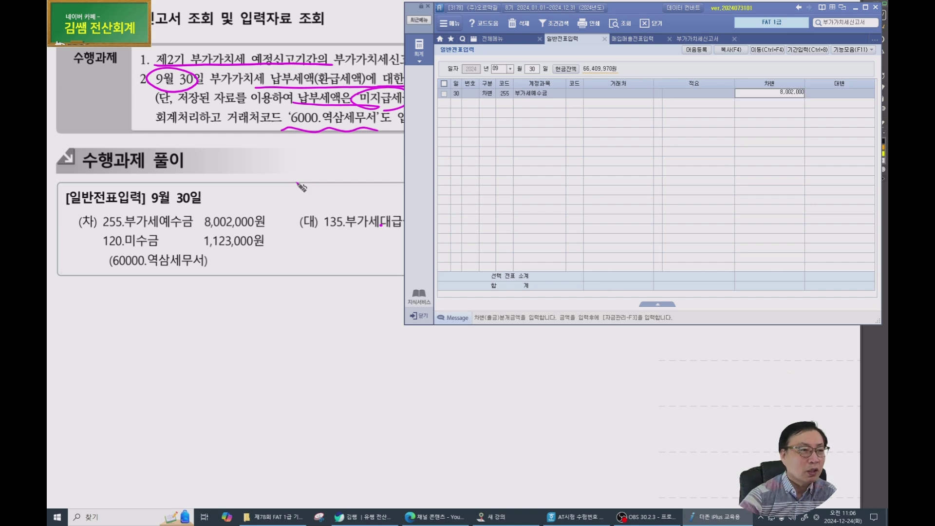
key("Return")
Add a credit of 9,125,000 to 135 부가세대급금.
type("4135")
key("Return")
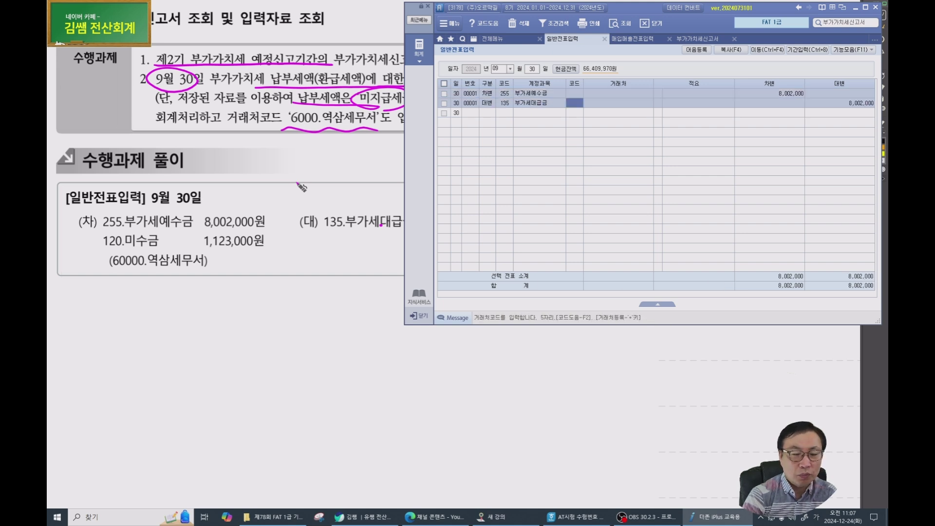
key("Return")
key("Return")
key("Return")
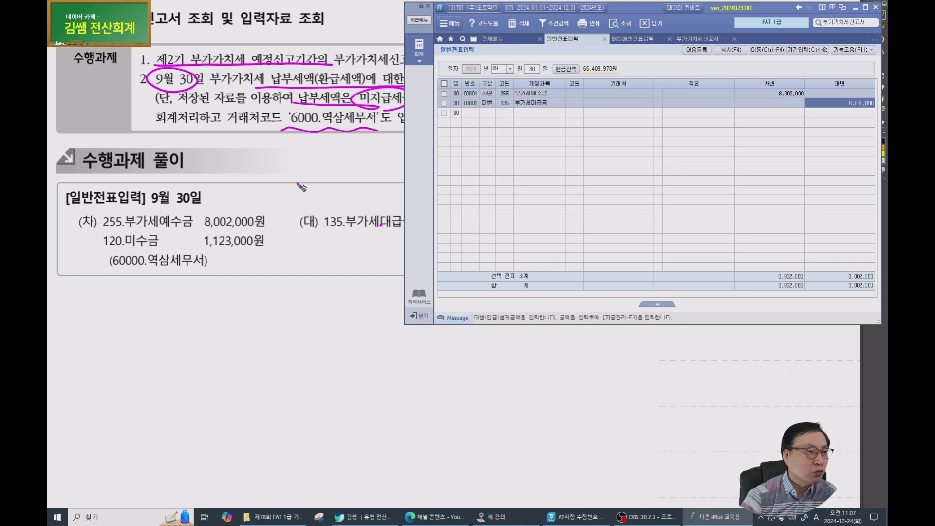
type("9125000")
key("Return")
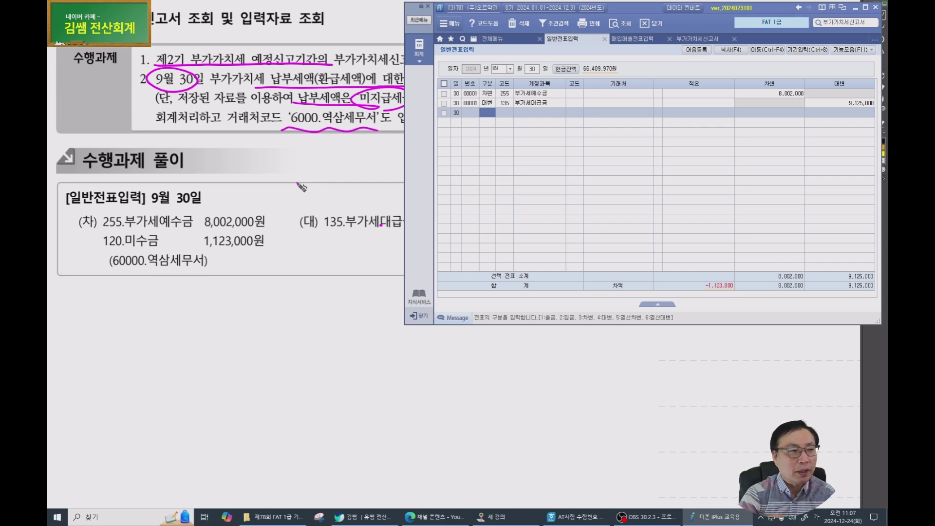
Add a debit to 120 미수금 for 1,123,000 with partner 60000 역삼세무서.
type("3")
key("Return")
type("120")
key("Return")
type("60000")
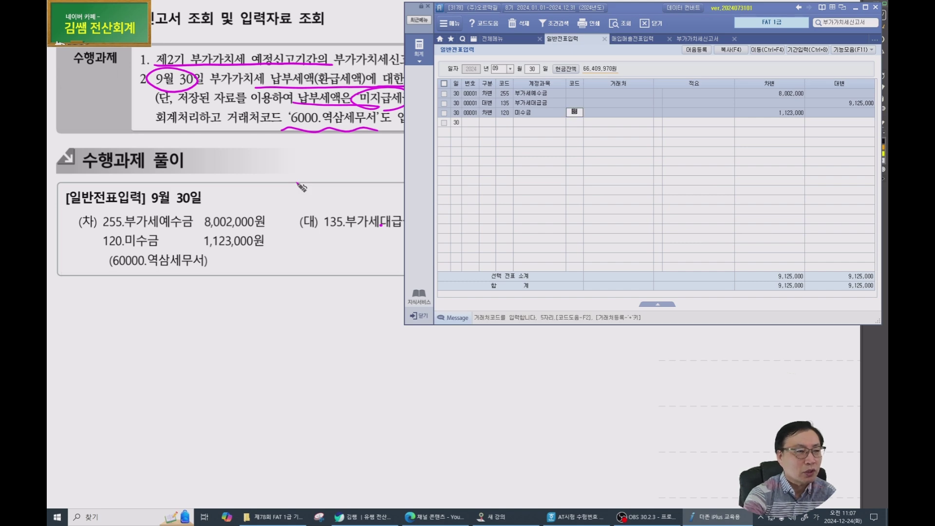
key("Return")
key("Return")
key("Return")
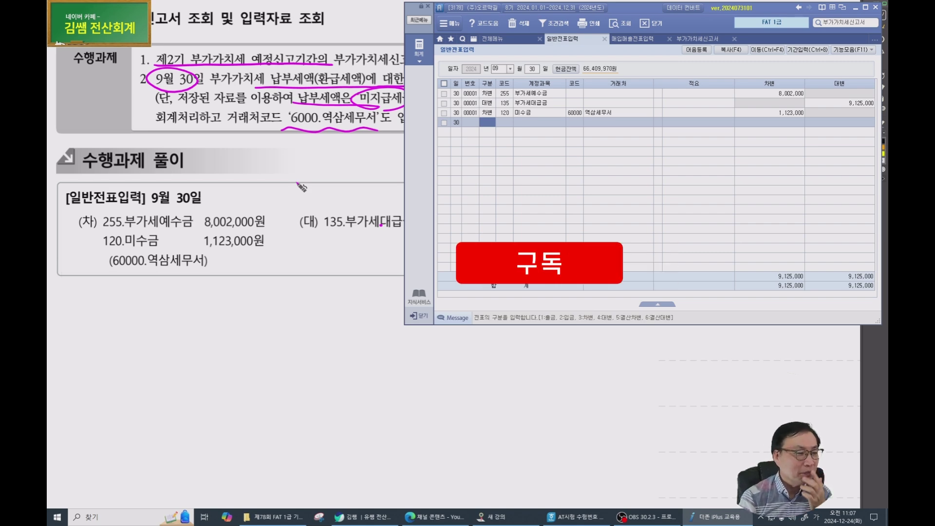
Return to the textbook and scroll to 실무수행 4 결산.
left_click(287, 220)
scroll(287, 220, "down", 2)
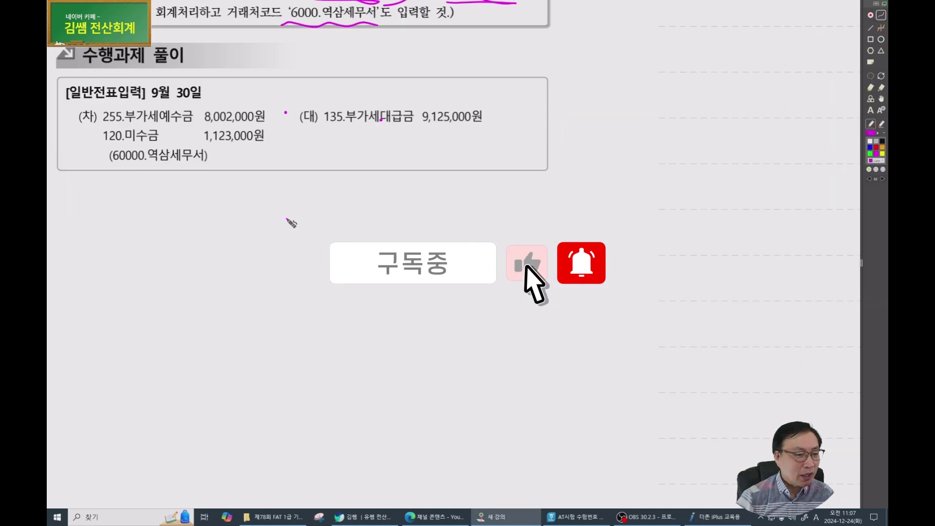
scroll(286, 219, "down", 1)
scroll(290, 222, "down", 4)
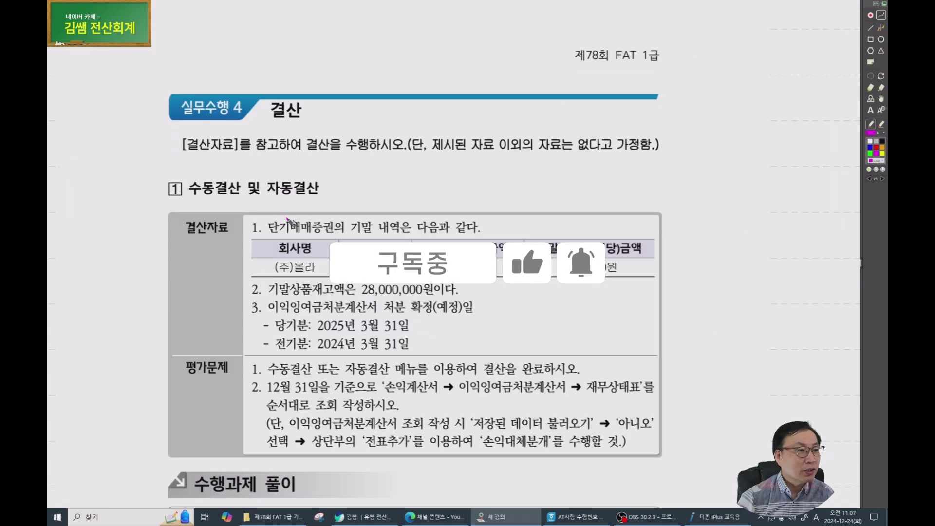
scroll(291, 222, "up", 3)
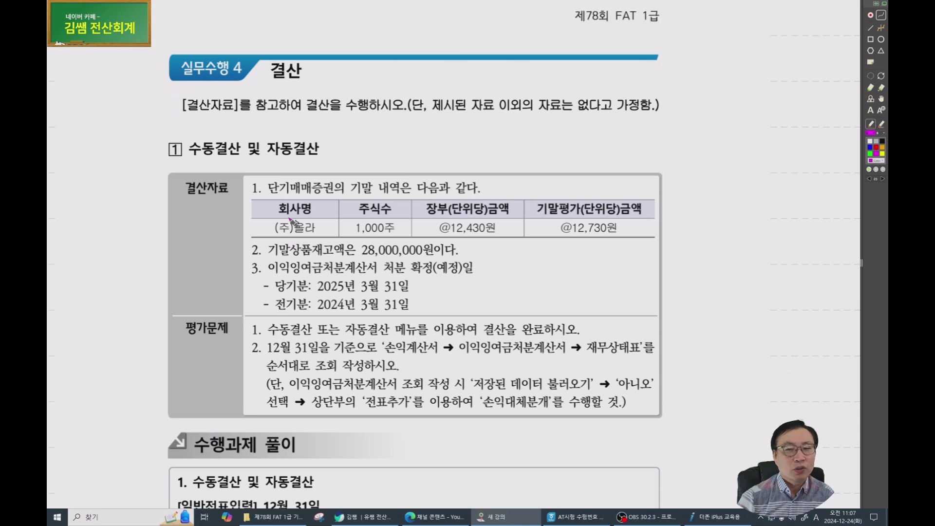